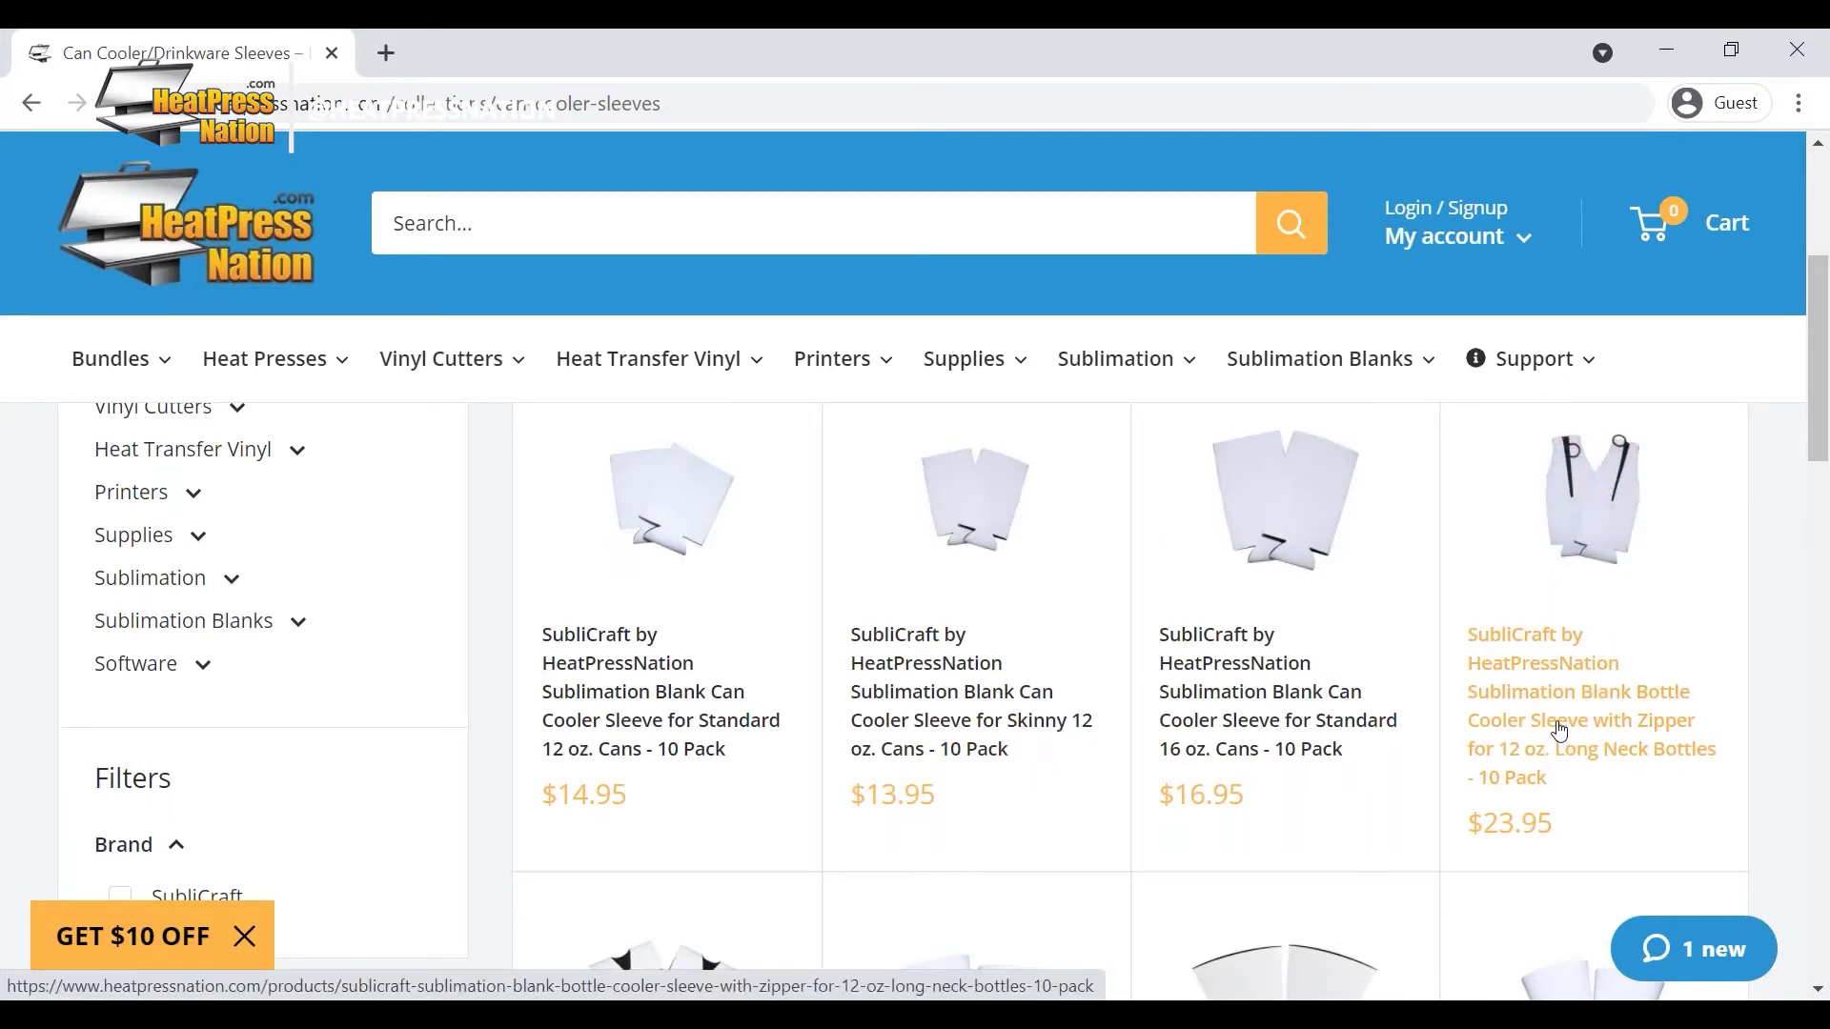
Step: Open the product page of the zippered bottle cooler sleeve for 12 oz. long neck bottles and read its description down to the template download
left_click(1560, 733)
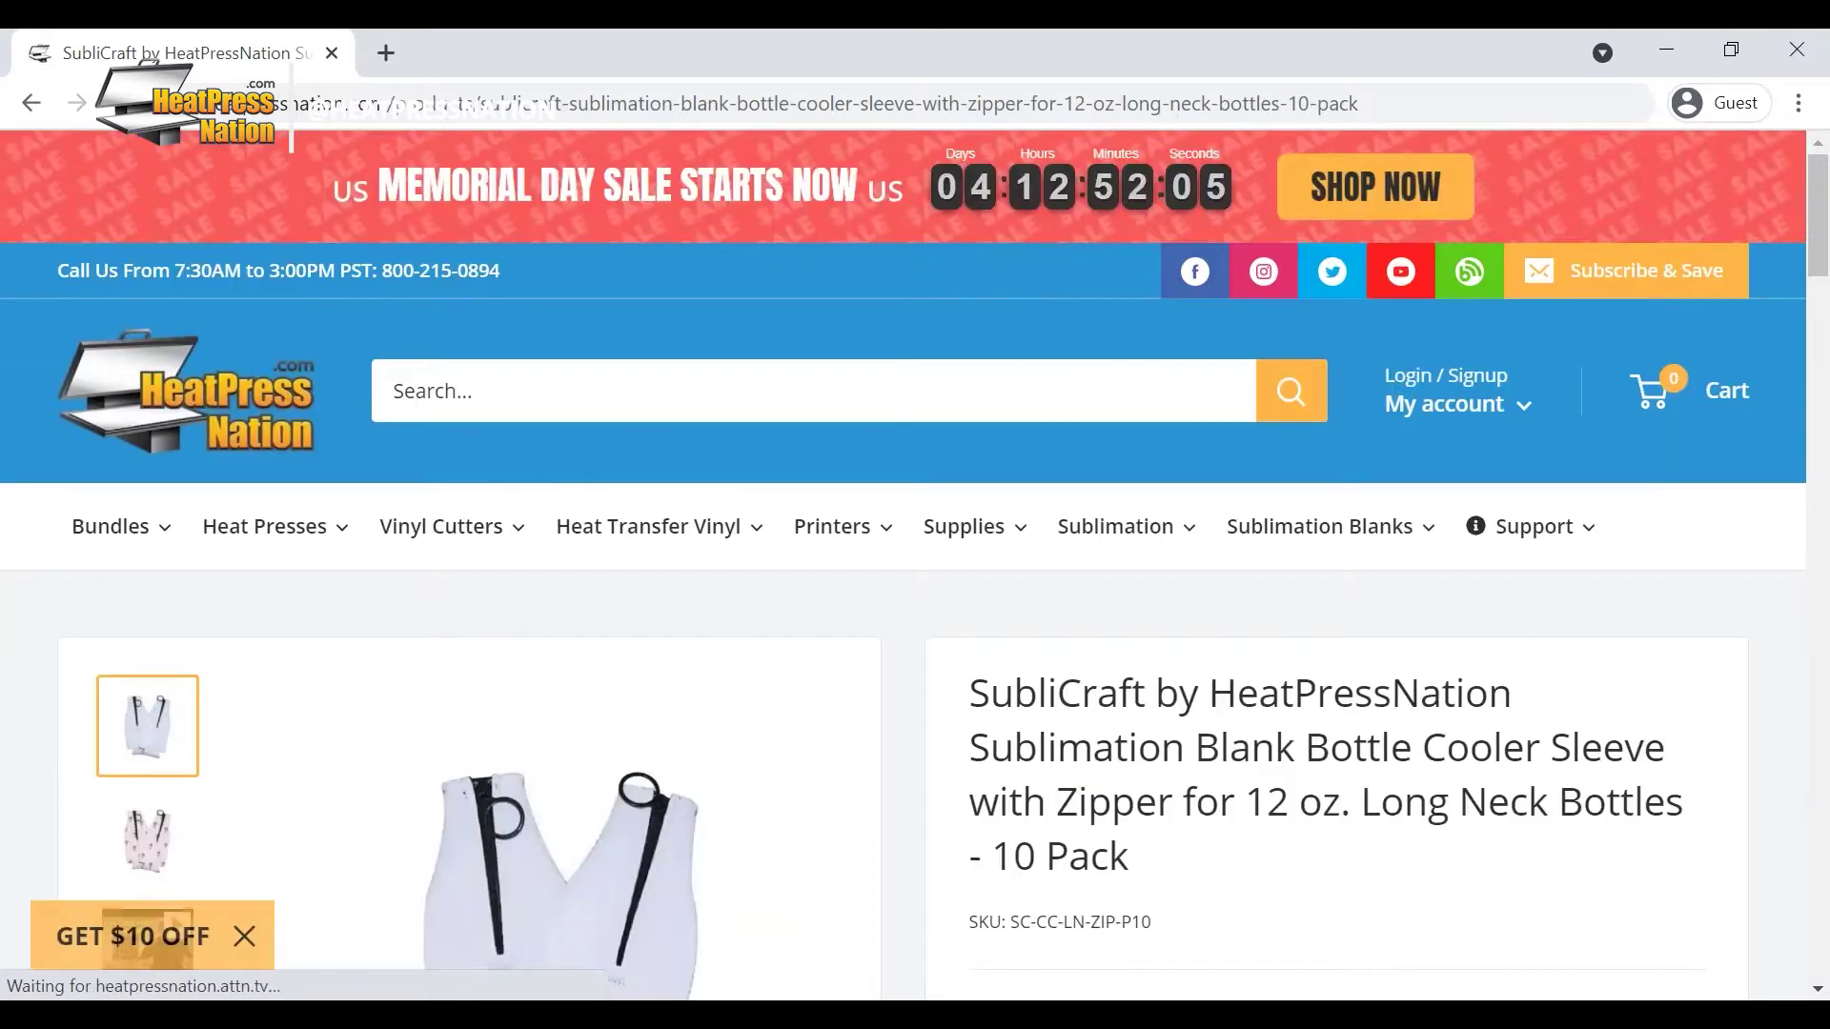
scroll(1458, 625, "down", 3)
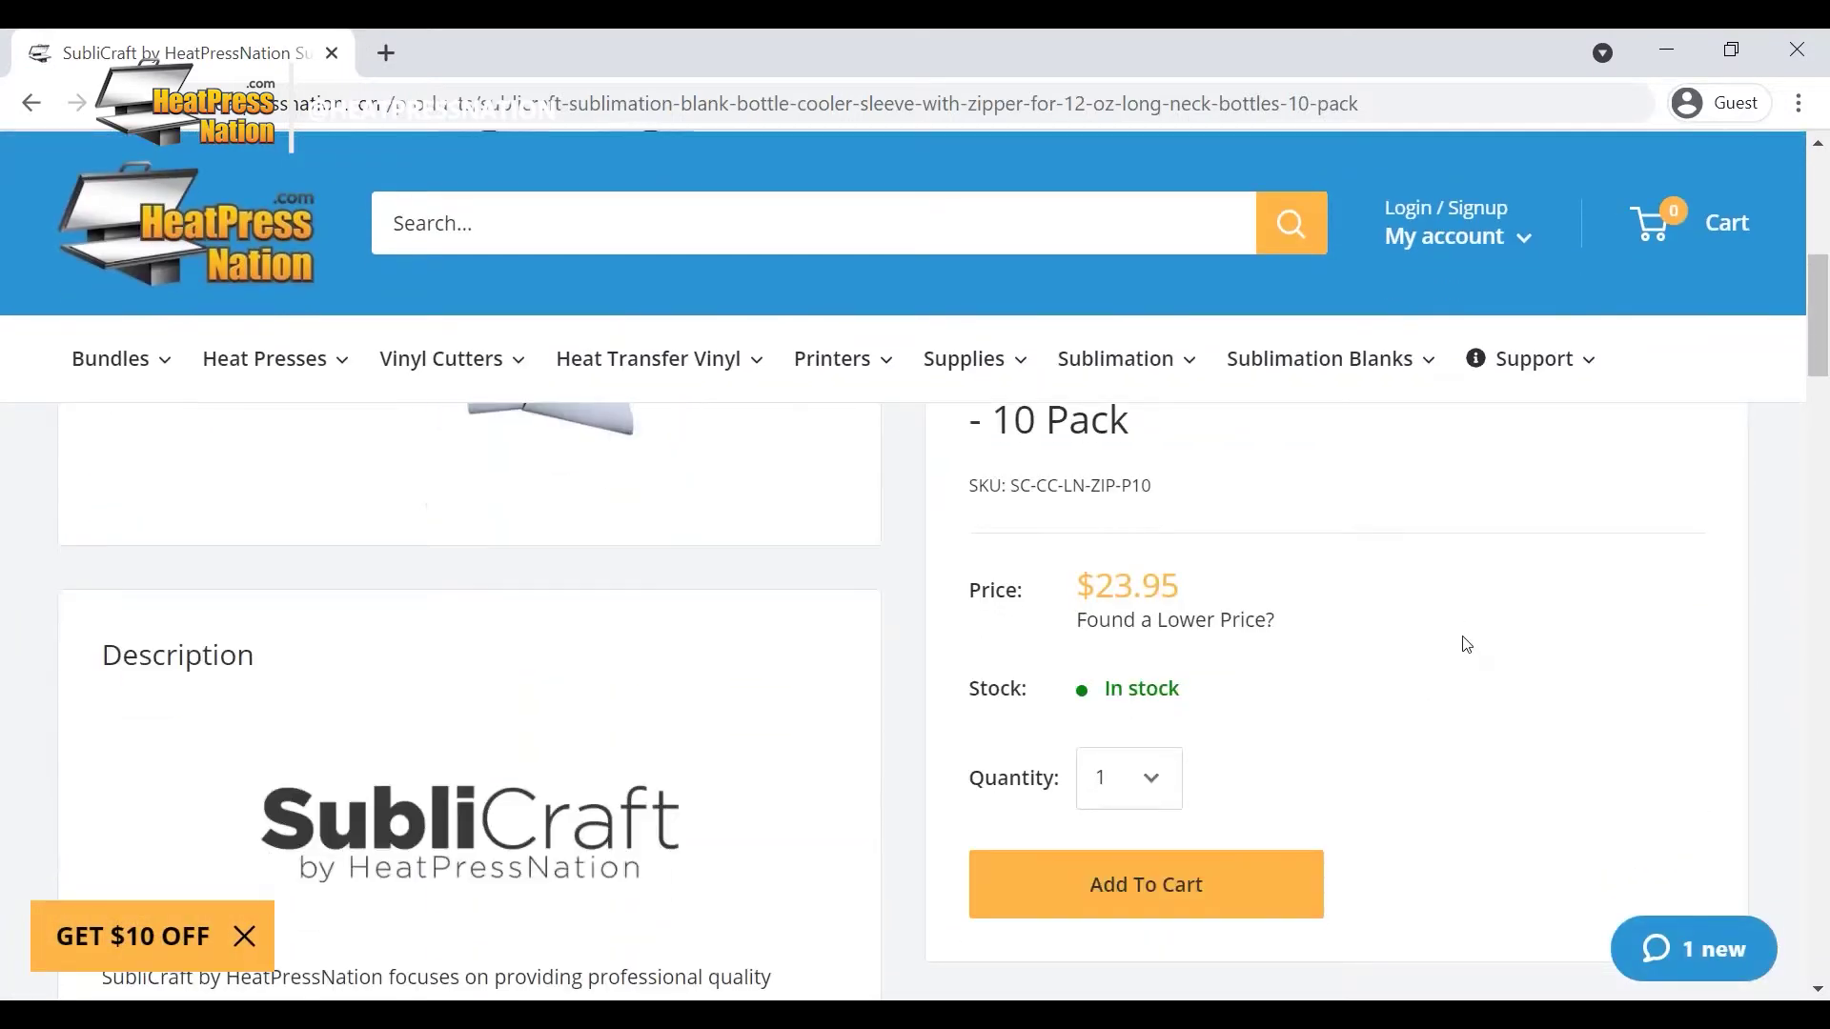
scroll(321, 672, "down", 3)
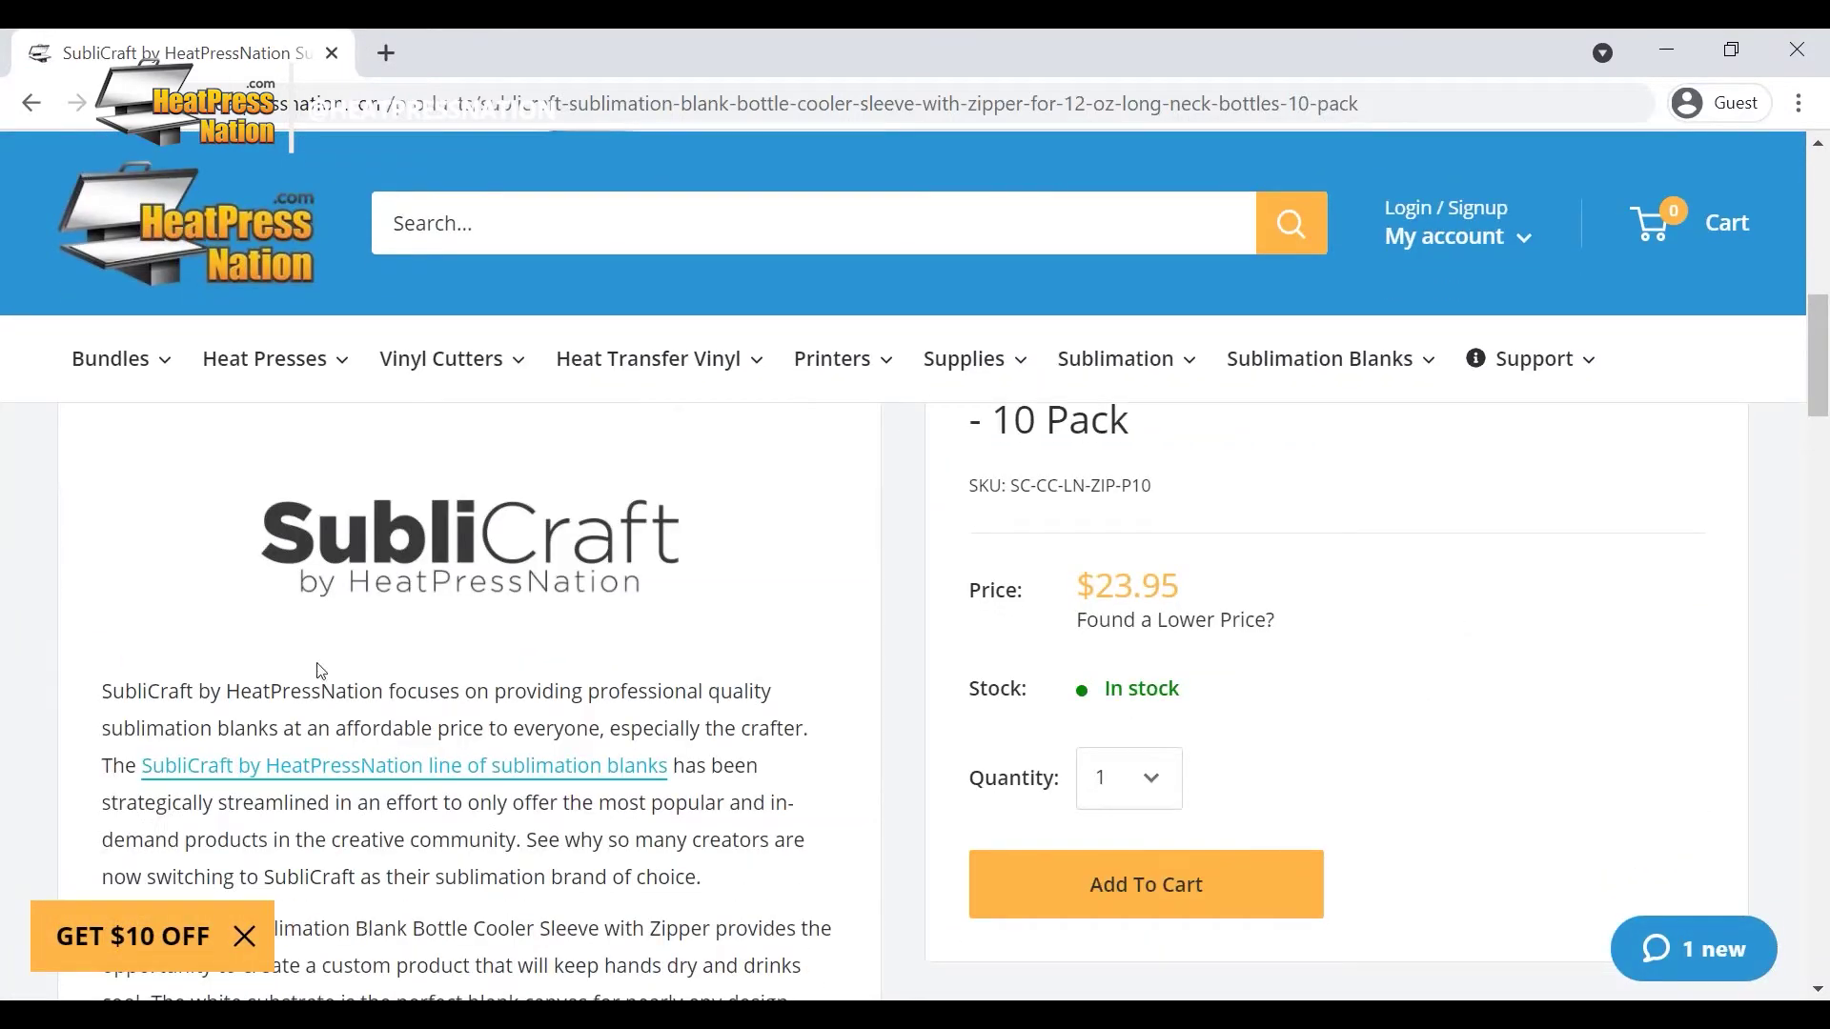
left_click(245, 937)
scroll(706, 717, "down", 3)
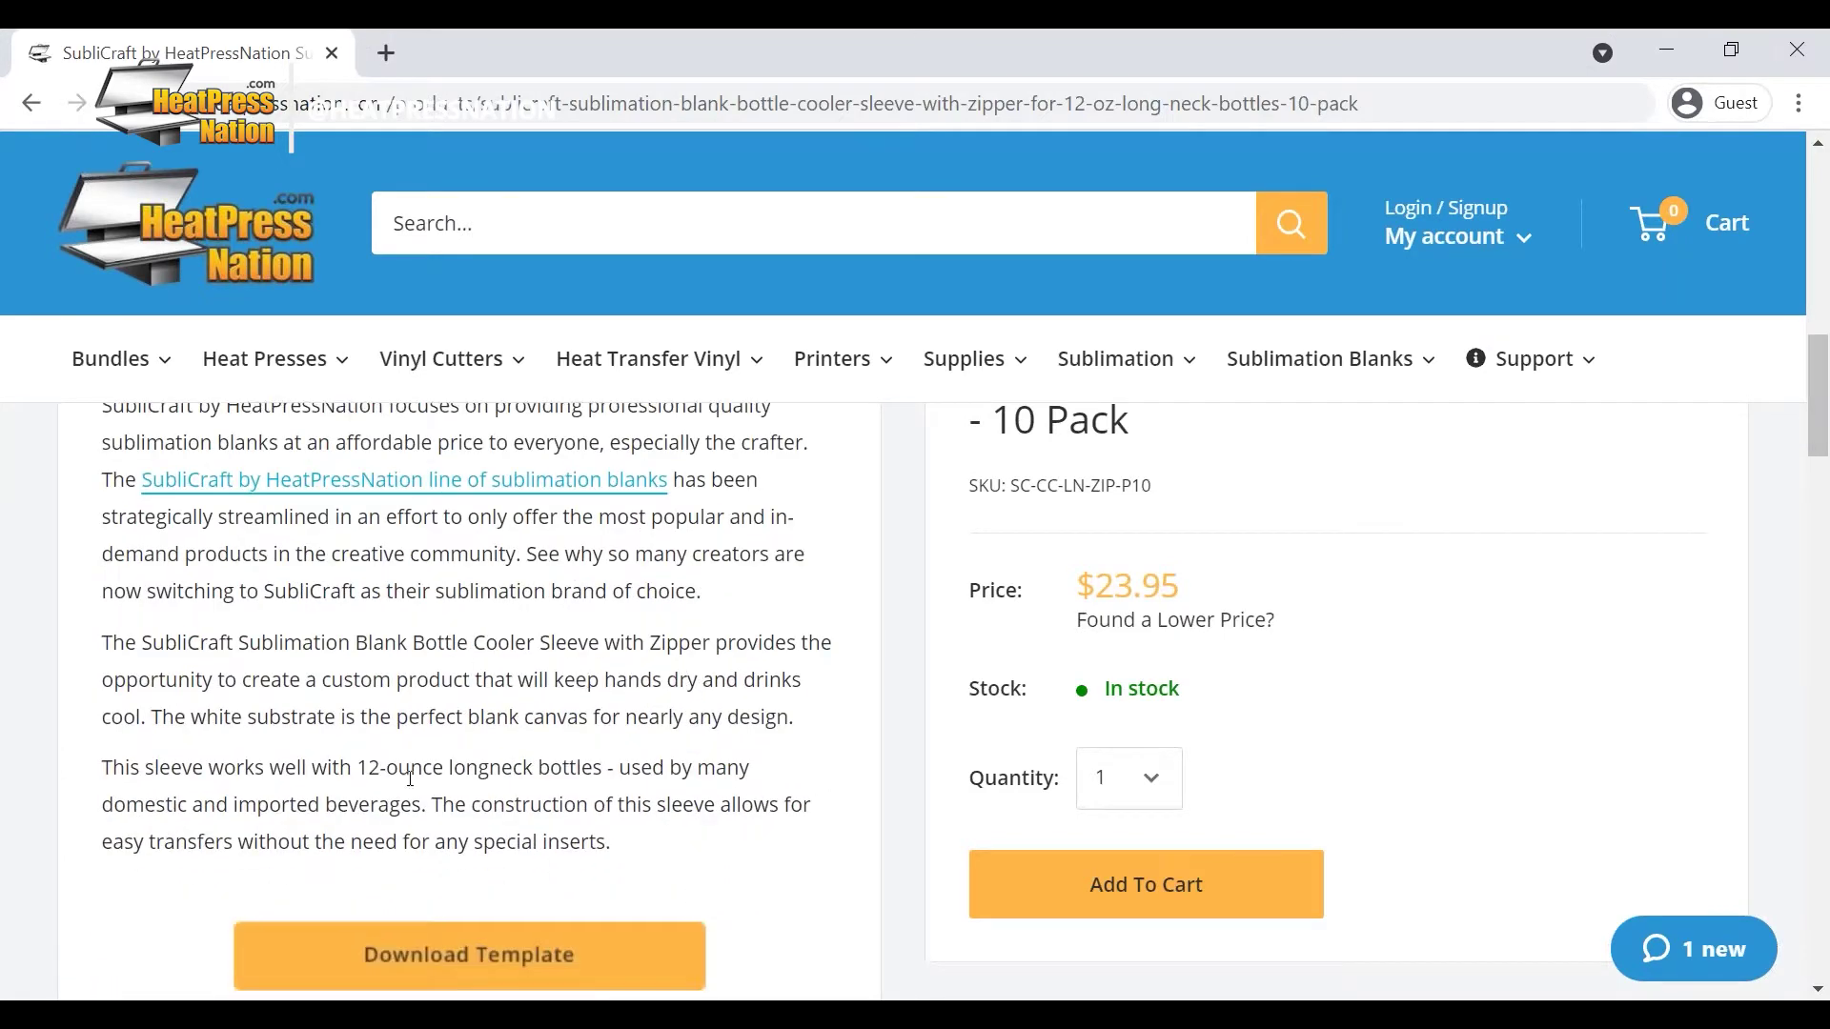
left_click_drag(102, 770, 604, 772)
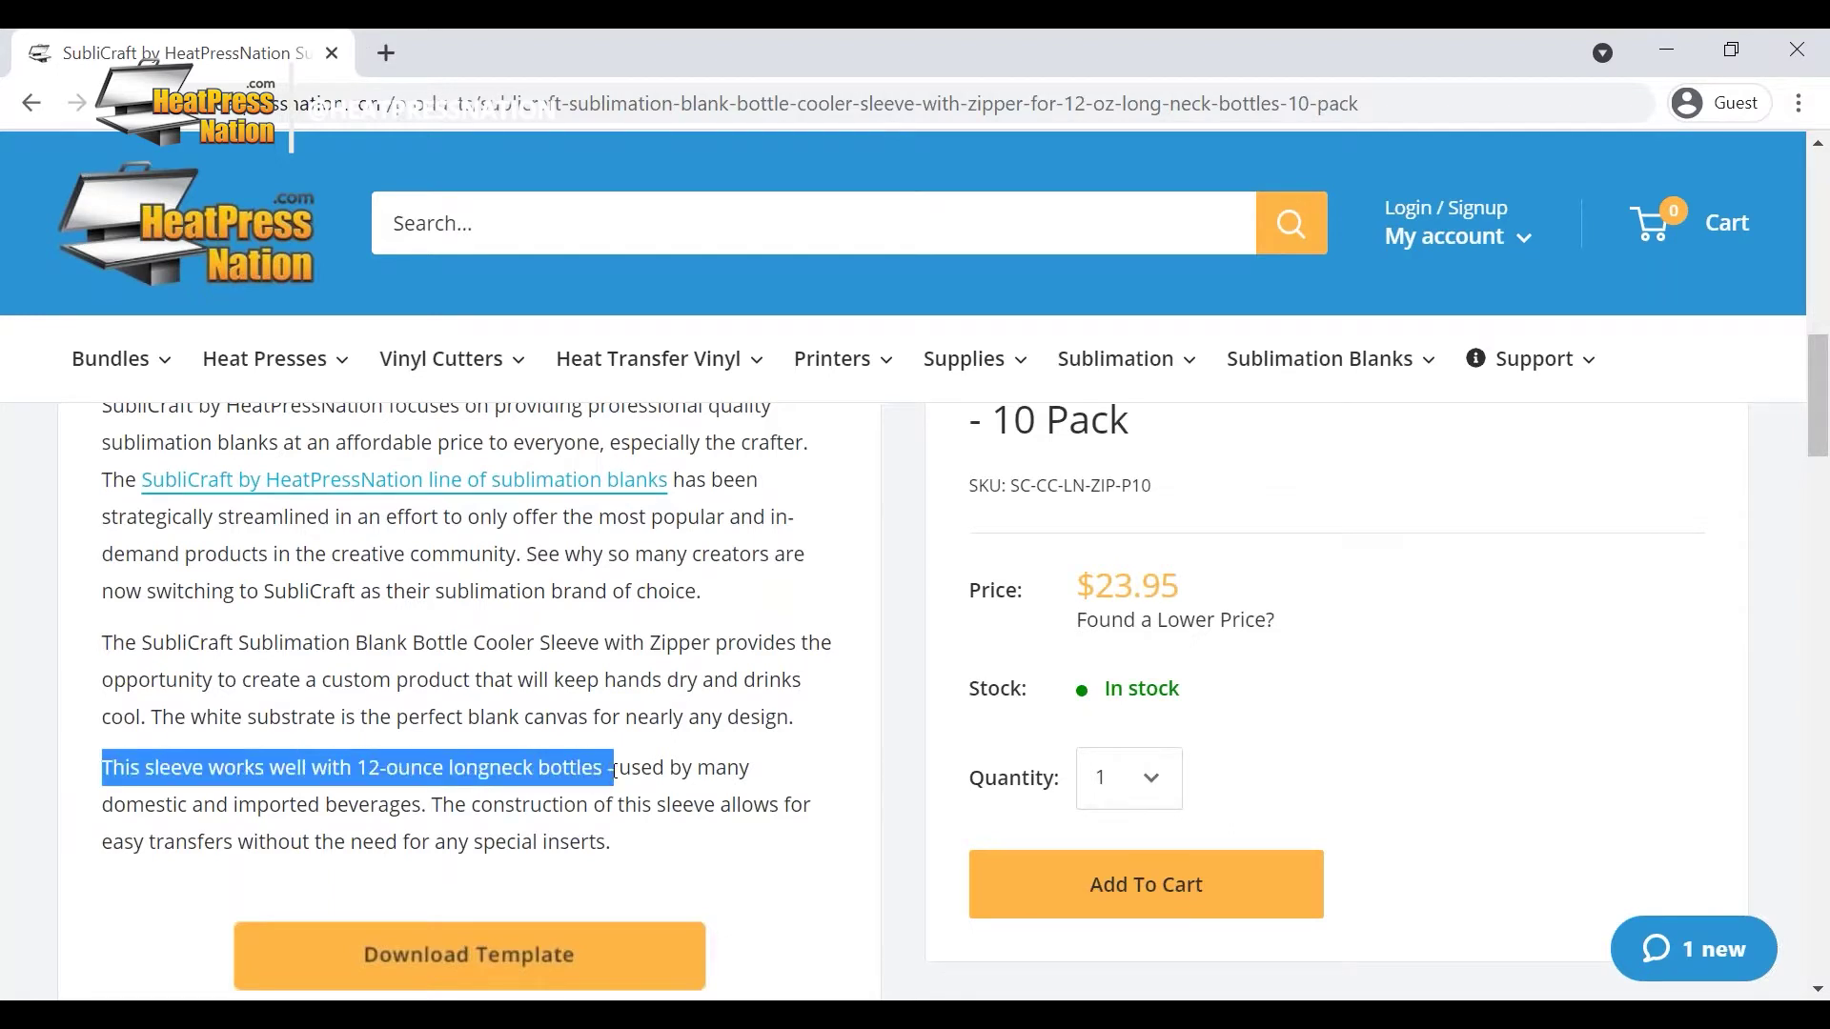
left_click(691, 772)
scroll(388, 791, "down", 2)
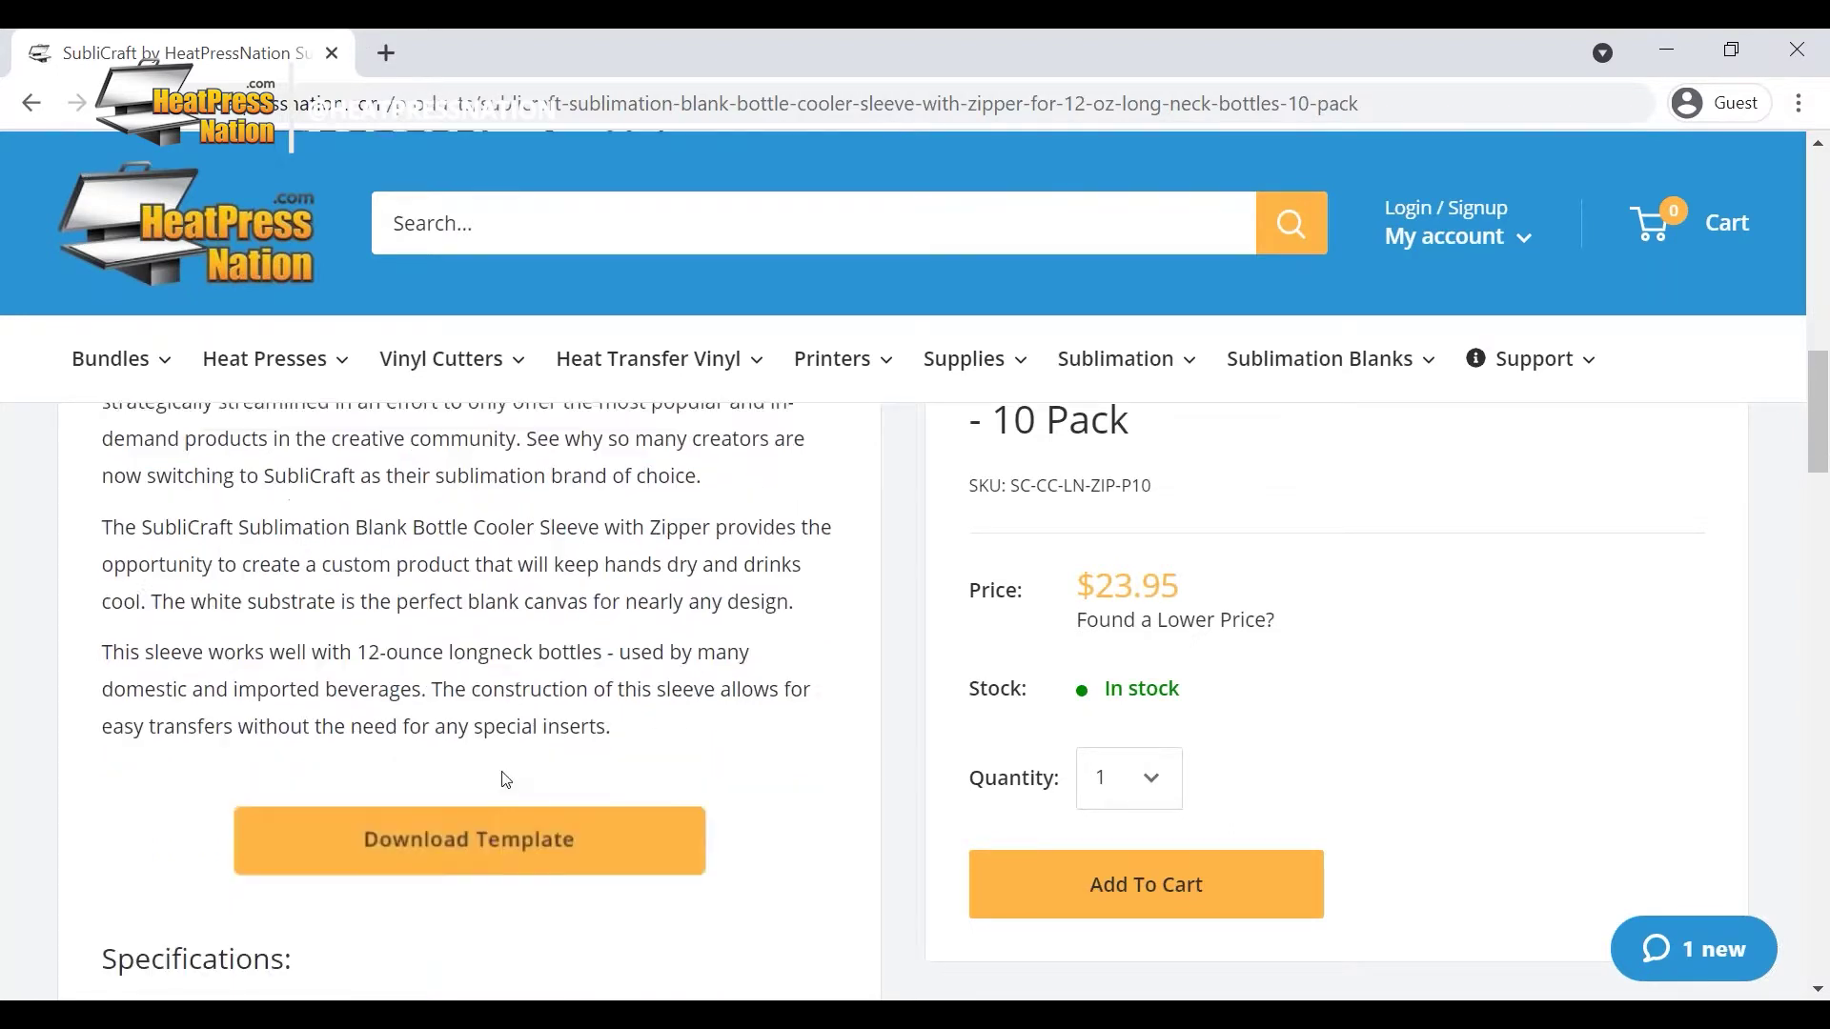
scroll(628, 670, "down", 2)
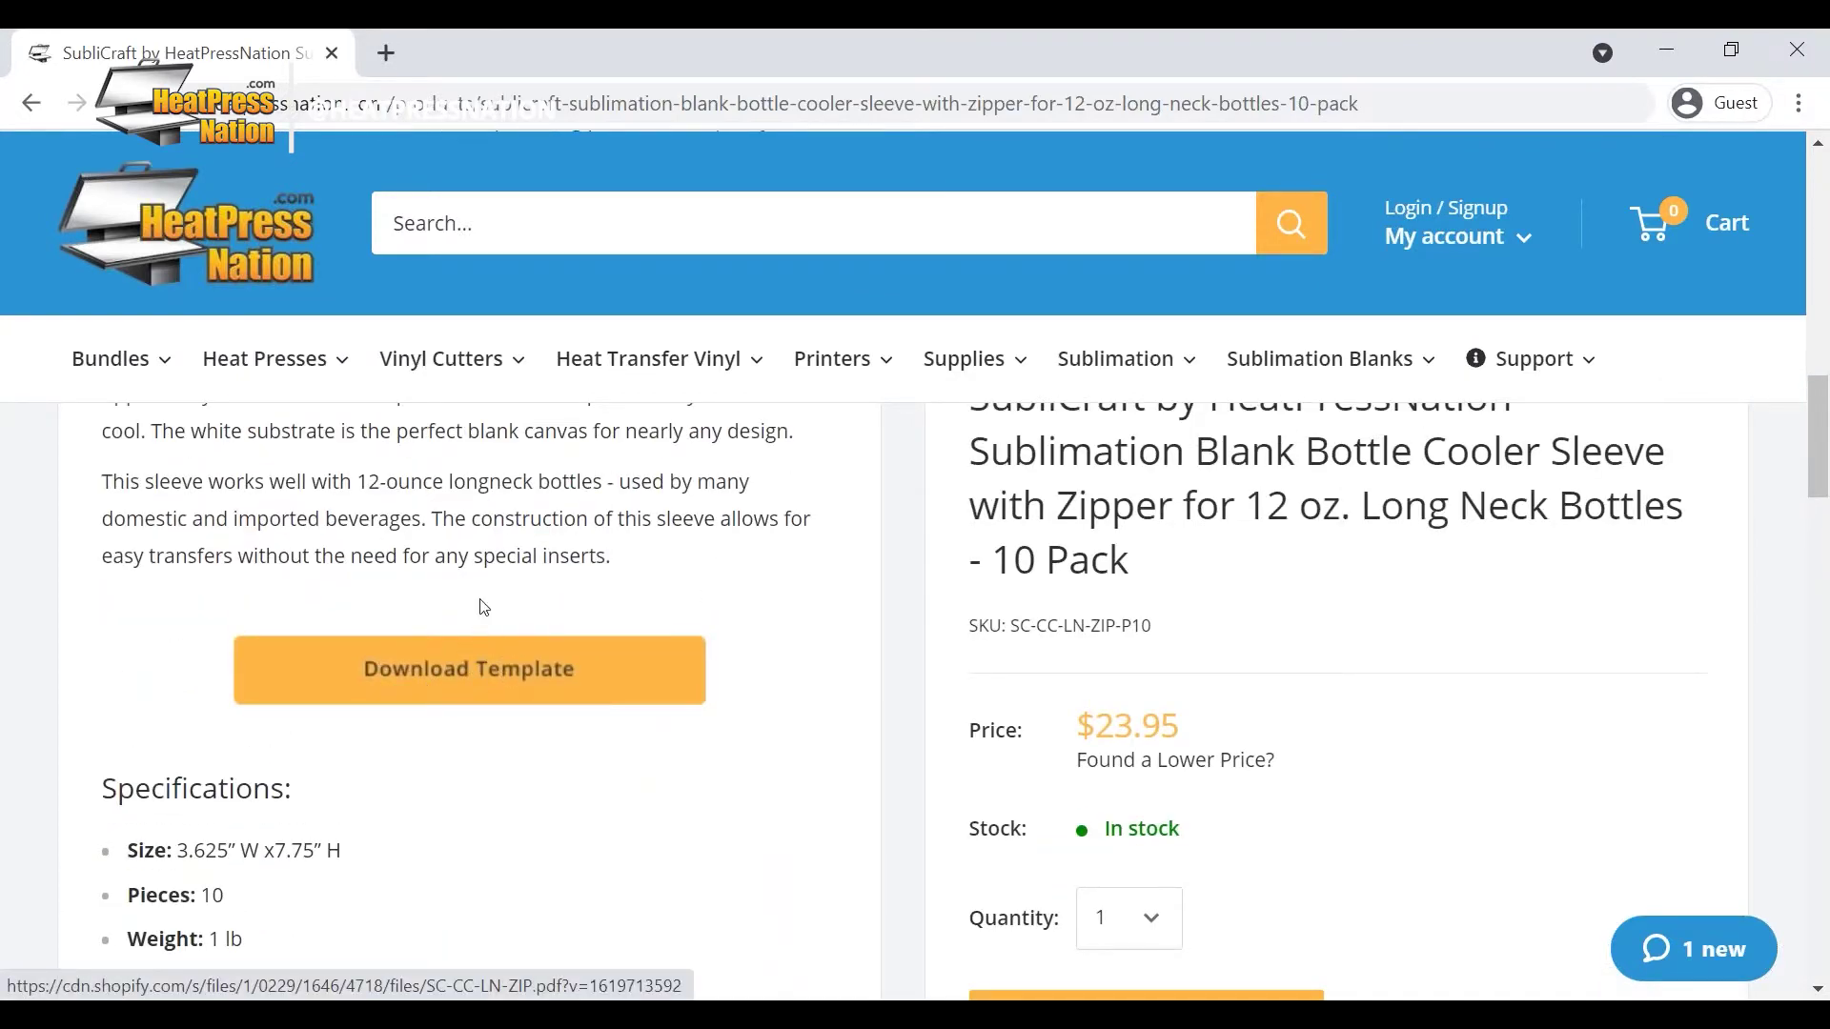
Step: Open the sleeve's PDF template and save it to the Downloads folder as SC-CC-LN-ZIP
left_click(483, 670)
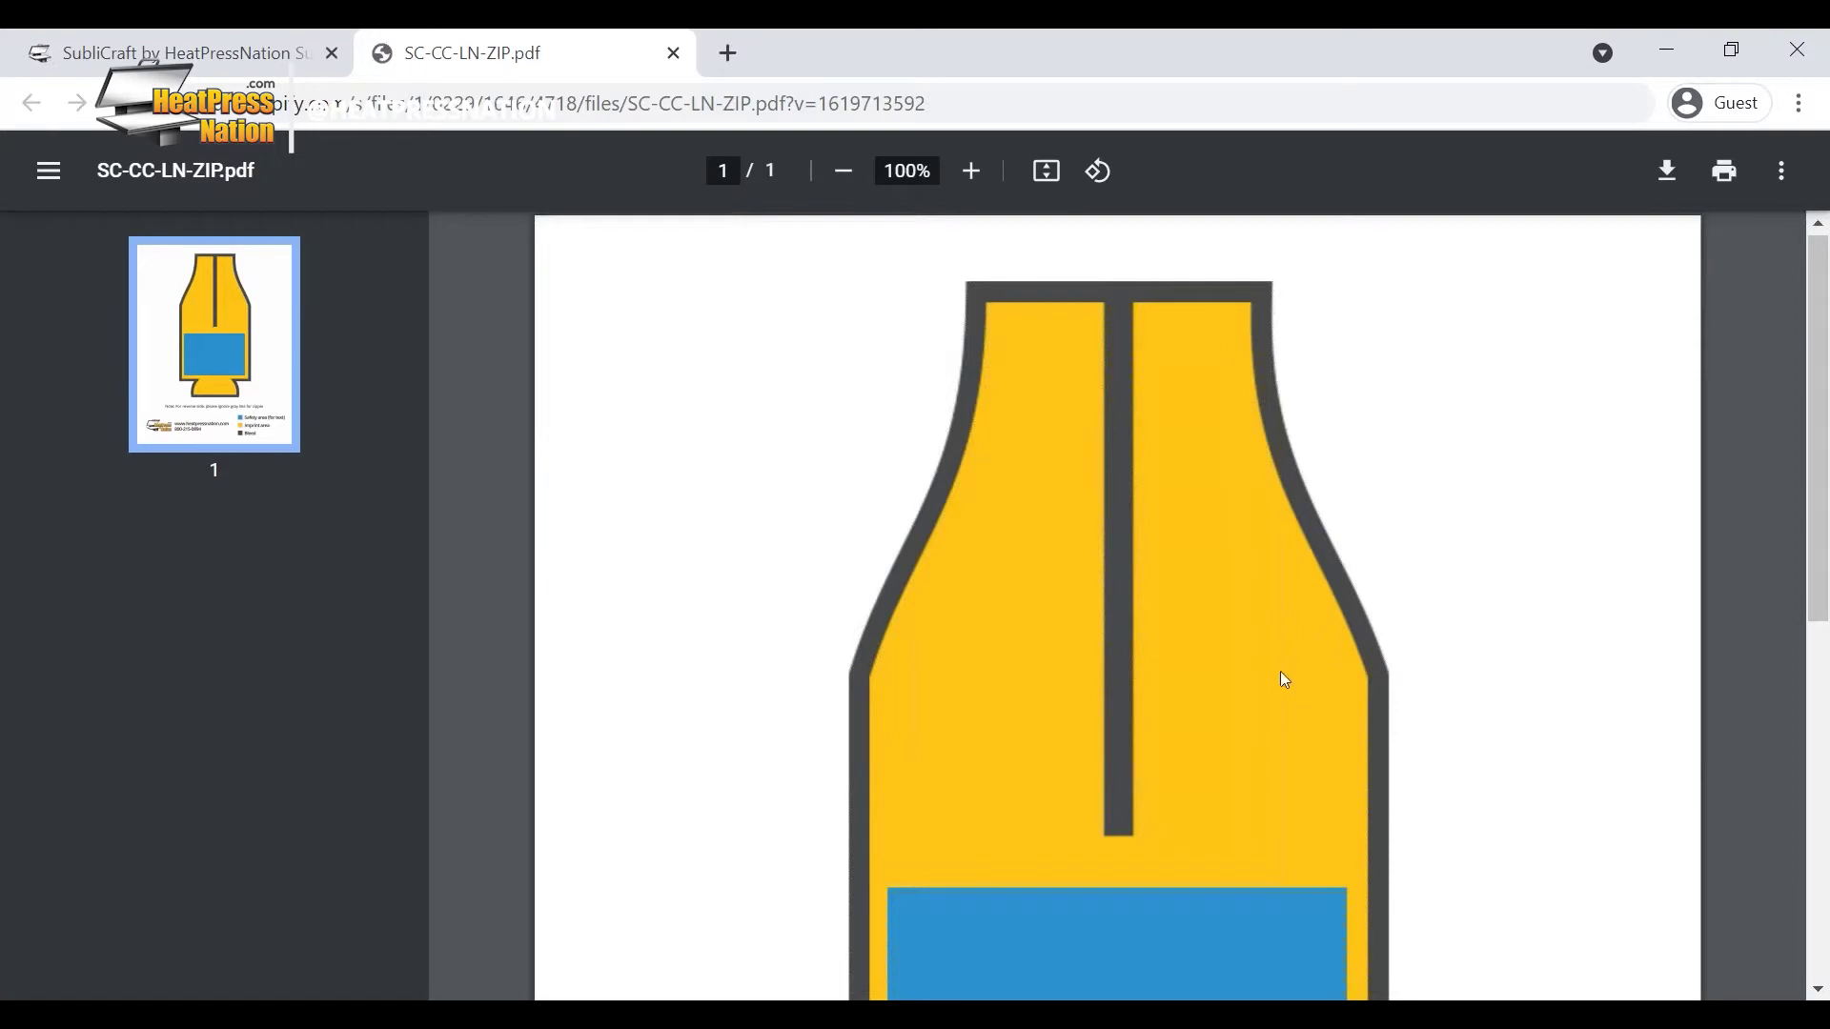
scroll(1281, 671, "down", 8)
scroll(1283, 678, "up", 8)
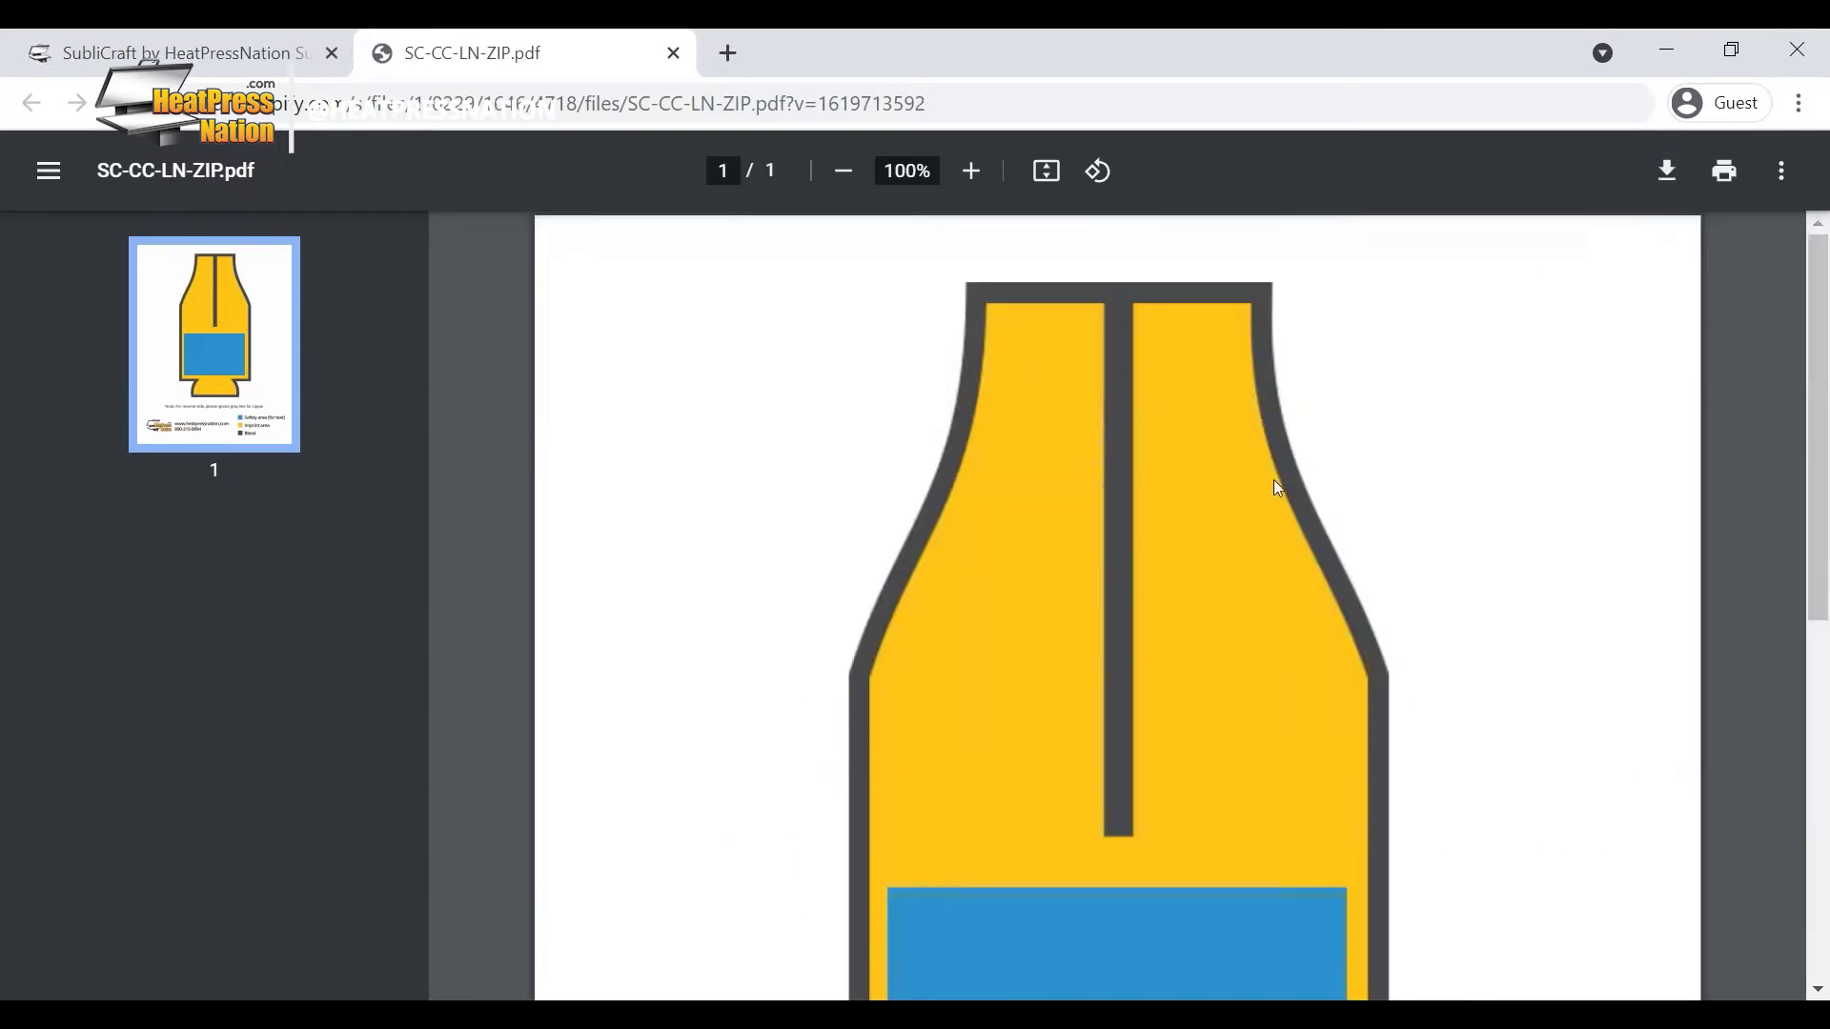
left_click(1665, 173)
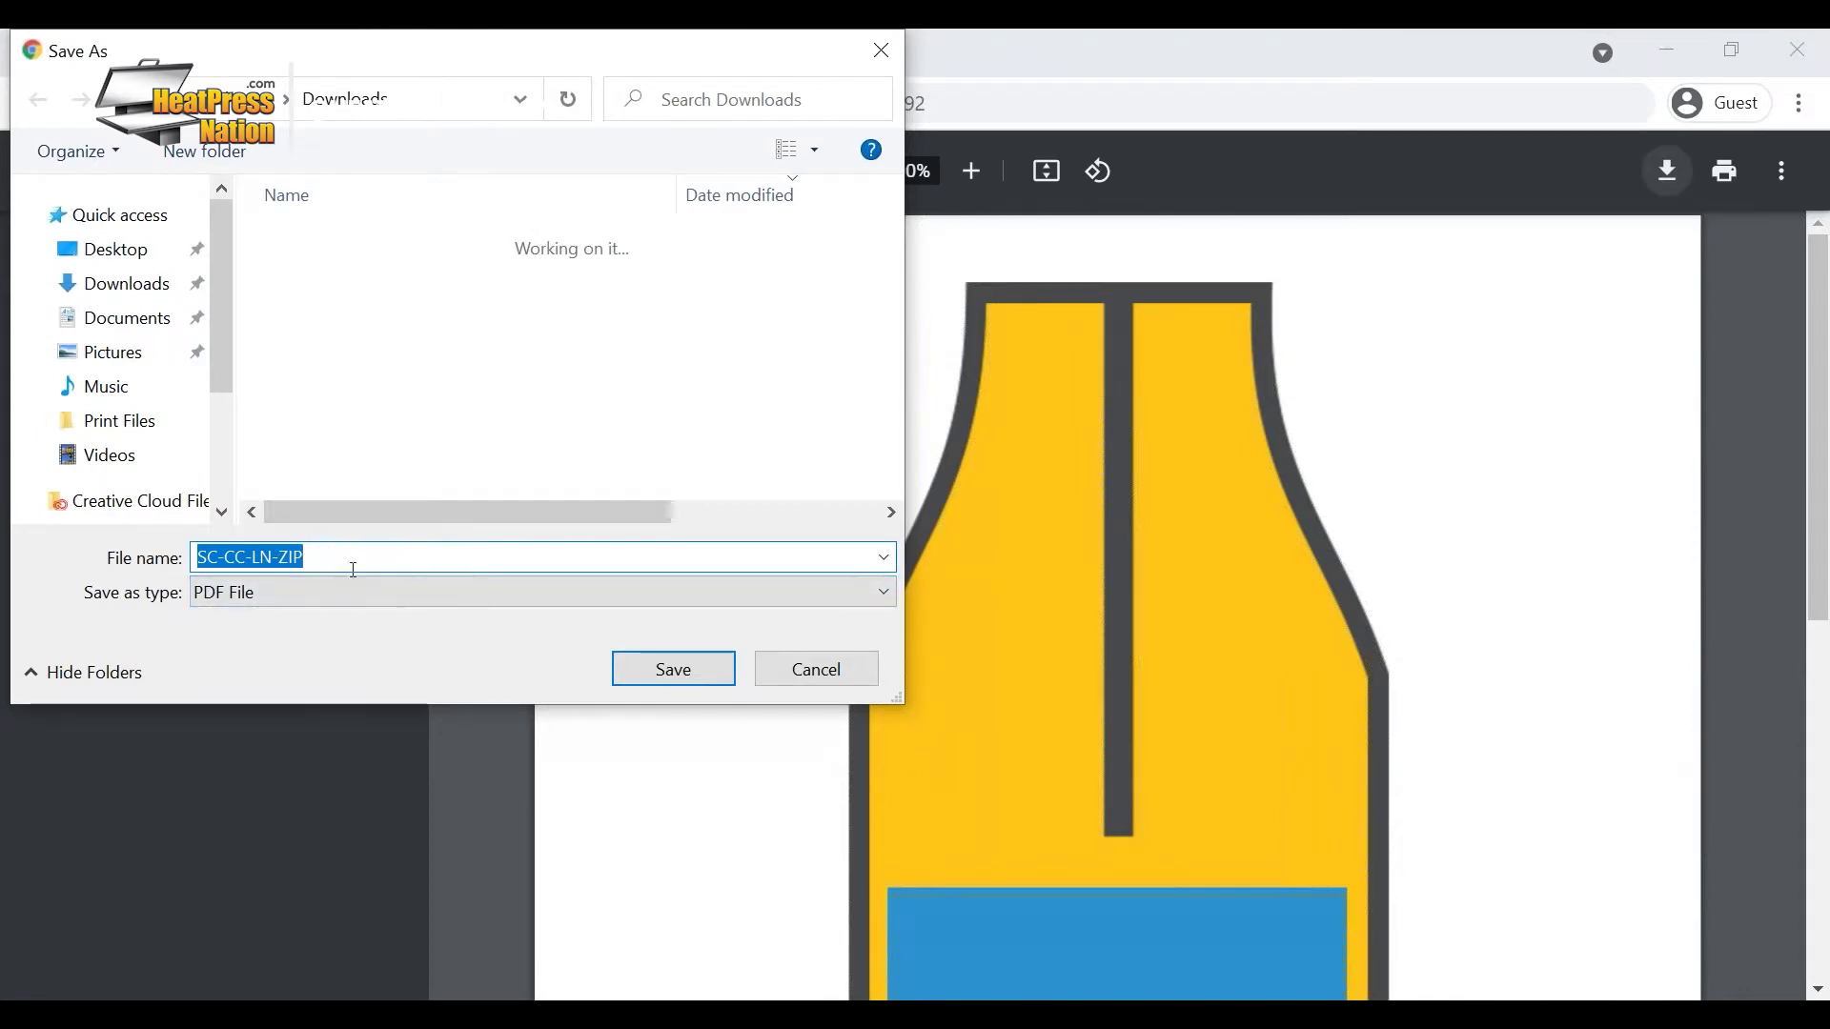
left_click(673, 669)
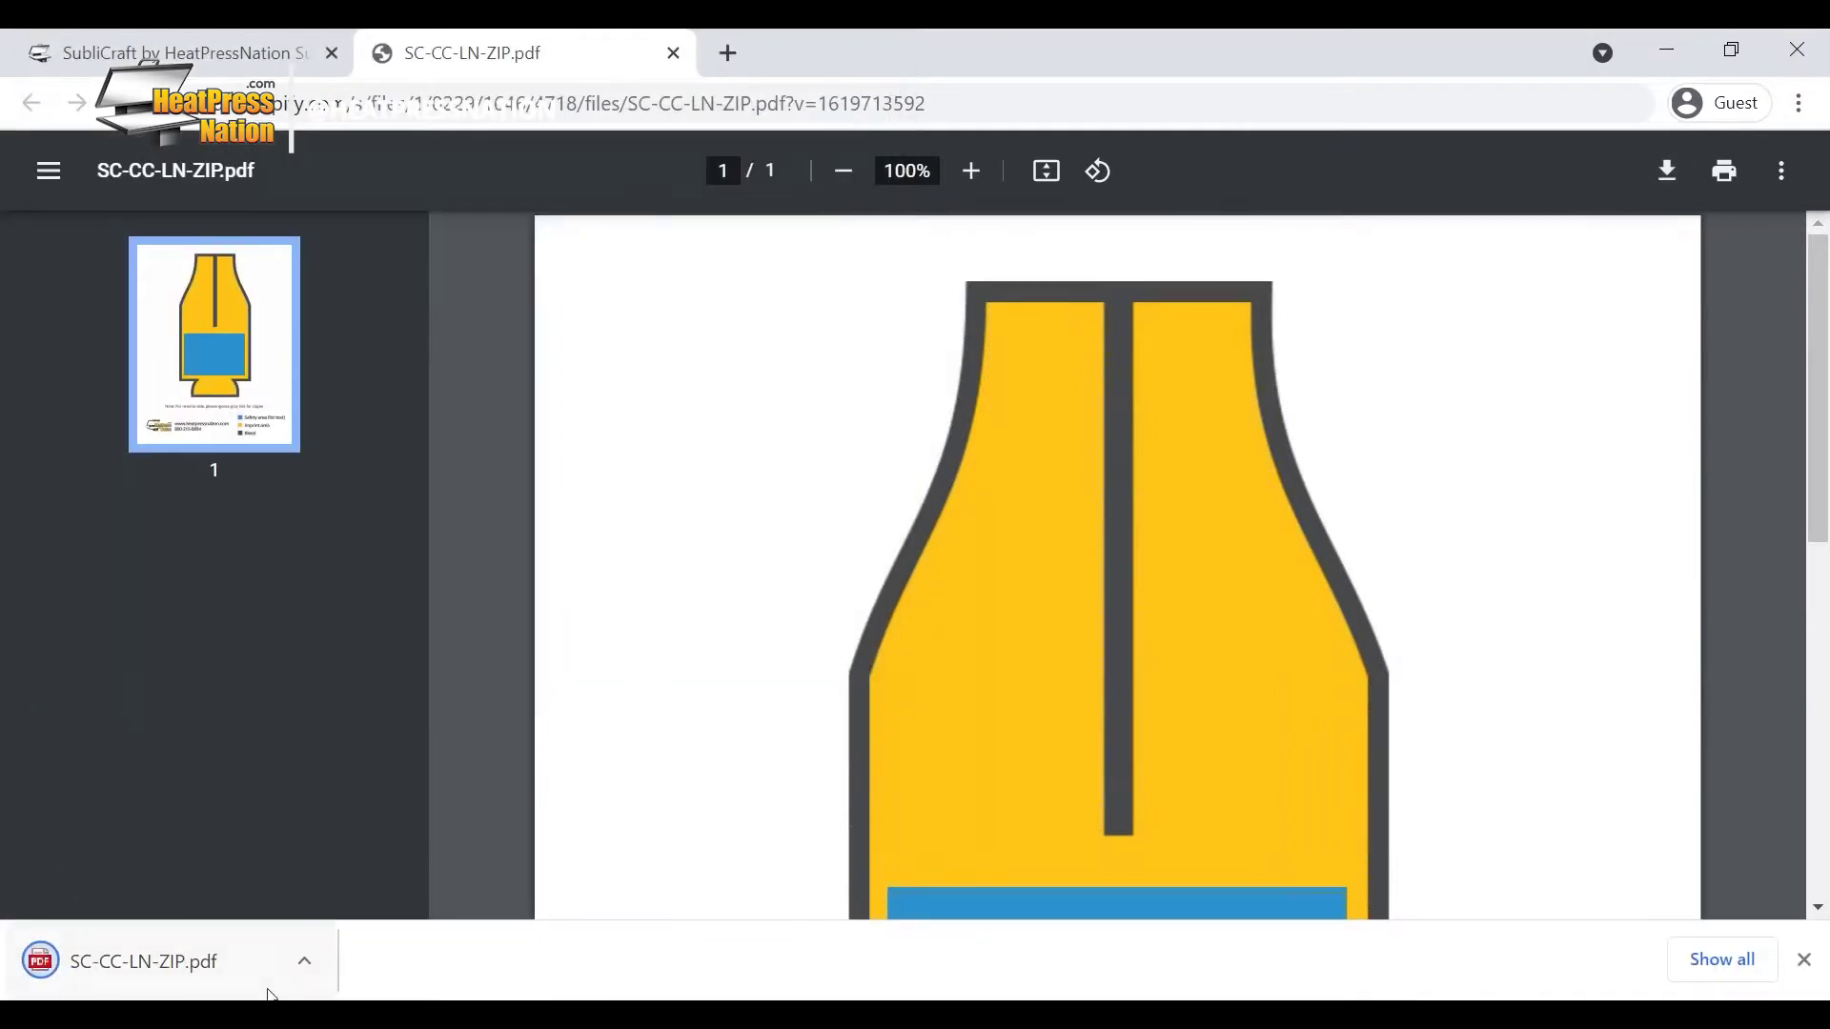
left_click(1803, 960)
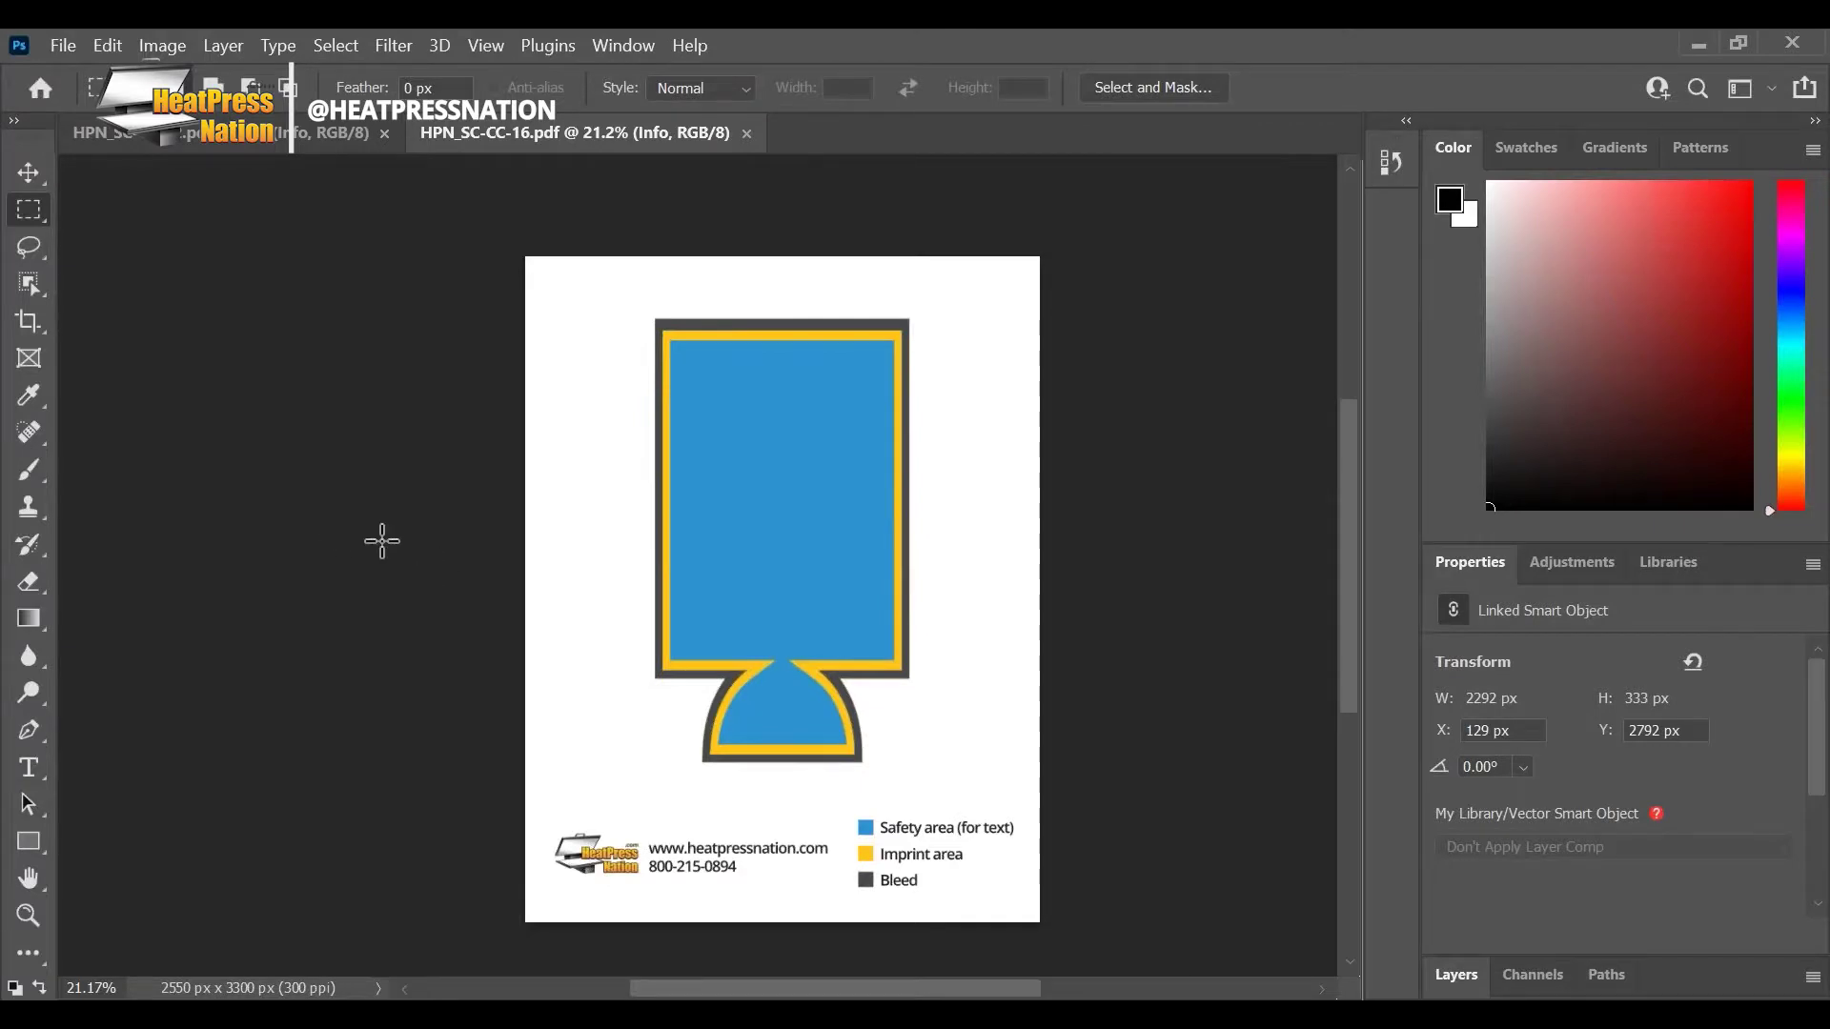
Step: Switch to Photoshop and open the SC-CC-LN-ZIP template from the Templates folder
left_click(261, 143)
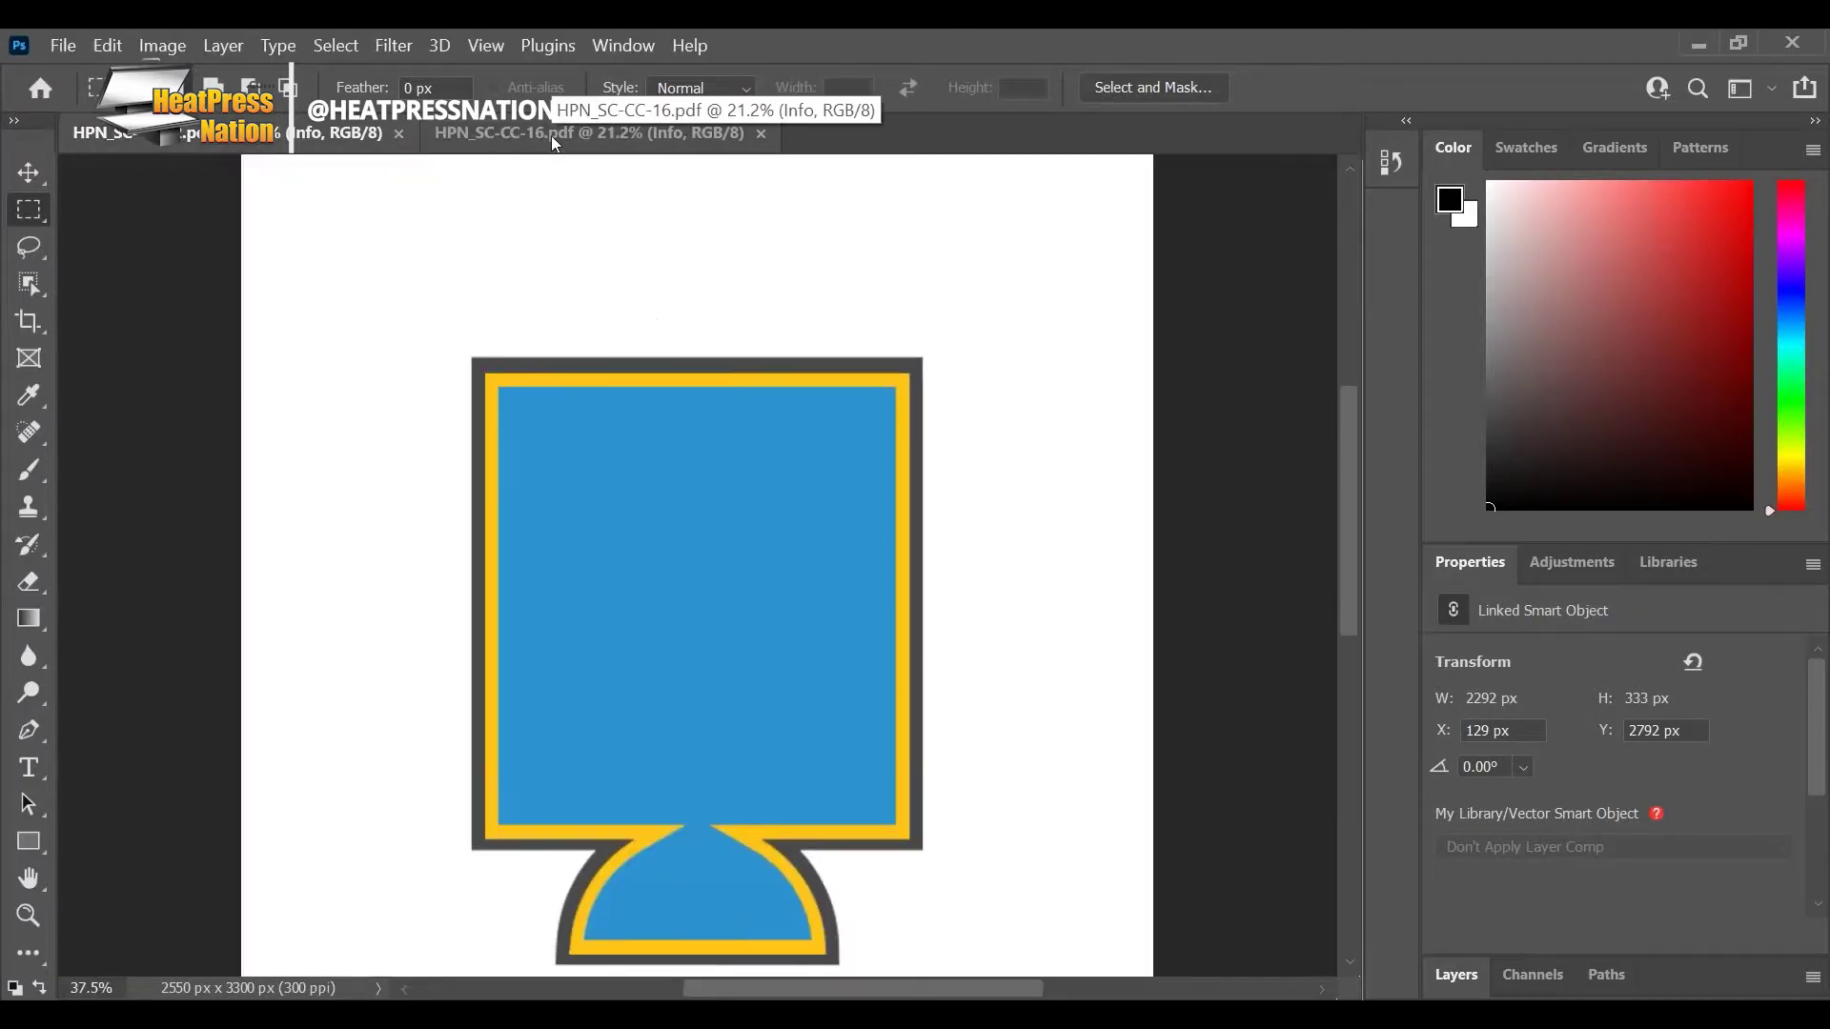
left_click(552, 137)
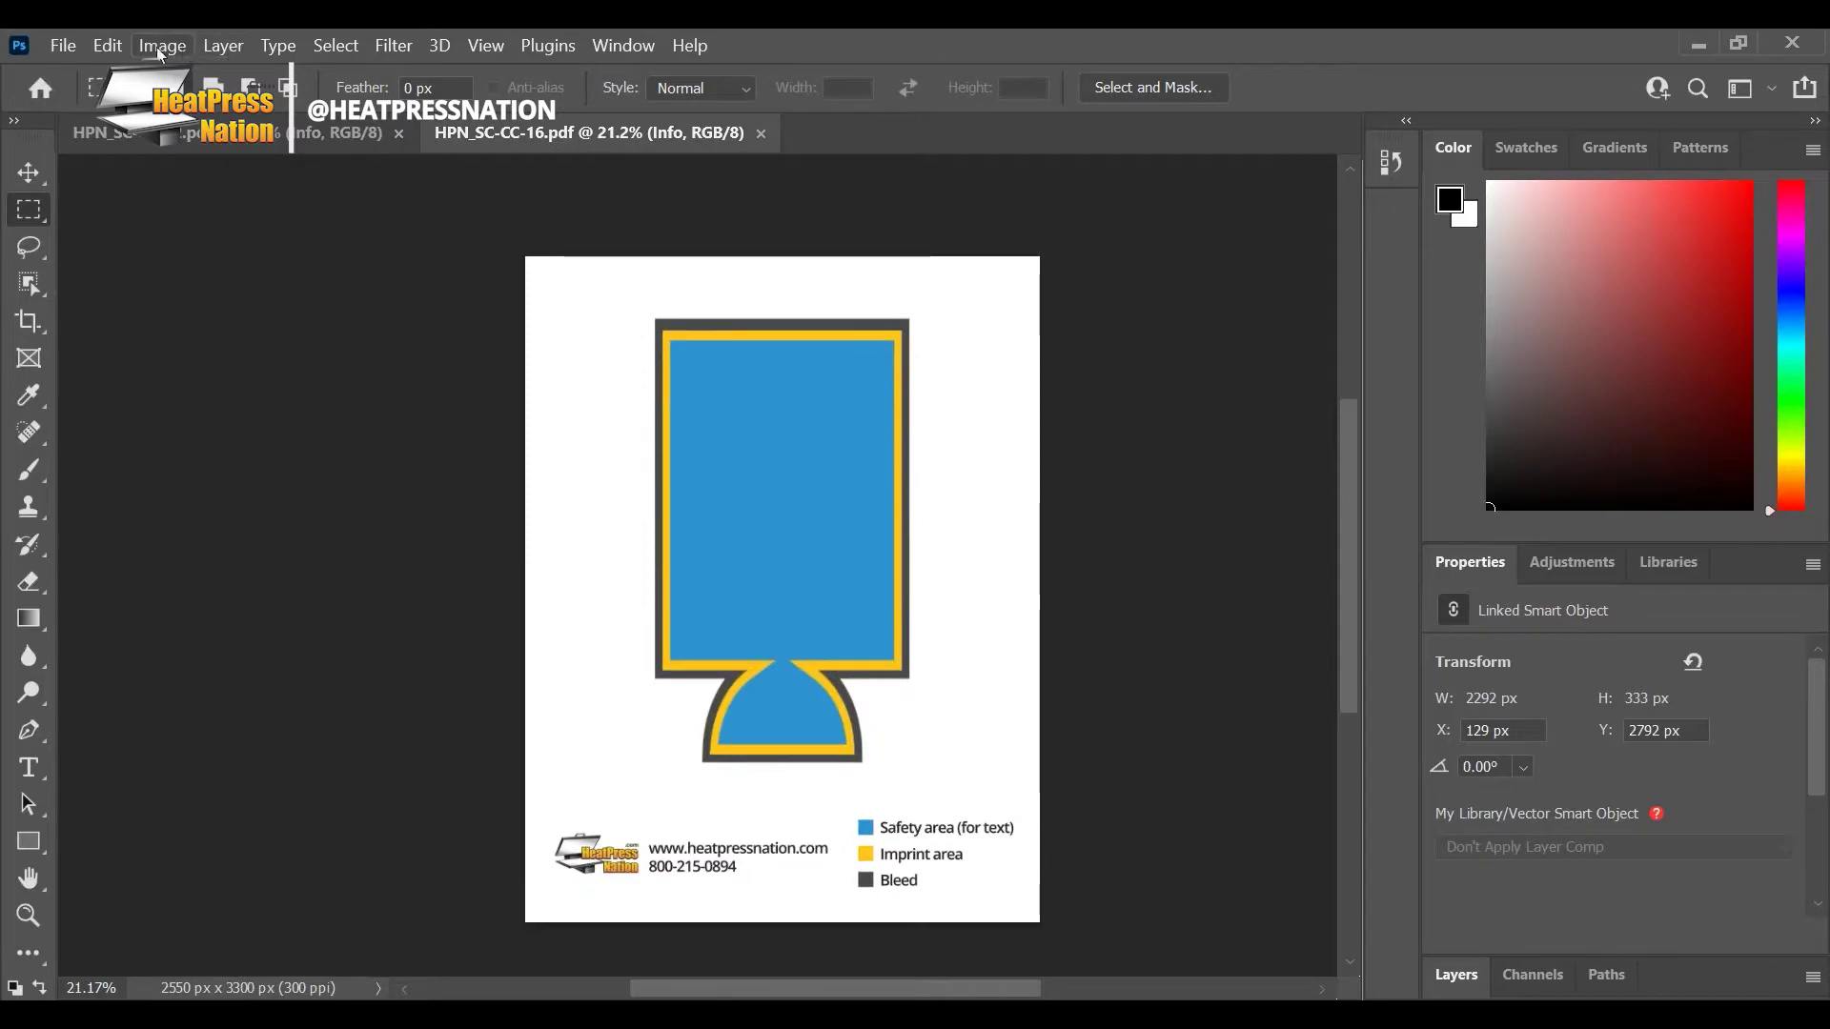
left_click(57, 43)
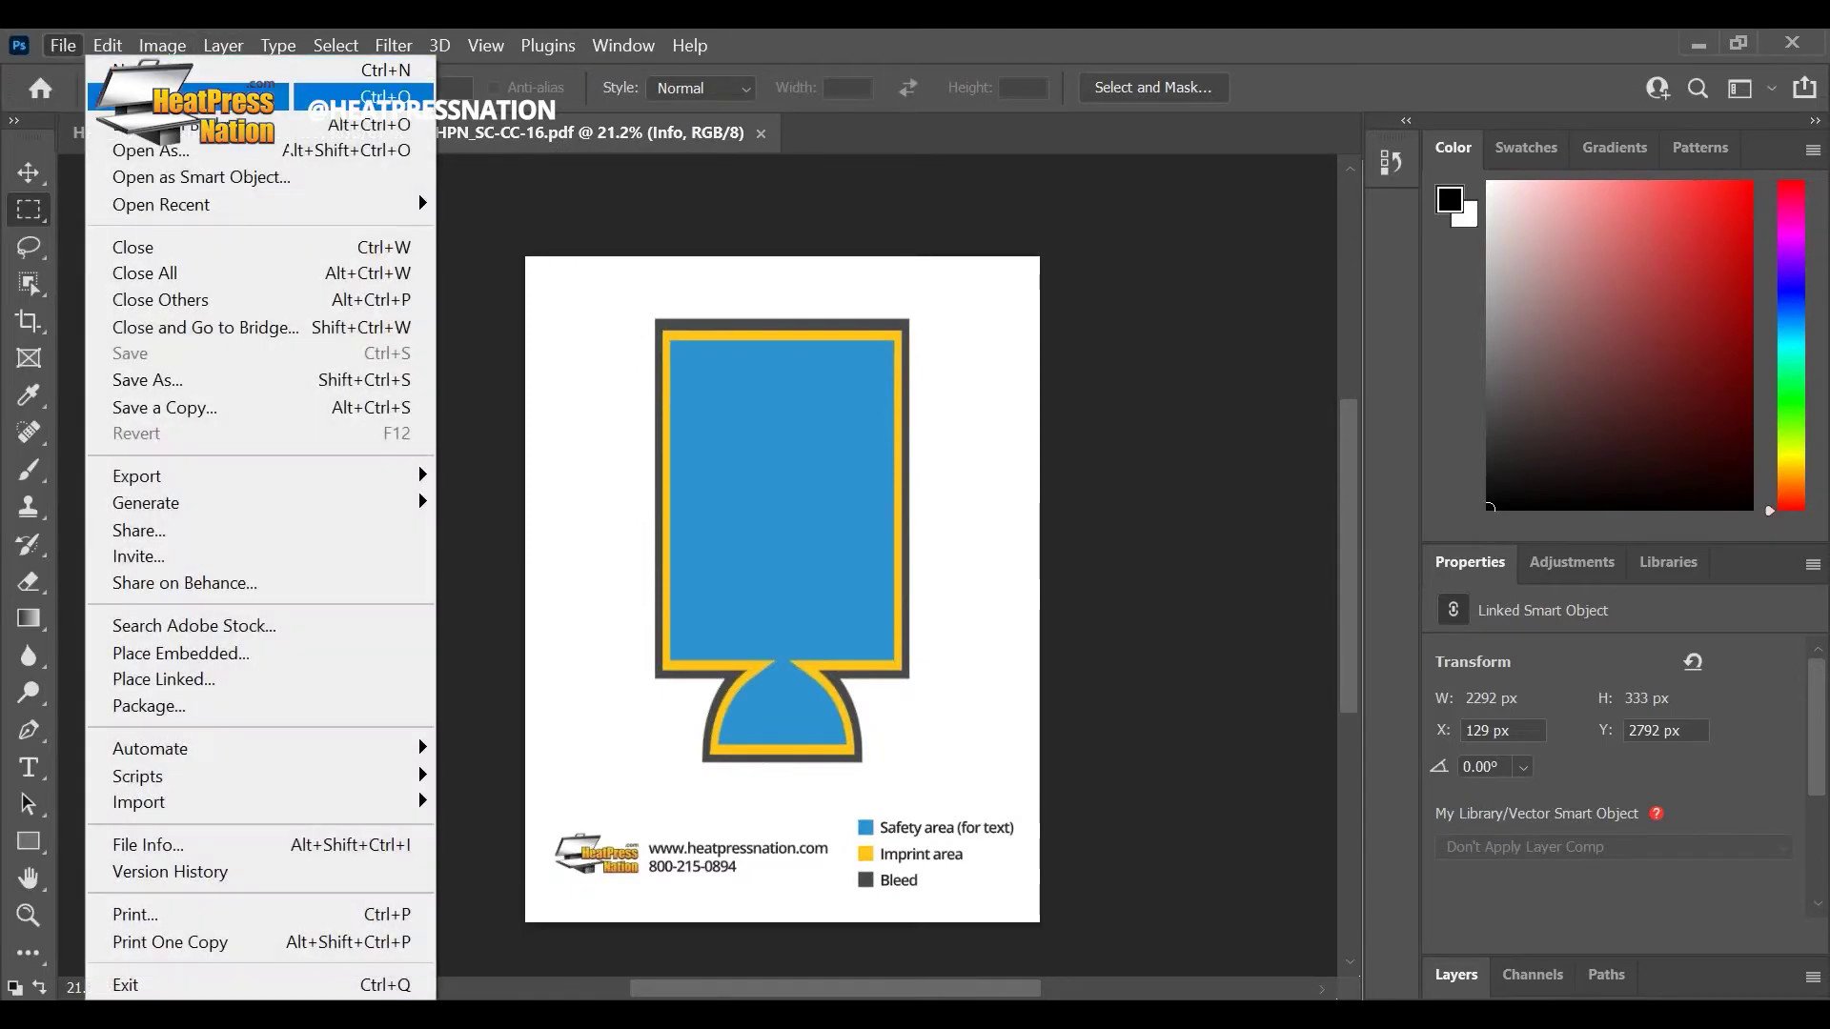
left_click(143, 96)
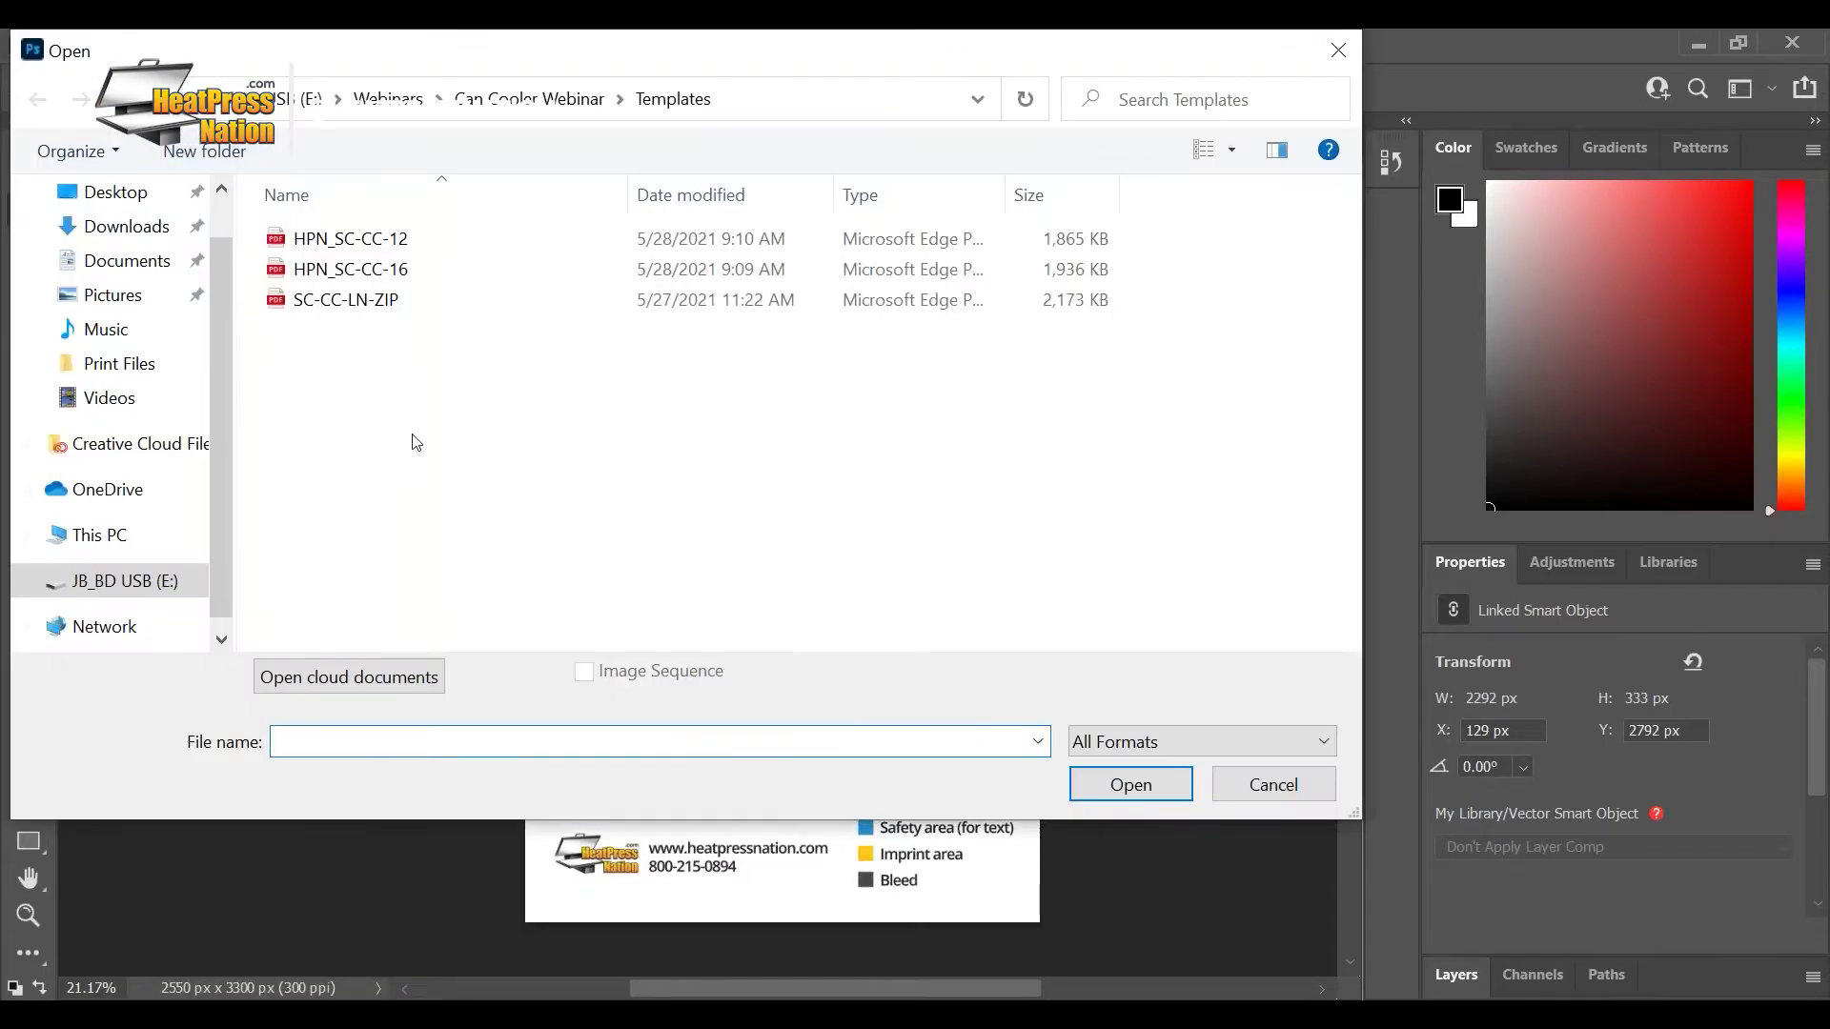
double_click(357, 300)
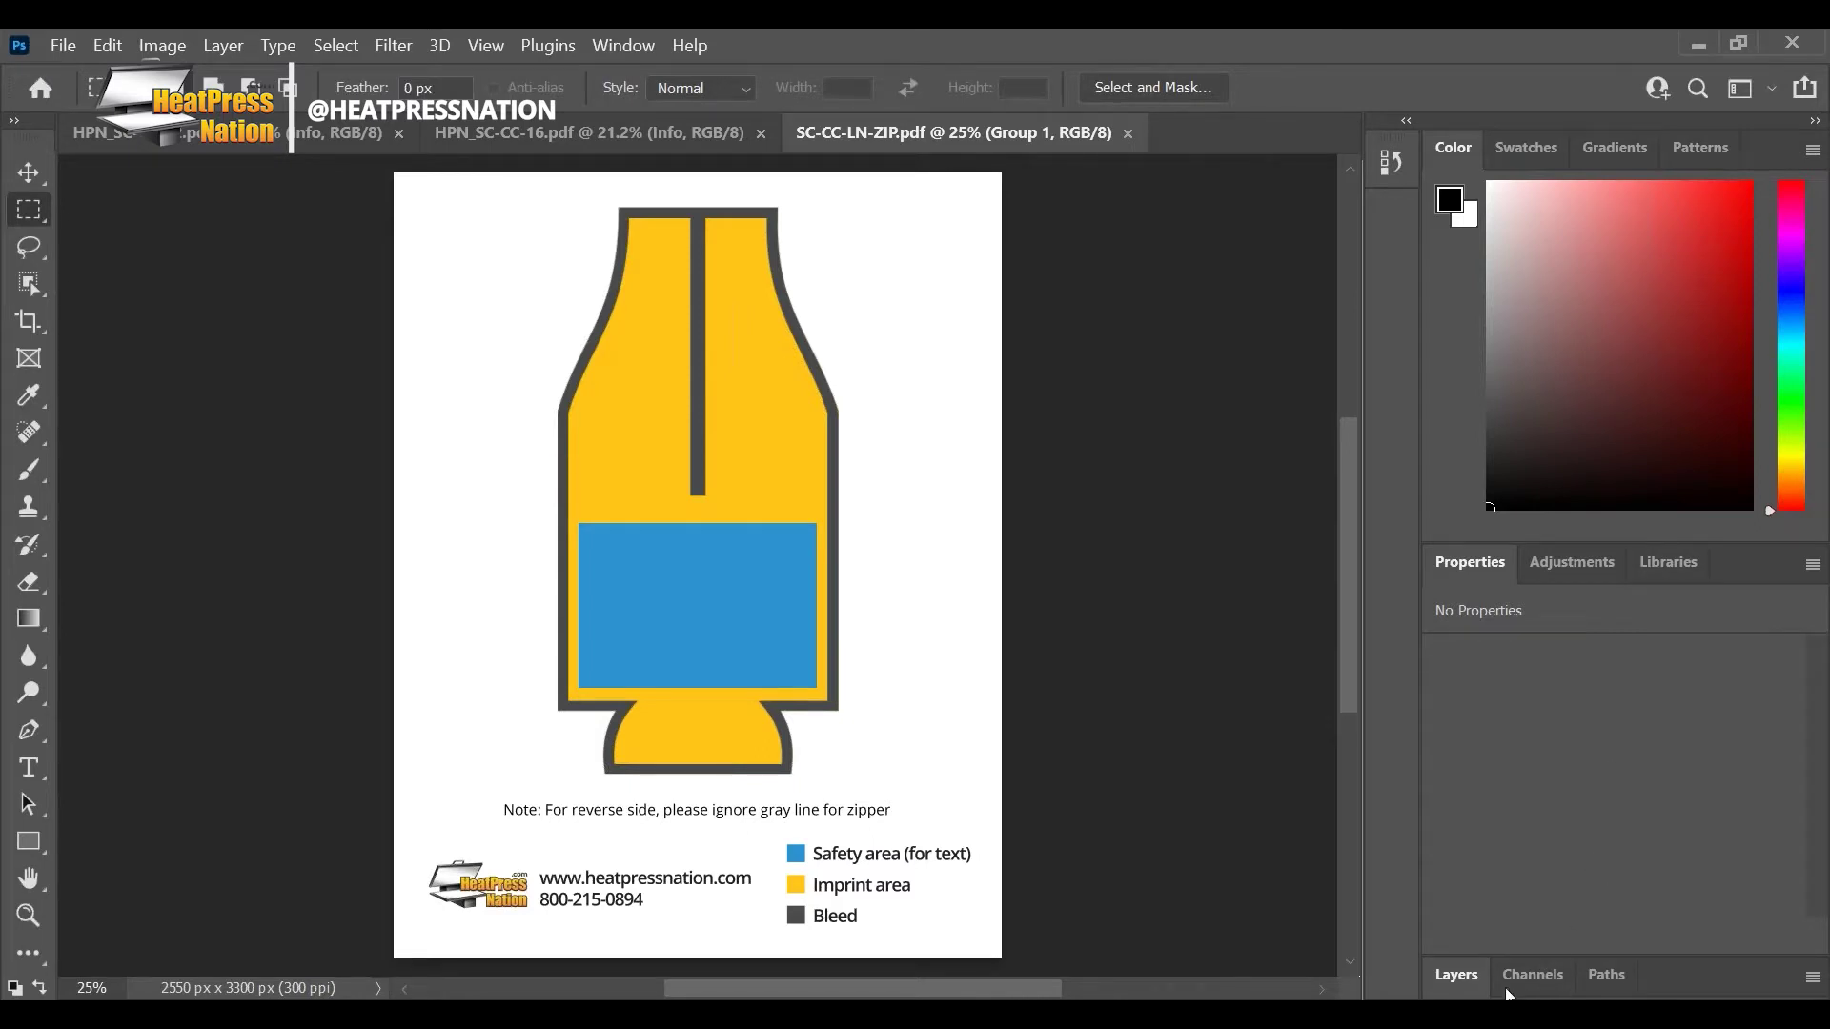
Step: Display the template's layers, check what Group 1 contains by toggling its visibility, and expand the group
left_click(1453, 976)
scroll(1615, 895, "down", 1)
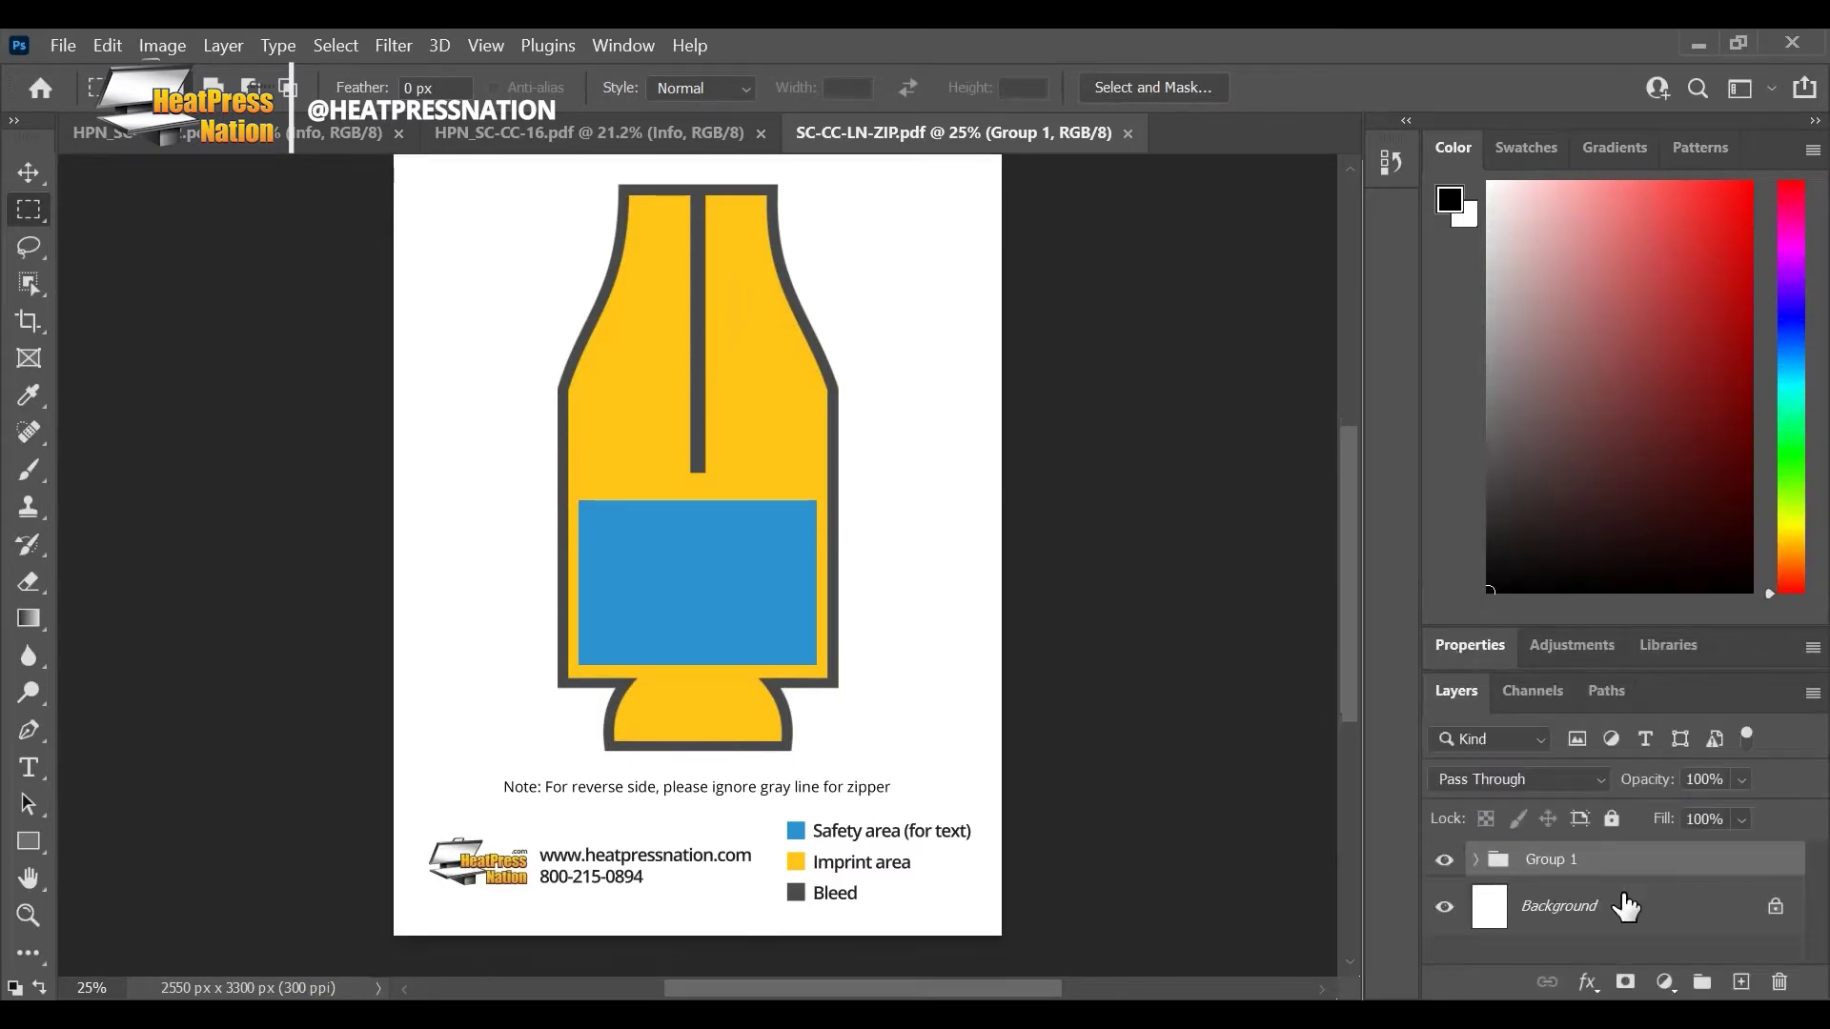
scroll(1191, 652, "up", 1)
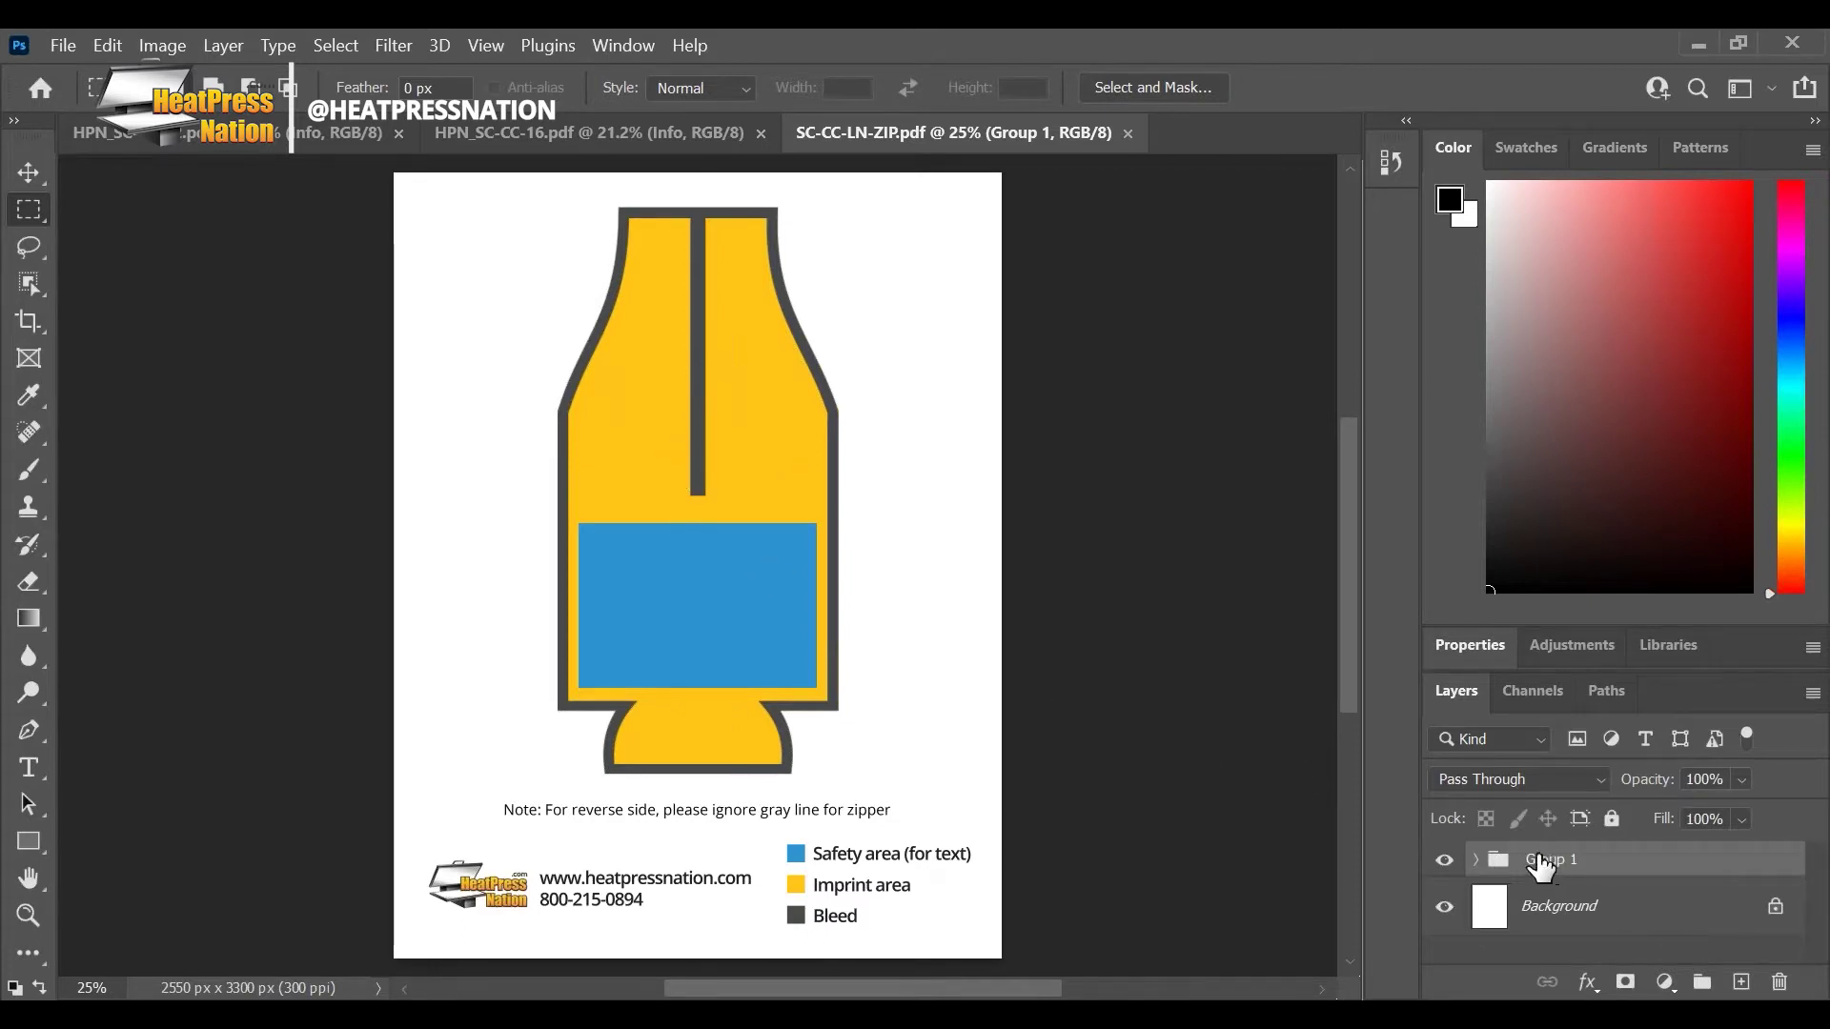
left_click(1445, 861)
left_click(1444, 861)
left_click(1476, 861)
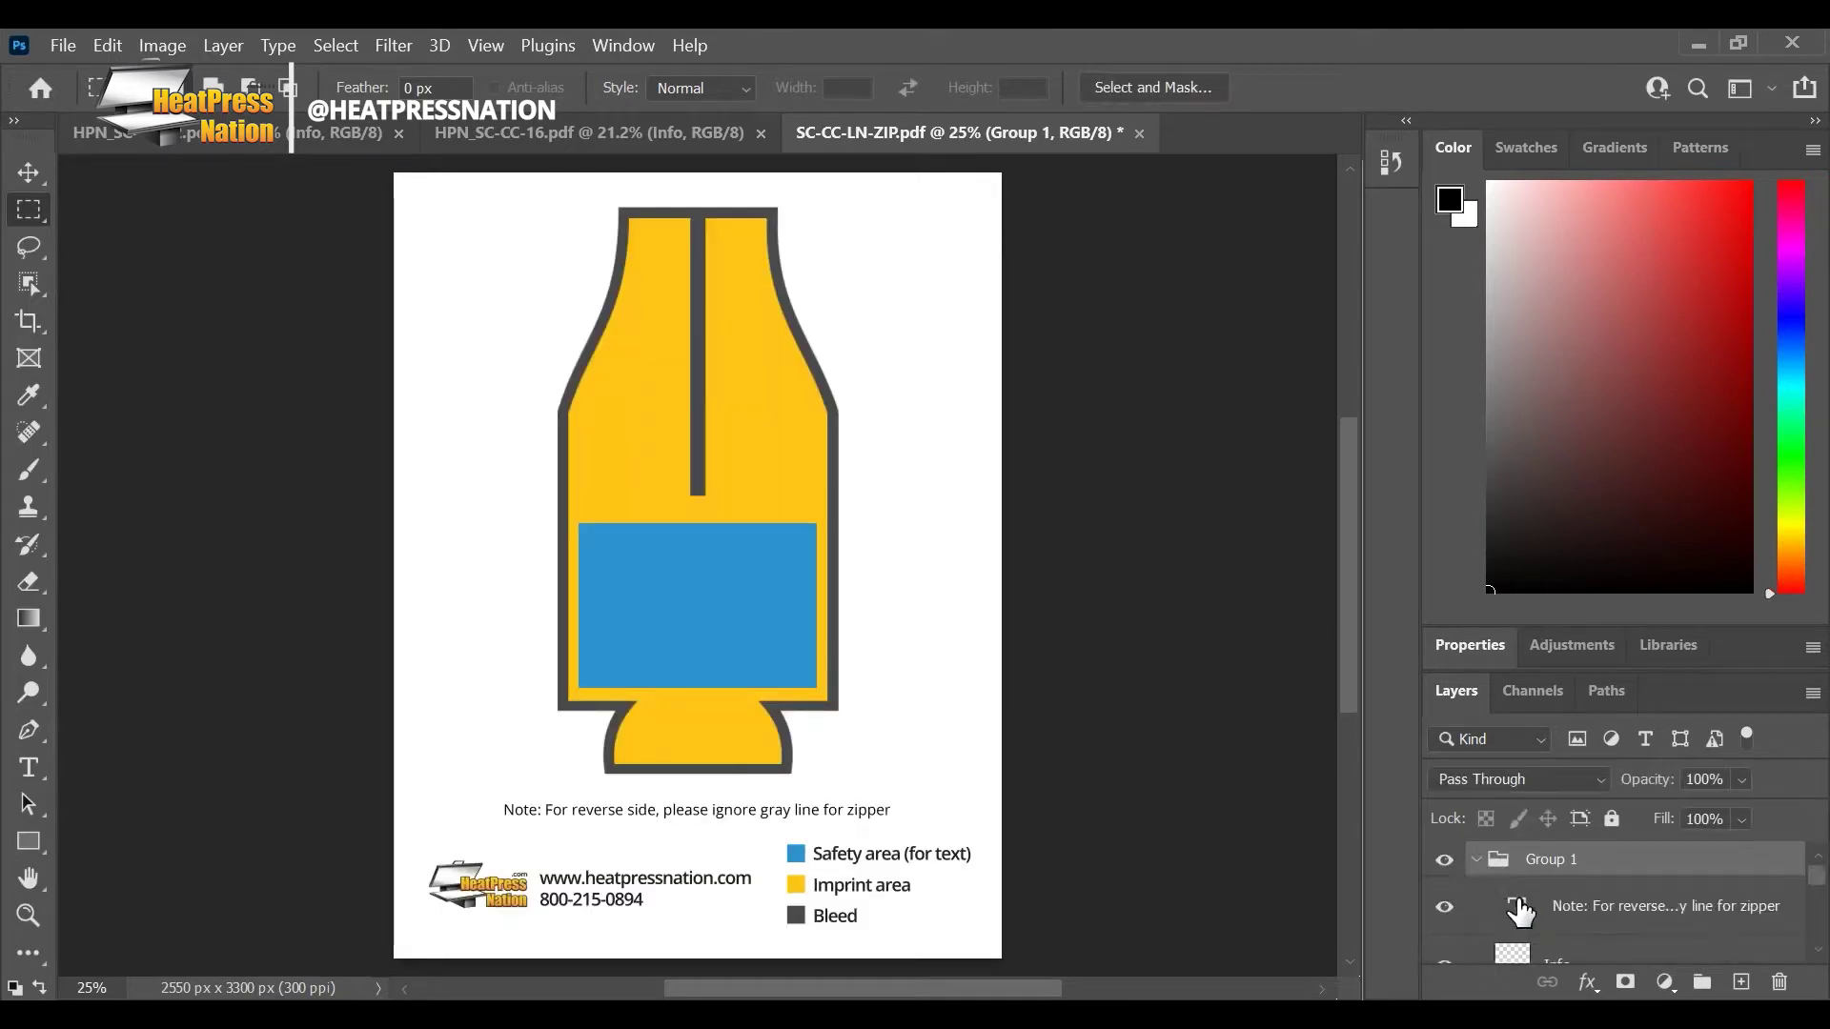
Step: Look through the layers inside Group 1, switching one layer's visibility off and back on
scroll(1639, 922, "down", 3)
scroll(1637, 915, "up", 1)
left_click(1446, 873)
left_click(1445, 872)
scroll(1620, 895, "up", 1)
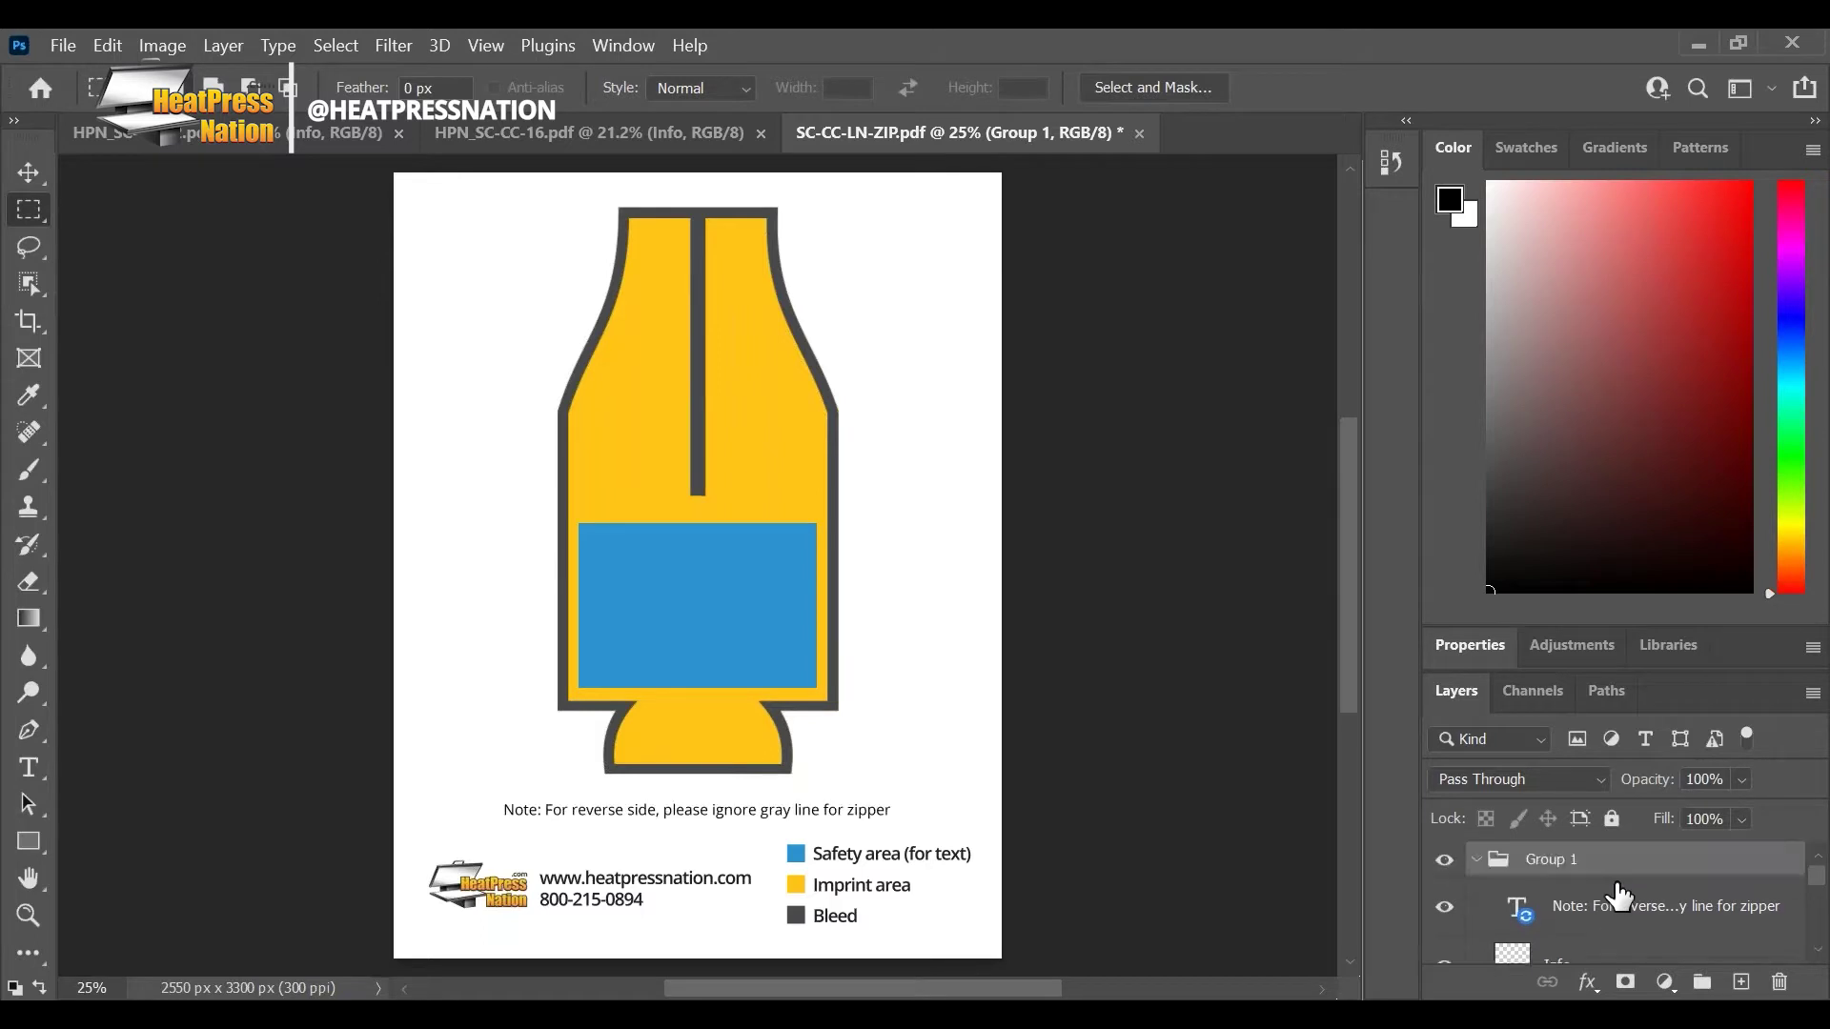
Step: Enlarge the layers list to expose all layers of Group 1, keep the group shown, and select the Bleed layer
left_click(1446, 865)
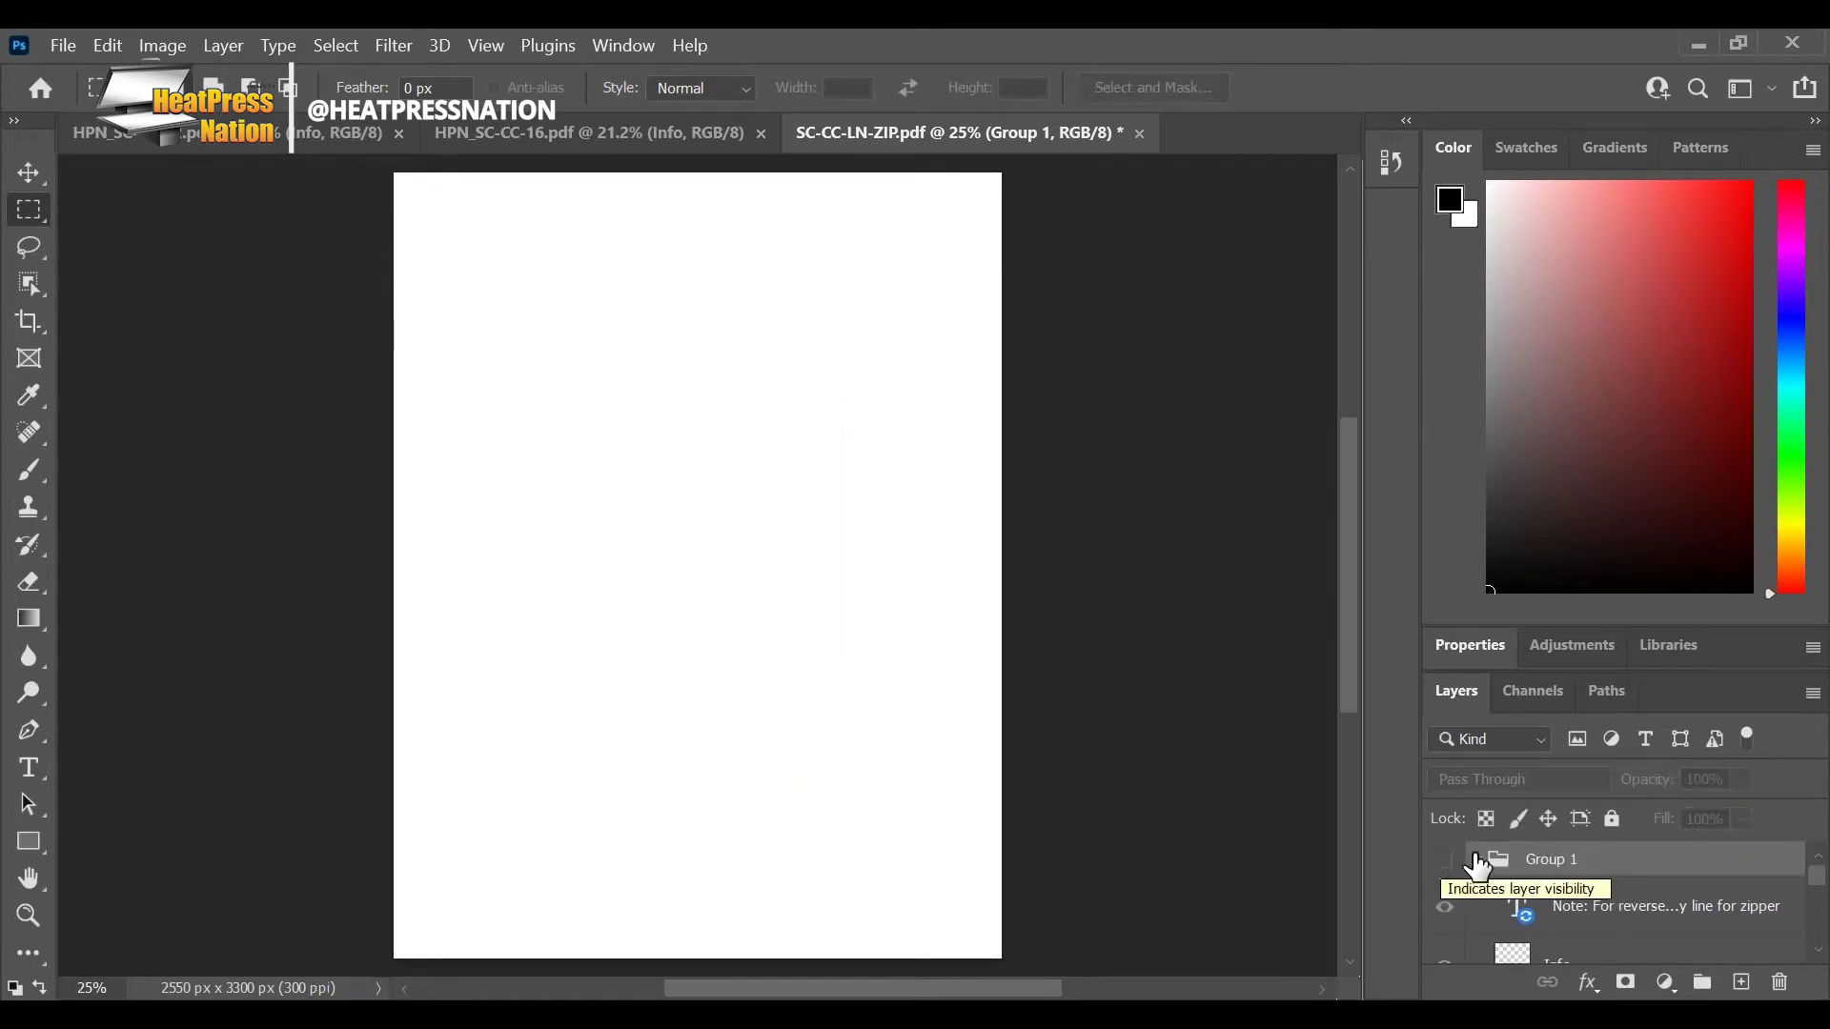
scroll(1601, 881, "down", 1)
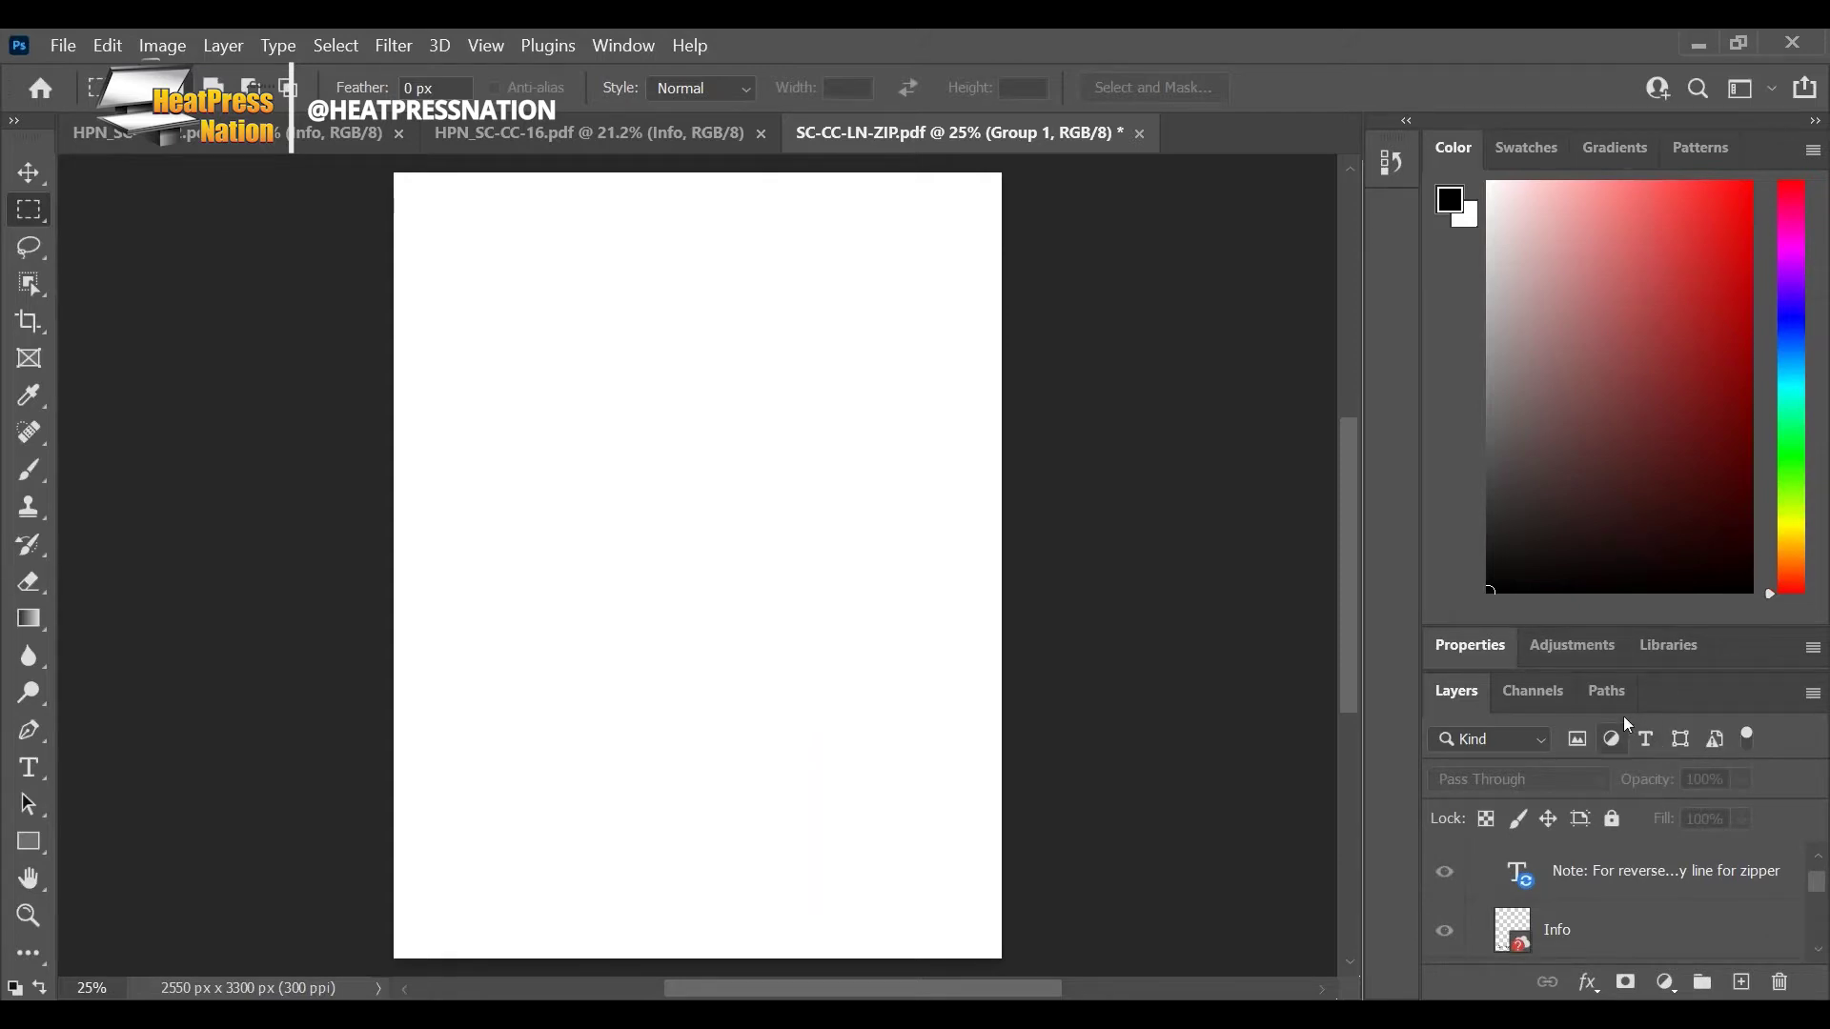
left_click_drag(1623, 670, 1582, 282)
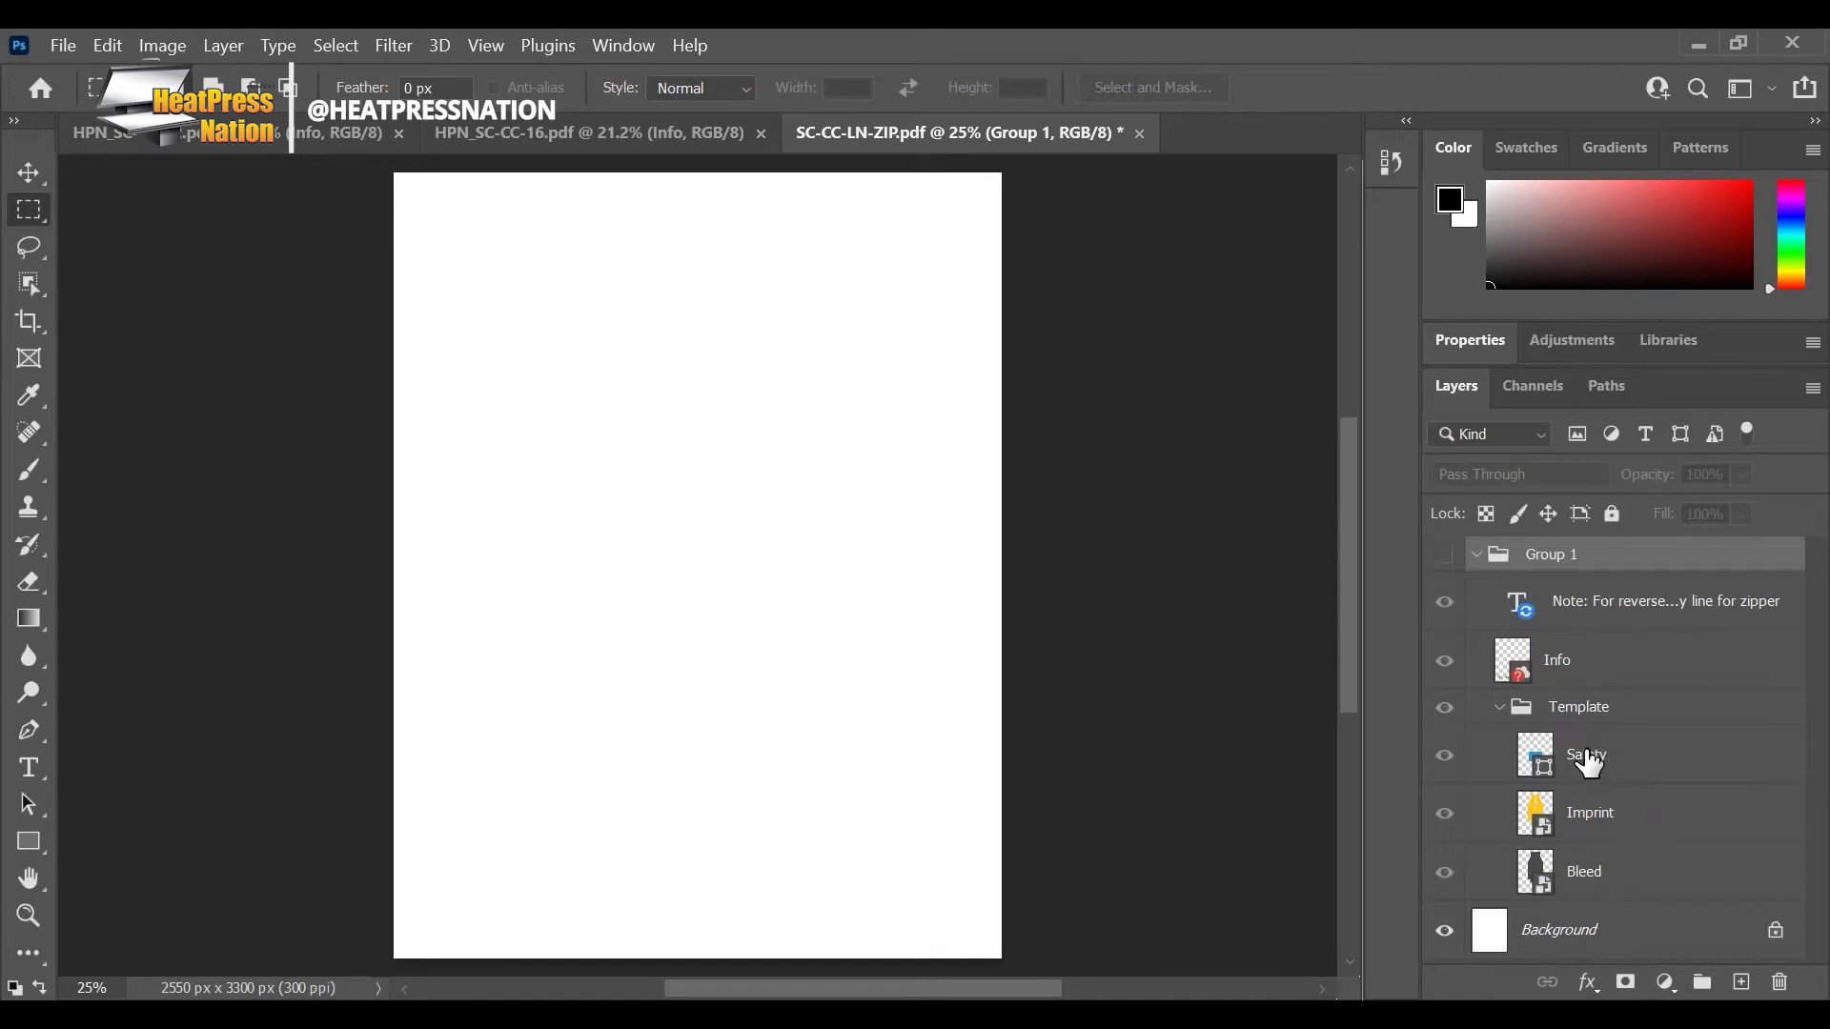
left_click(1444, 556)
left_click(1637, 884)
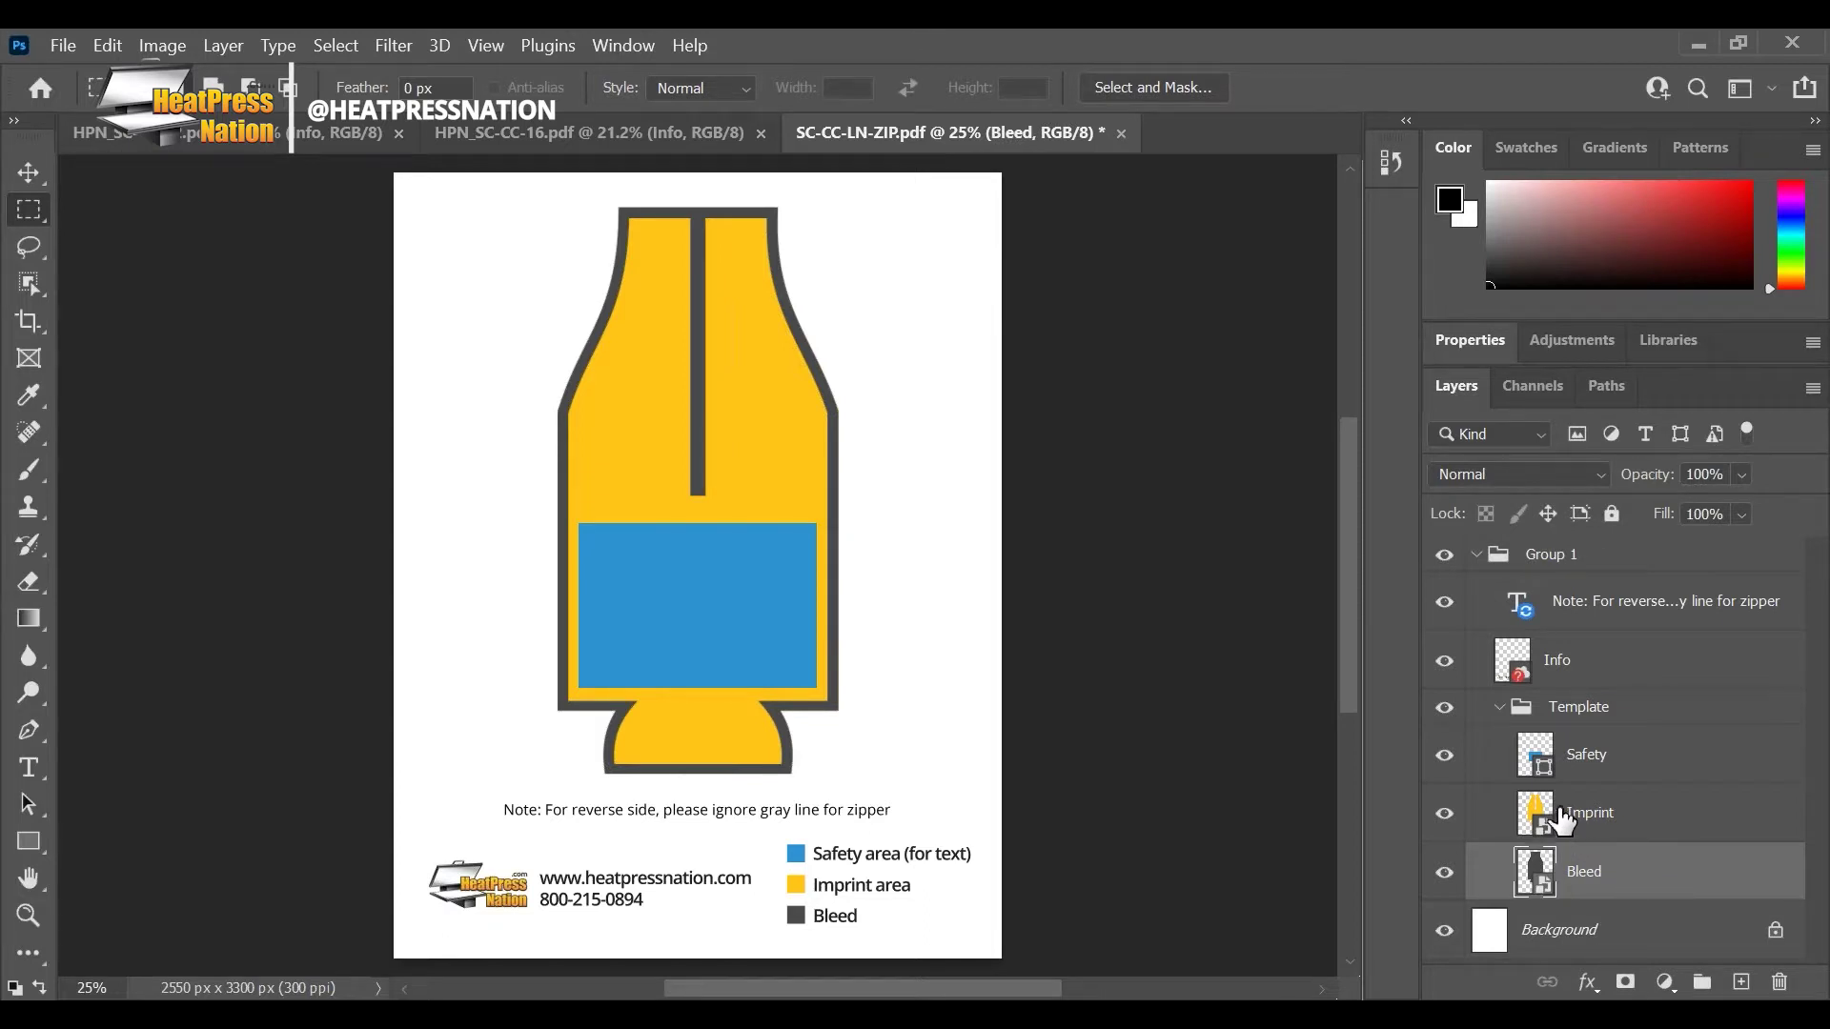
Step: Switch to File Explorer, narrow its window, and open the Graphics folder inside Can Cooler Webinar
left_click(817, 996)
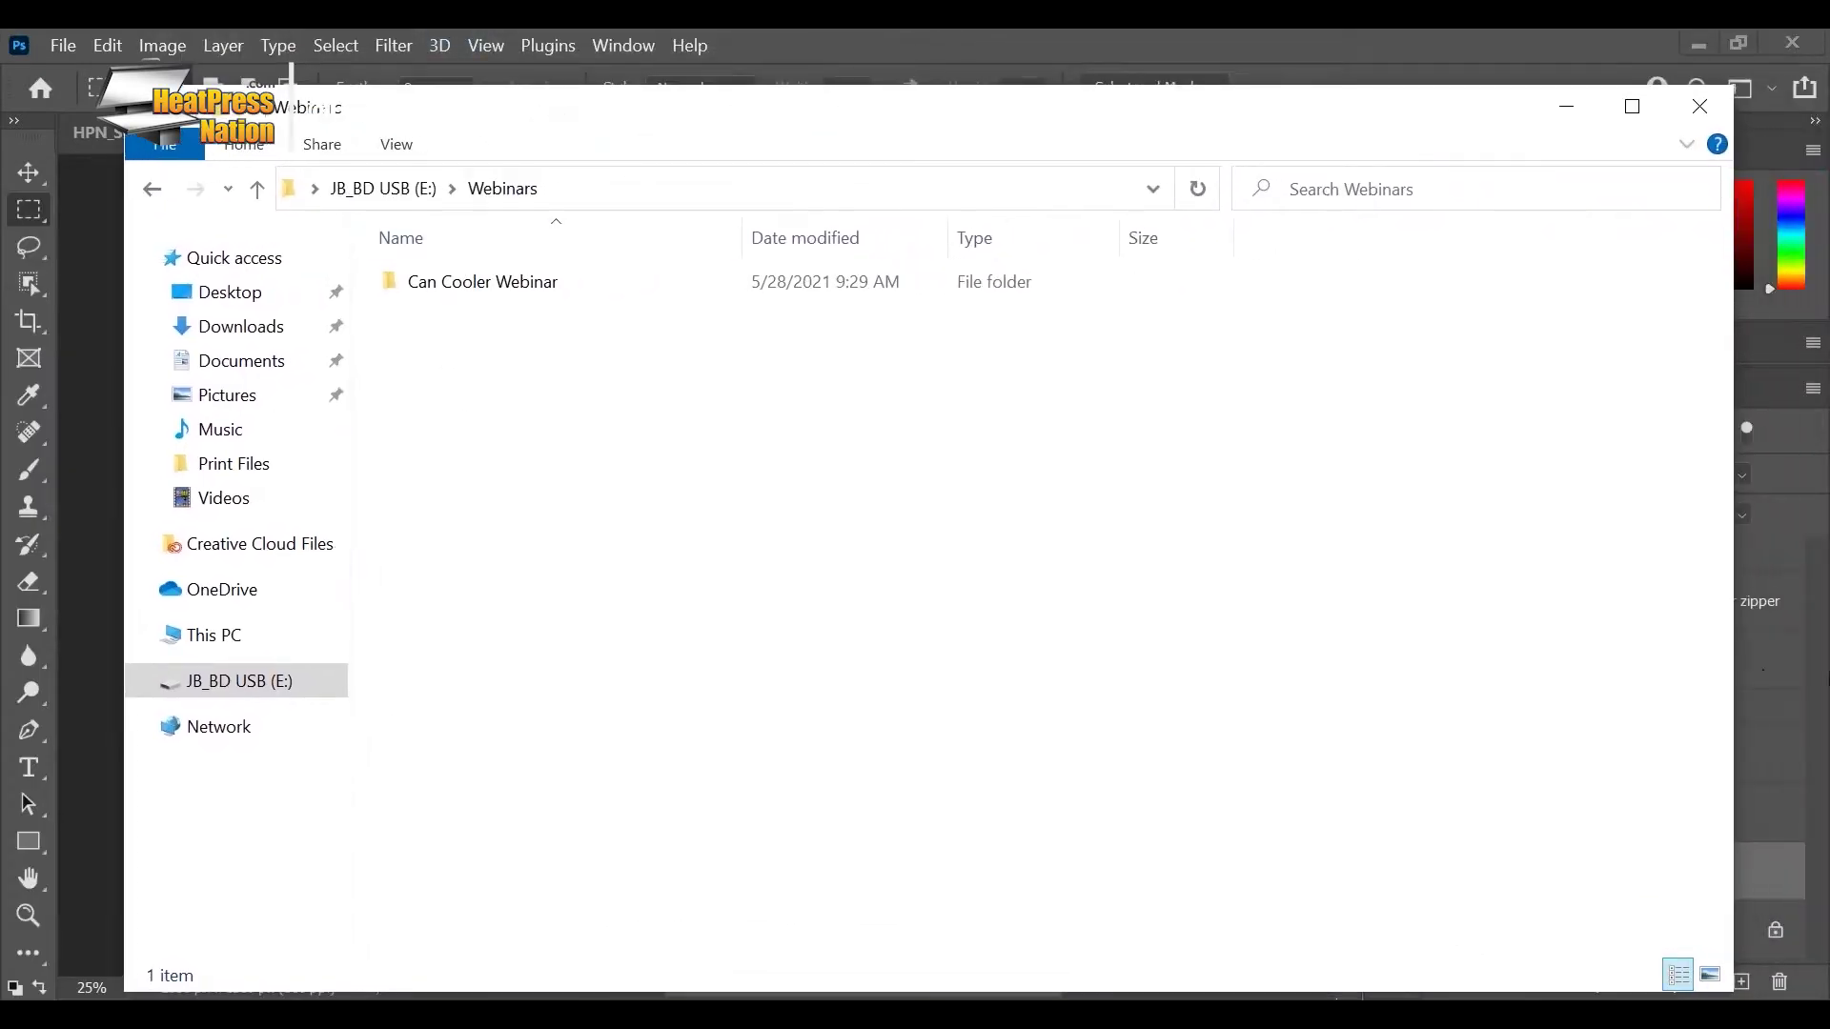
left_click_drag(1731, 675, 1122, 715)
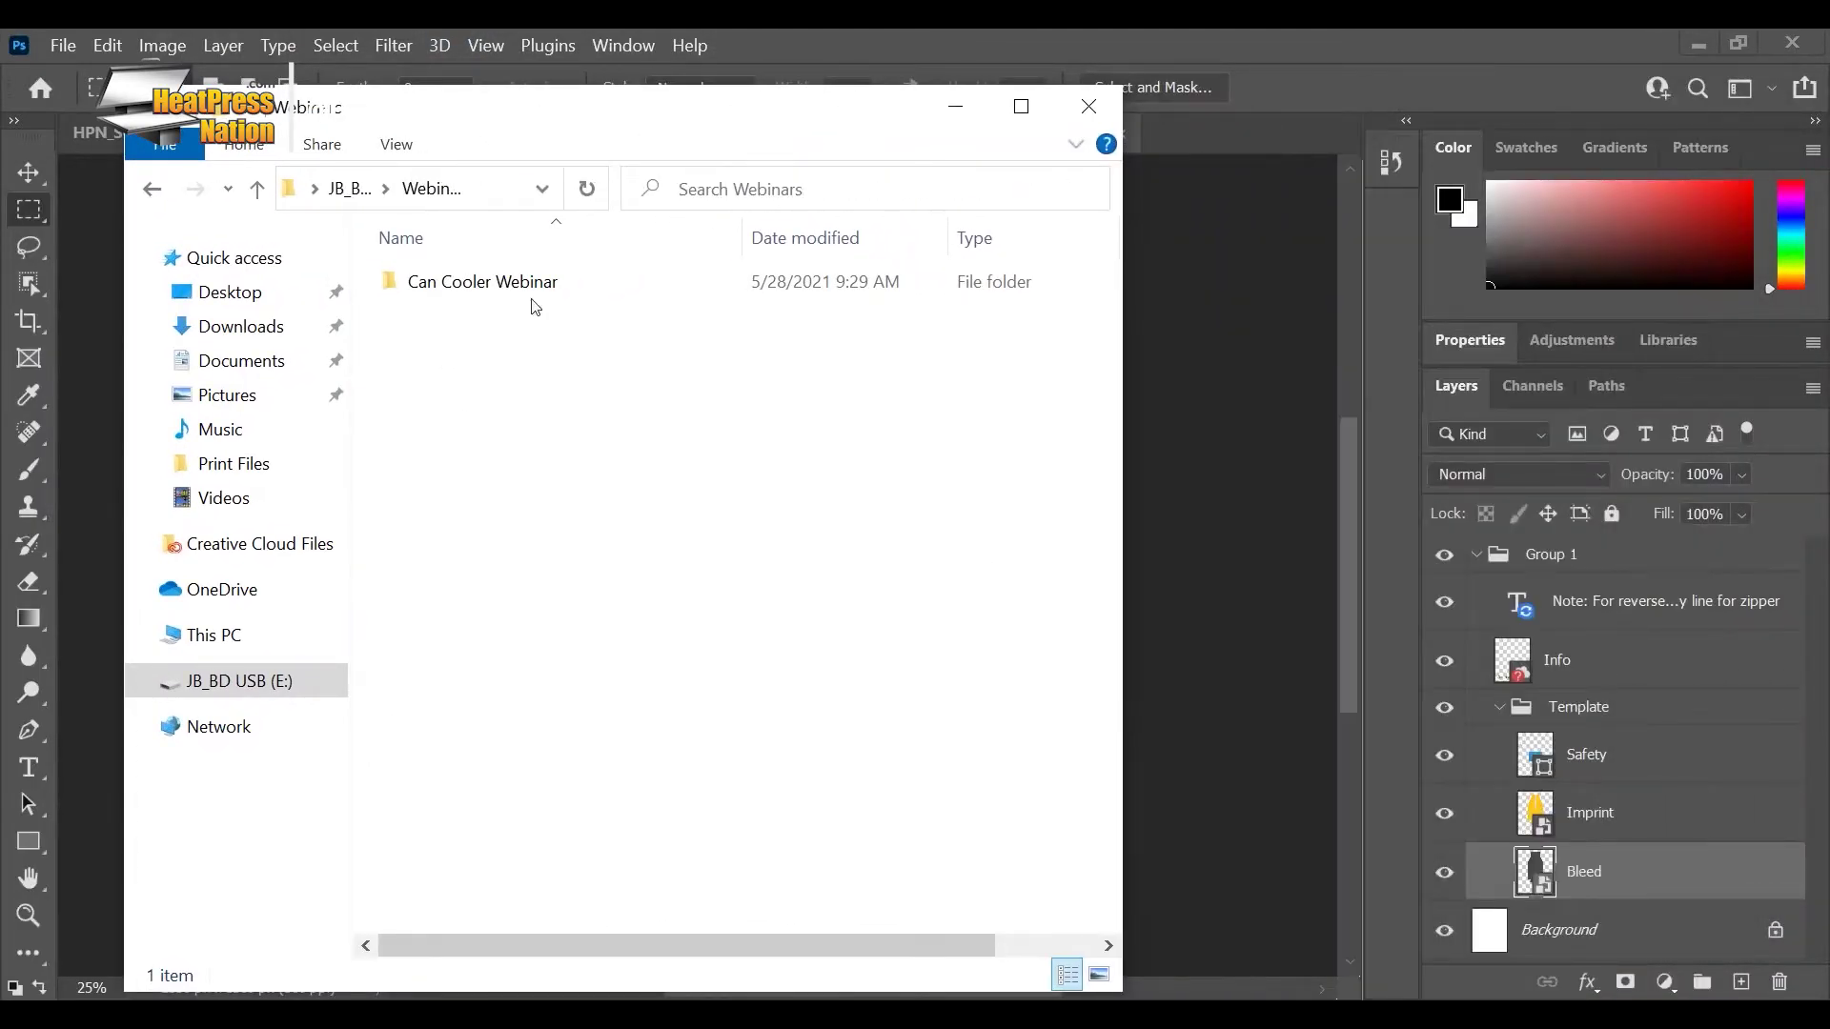
left_click(470, 286)
double_click(470, 286)
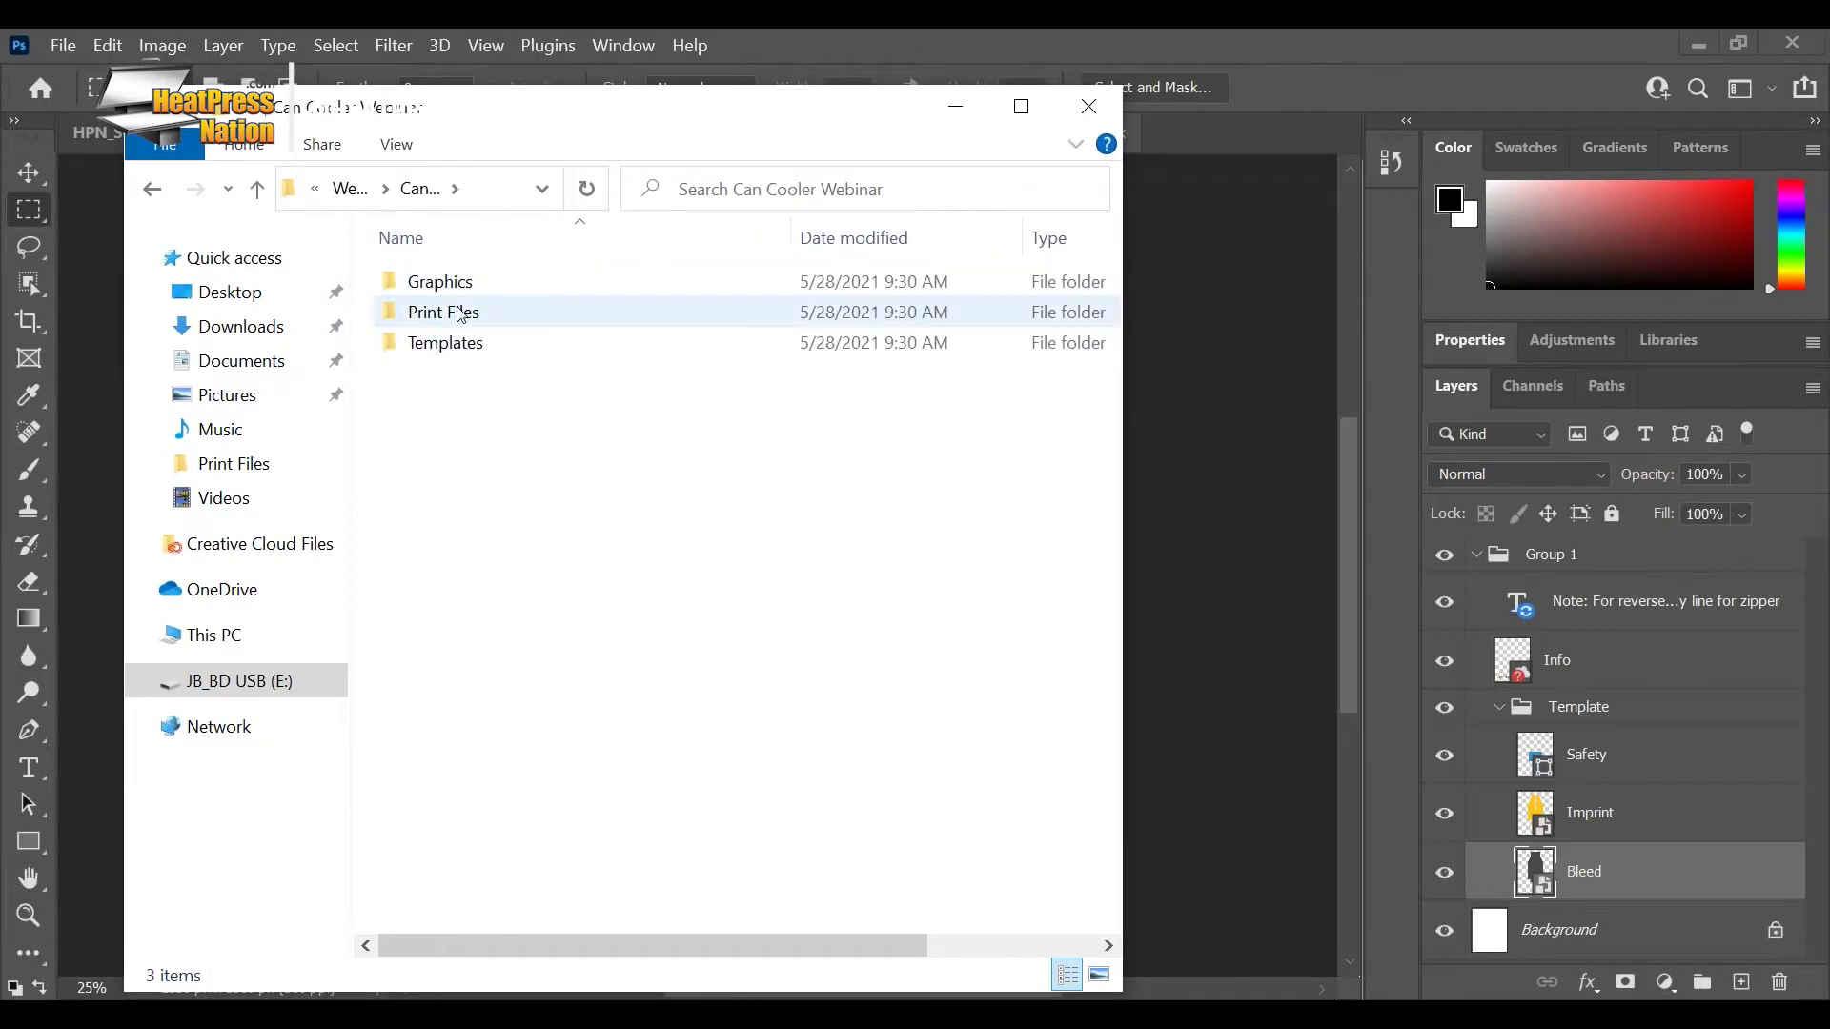
left_click(462, 283)
double_click(463, 283)
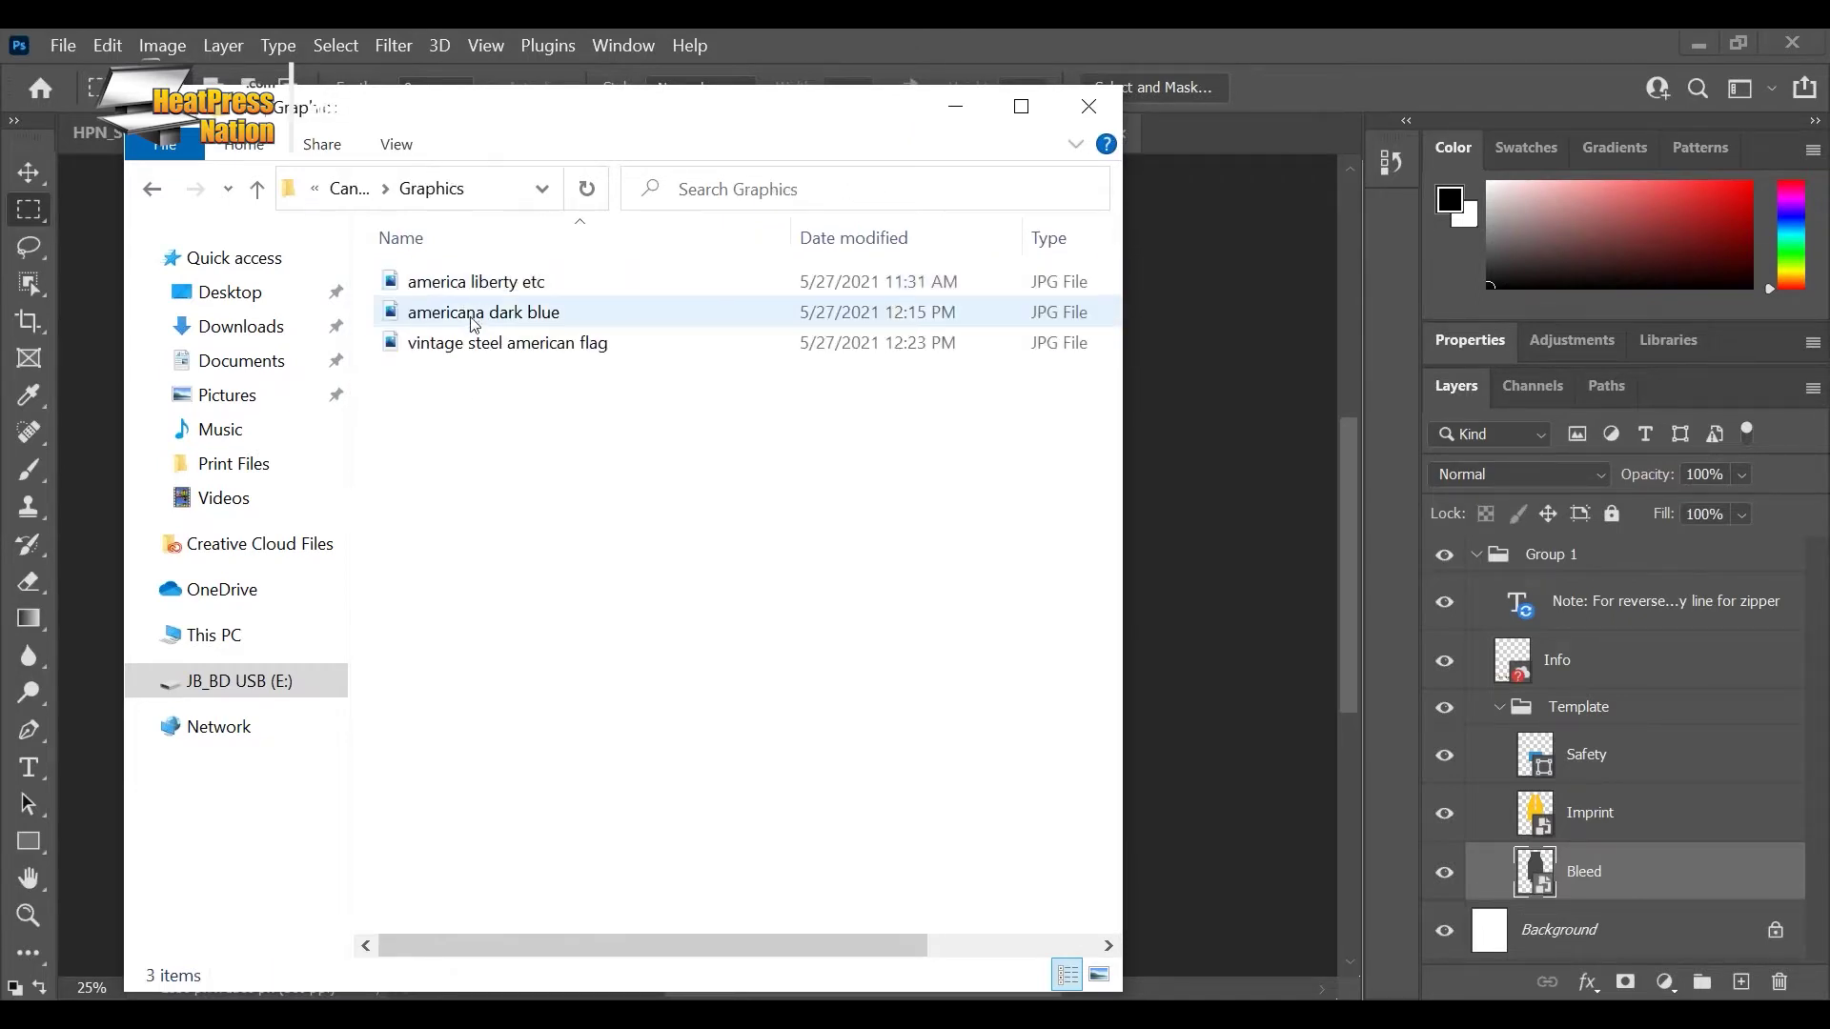
left_click_drag(639, 112, 676, 92)
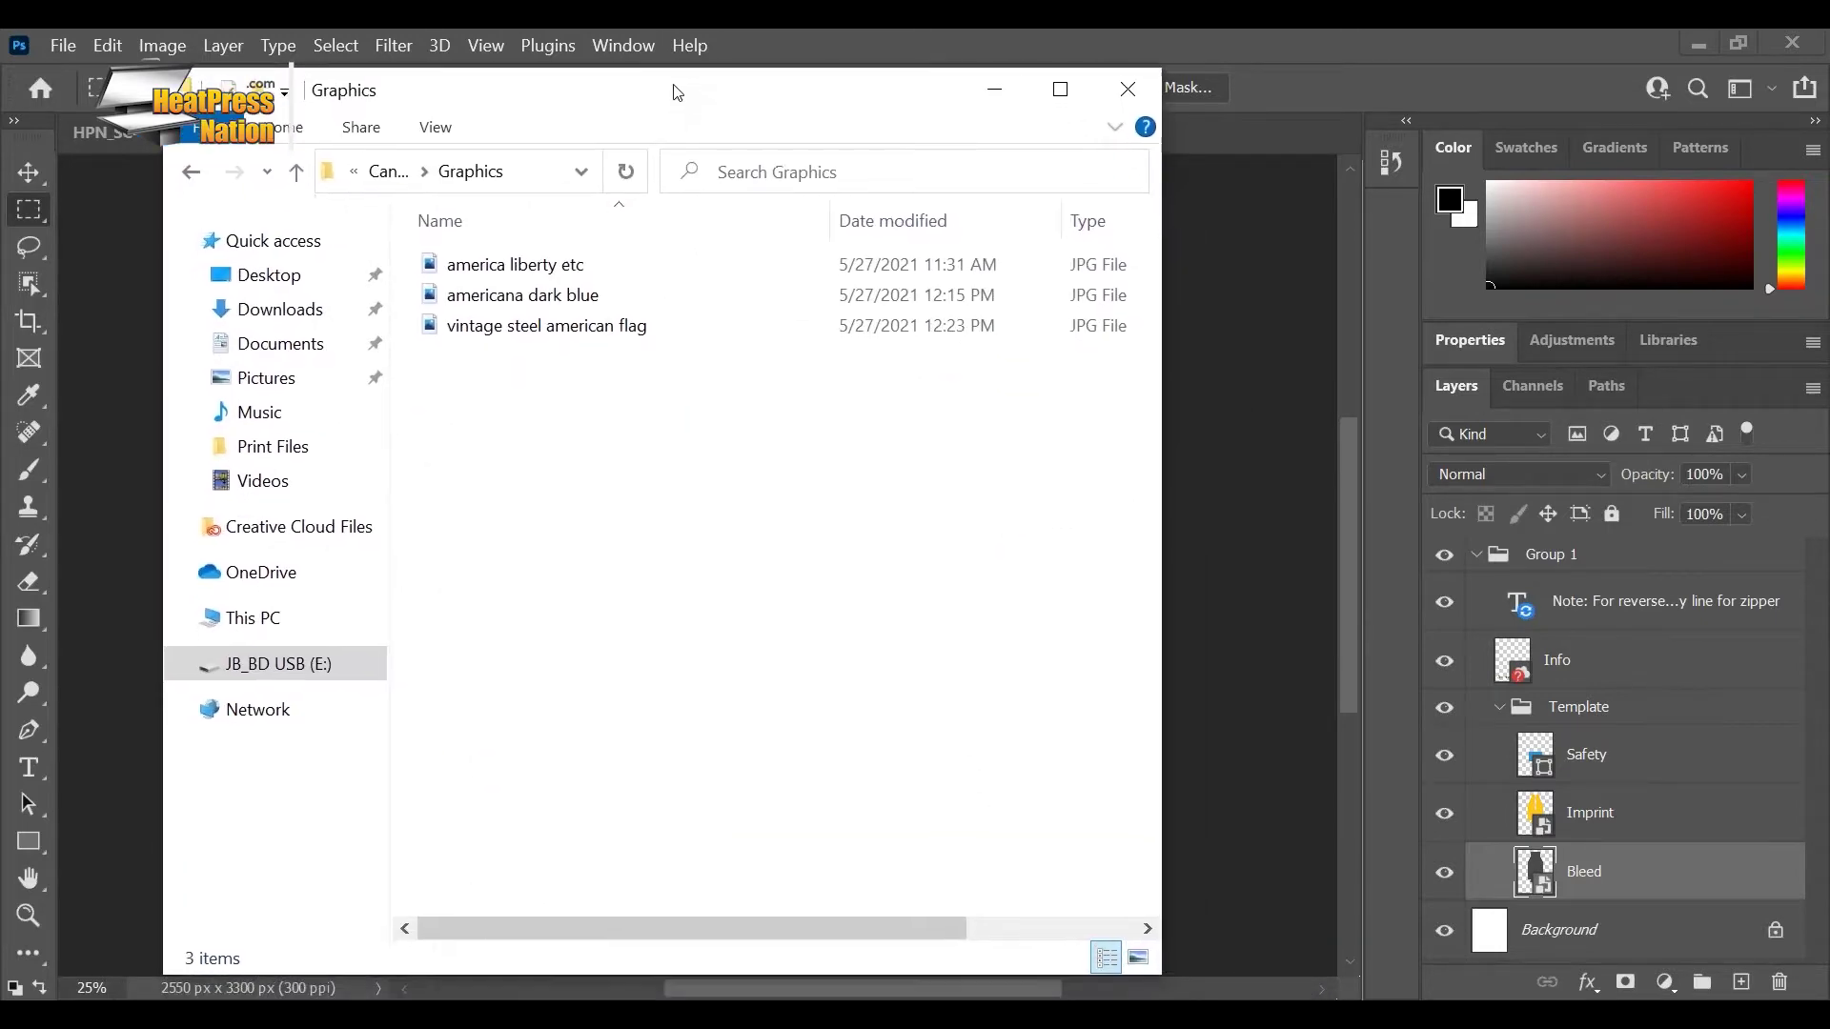
Step: Place the "america liberty etc" image from the Graphics folder into the template above the Bleed layer at its original scale
left_click(548, 332)
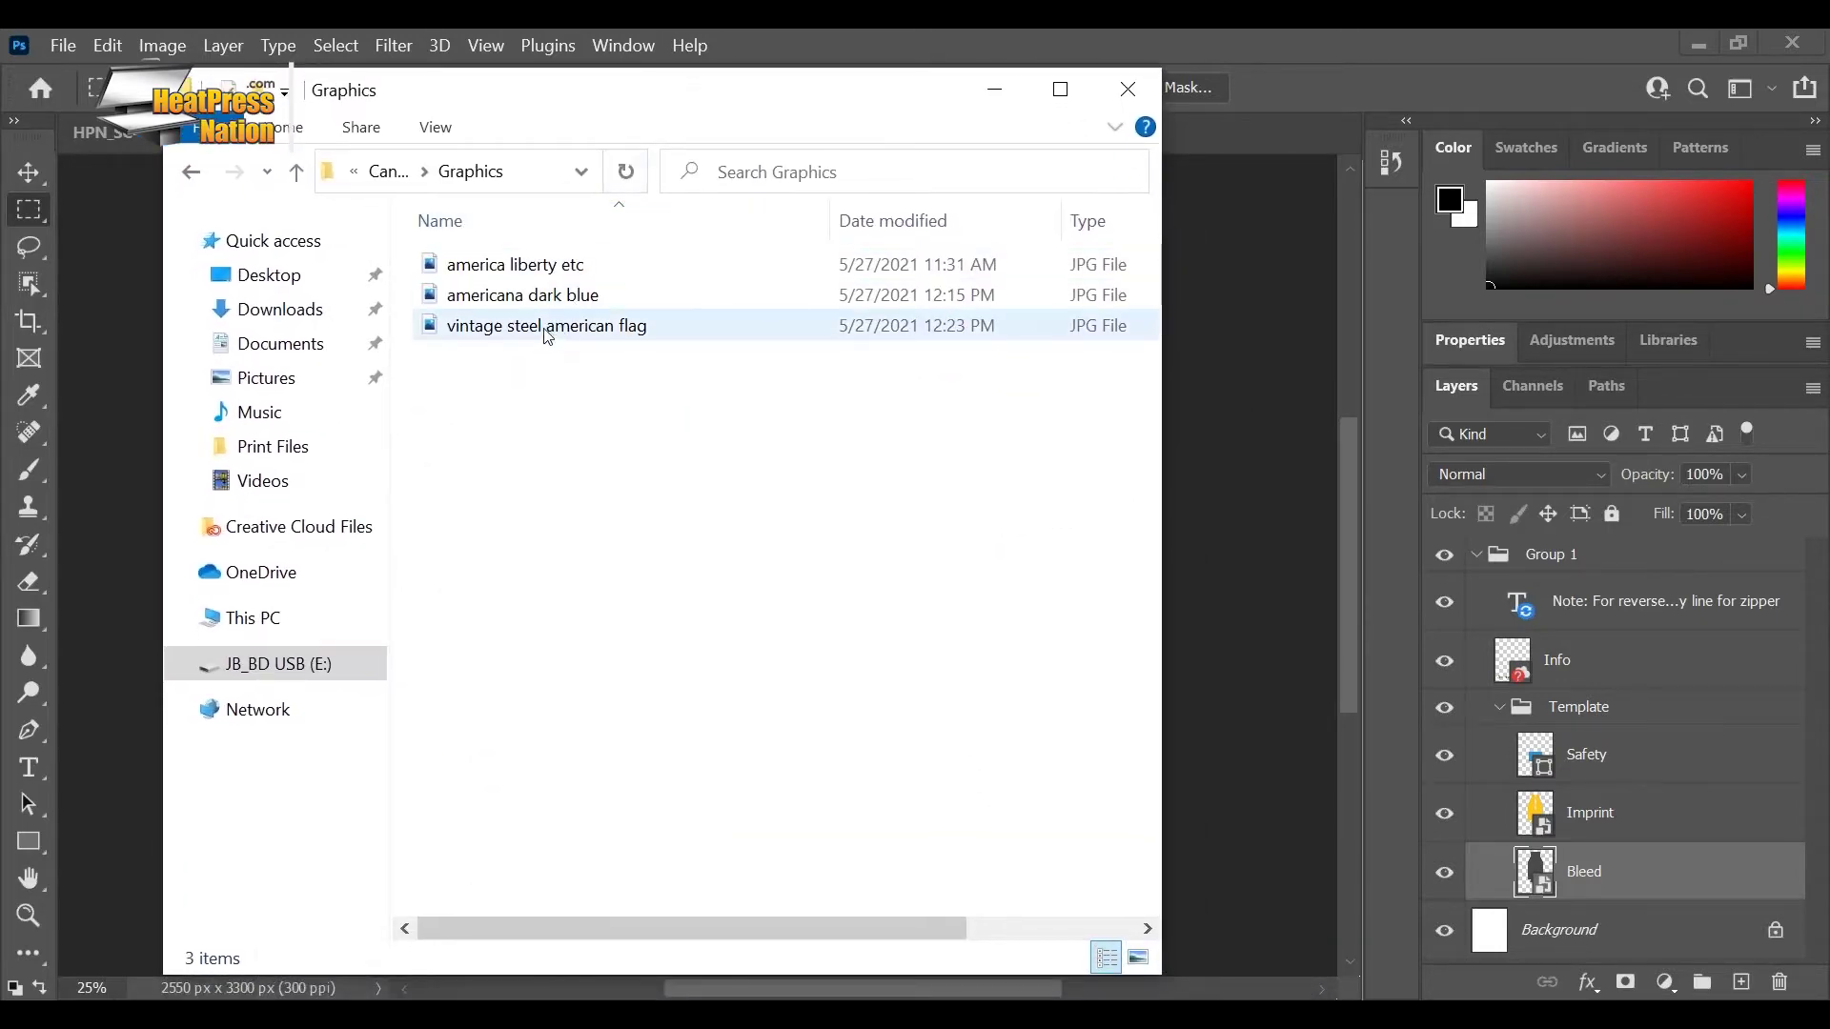
left_click(512, 272)
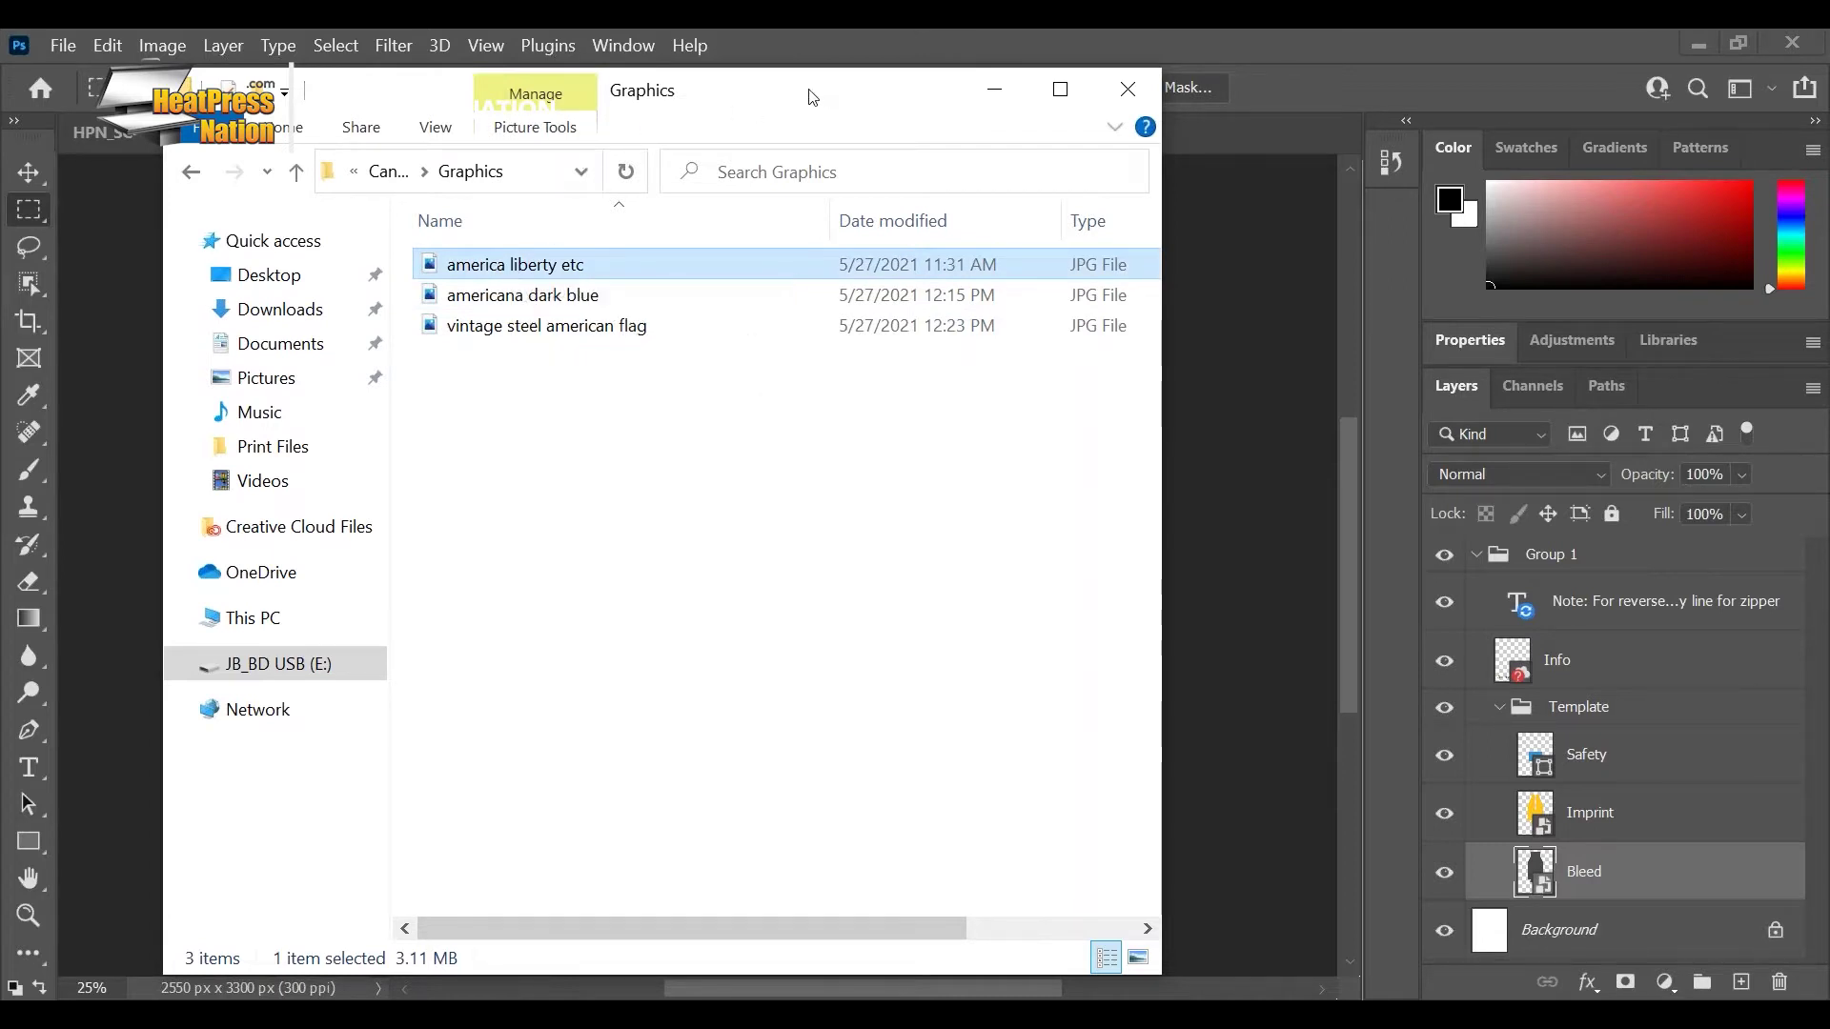
left_click_drag(812, 98, 677, 144)
left_click_drag(405, 317, 1178, 383)
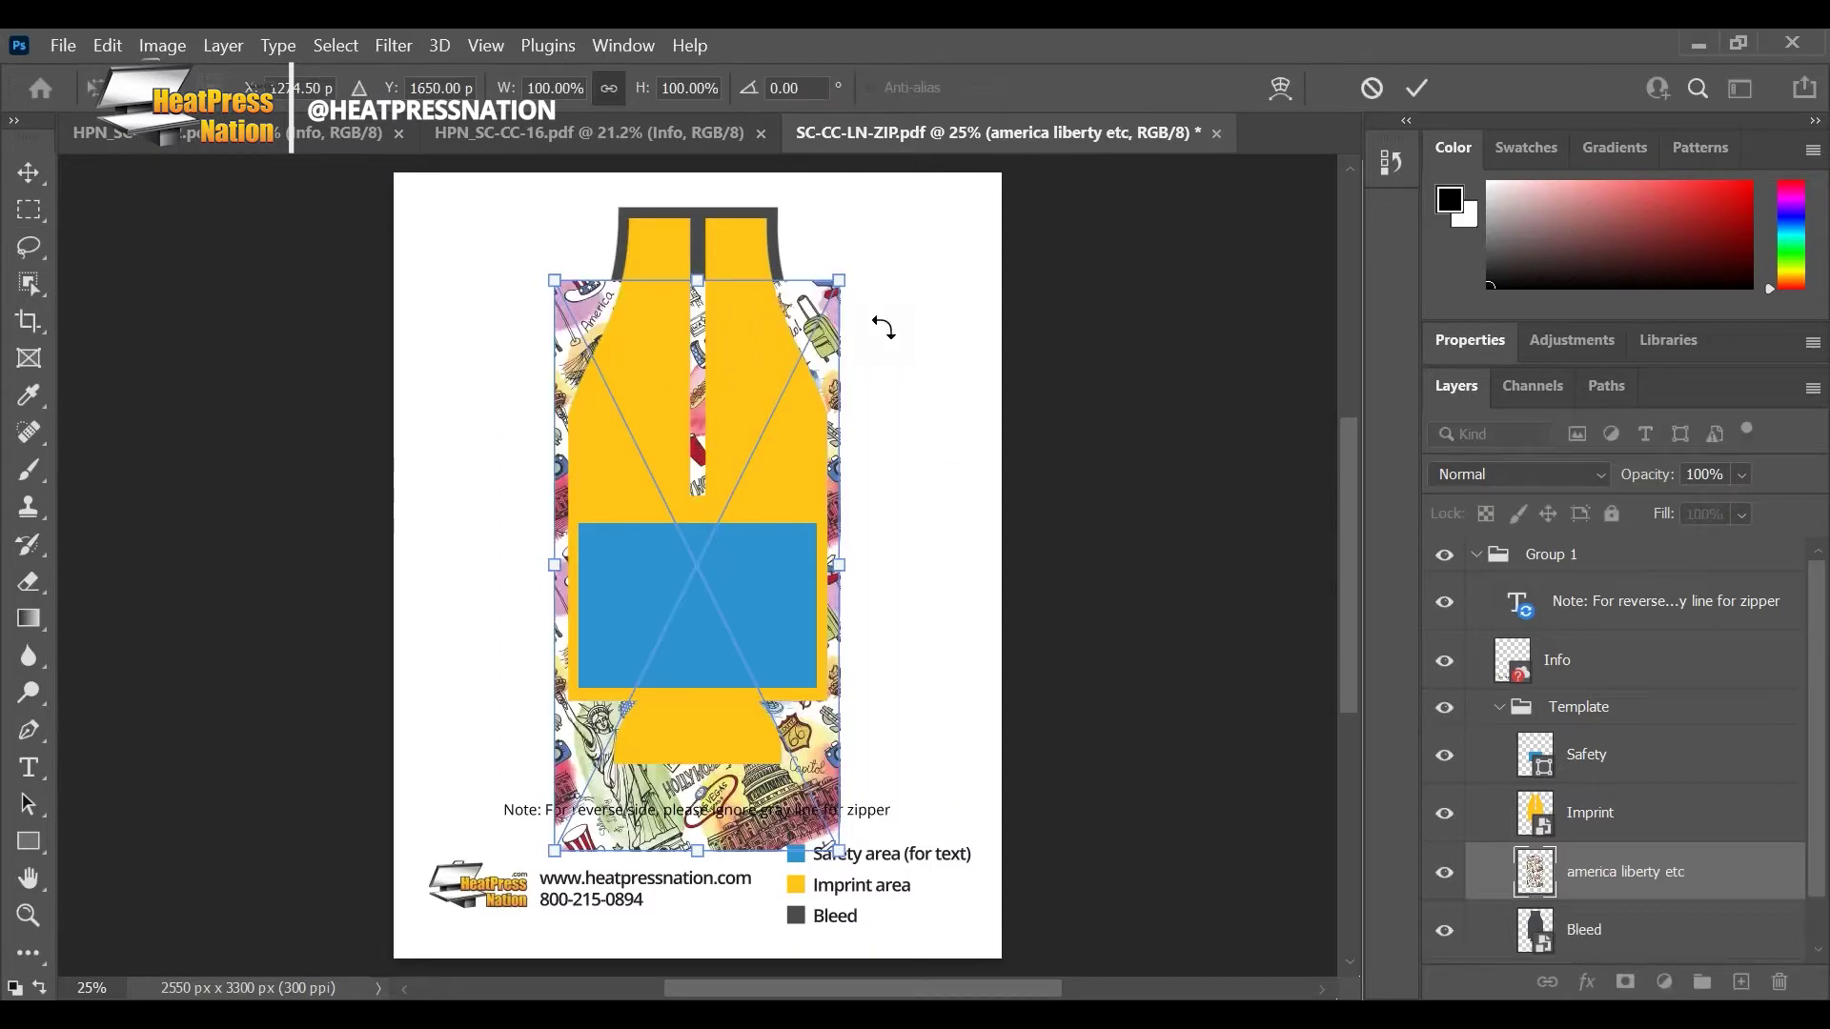
left_click(1415, 89)
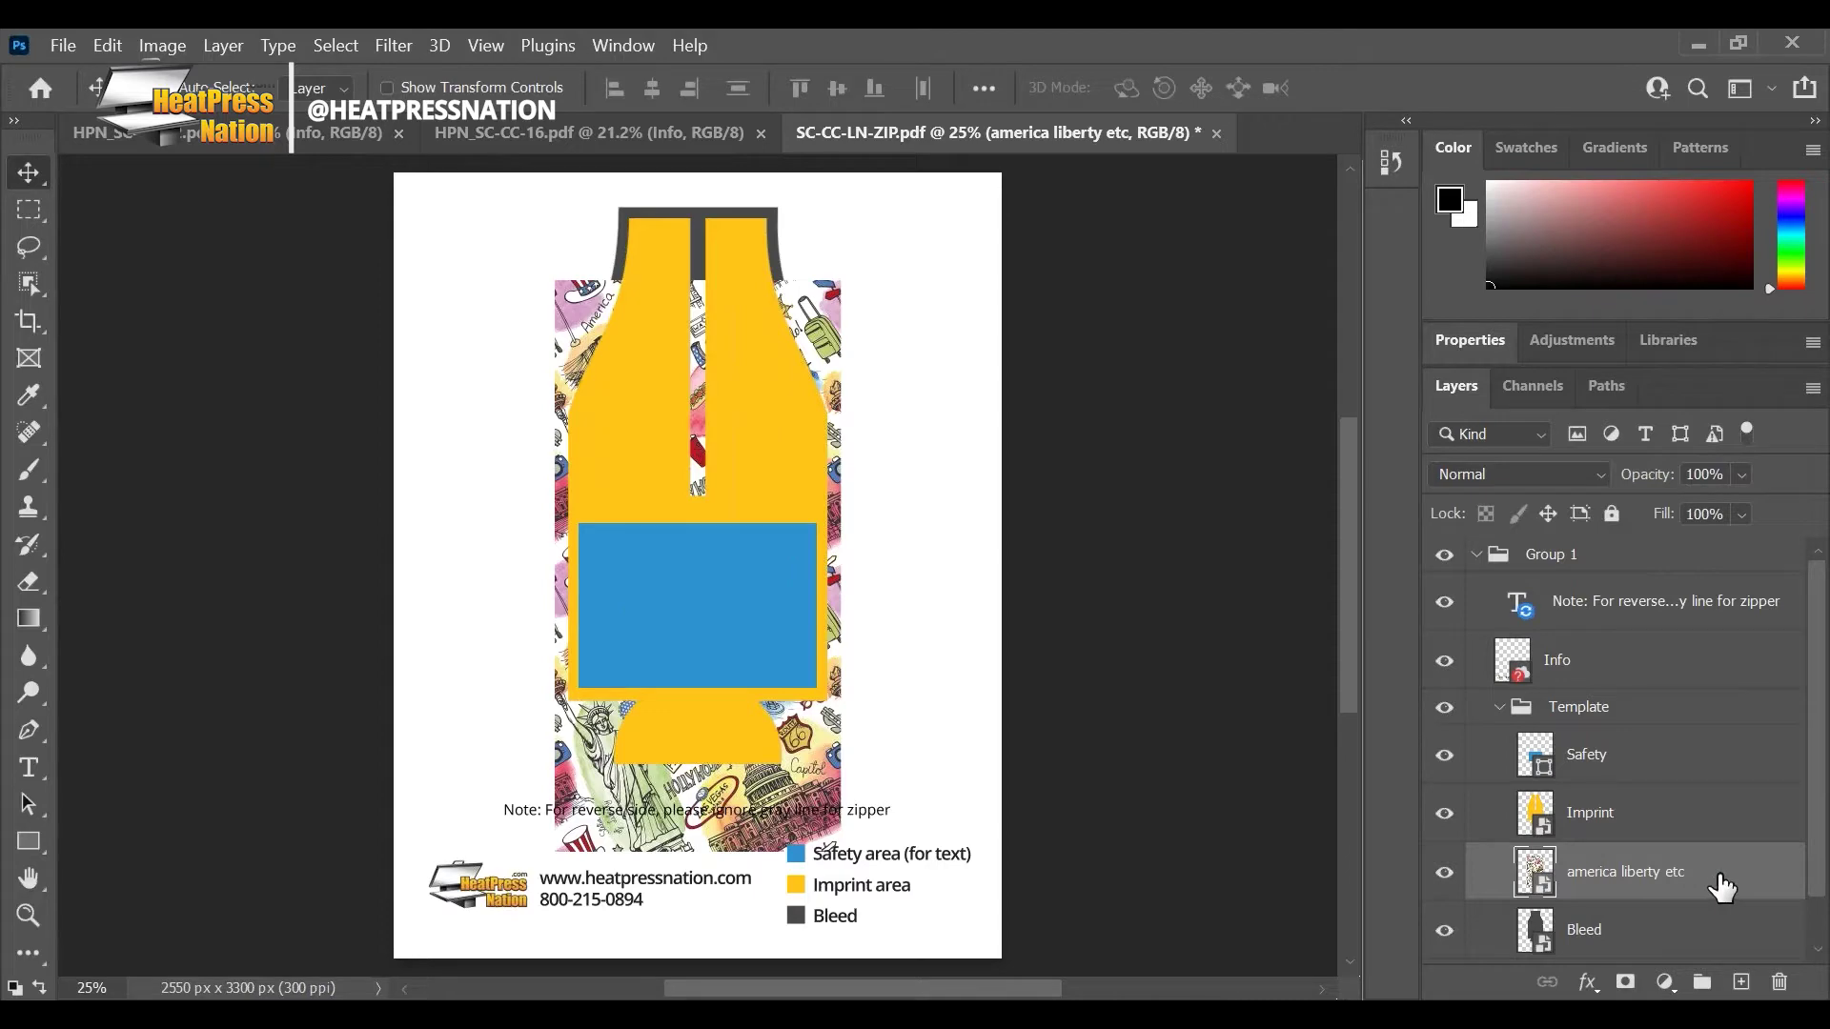
Step: Duplicate the Bleed layer inside the Template group, keeping the name "Bleed copy"
scroll(1720, 886, "down", 2)
left_click(1660, 889)
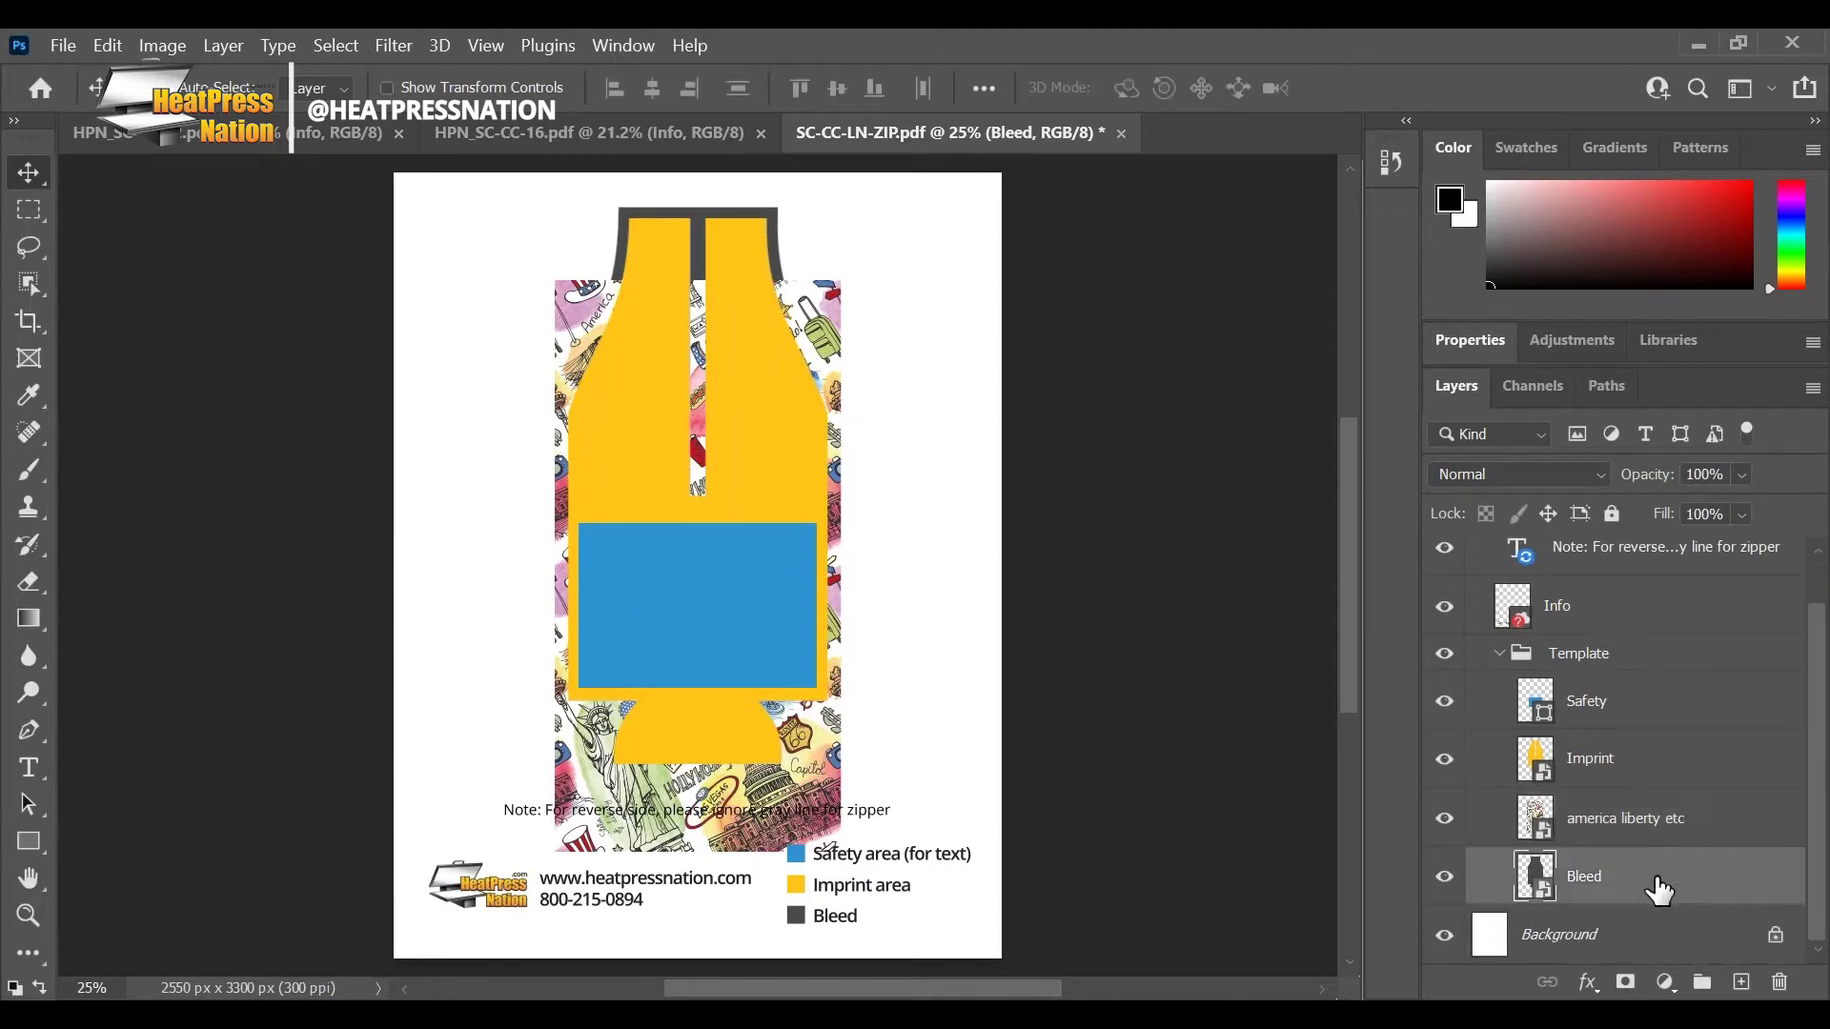
right_click(1658, 889)
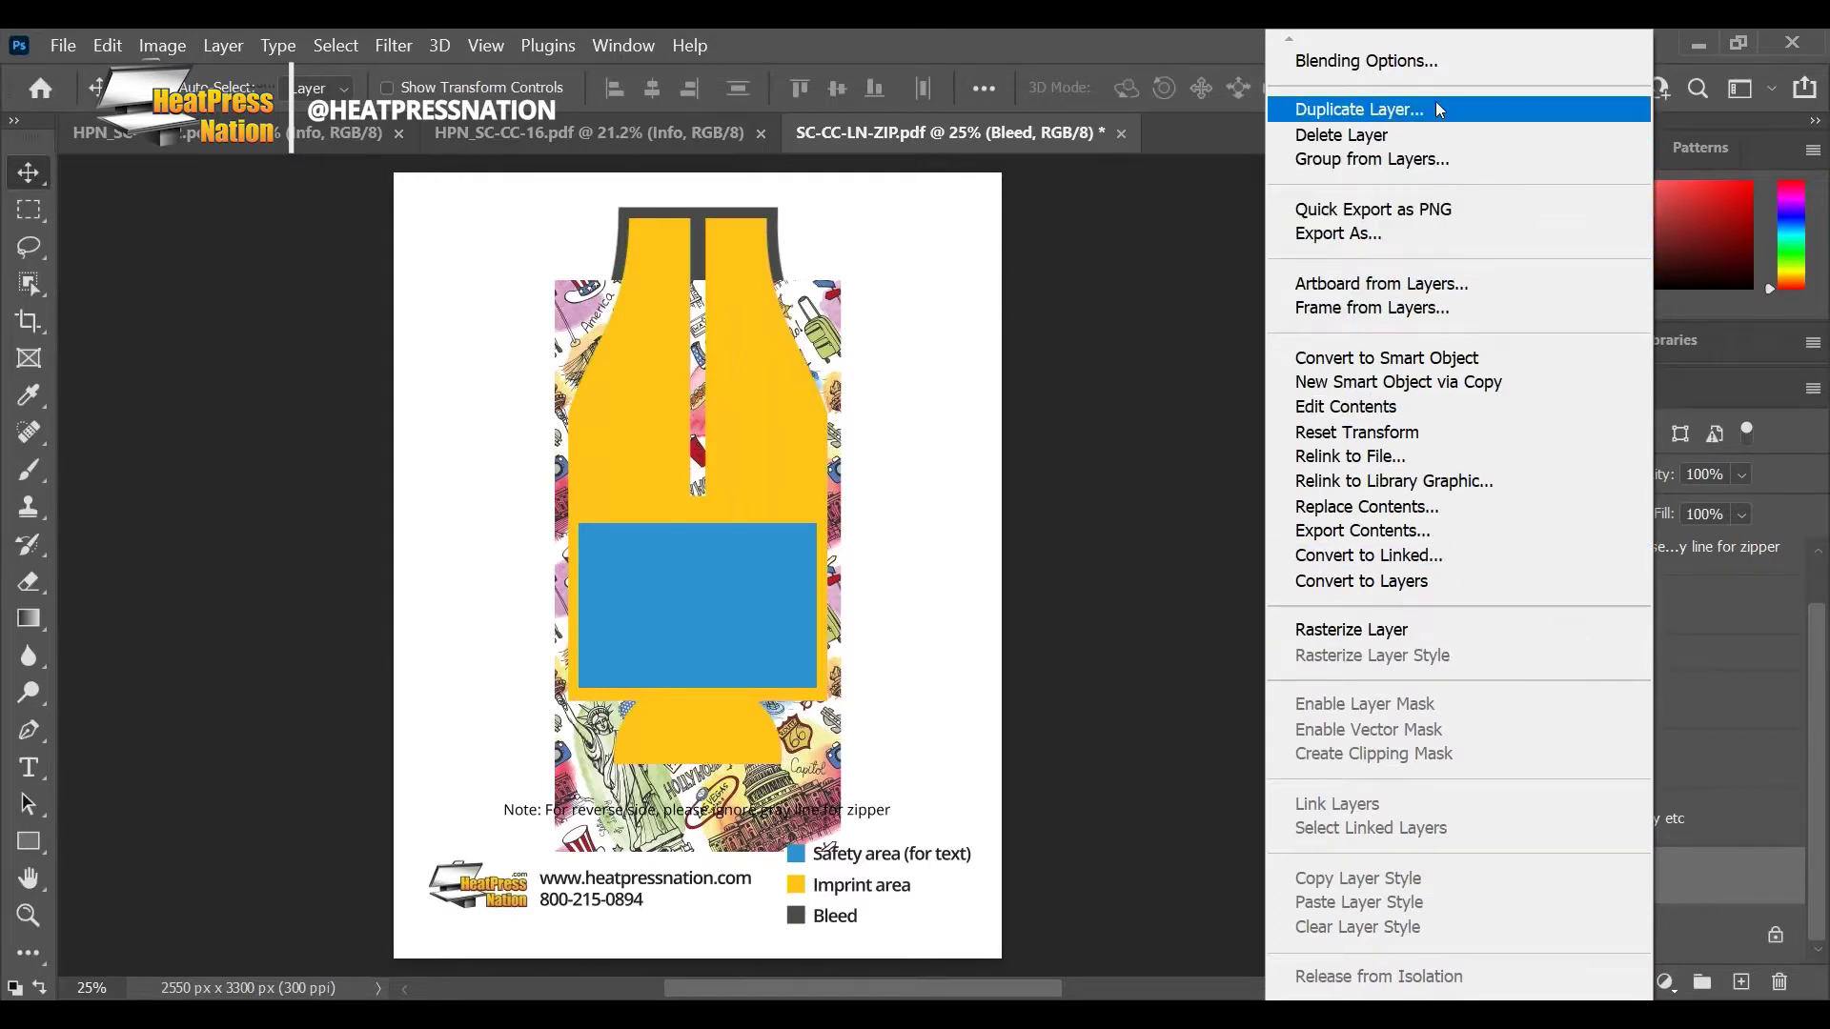
left_click(1382, 110)
left_click(1127, 278)
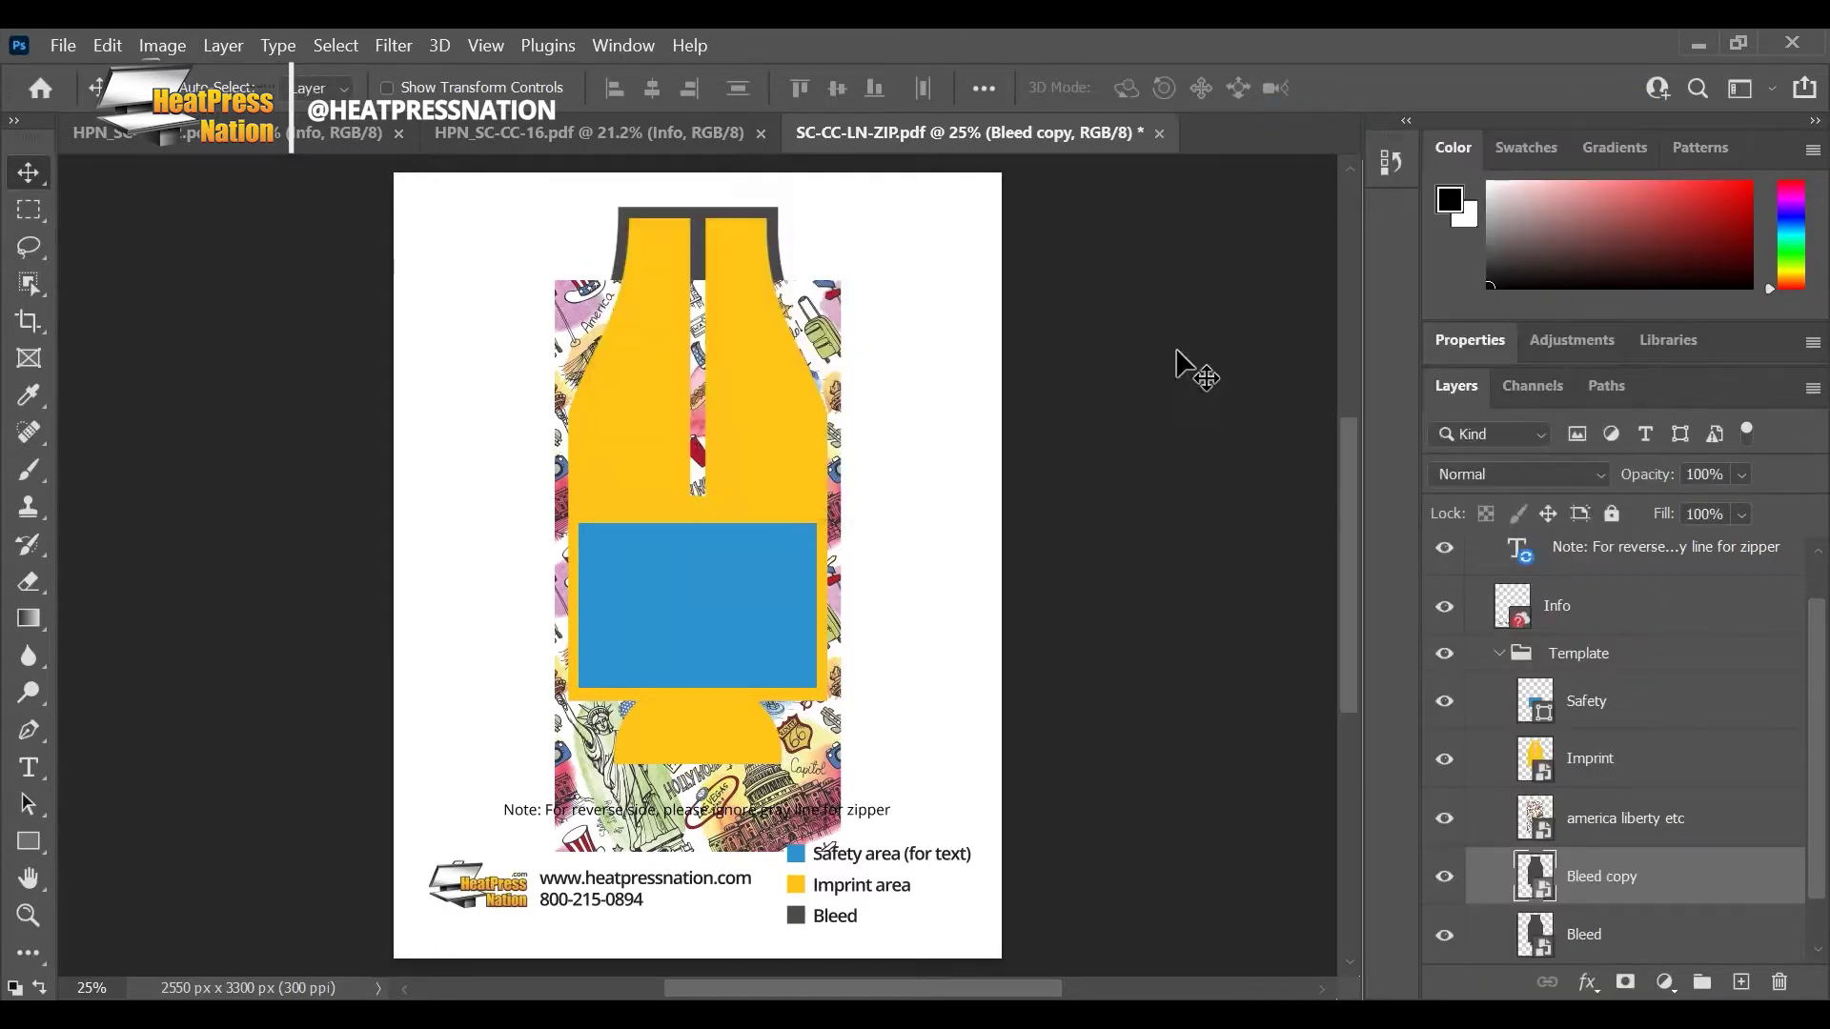
Step: Move the "Bleed copy" and "america liberty etc" layers out of Group 1 to just above Background, graphic on top, and hide Group 1
scroll(1658, 872, "down", 1)
left_click_drag(1641, 818, 1627, 907)
left_click_drag(1640, 770, 1635, 867)
scroll(1632, 780, "up", 2)
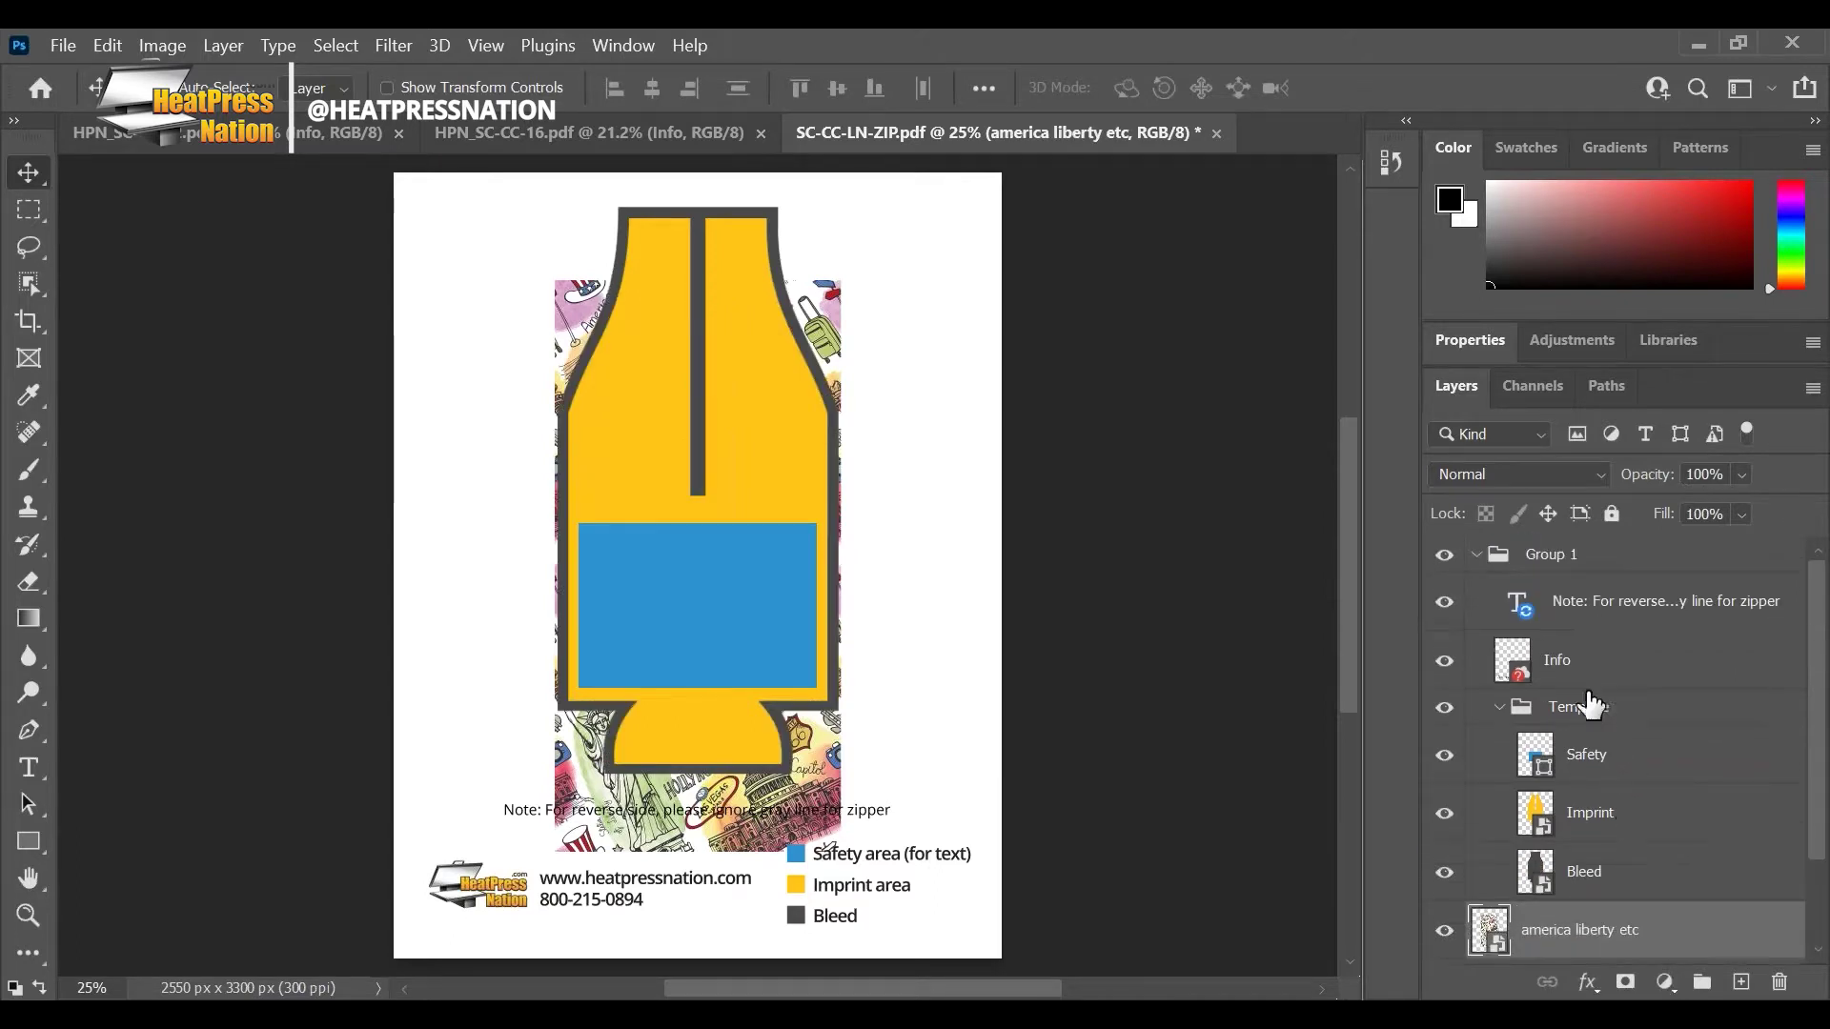
left_click(1445, 558)
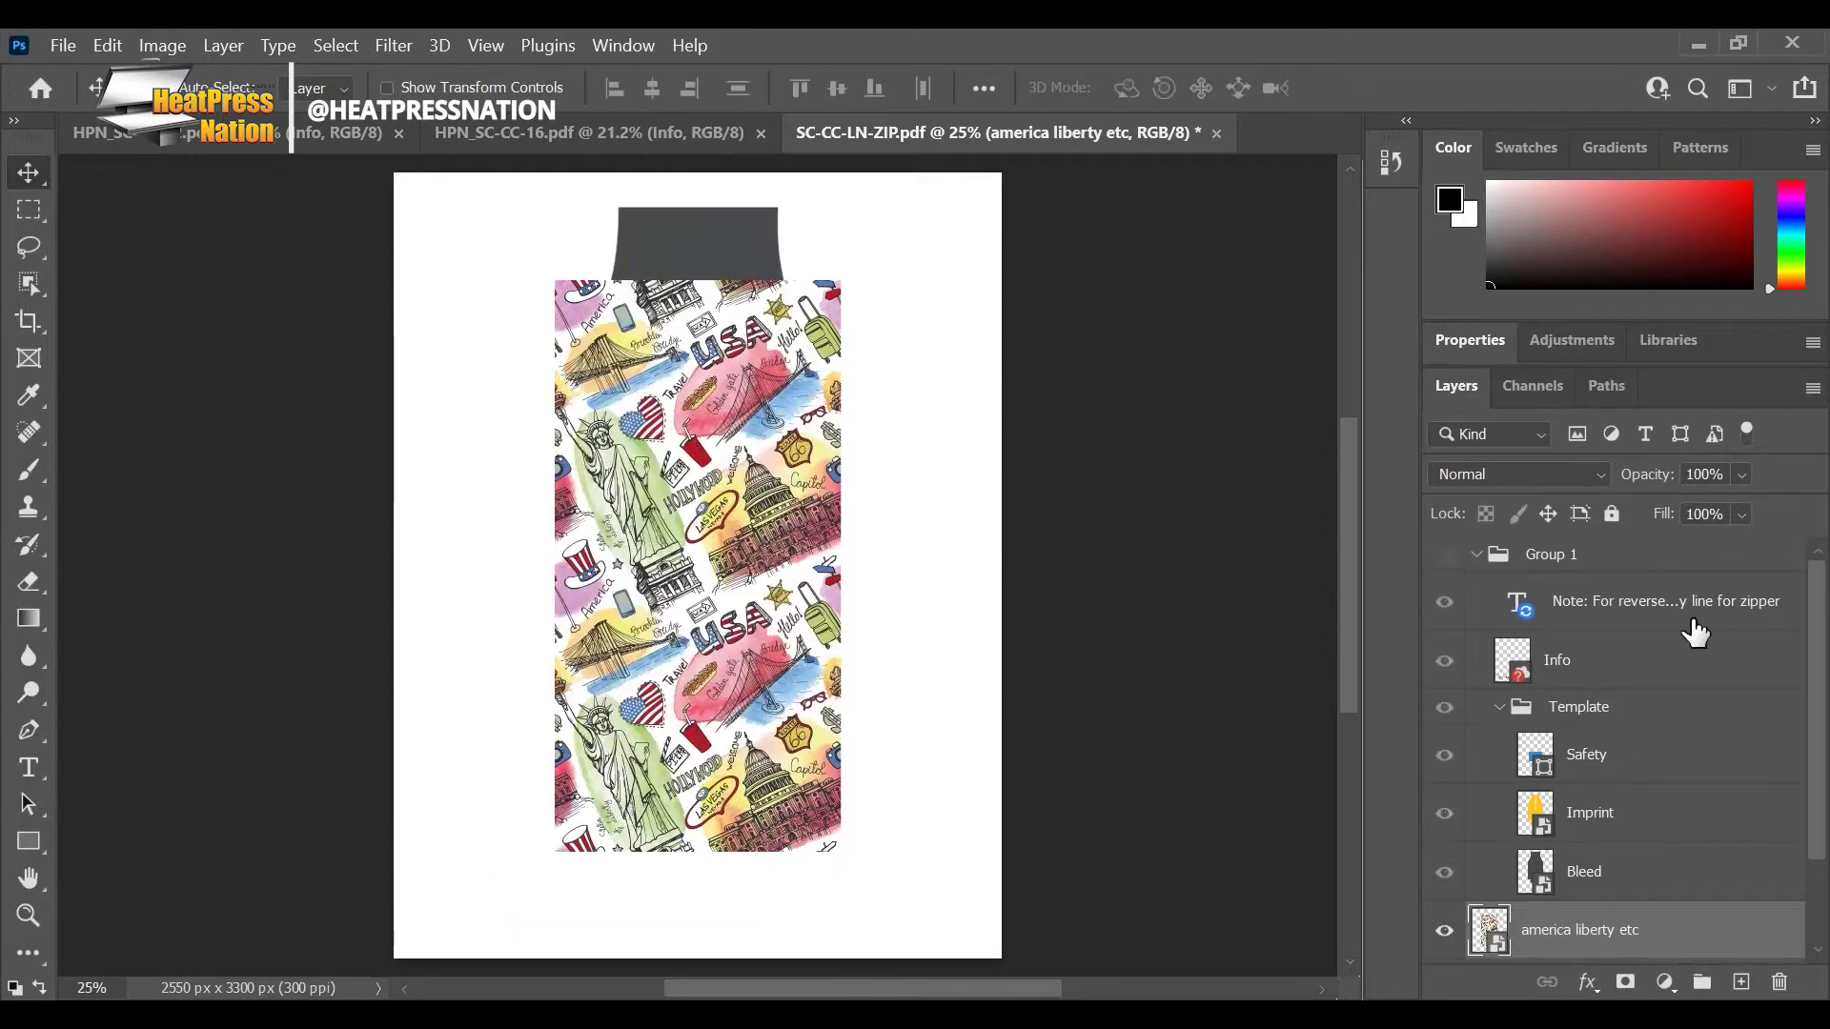
scroll(1602, 891, "down", 2)
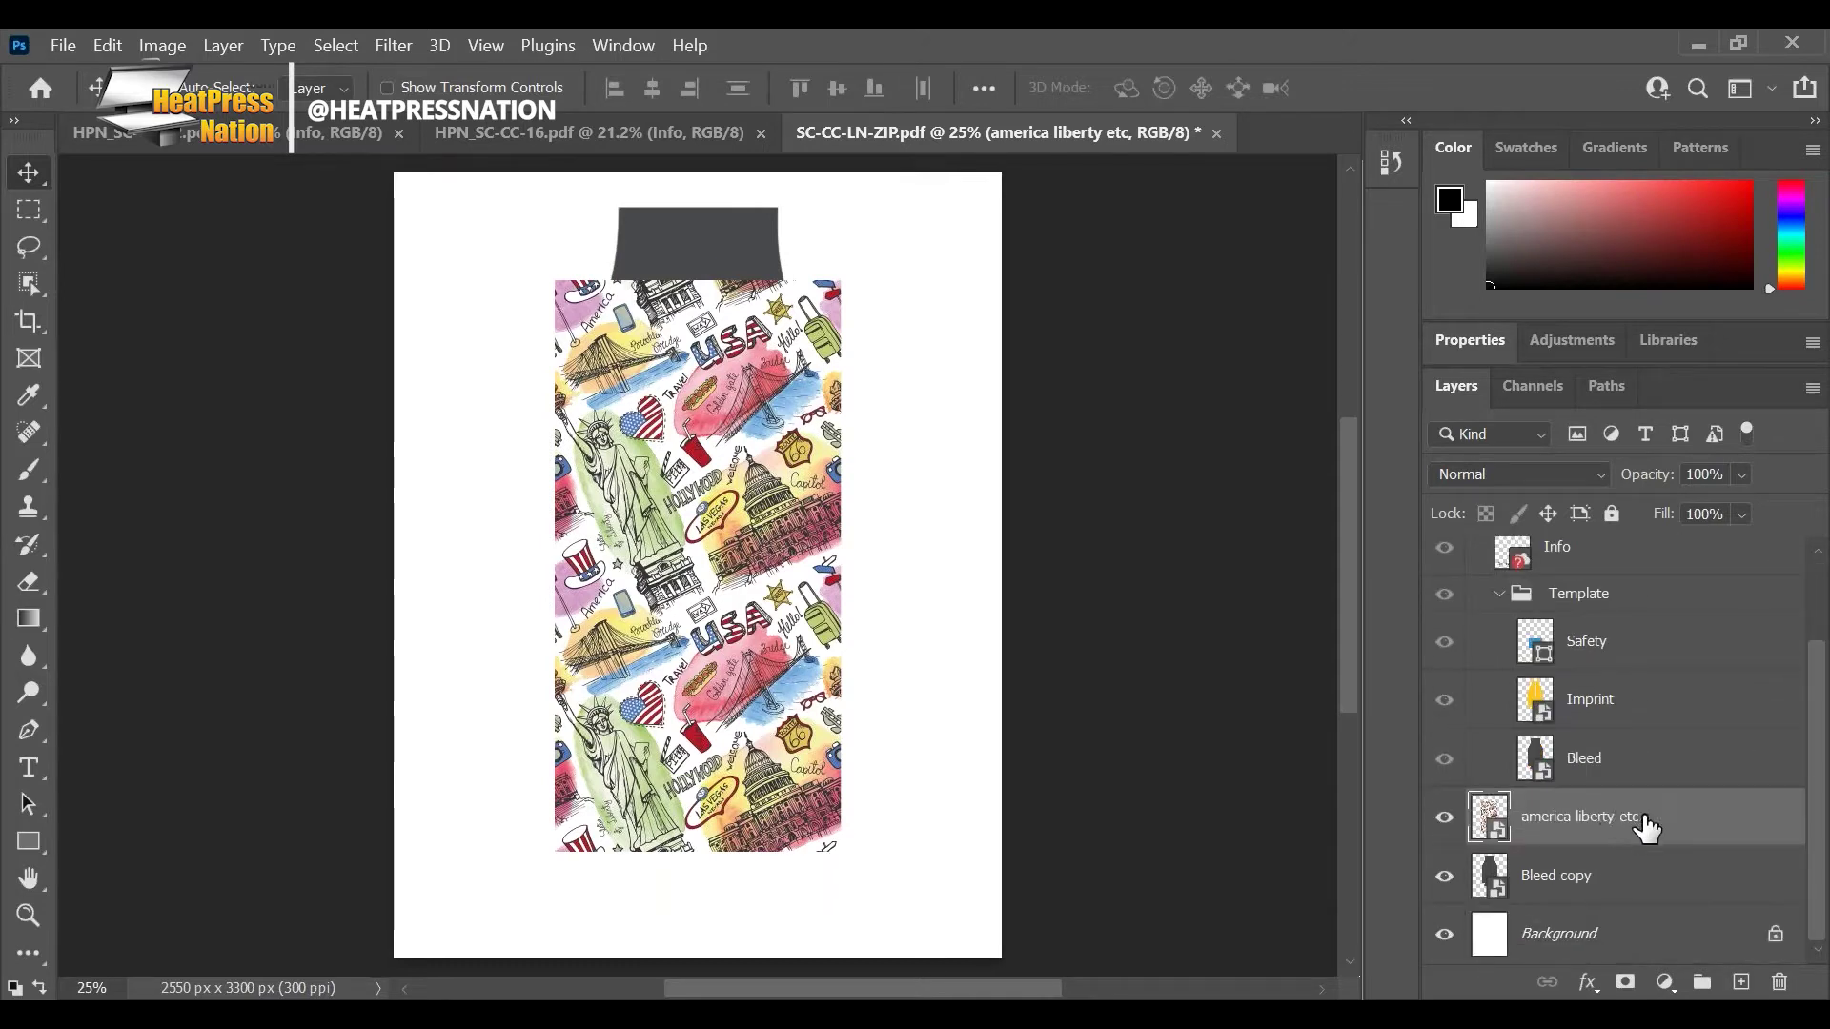
Step: Move the Americana graphic over the dark bottle shape and scale it up slightly so it extends past the shape's edges
left_click_drag(763, 543, 488, 561)
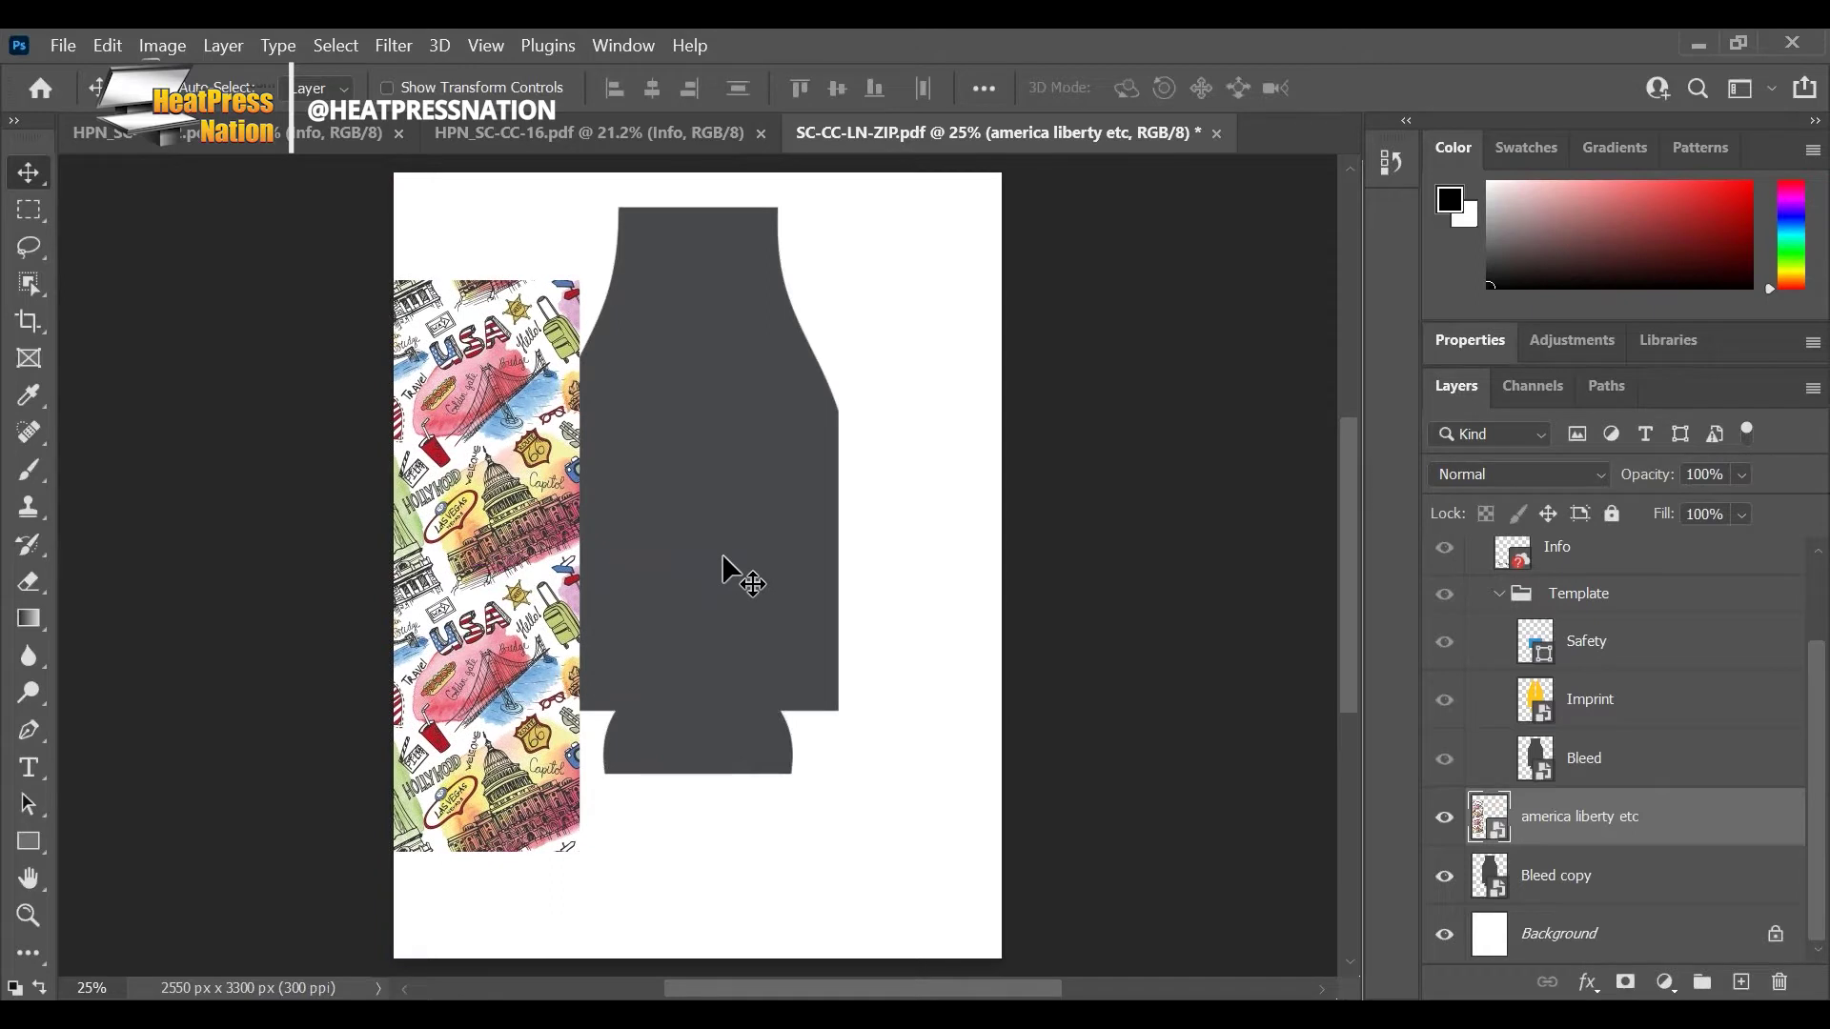
left_click_drag(444, 679, 707, 603)
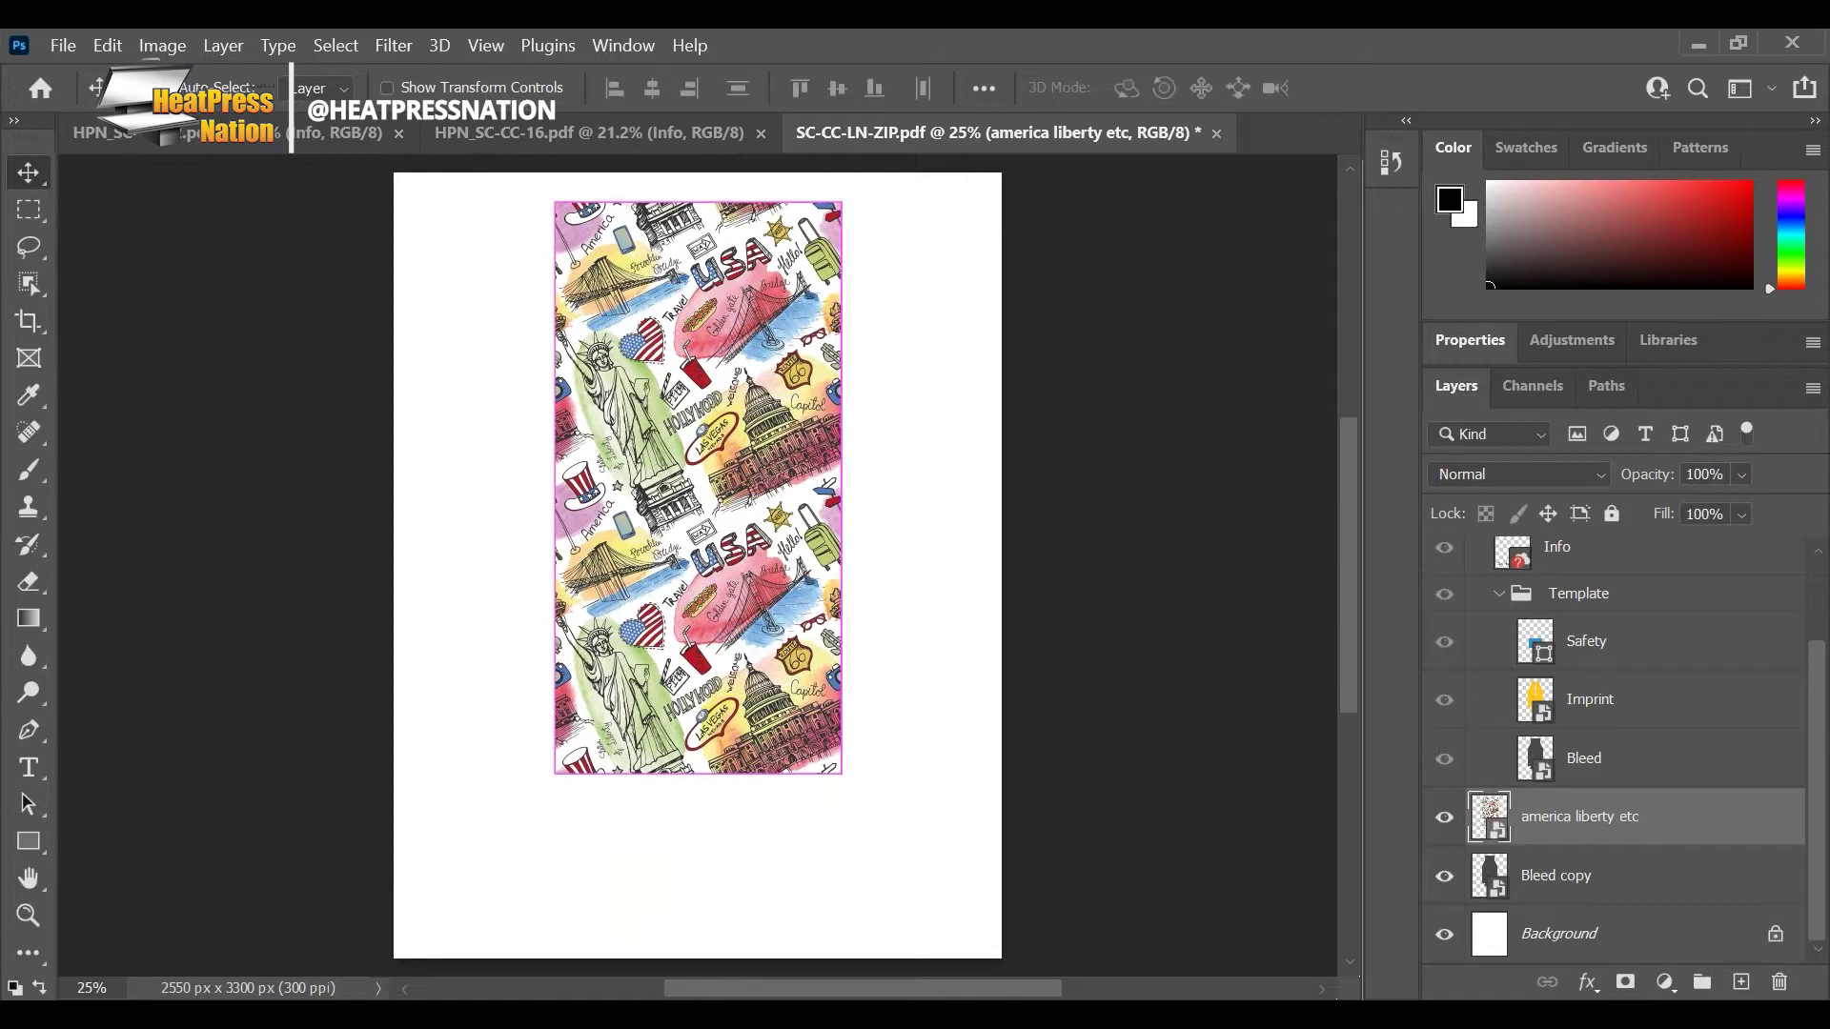
key("ctrl+t")
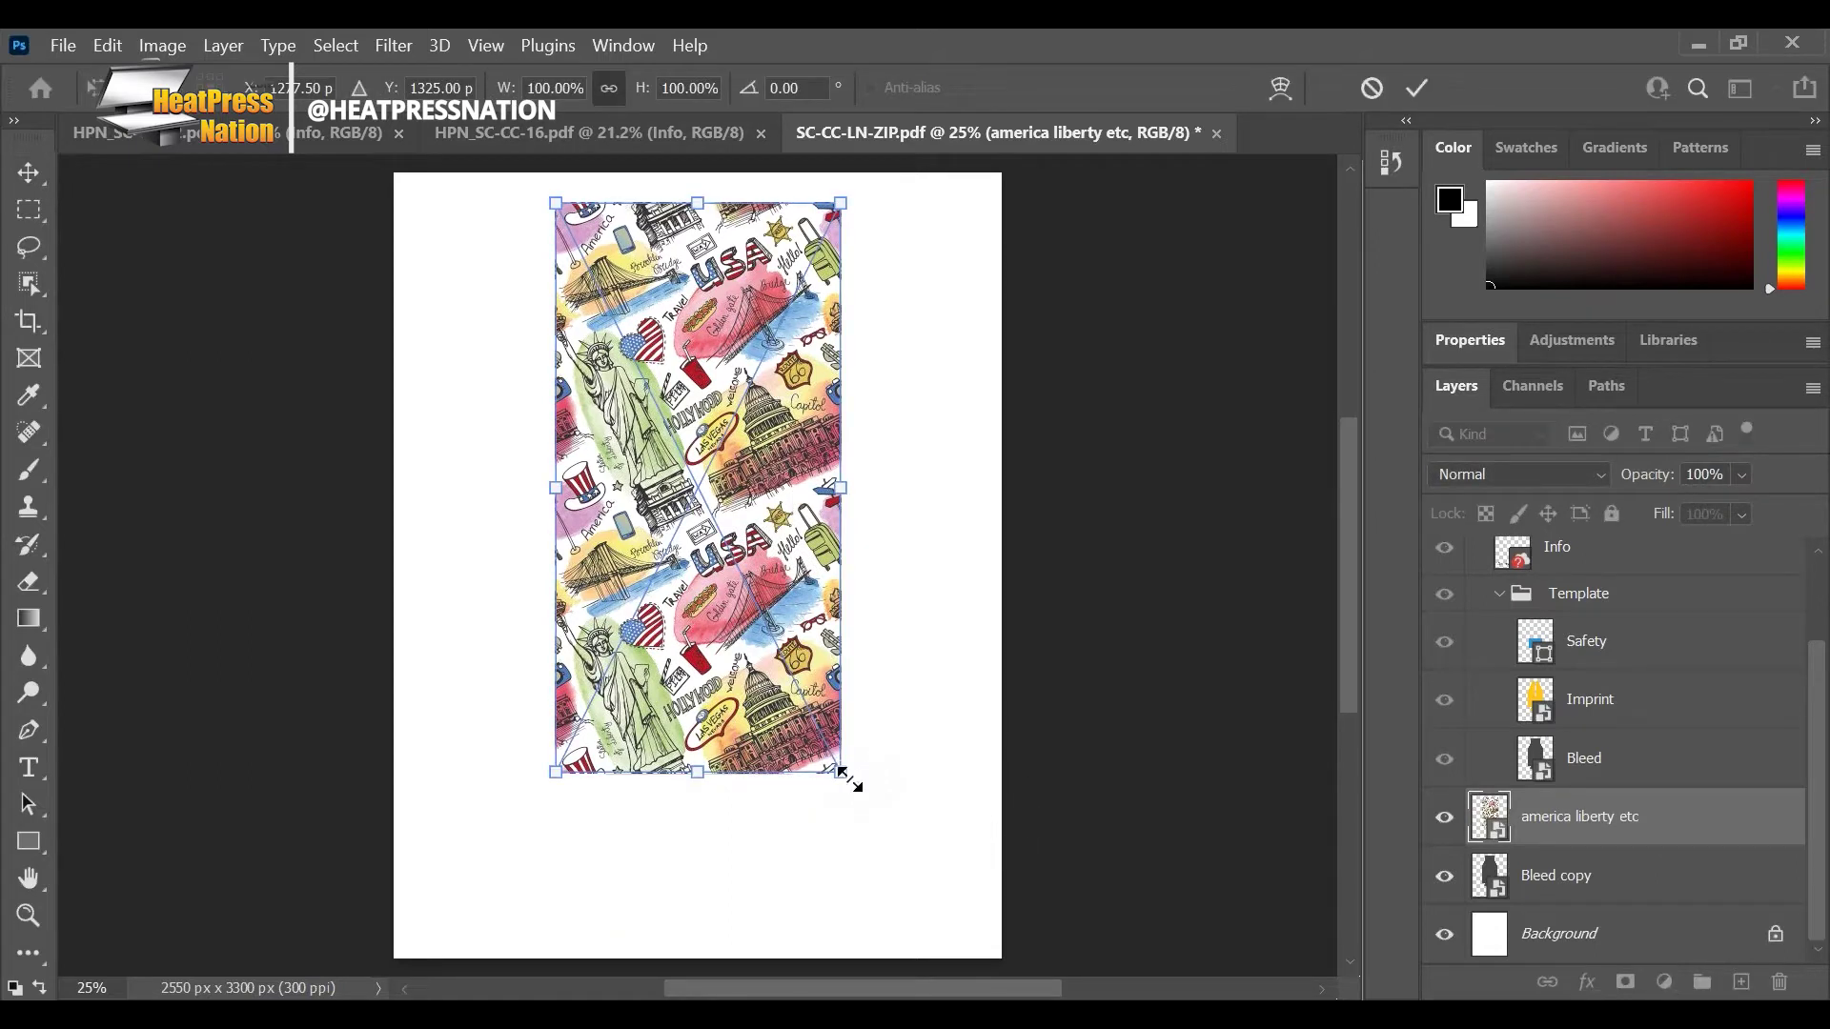
left_click_drag(847, 781, 850, 794)
left_click(1417, 88)
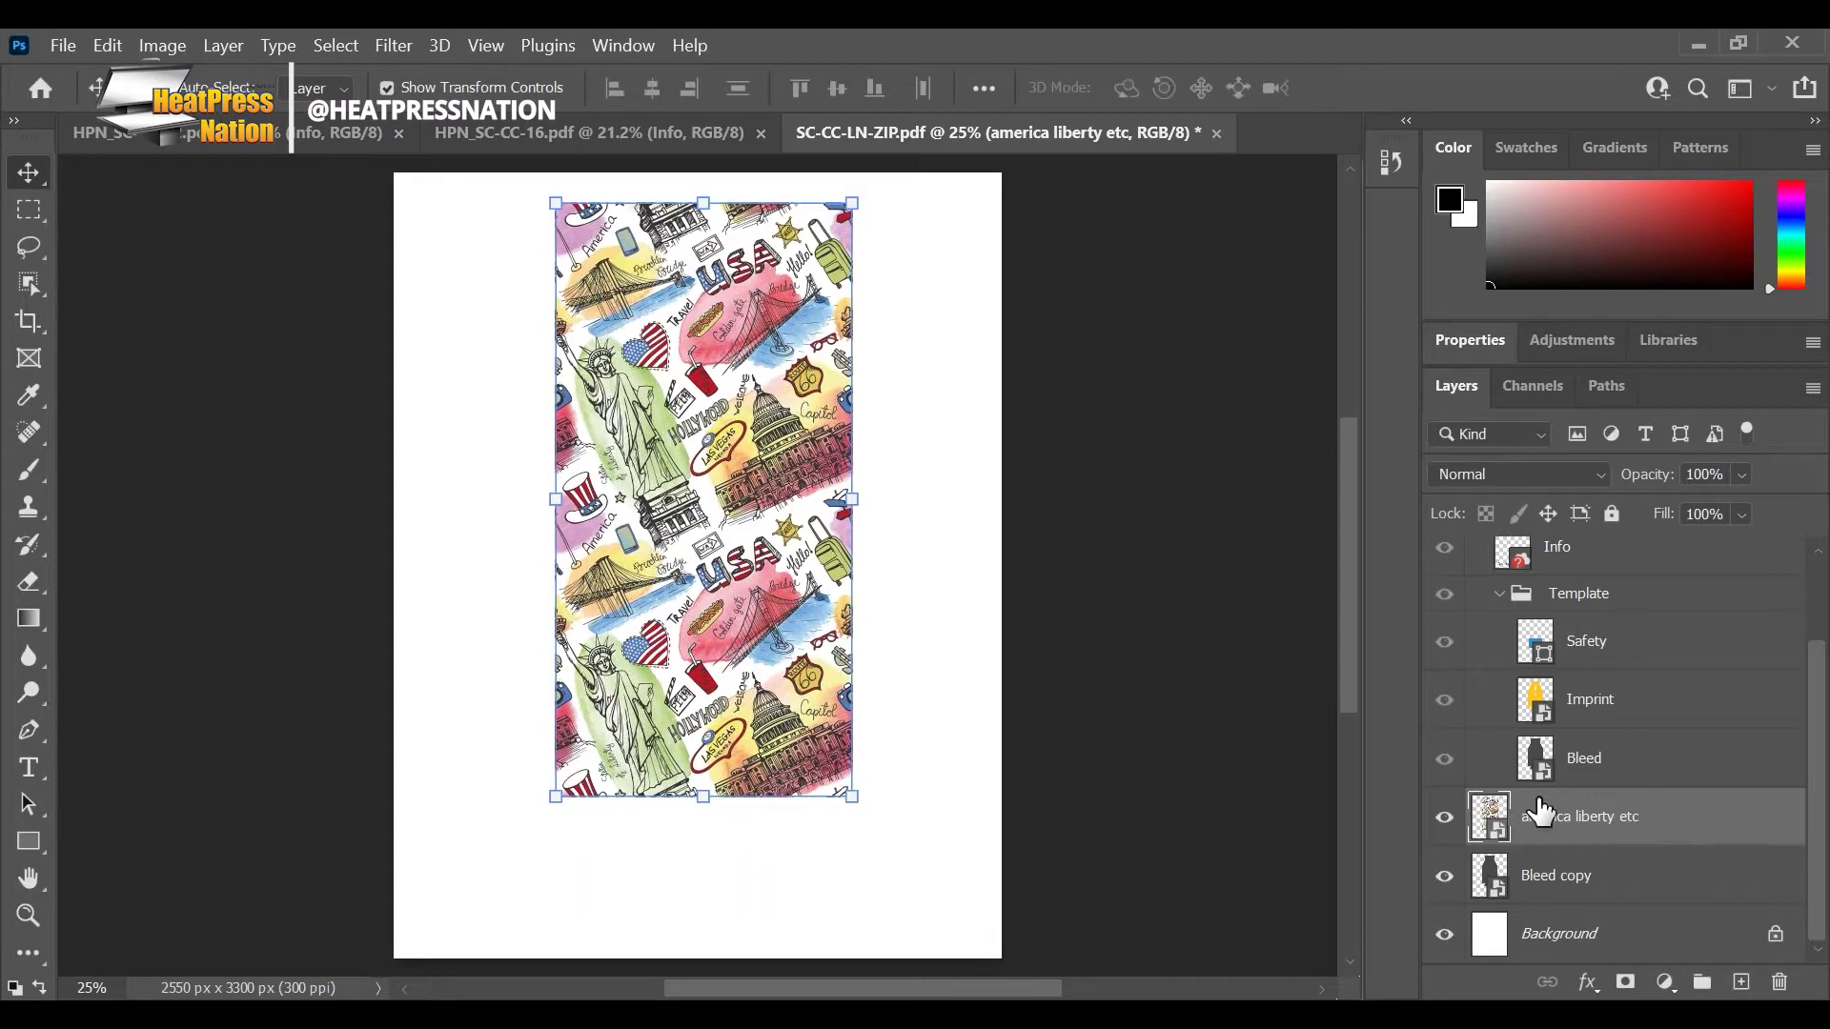
Step: Clip the "america liberty etc" layer to the "Bleed copy" layer and centre the graphic so it fills the bottle shape
left_click_drag(692, 485, 730, 536)
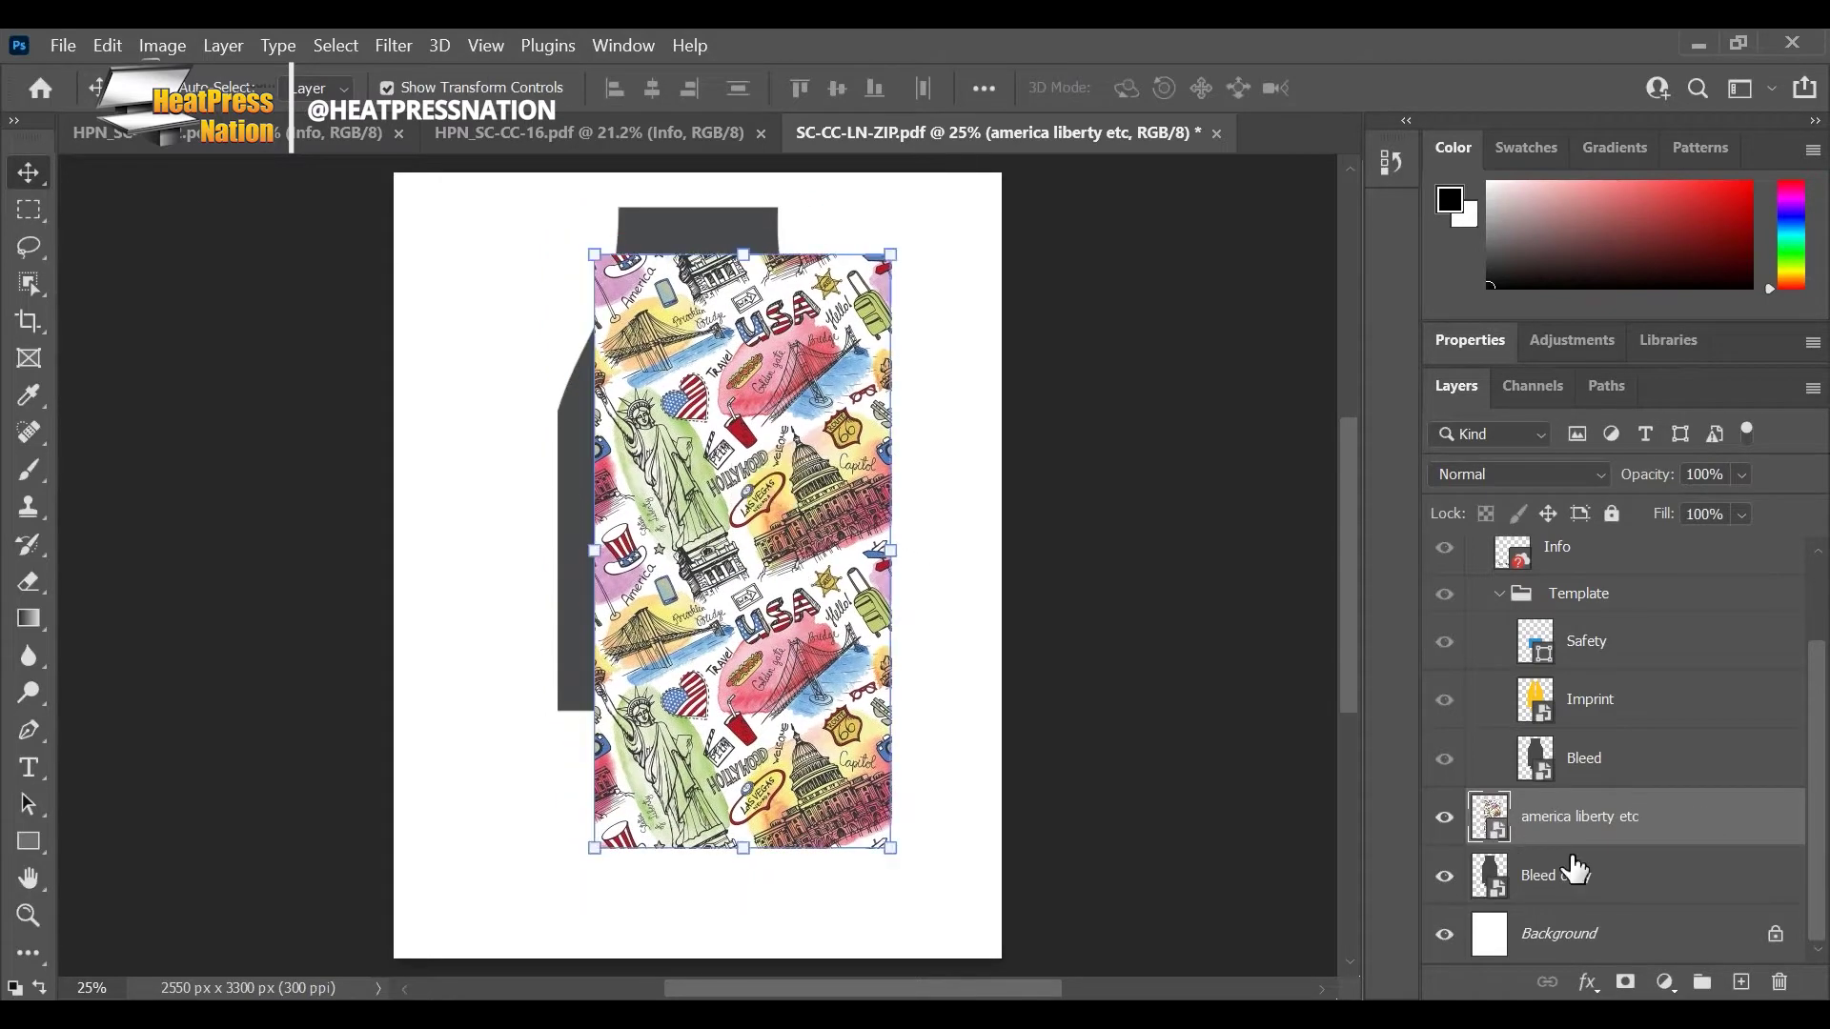
left_click(1639, 890)
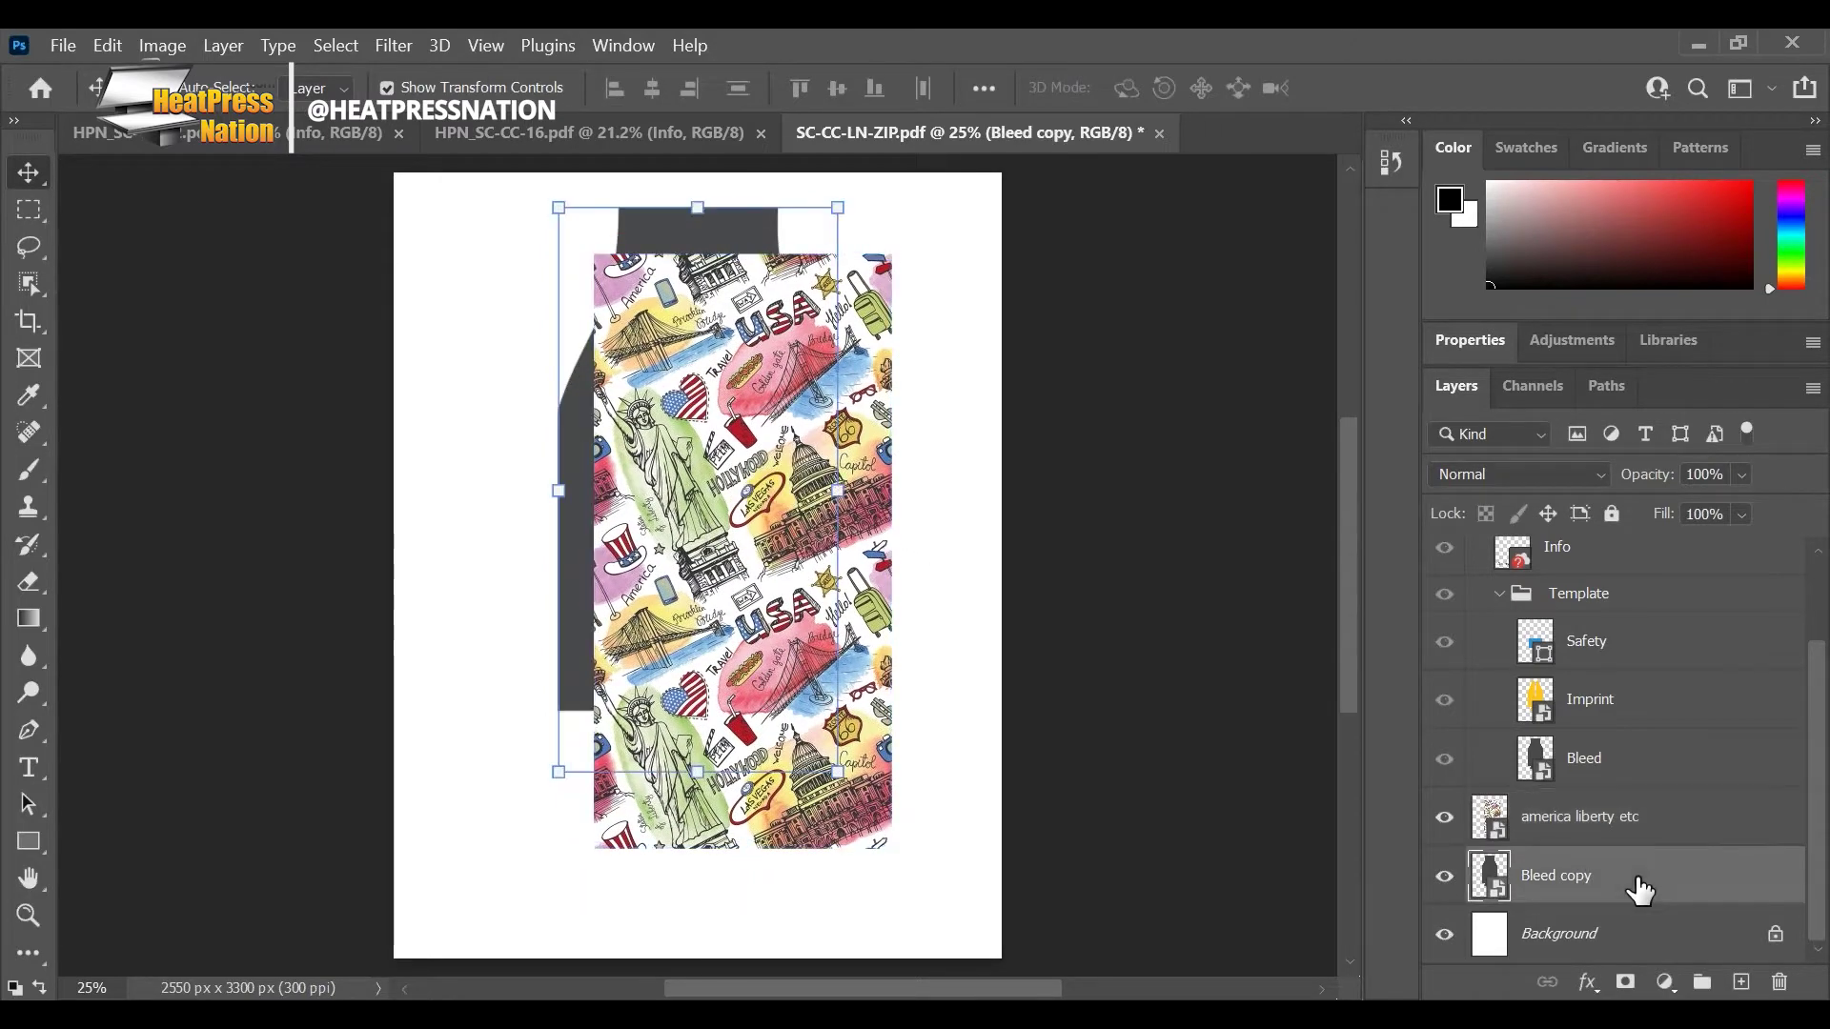
left_click(1685, 821)
right_click(1685, 823)
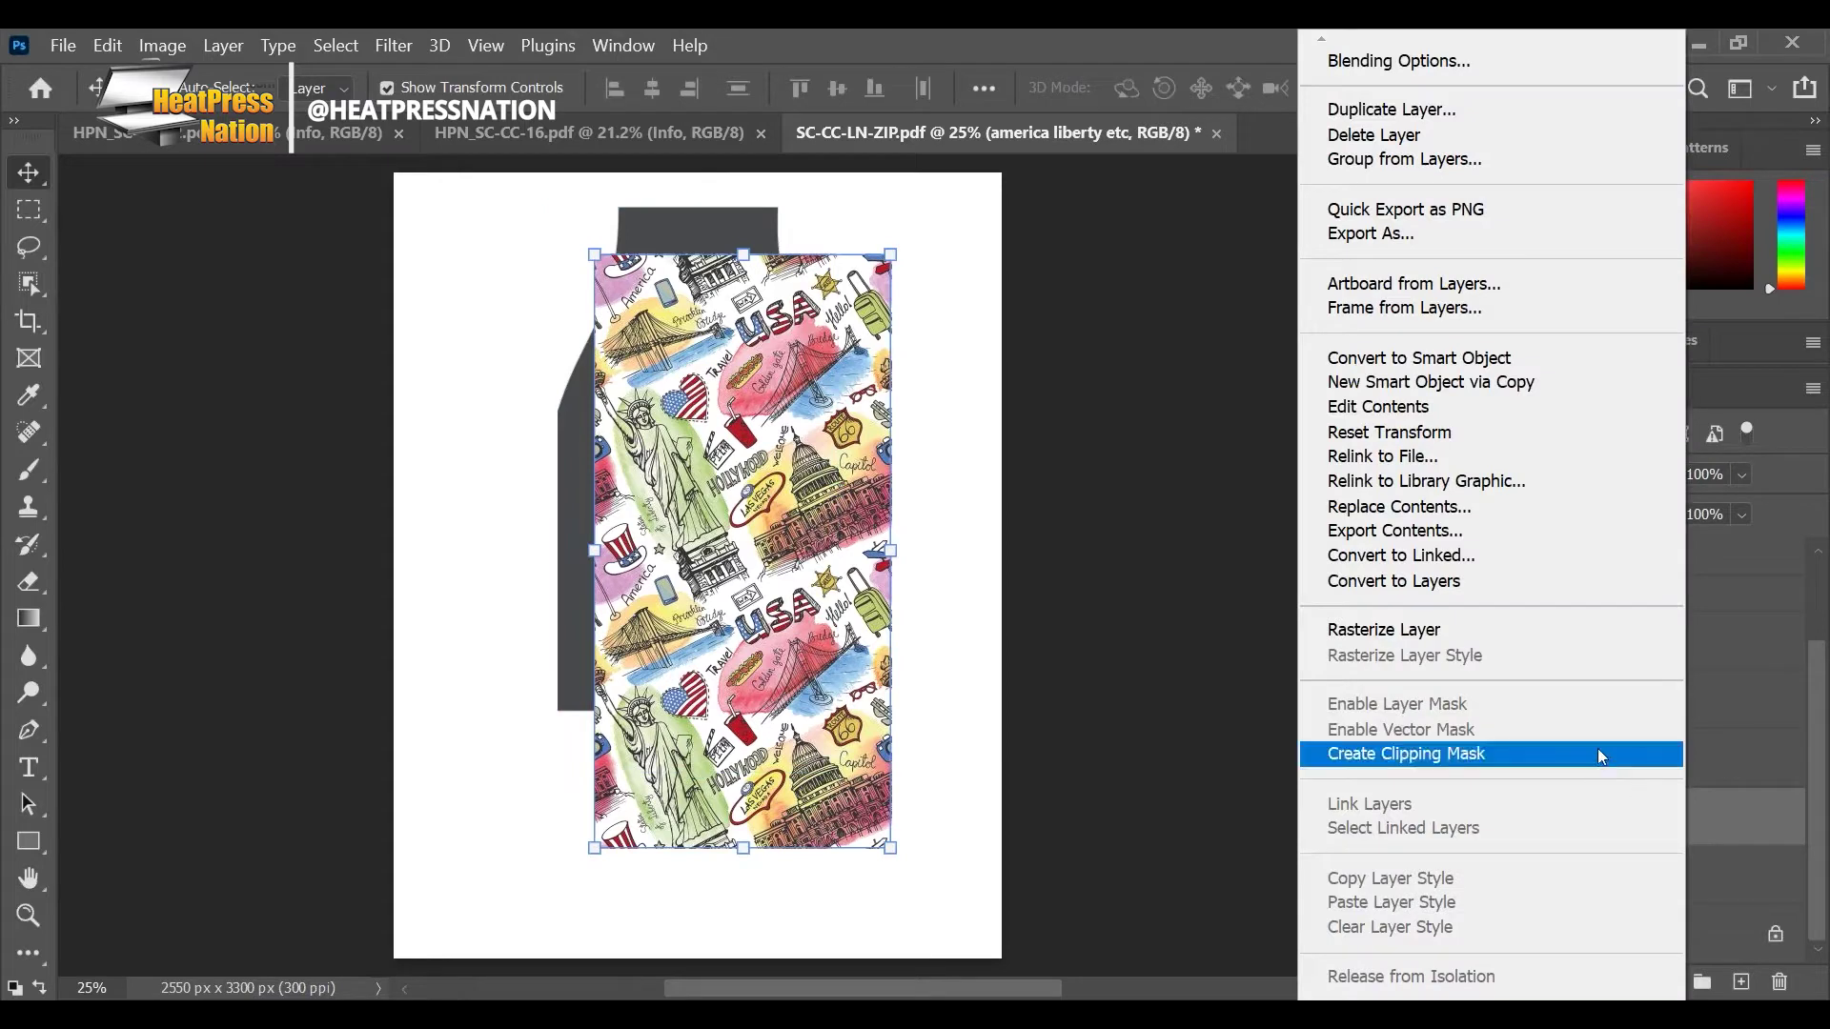
left_click(1721, 809)
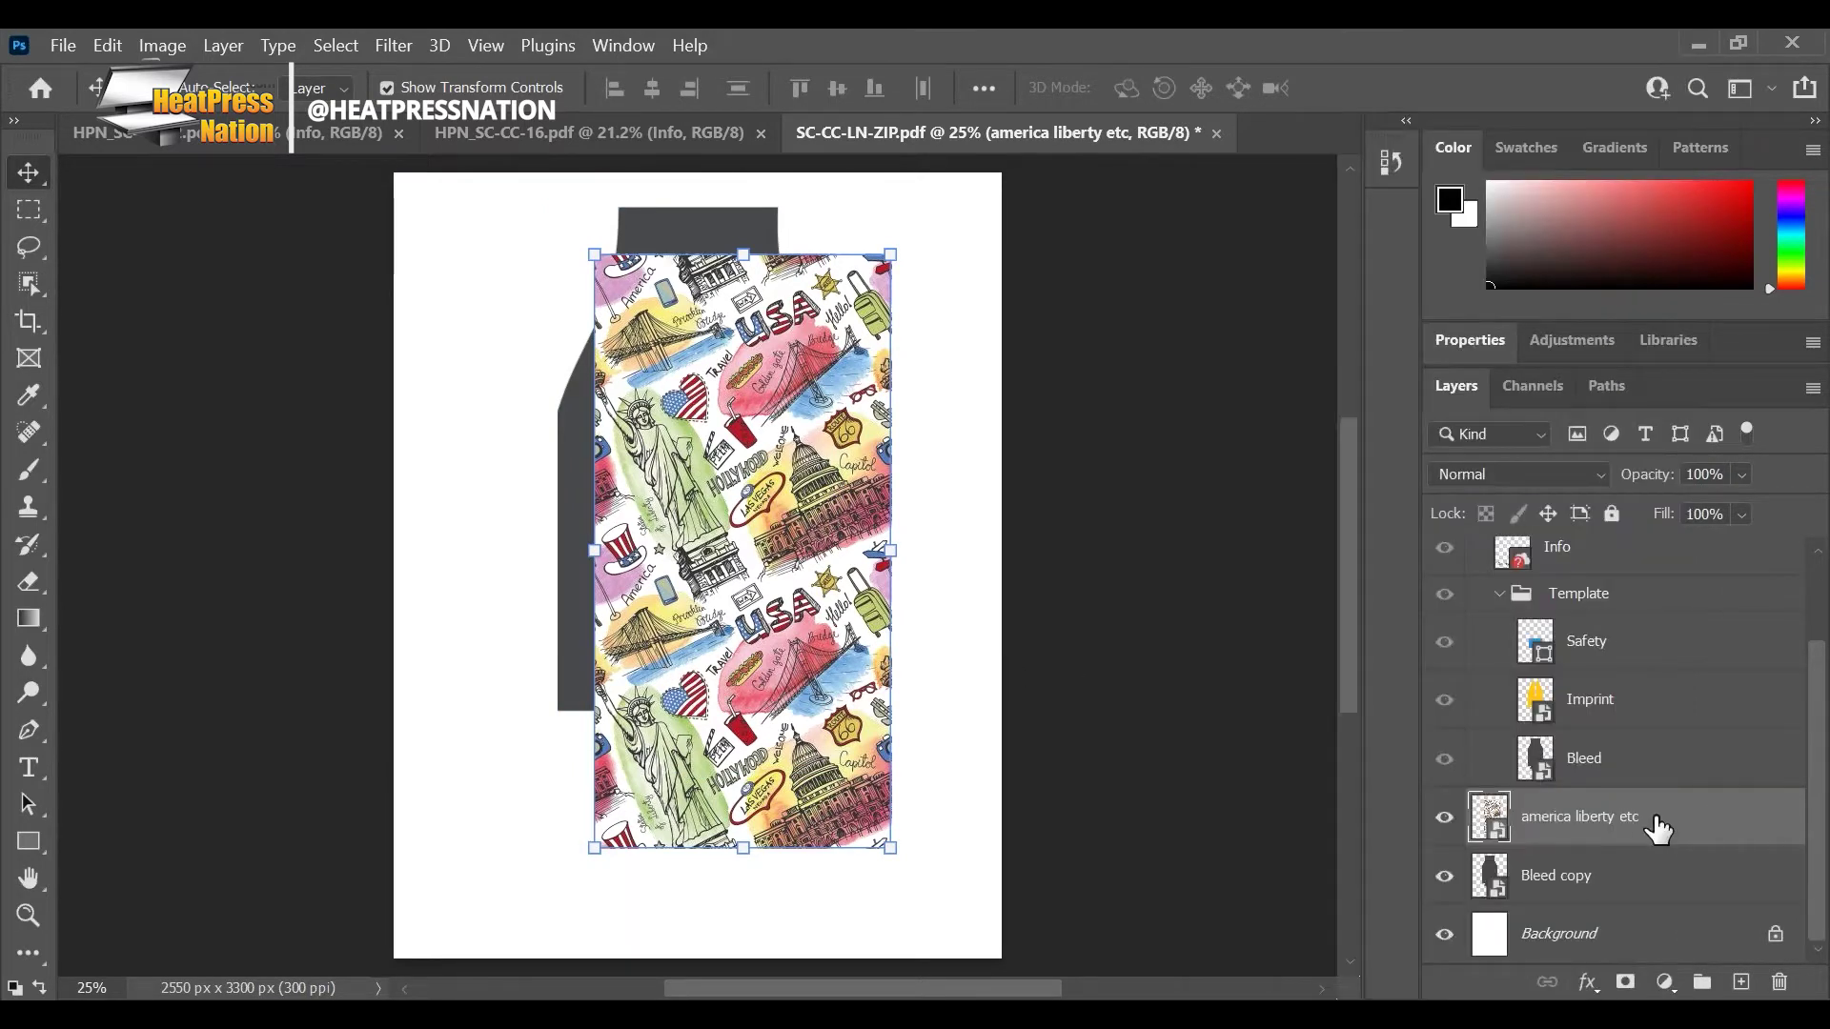
left_click(1661, 882)
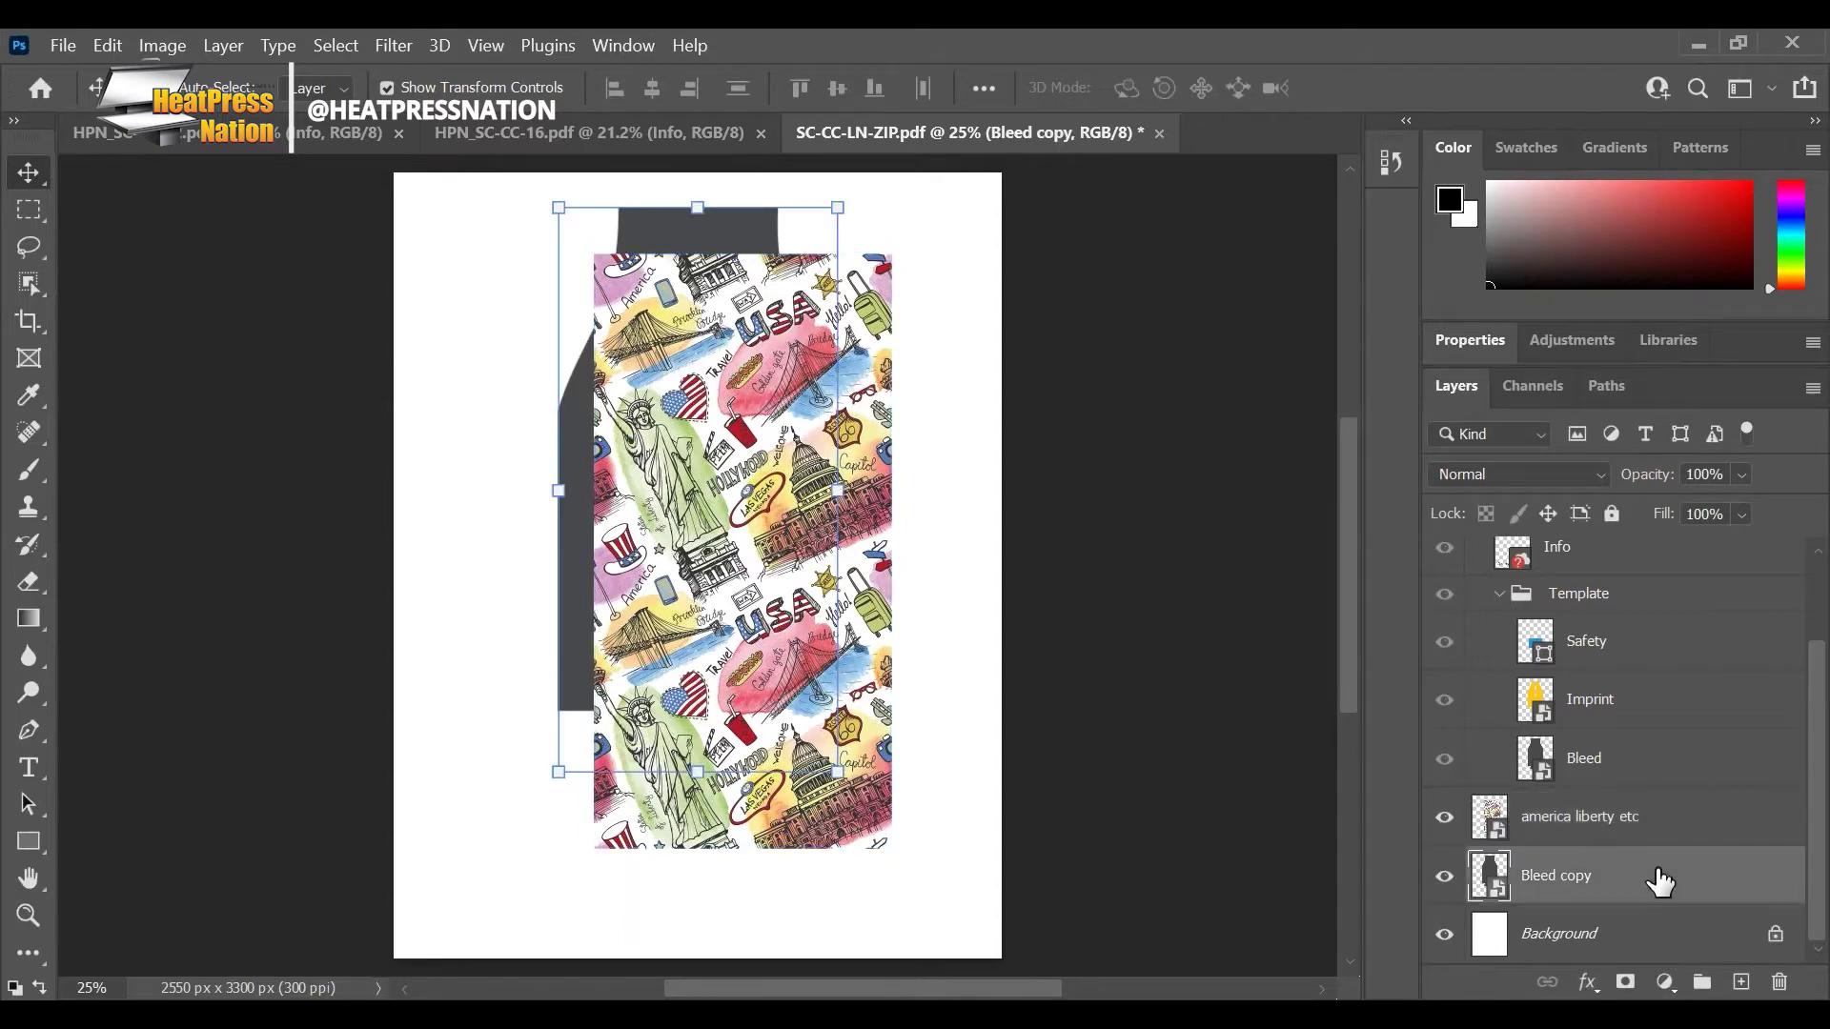
left_click(1667, 817)
right_click(1666, 817)
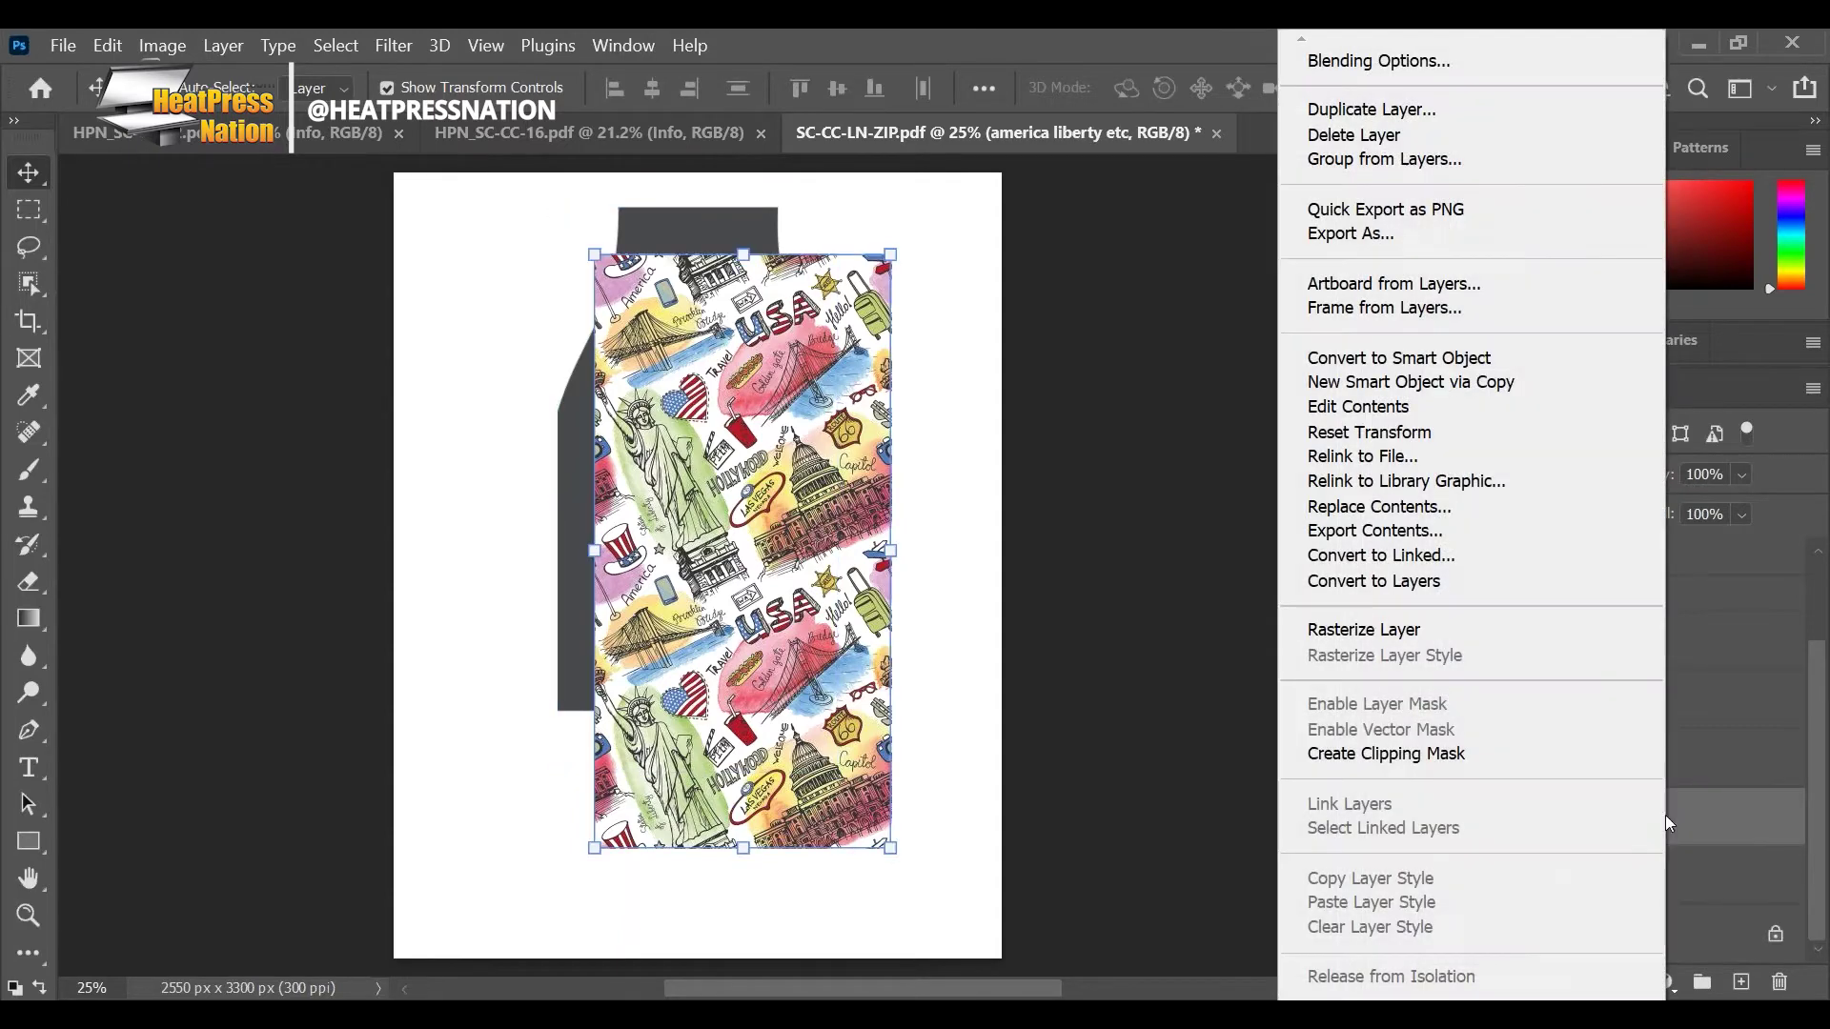
left_click(1513, 756)
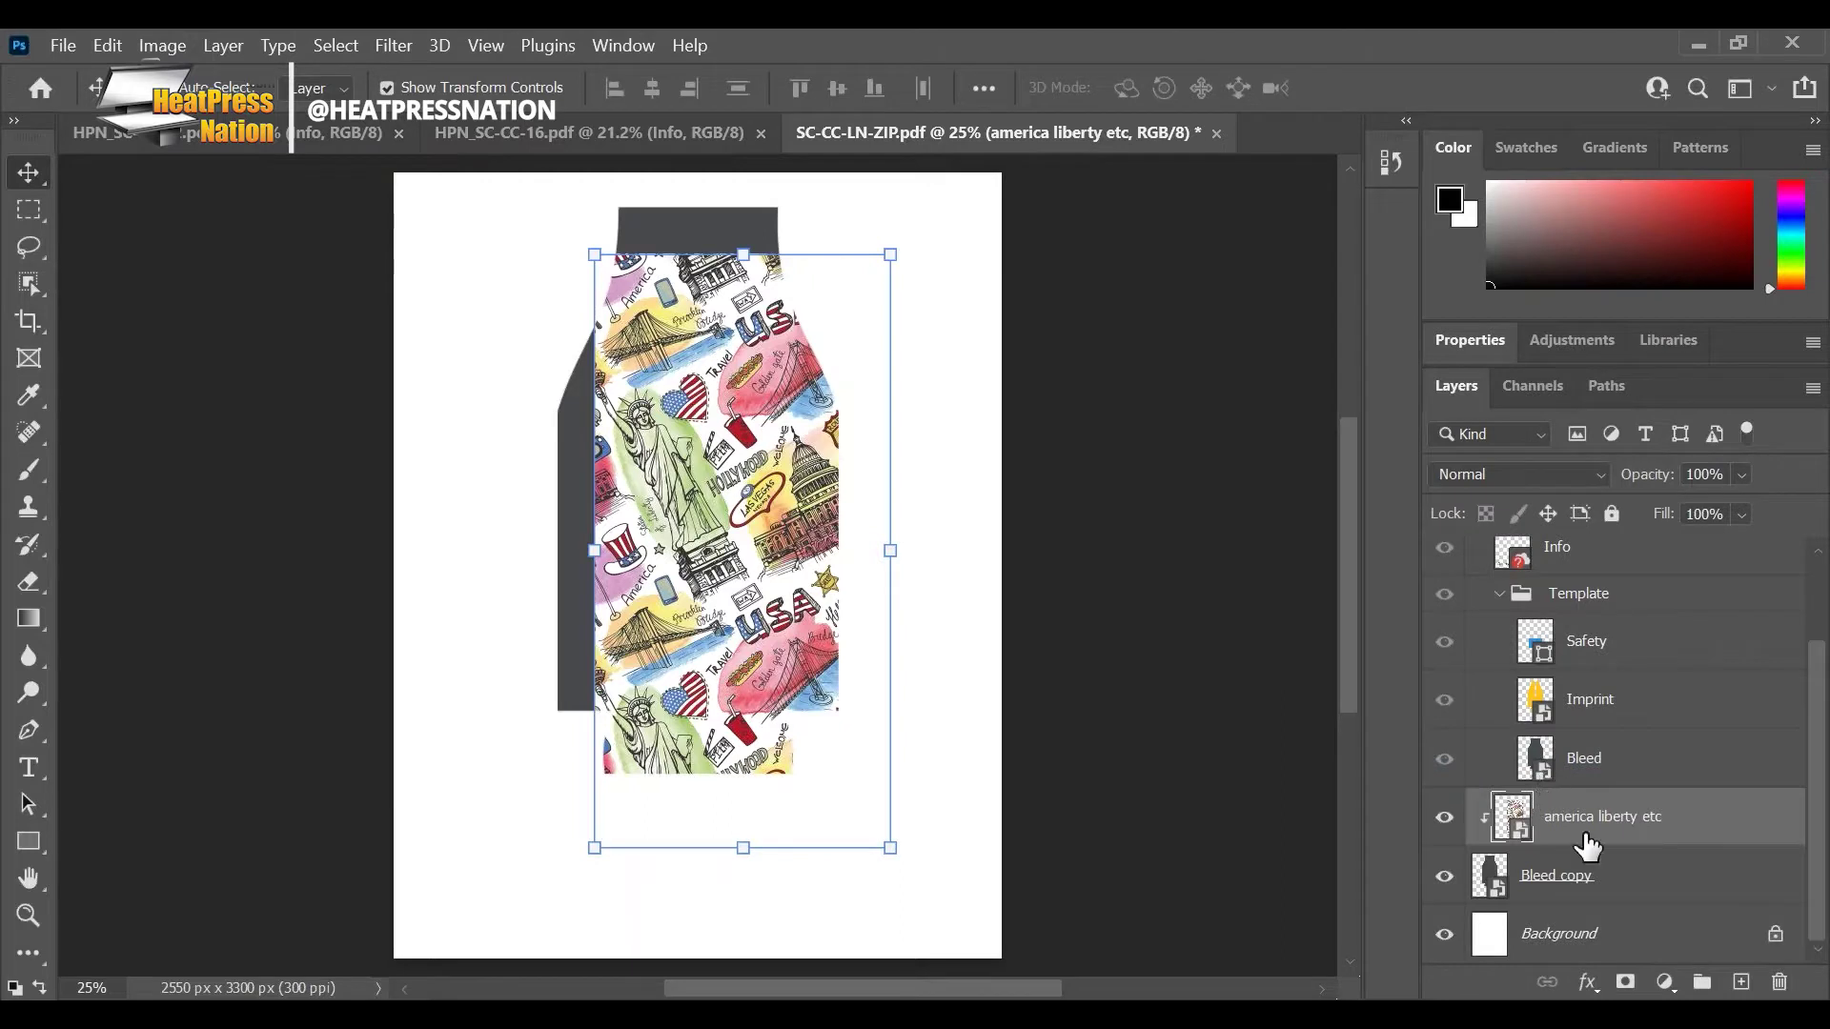
left_click_drag(752, 493, 715, 439)
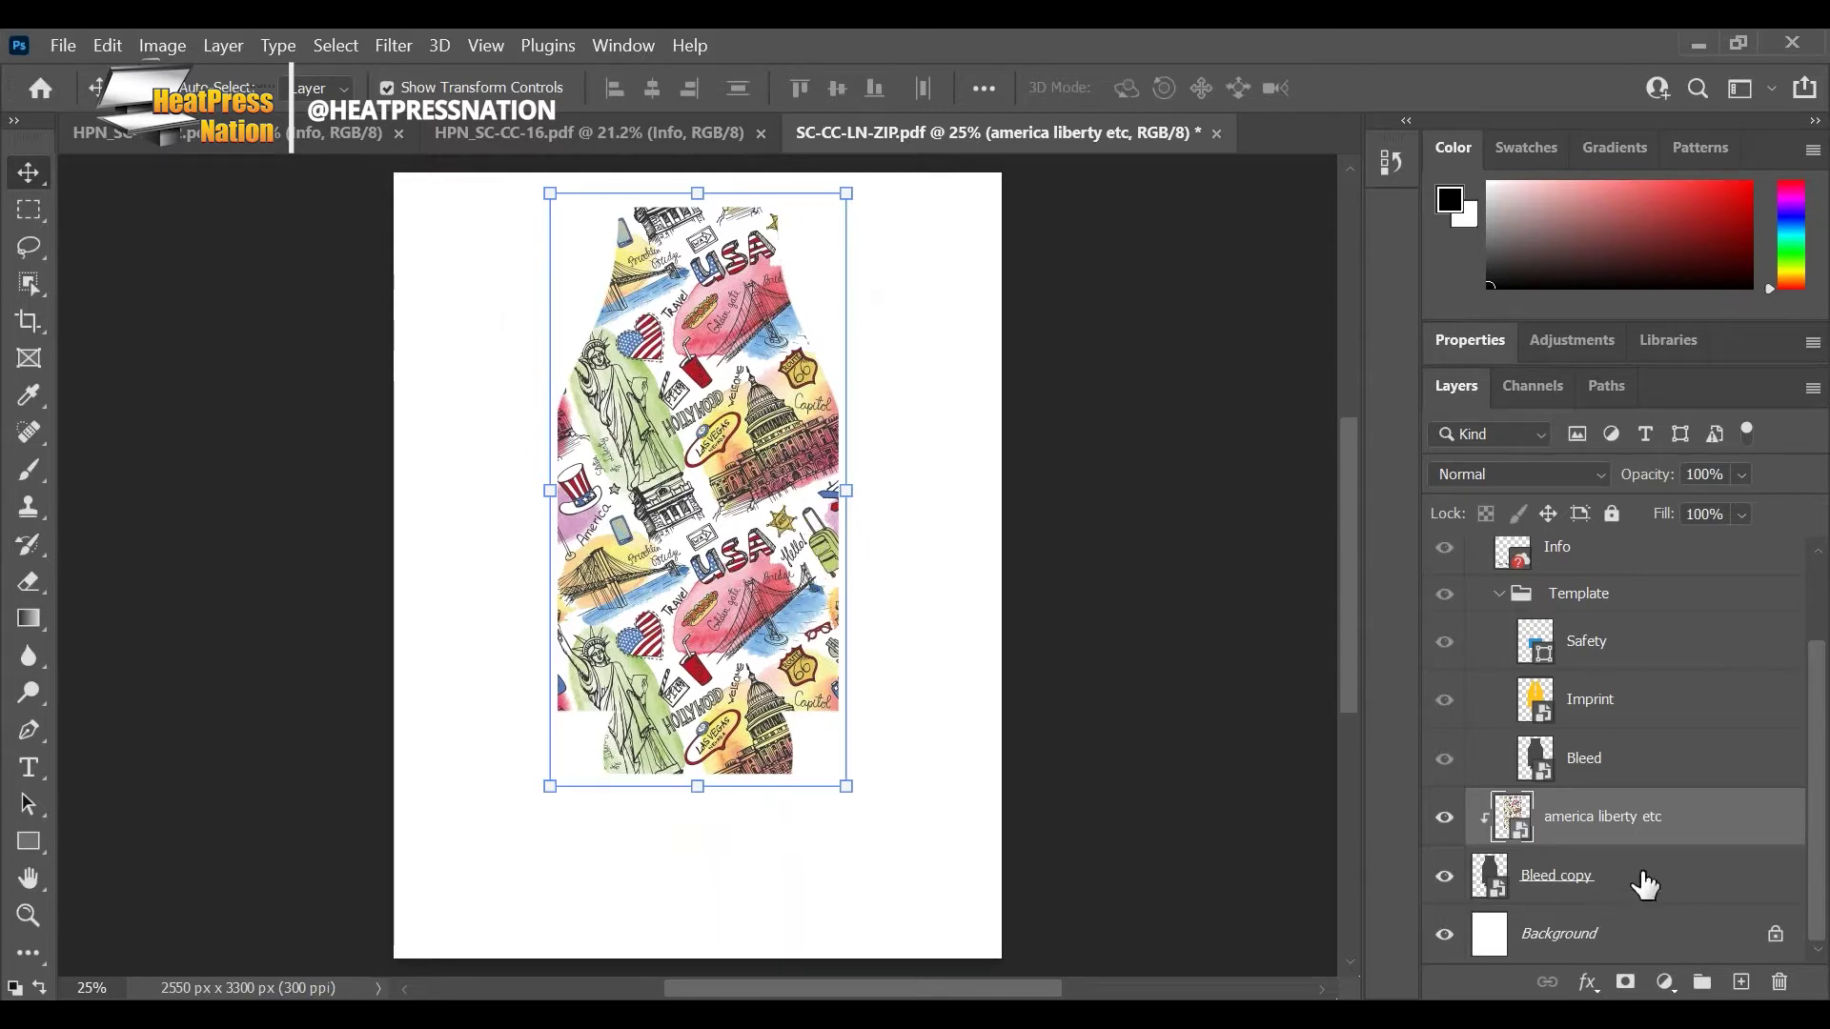
Step: Merge the "america liberty etc" and "Bleed copy" layers into one layer
left_click(1670, 877, "shift")
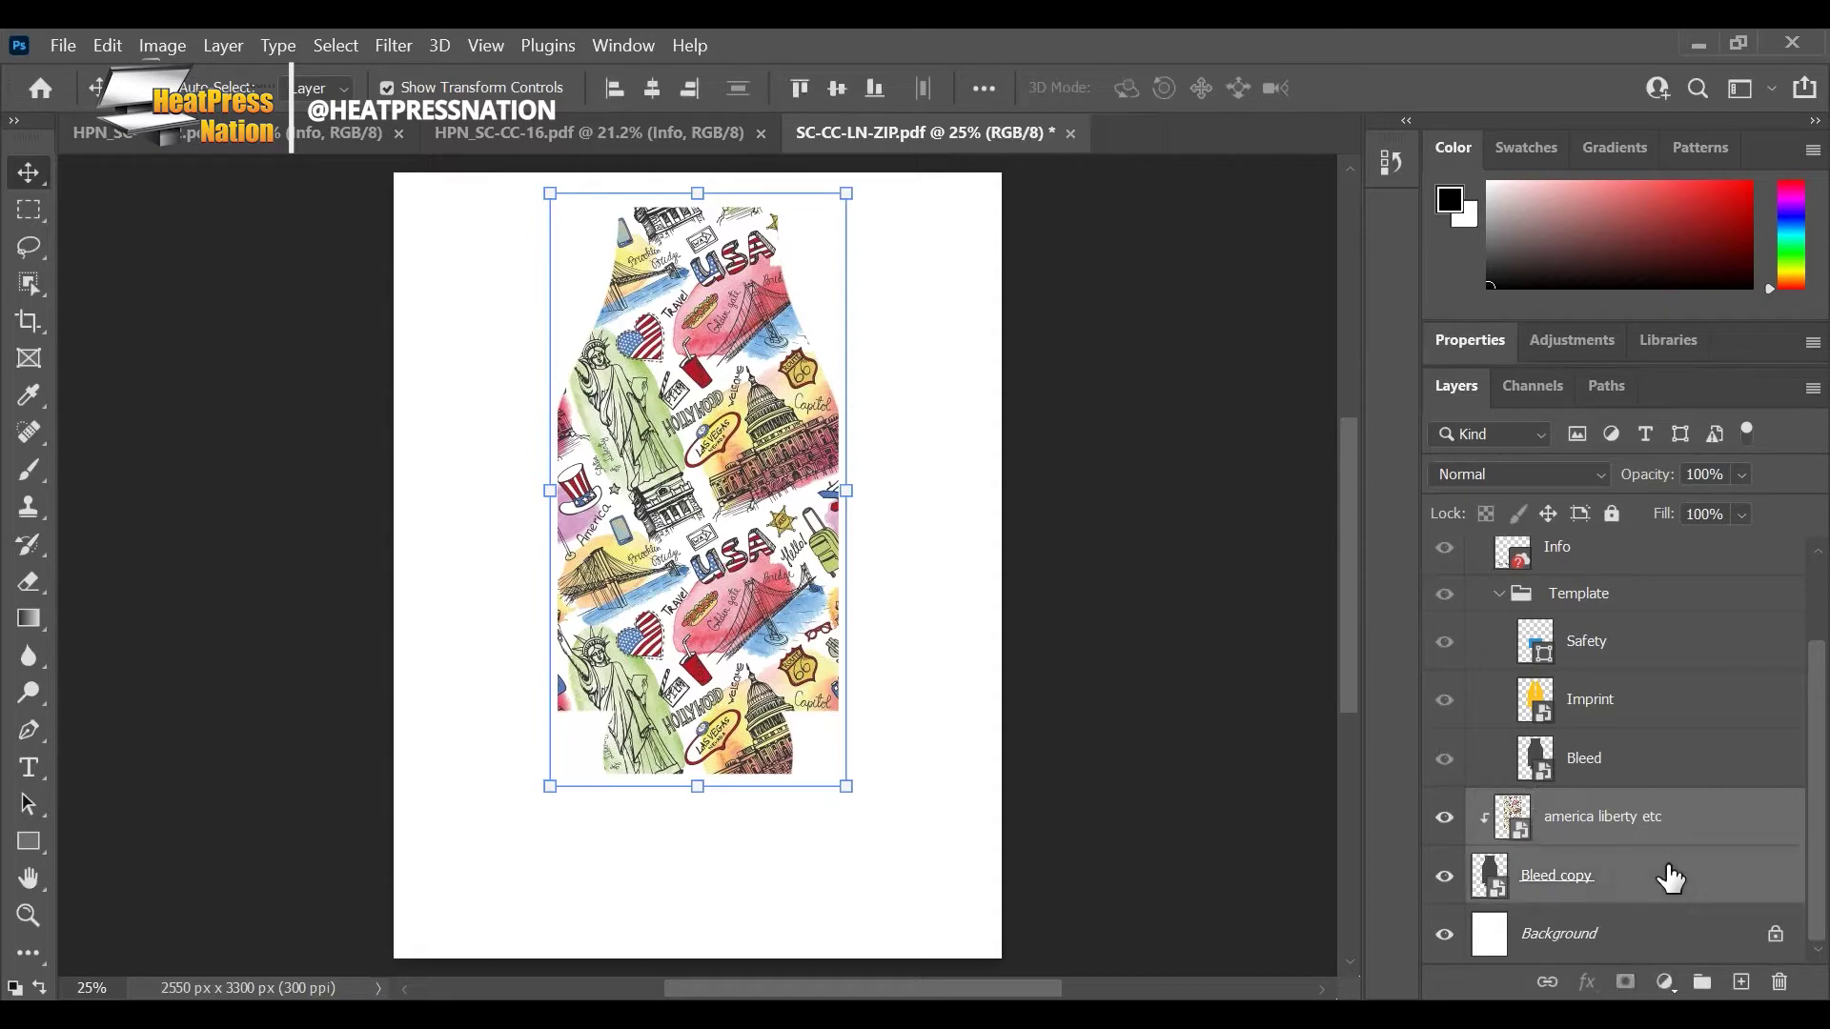
left_click(1682, 835)
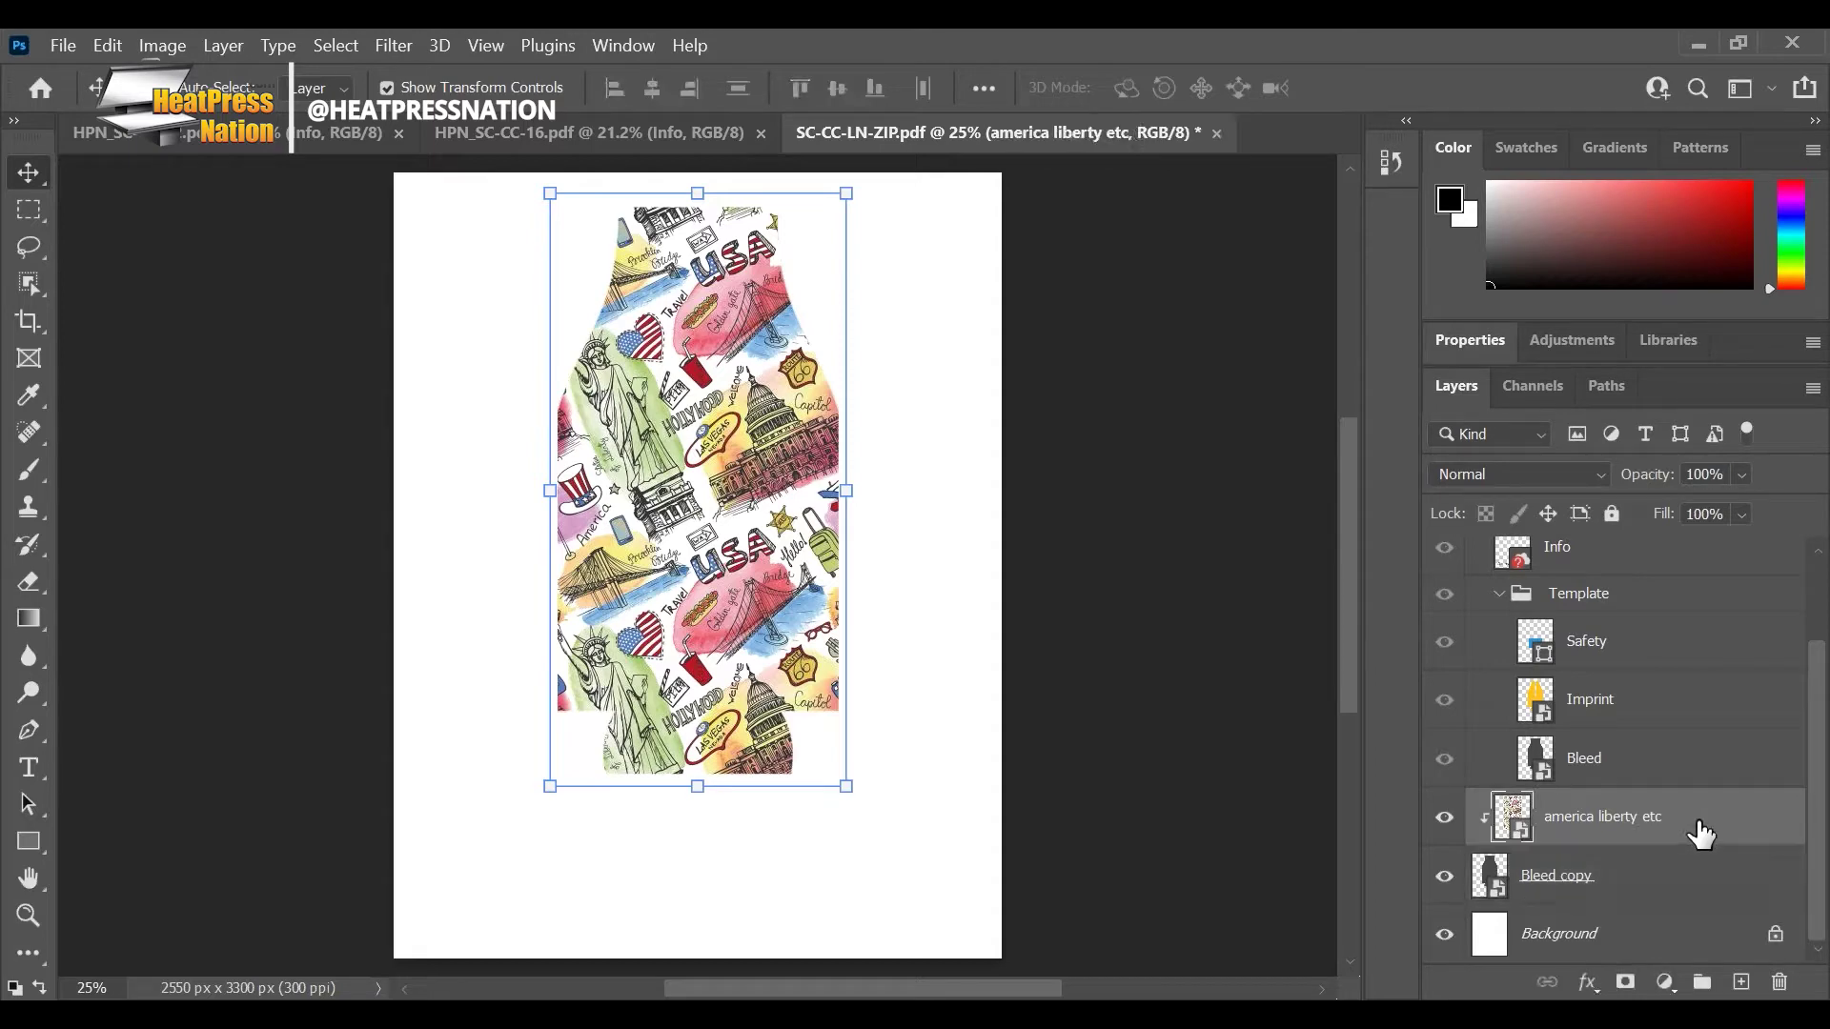
left_click(1697, 882, "shift")
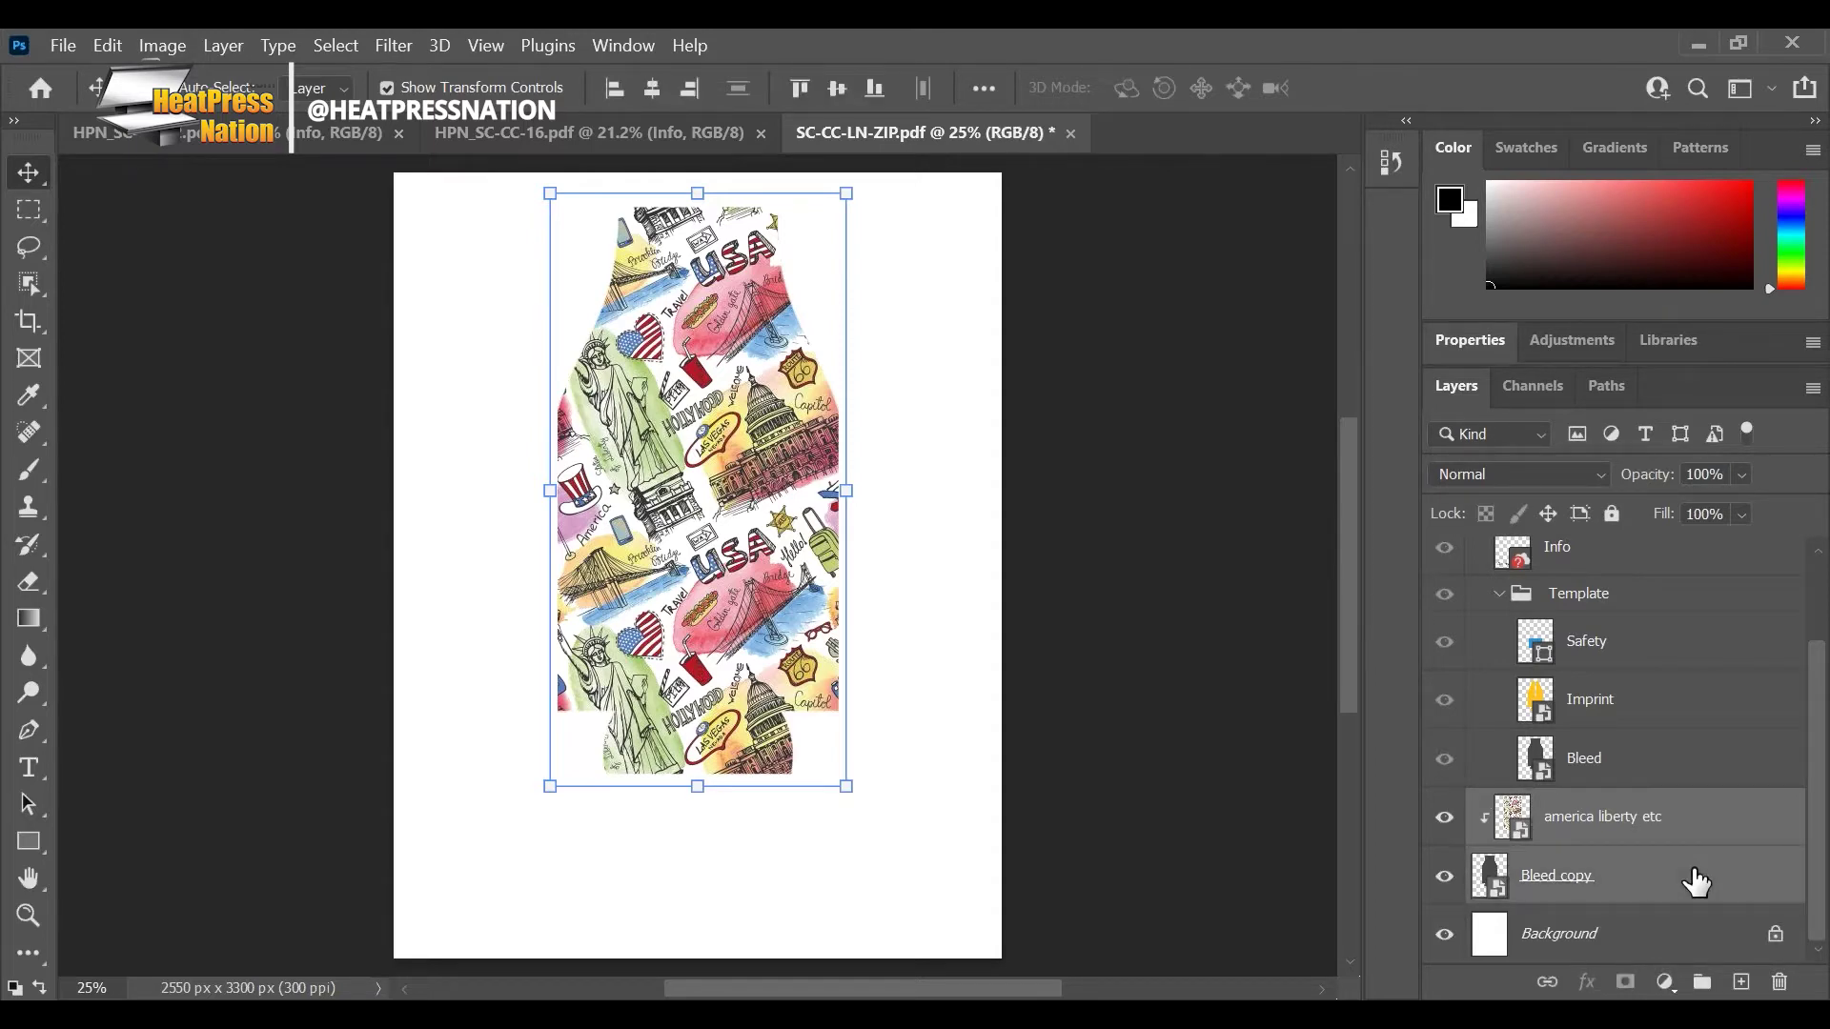
right_click(1697, 881)
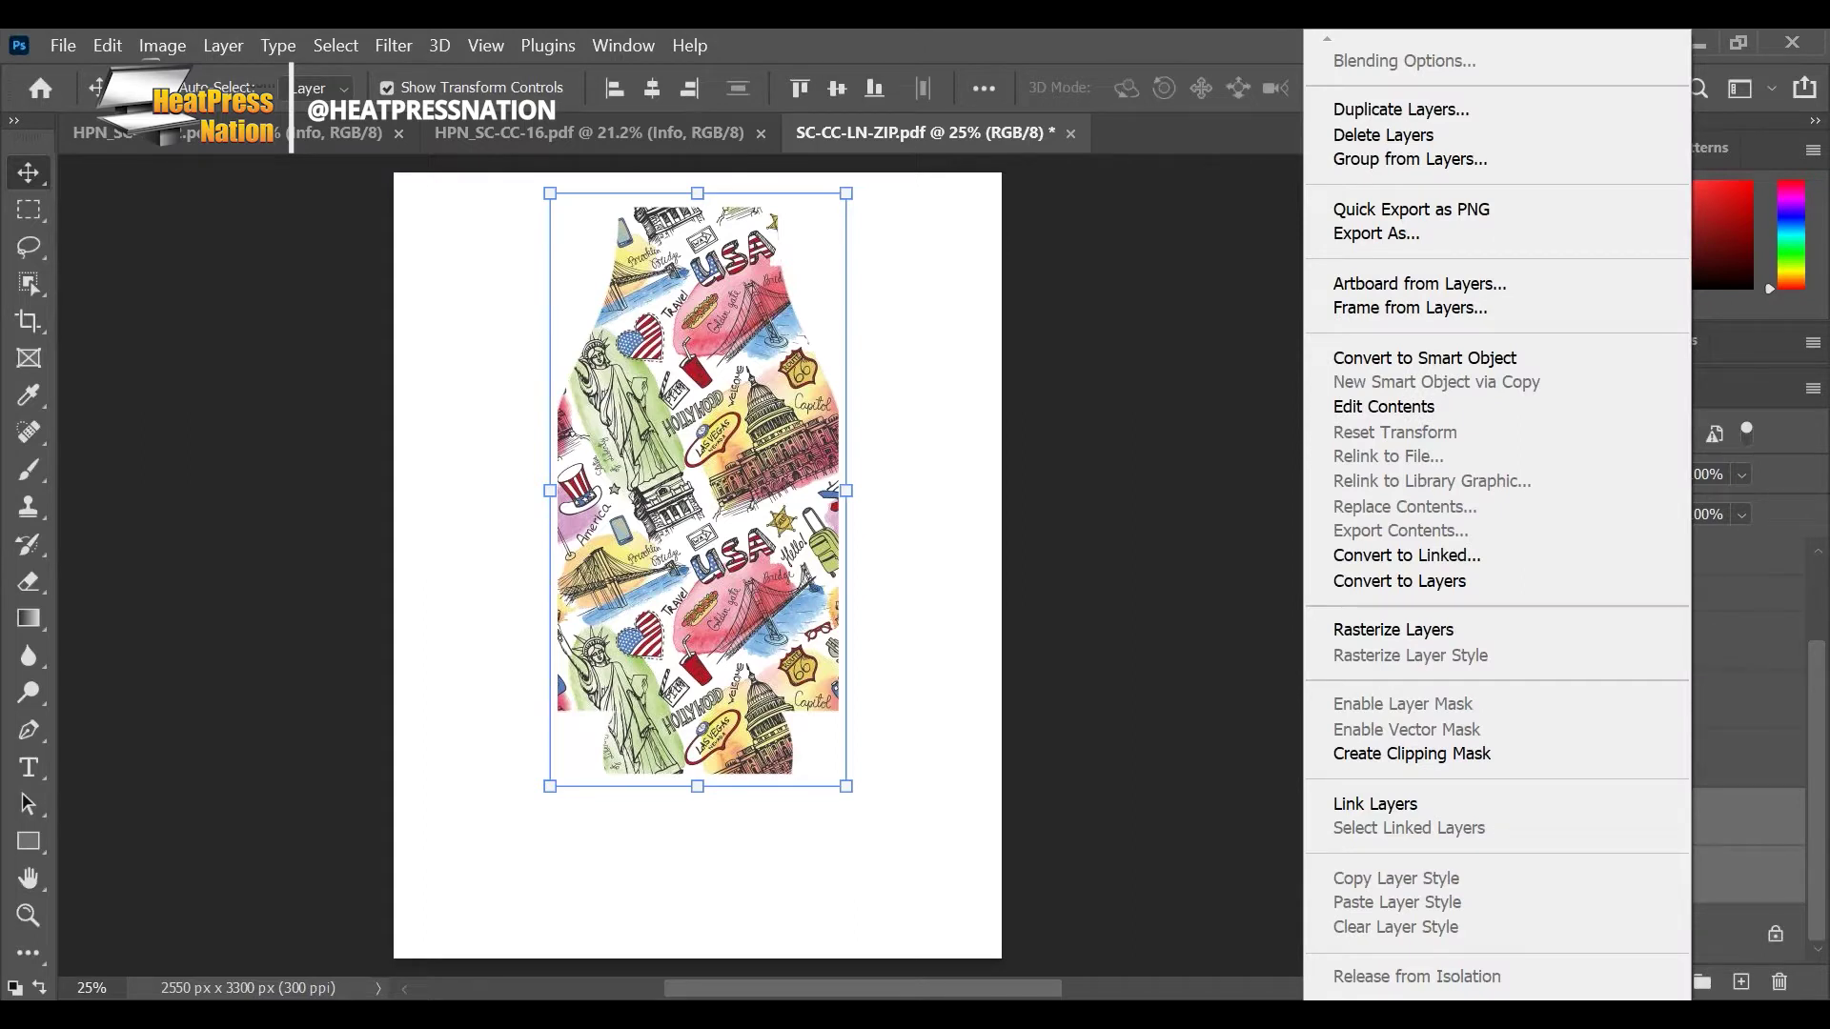
left_click(1564, 984)
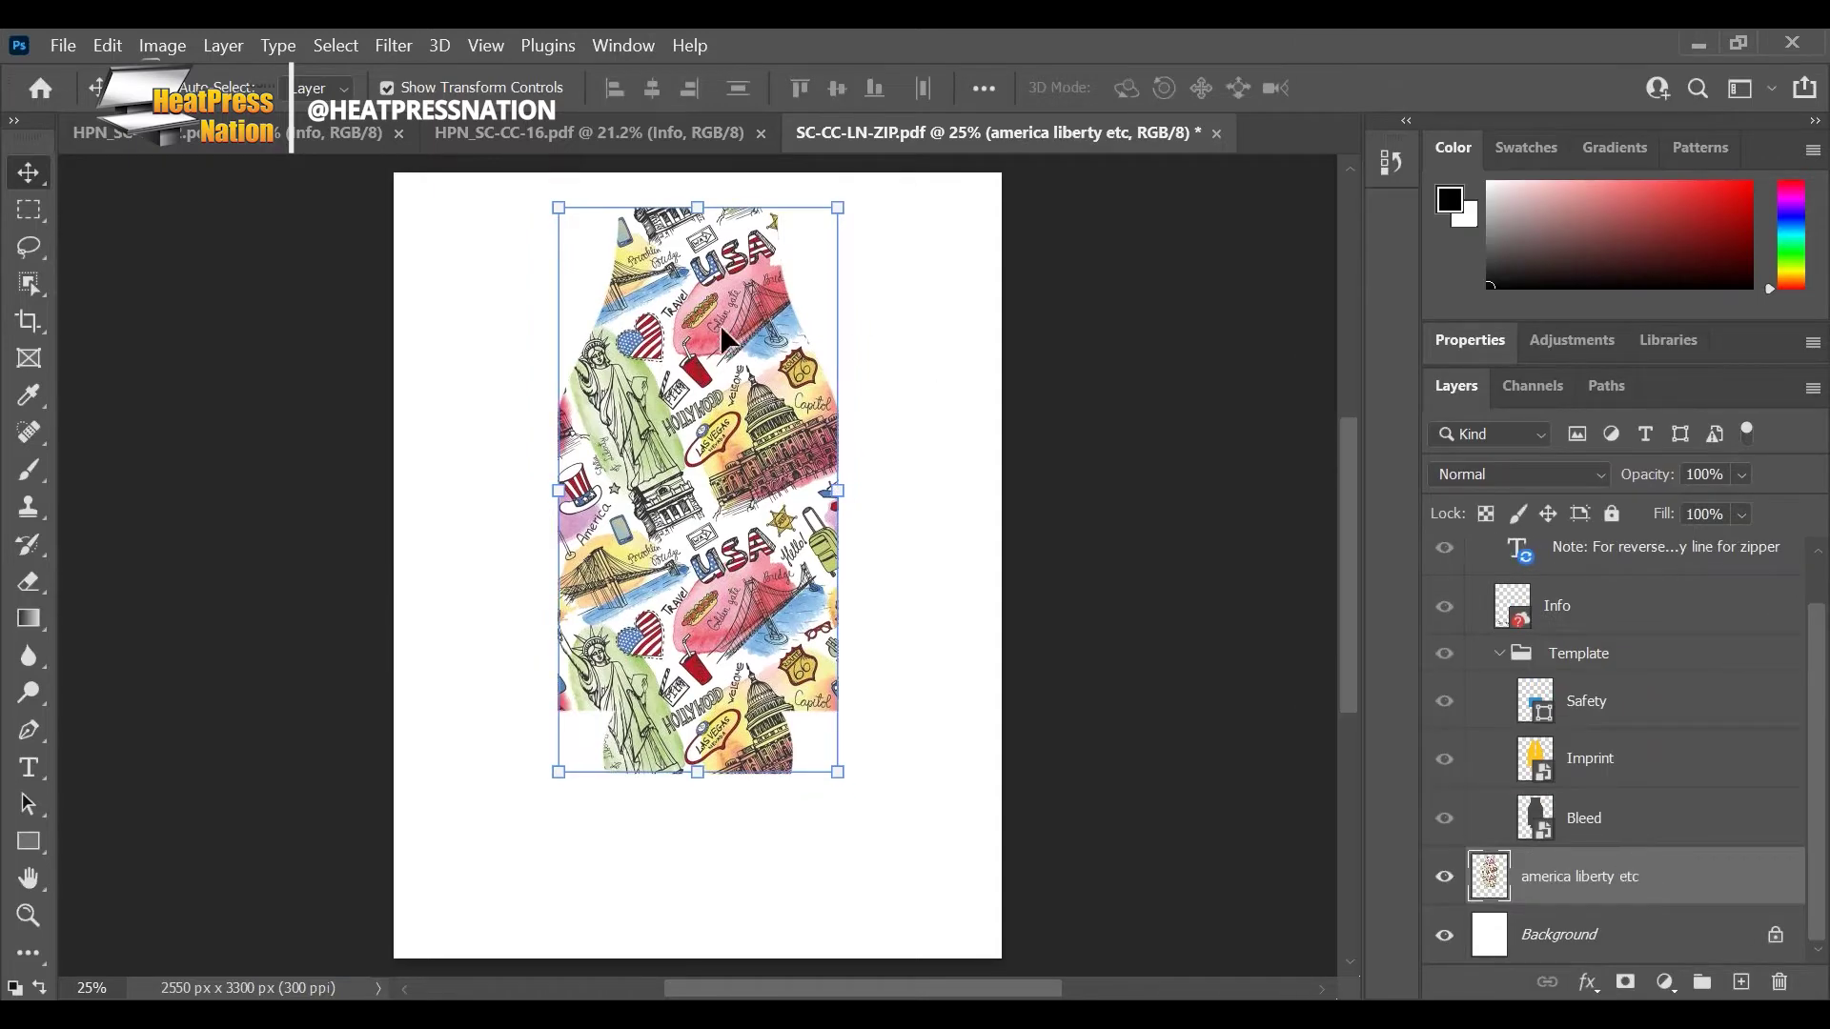
Step: Rotate the merged bottle design 90 degrees and position it in the upper half of the page
left_click_drag(866, 474, 744, 724)
left_click_drag(731, 493, 761, 415)
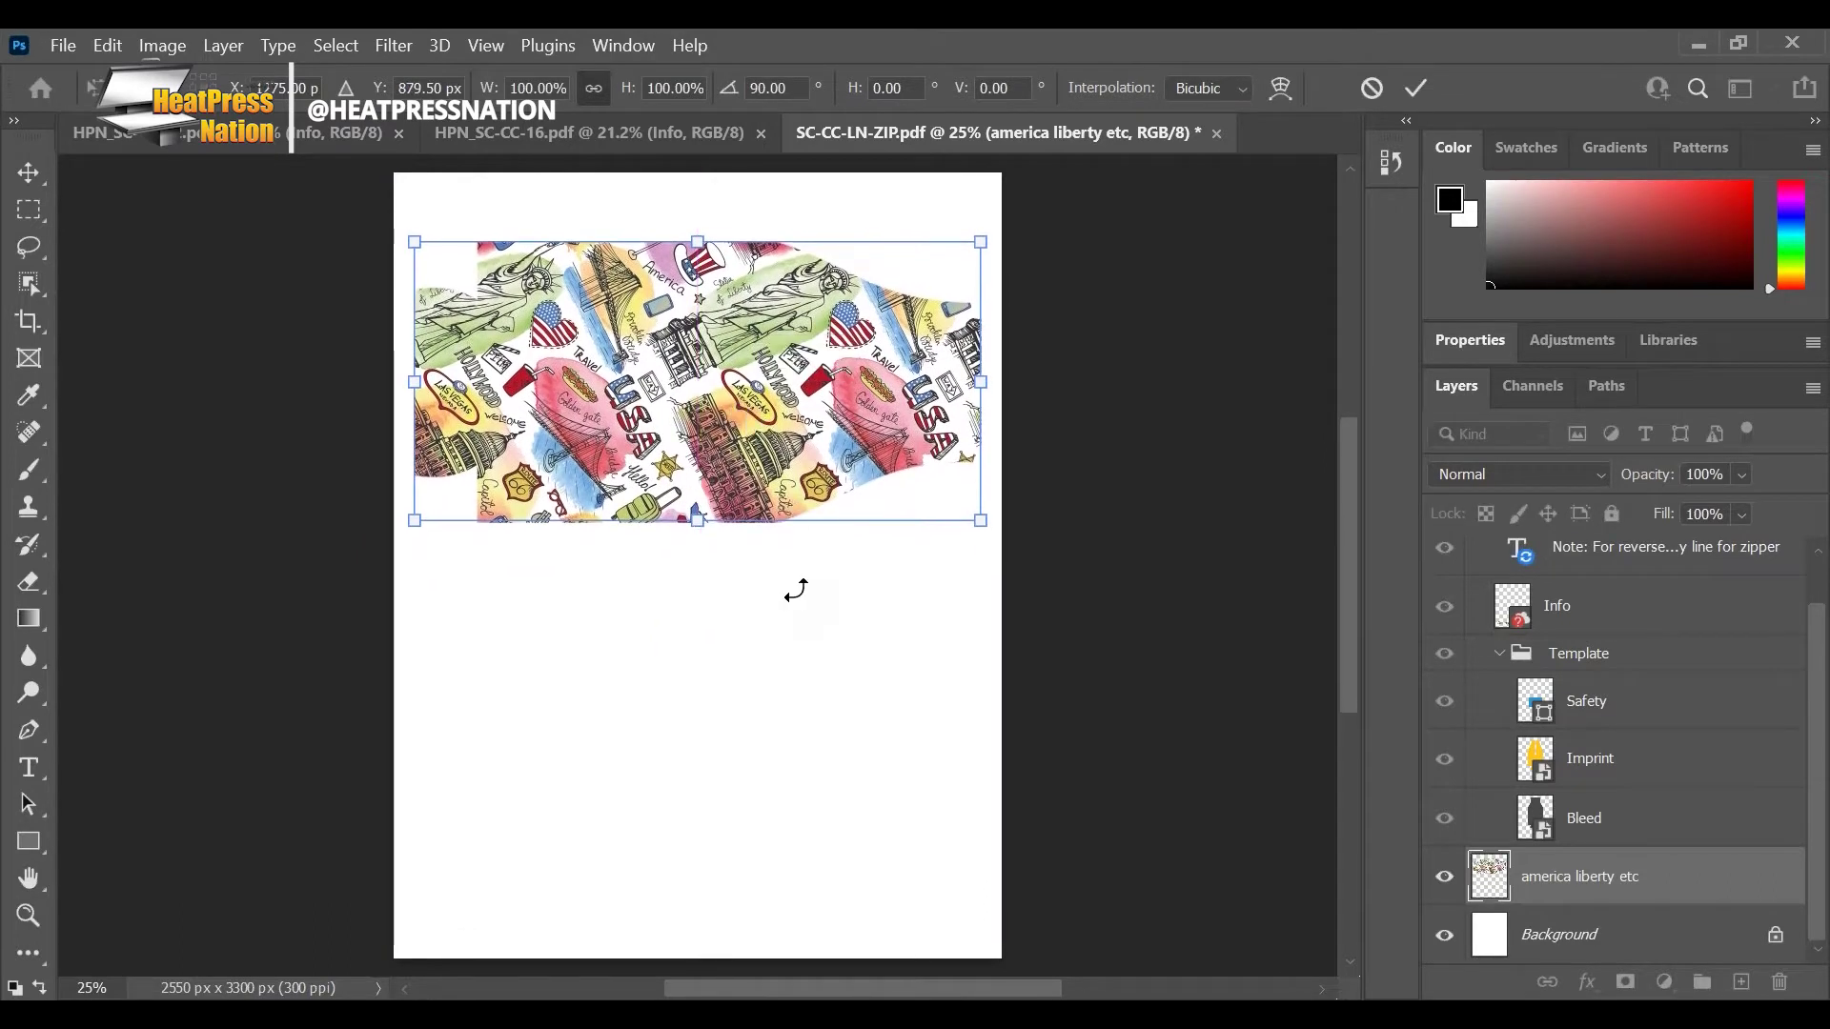
left_click(1417, 87)
Step: Duplicate the rotated bottle design and place the copy directly below it in the lower half of the page
right_click(1585, 872)
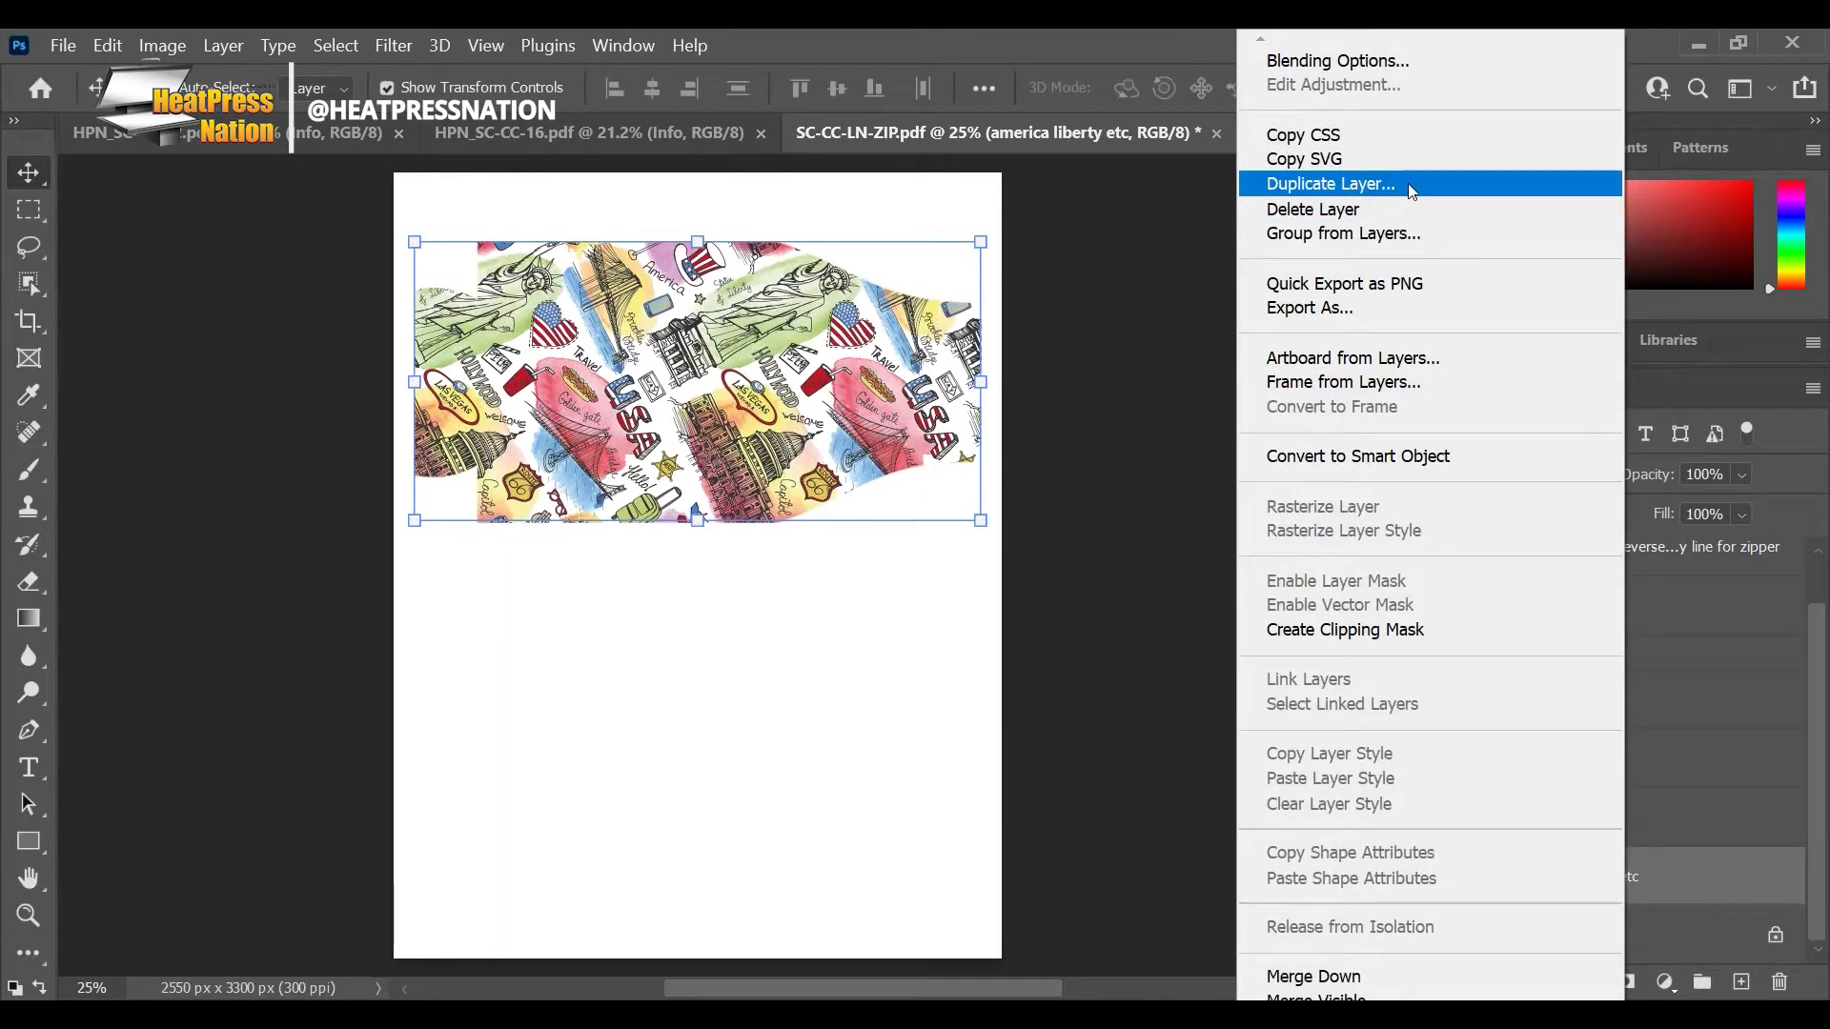
left_click(838, 668)
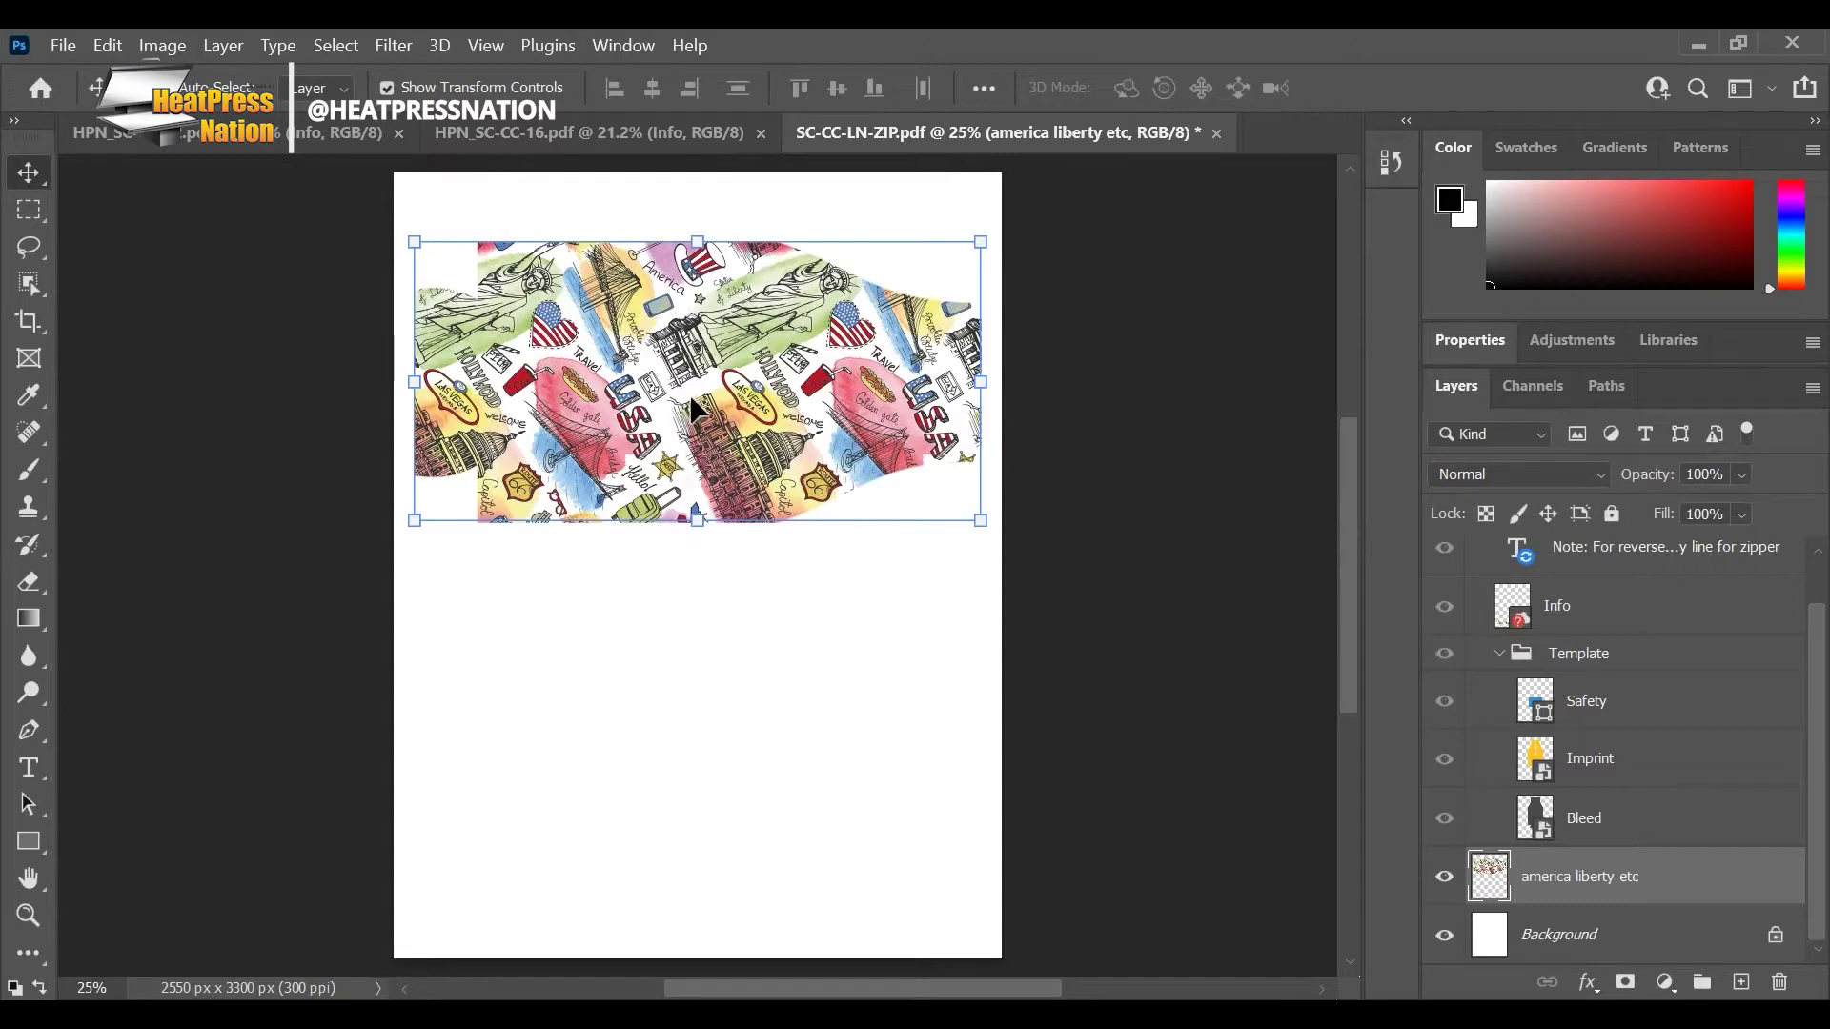
left_click_drag(699, 370, 700, 741)
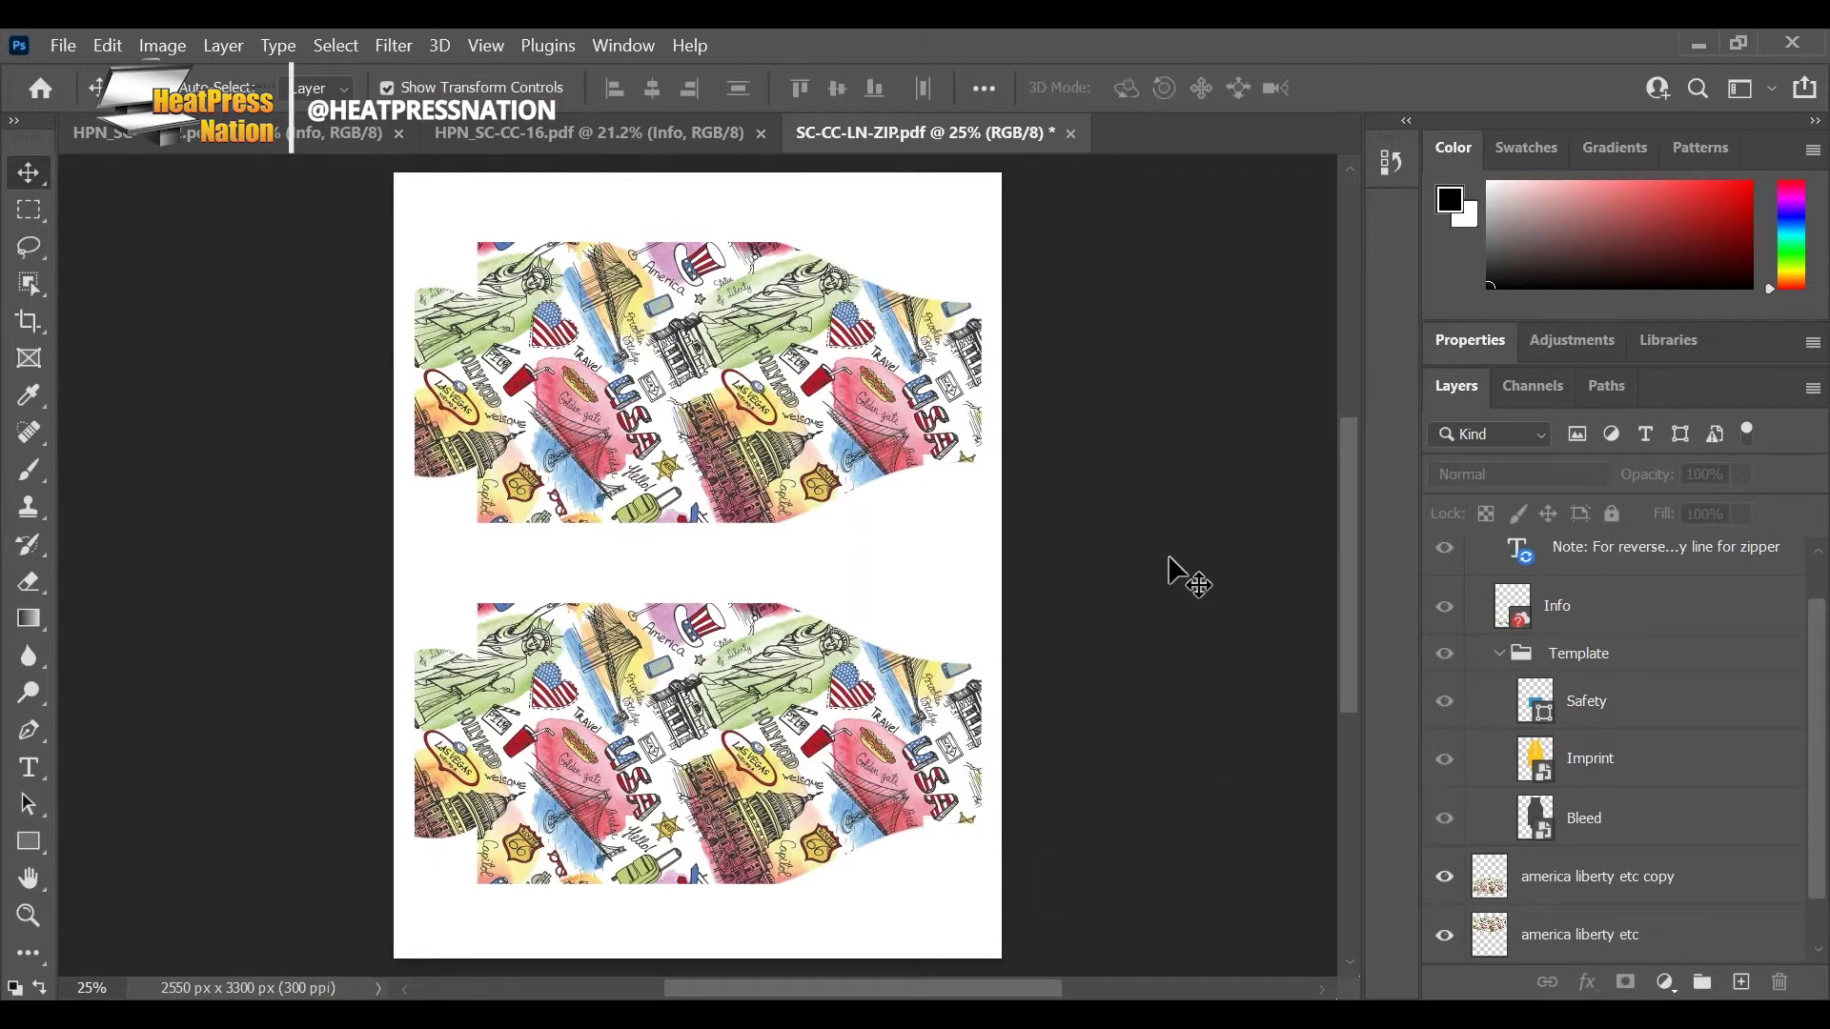
Step: Open the print settings for the document and select Sawgrass Print Manager as the printer
left_click(63, 45)
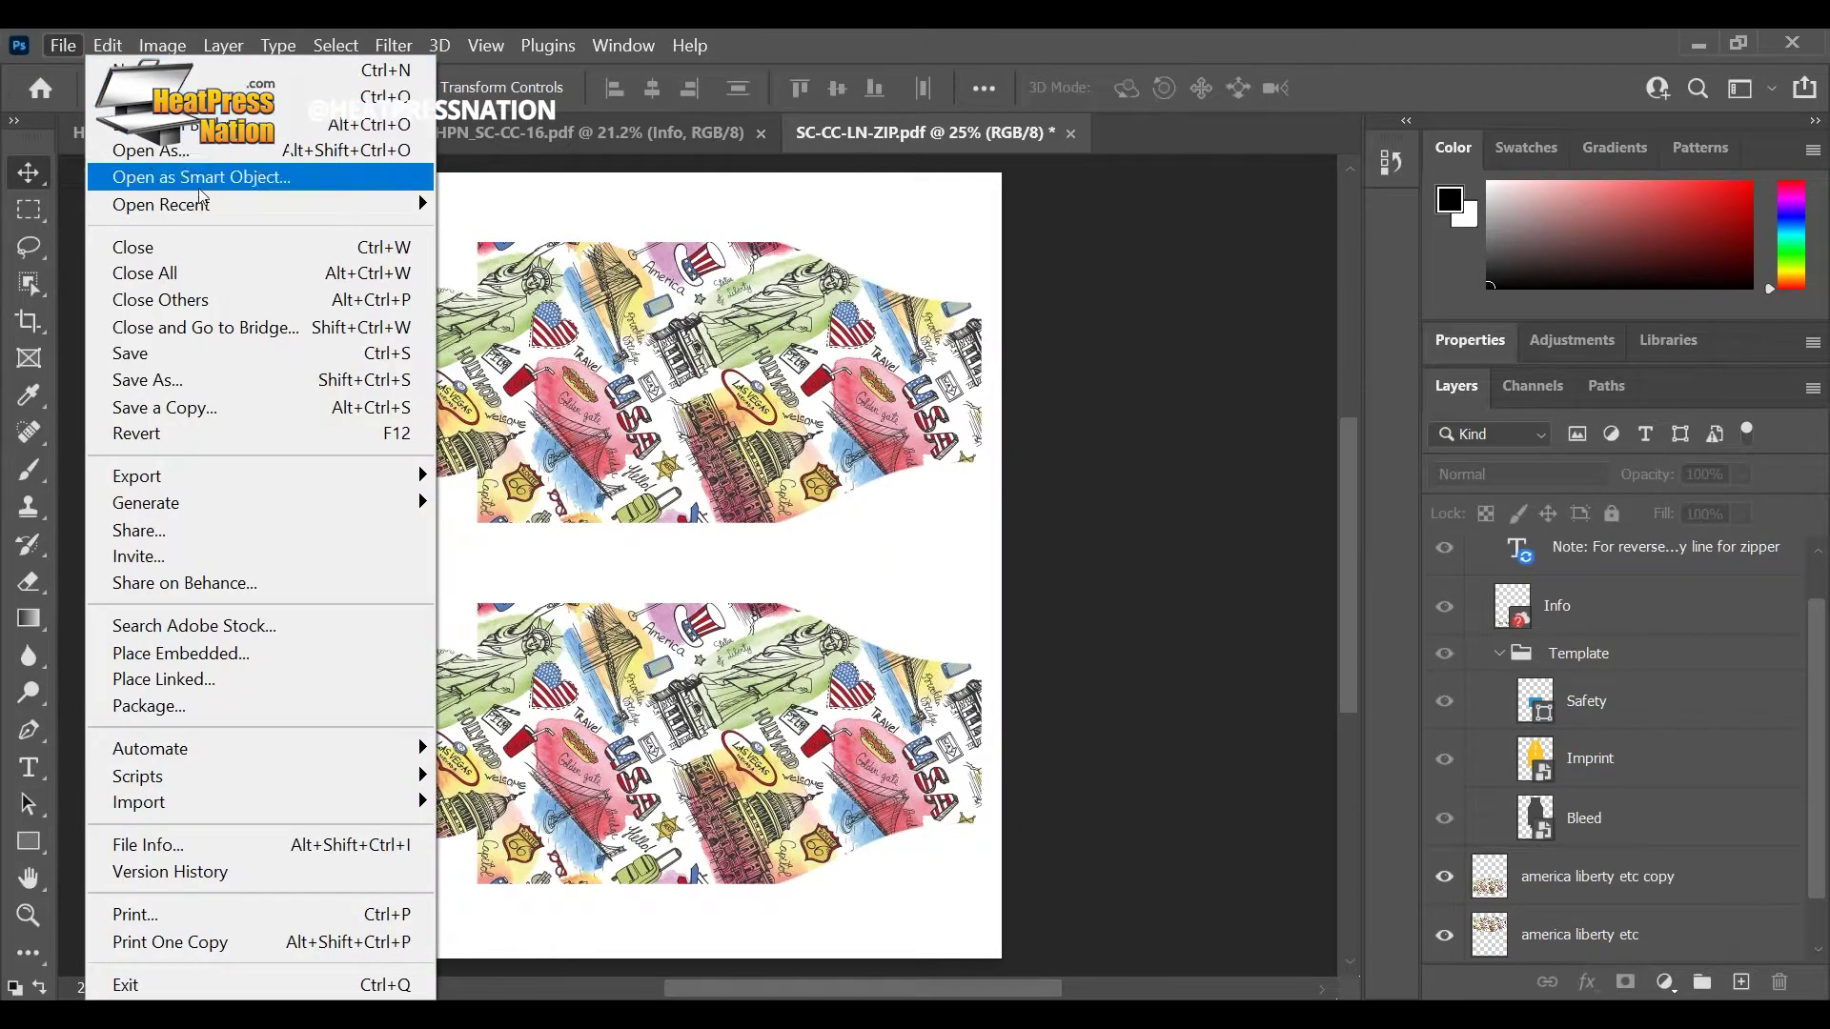
left_click(229, 918)
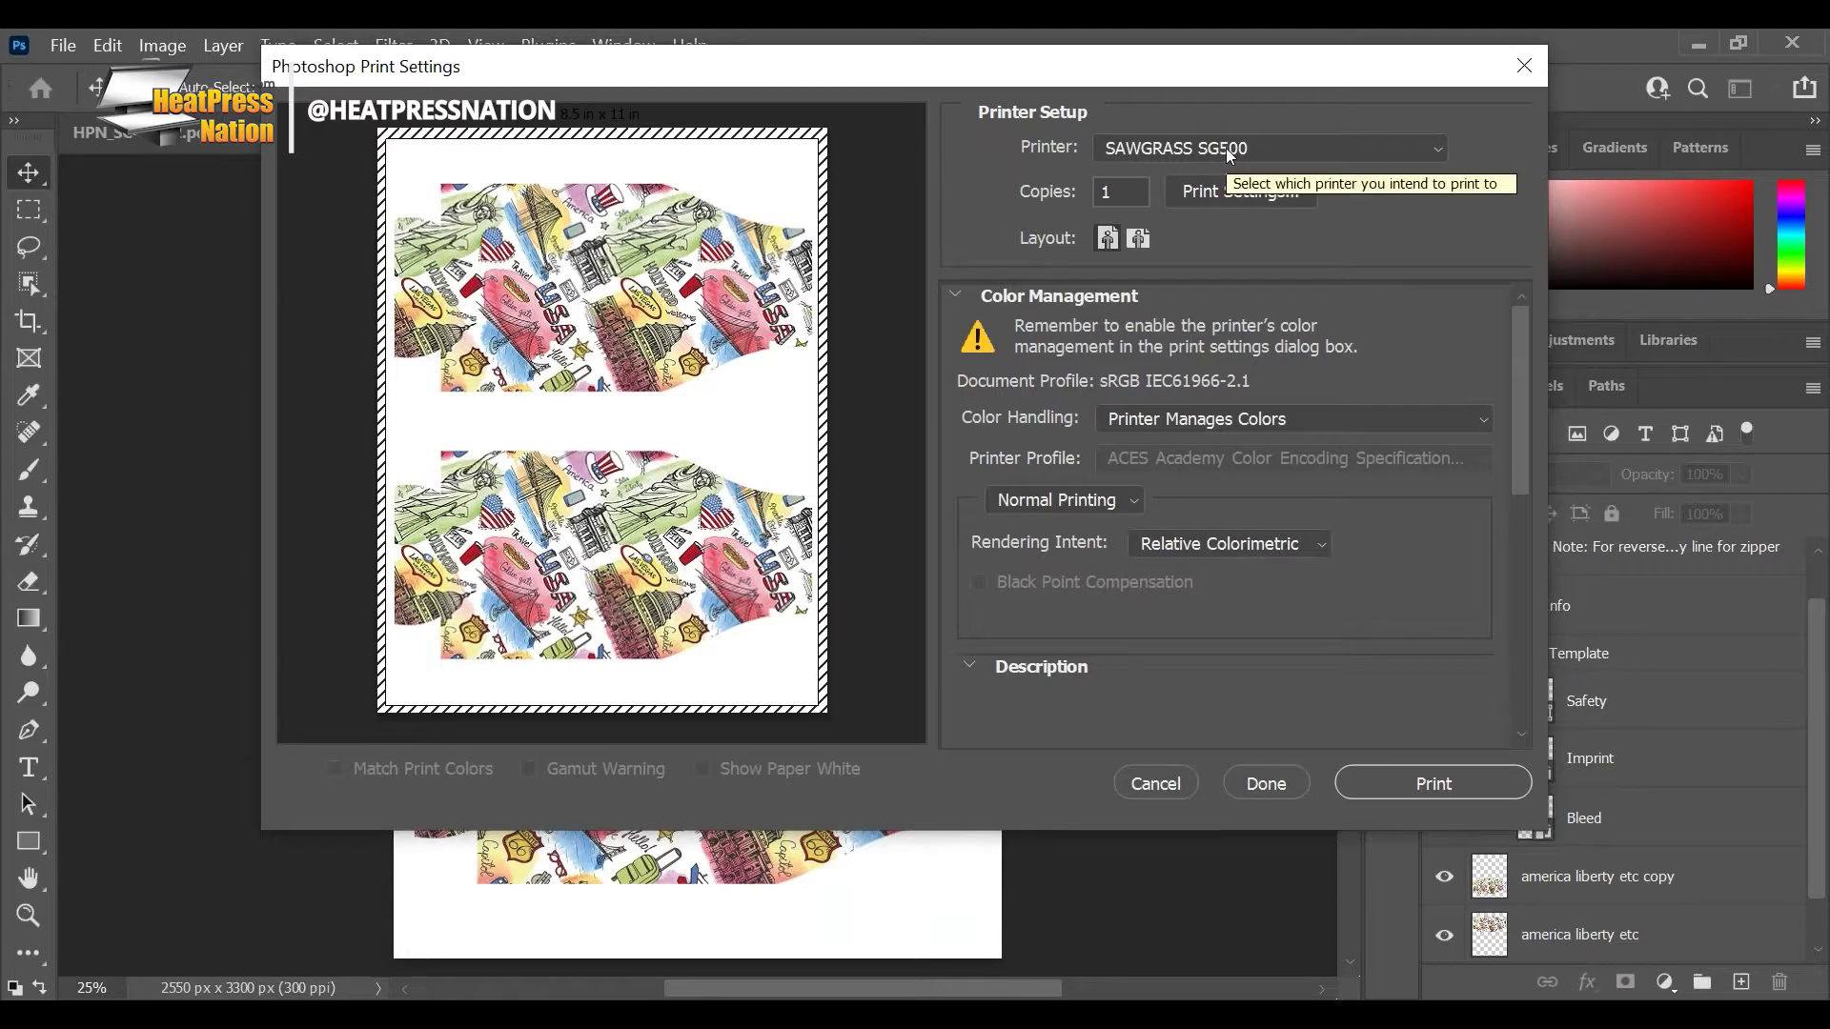
left_click(1226, 146)
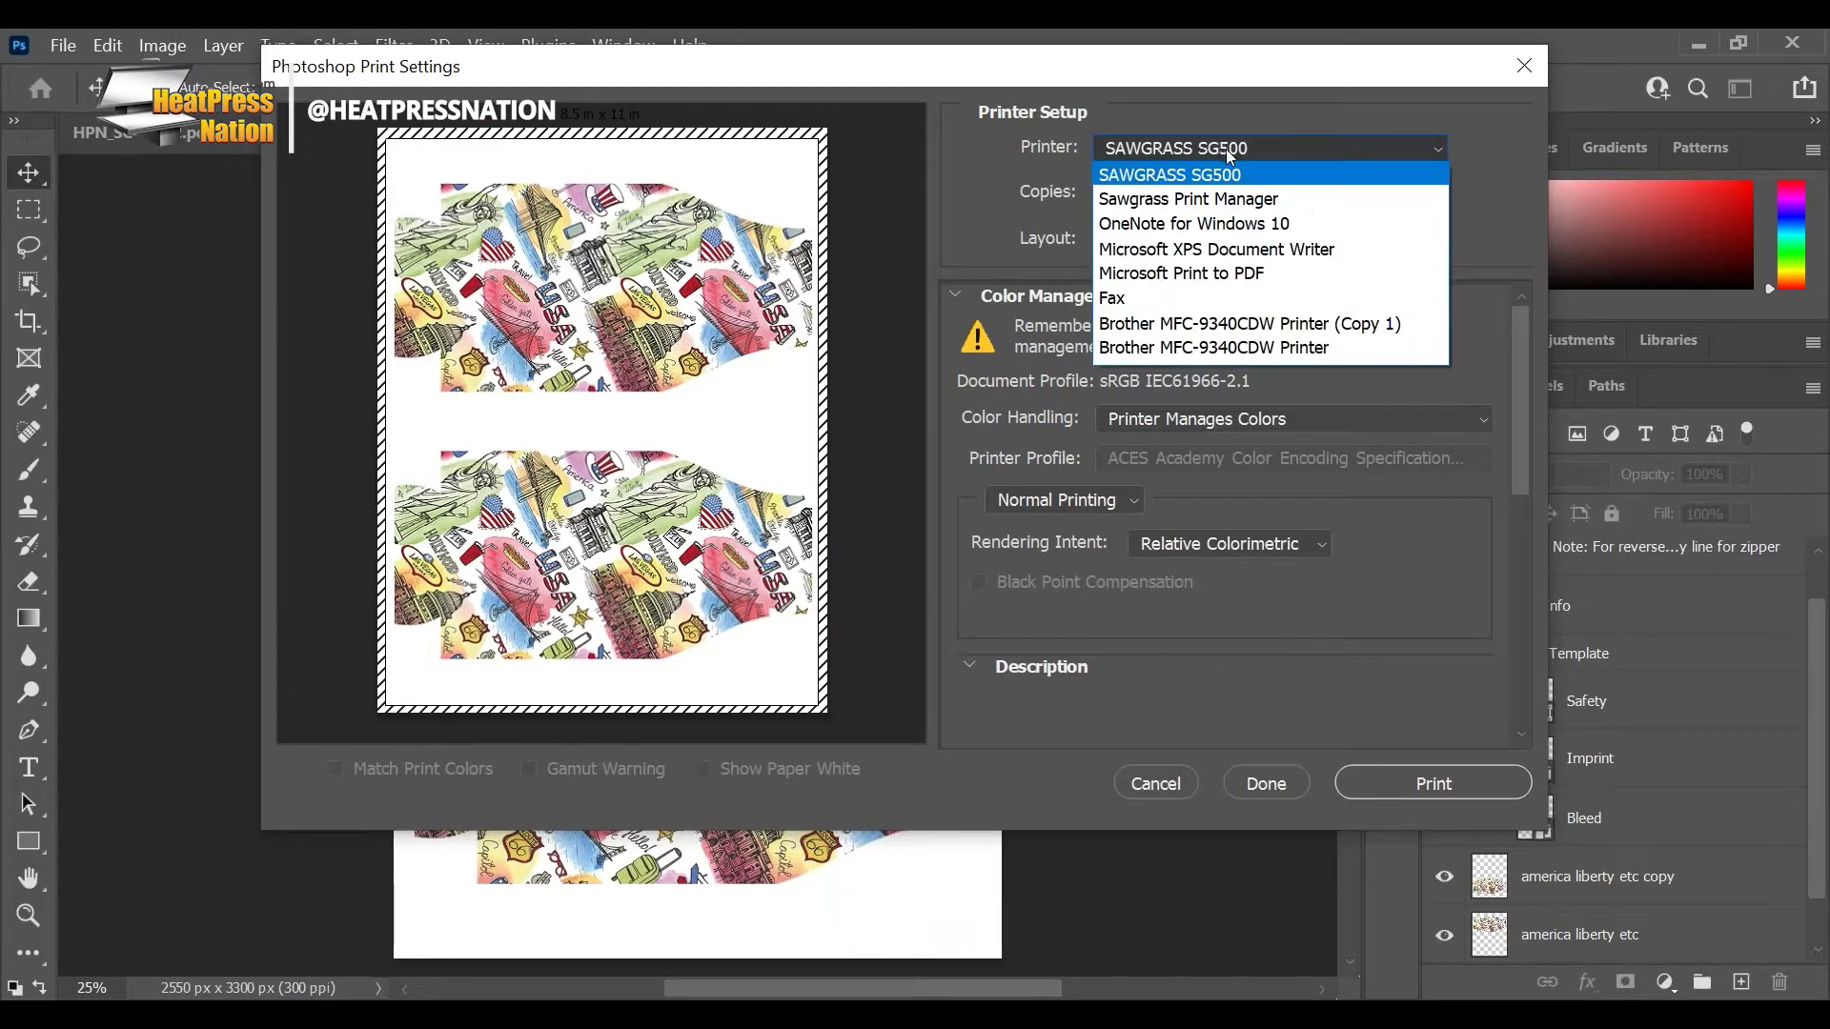
left_click(1227, 194)
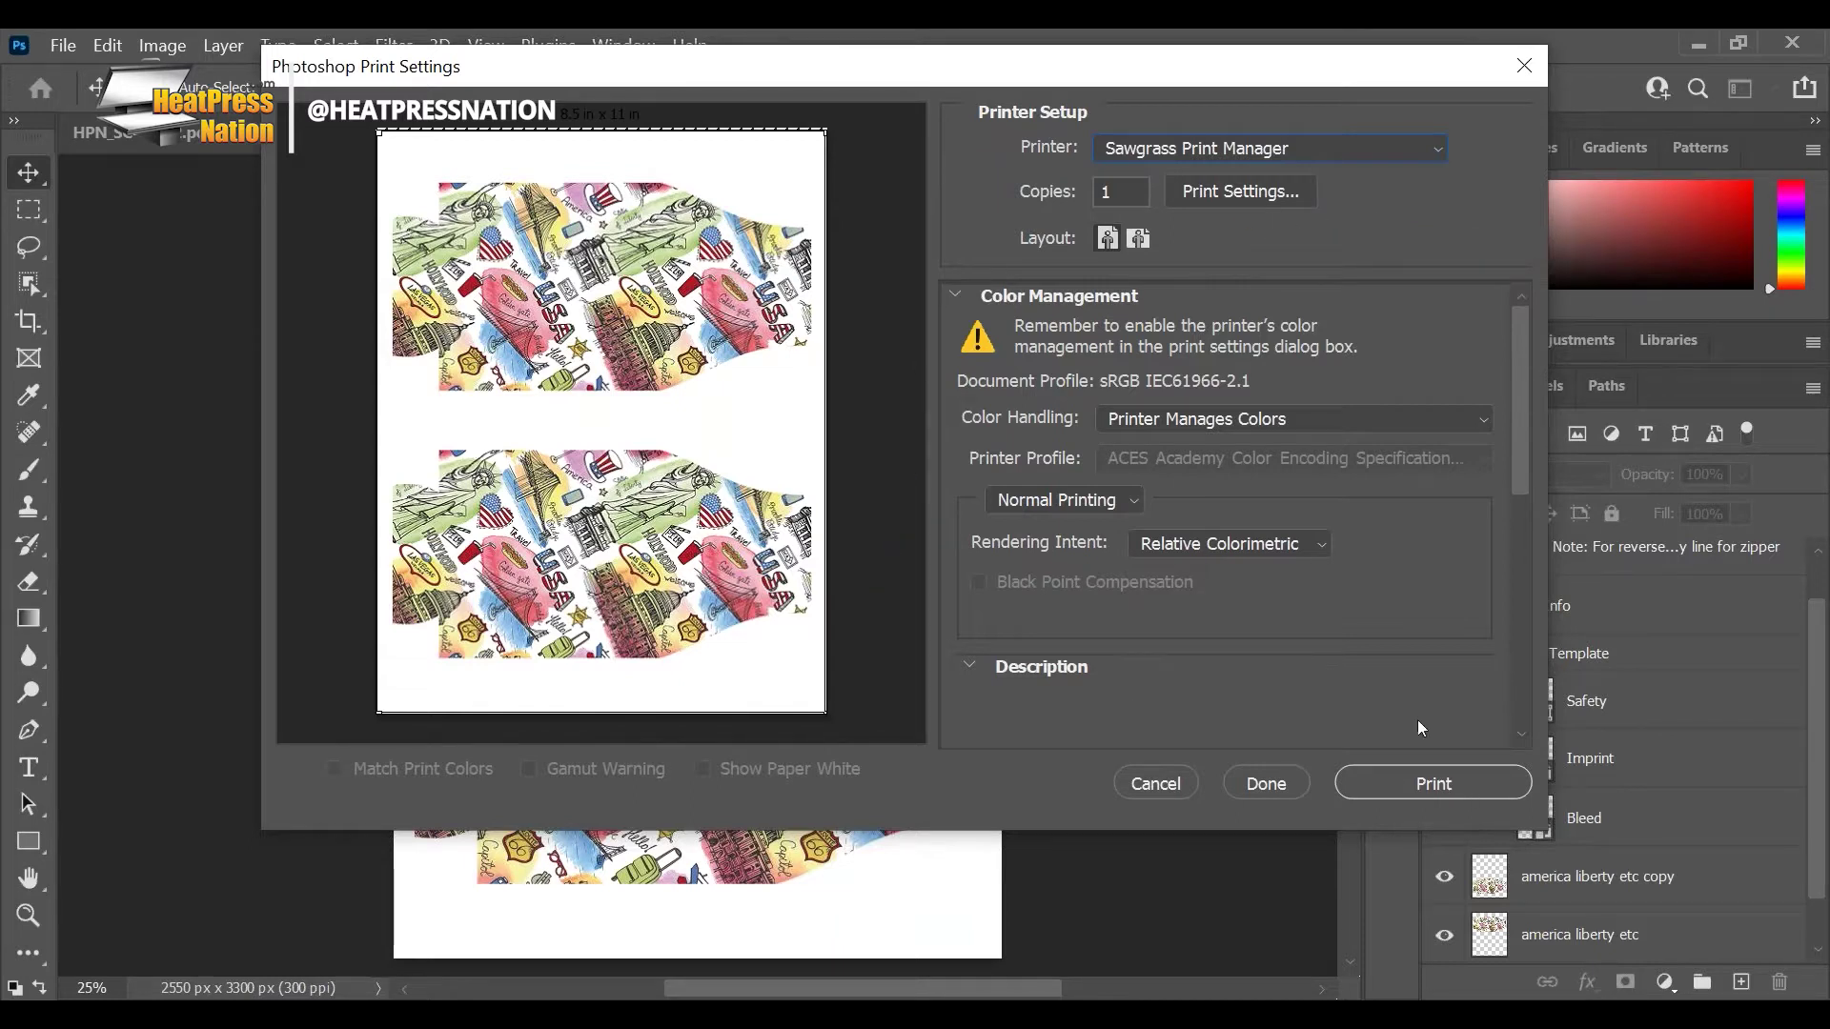
Step: Switch the printer to SAWGRASS SG500 and back to Sawgrass Print Manager, and send the page to print
left_click(1252, 153)
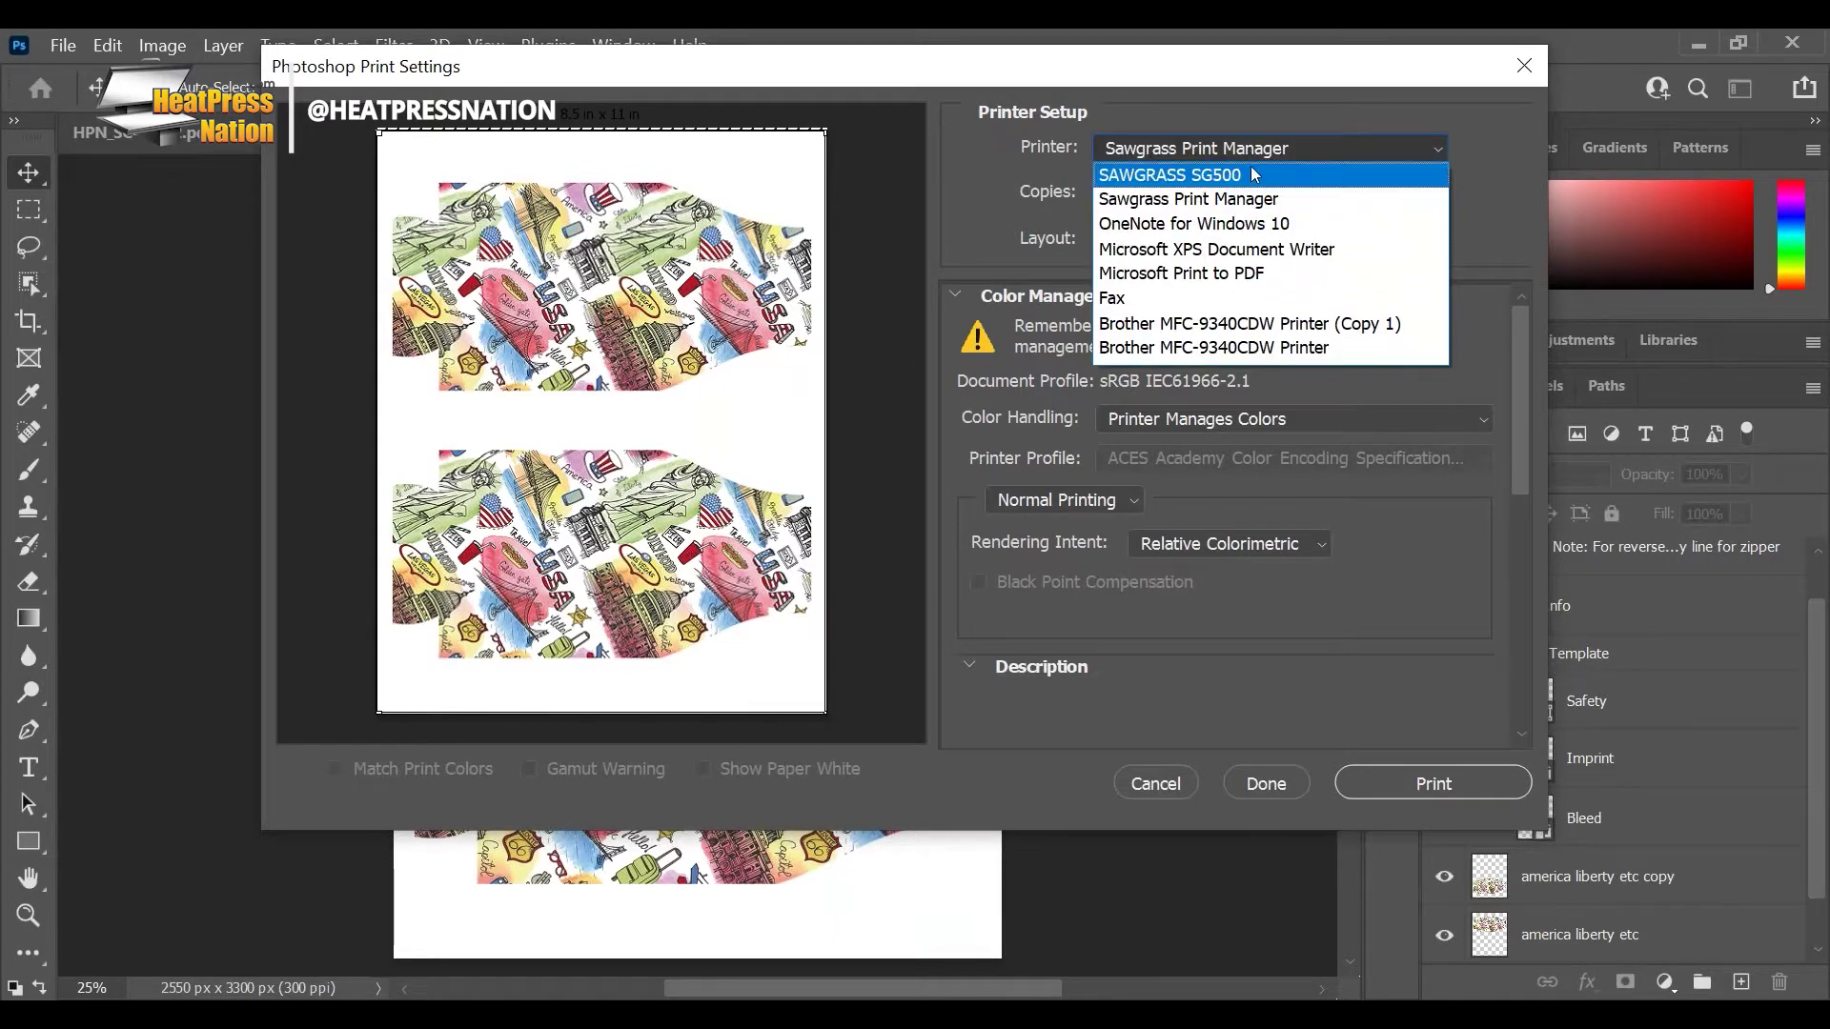
left_click(1256, 175)
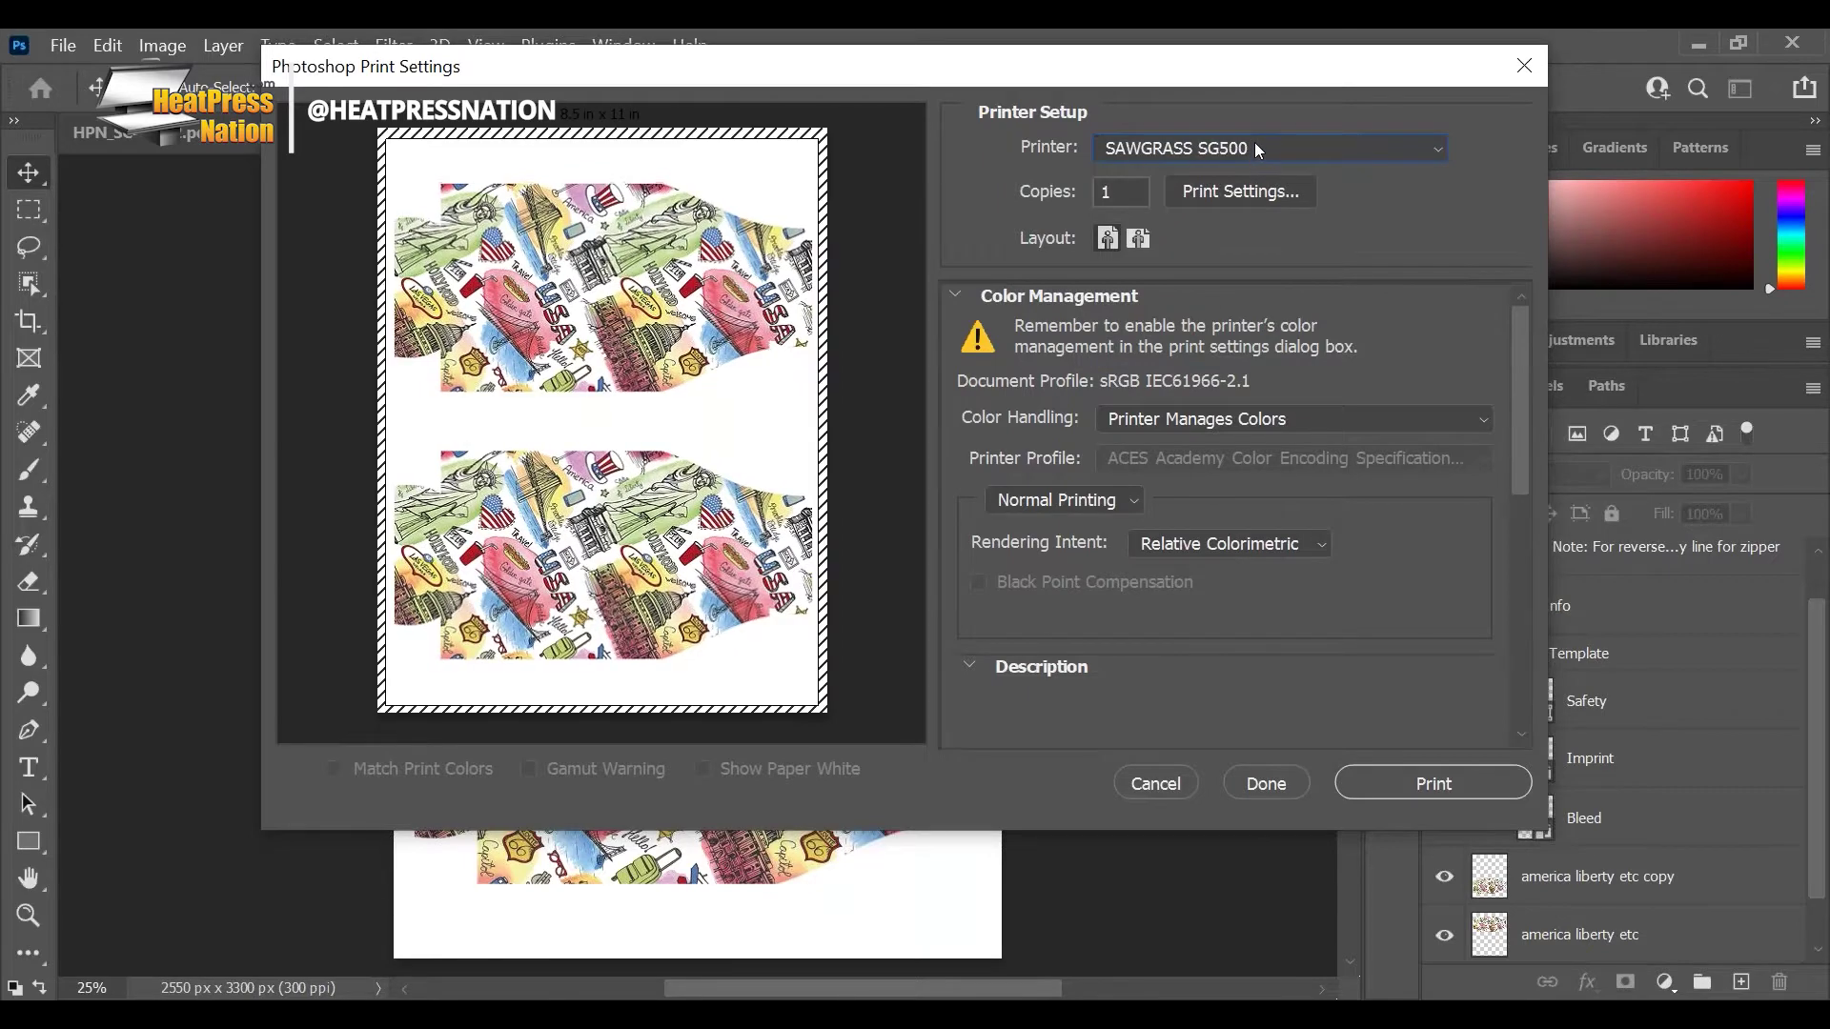
left_click(1258, 149)
left_click(1260, 199)
left_click(1452, 780)
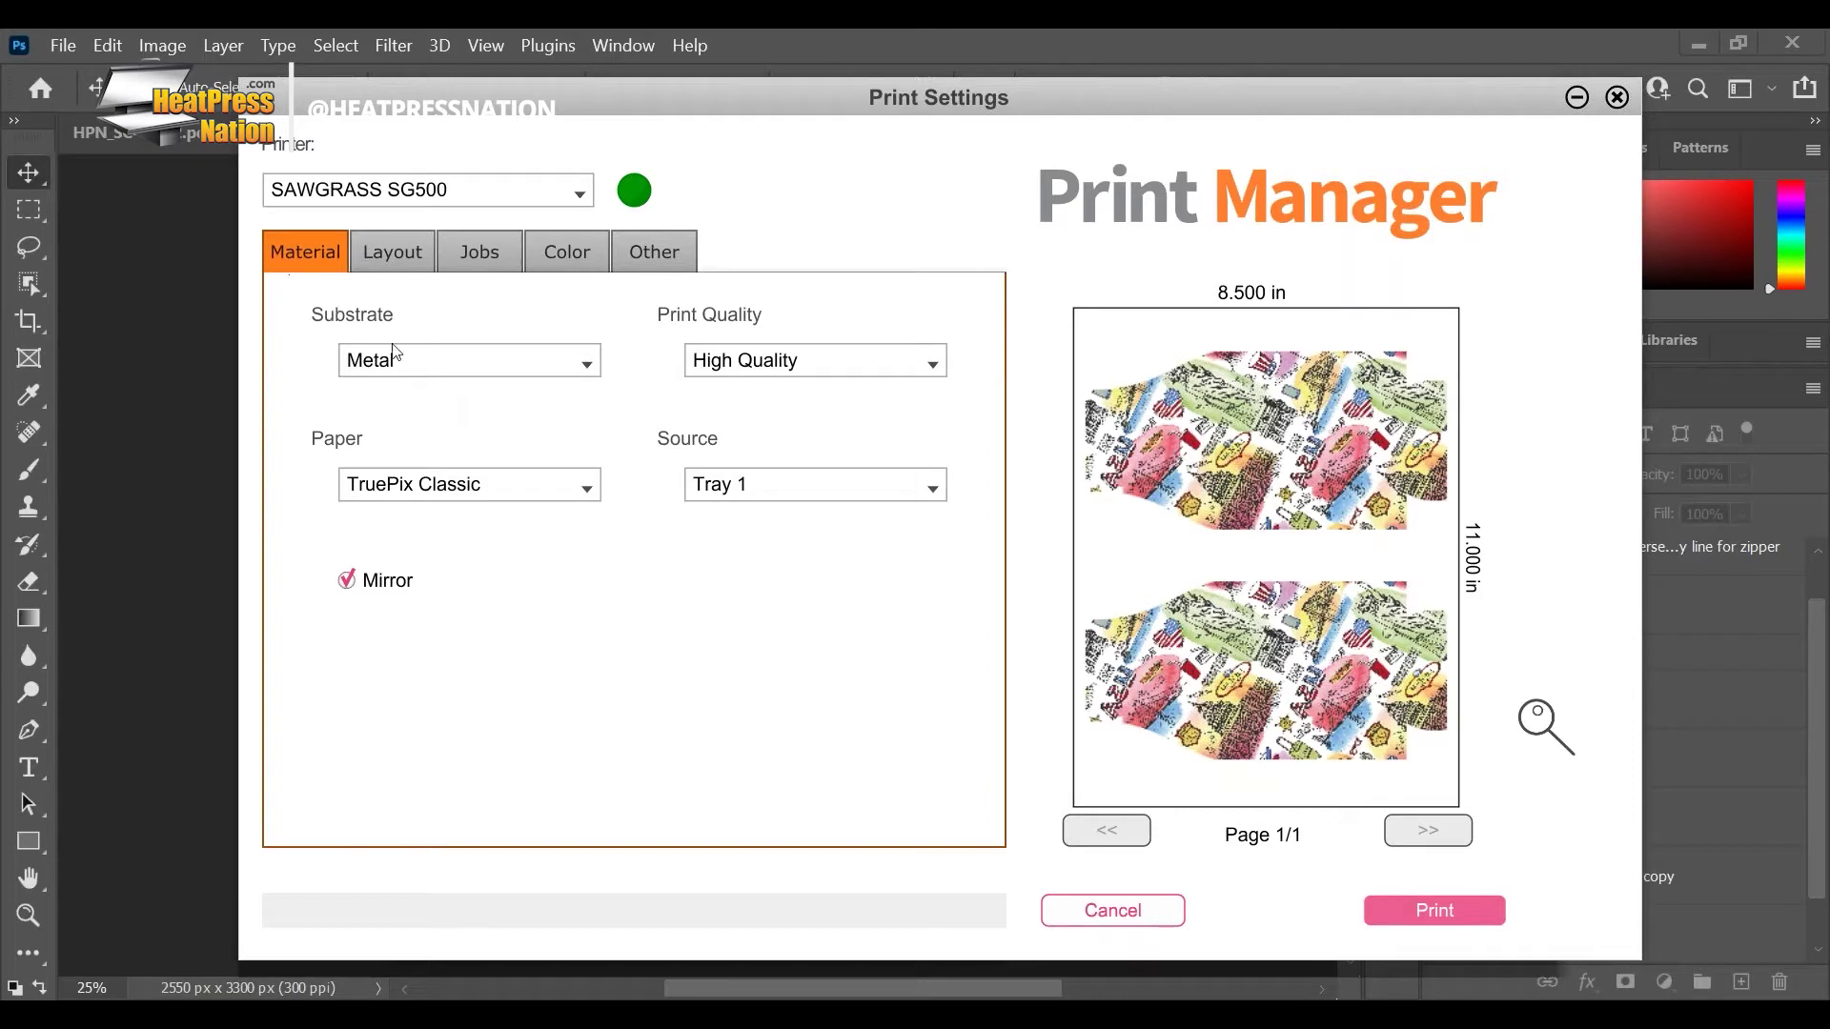
Step: Set the print substrate to Polyester and the paper to TexPrint-R
left_click(494, 365)
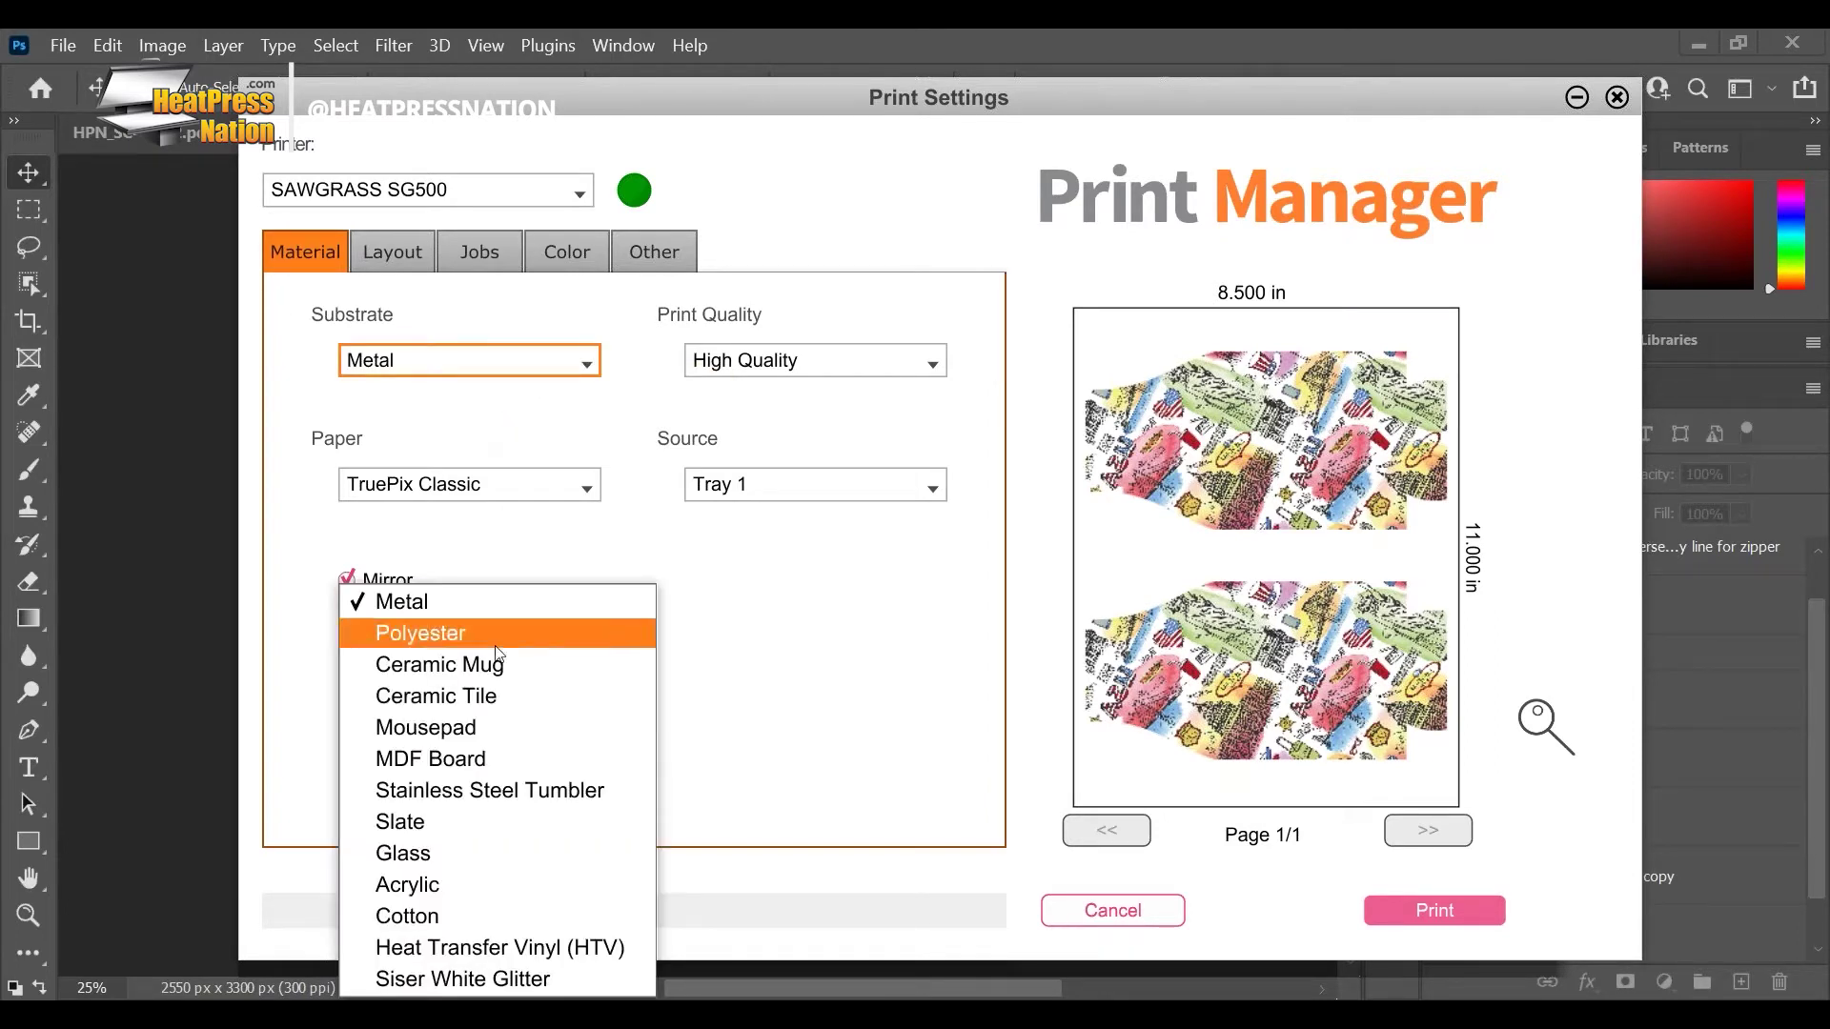
key("Escape")
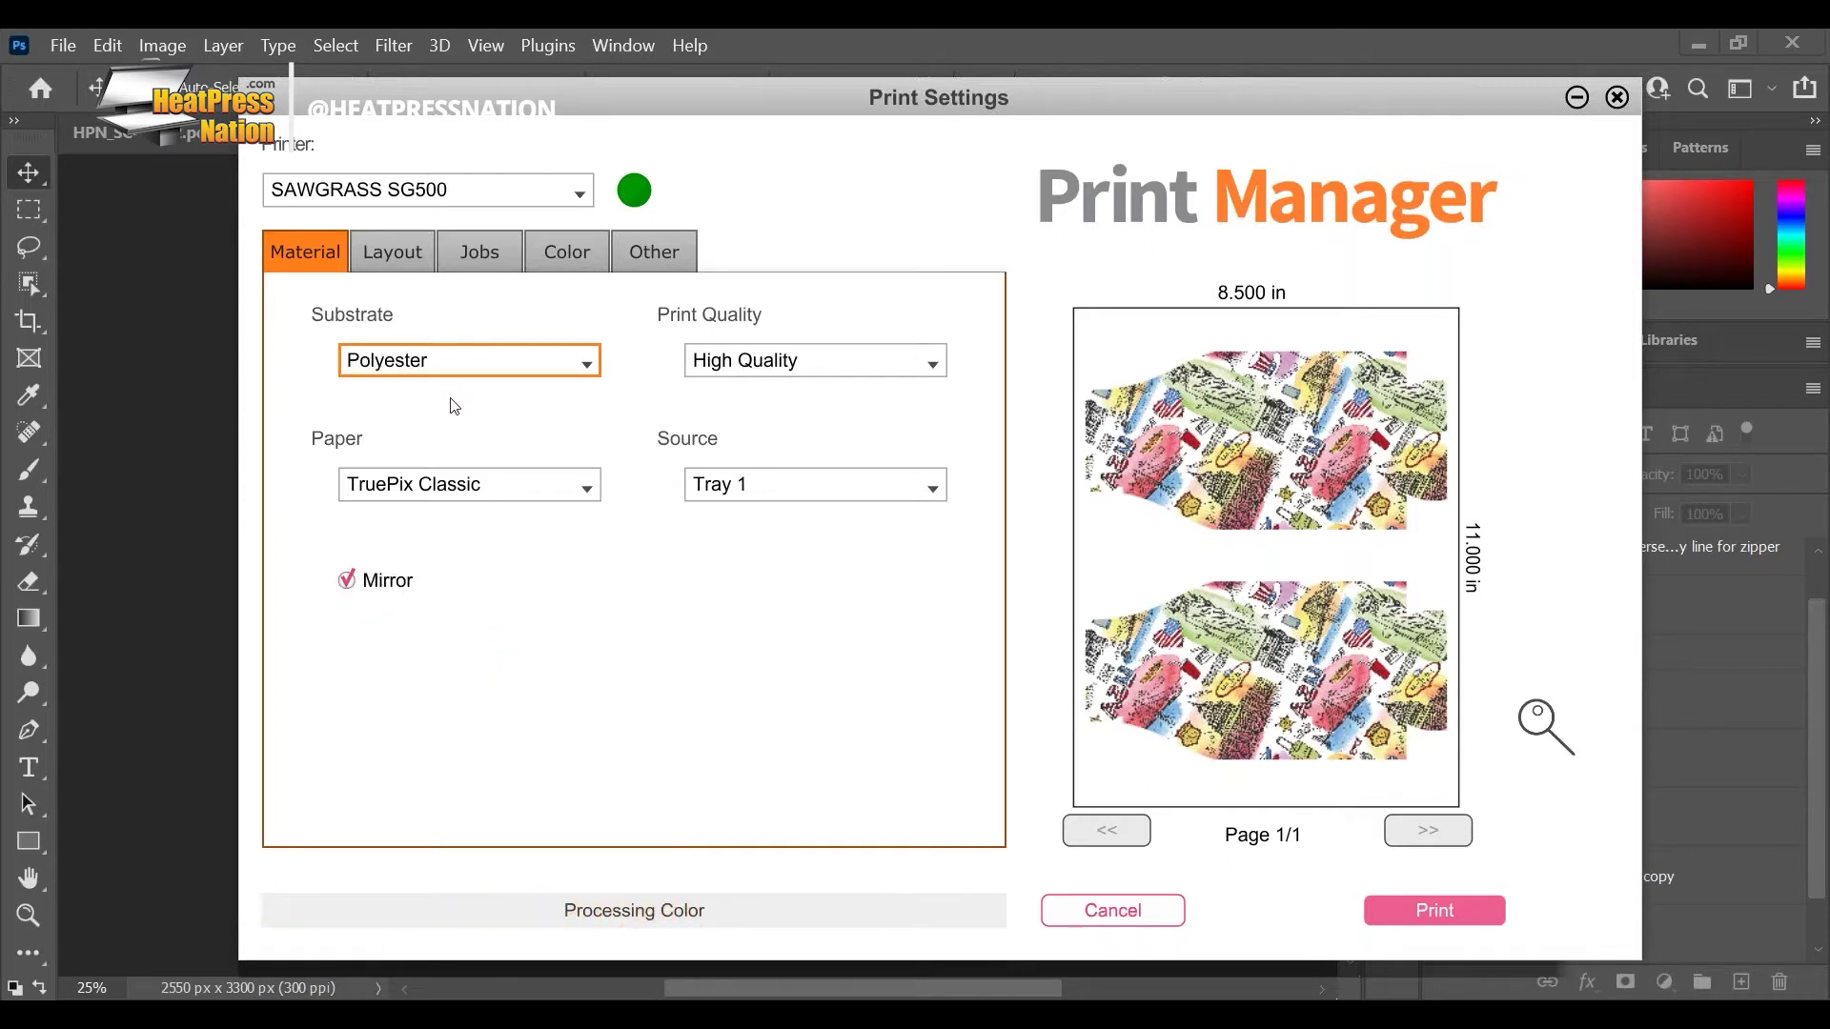
left_click(500, 500)
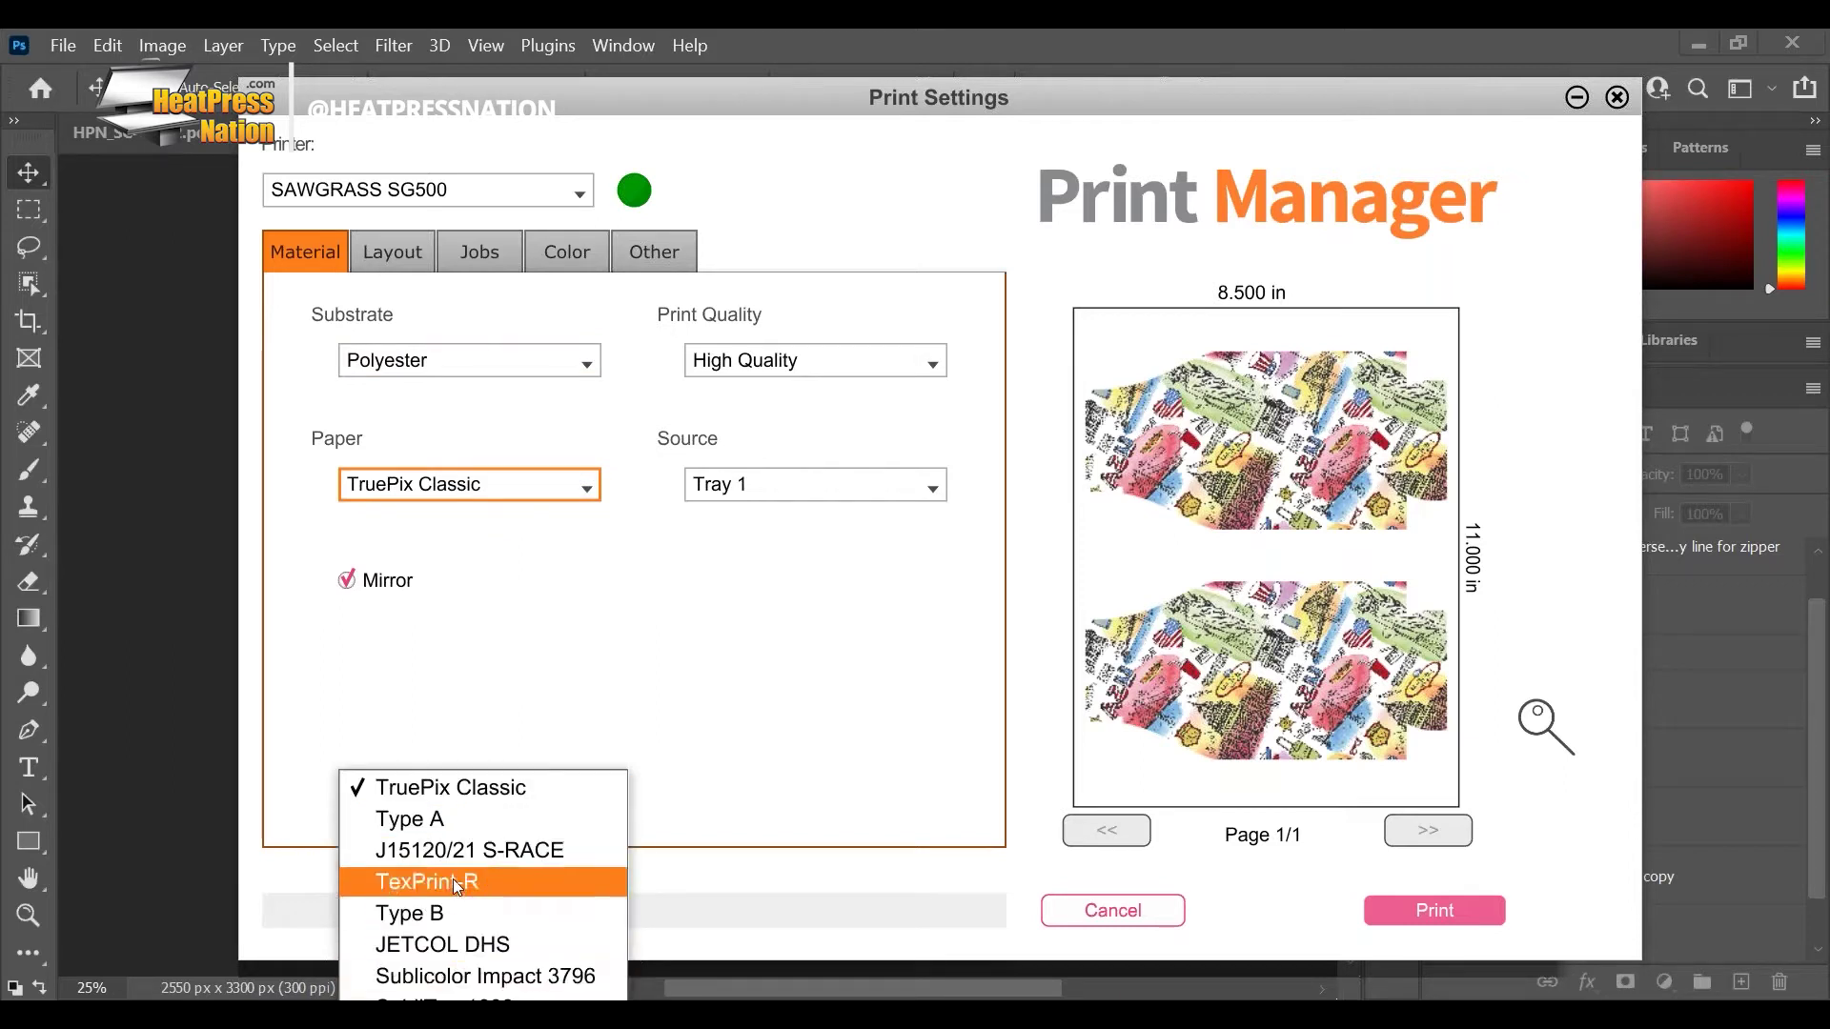
key("Escape")
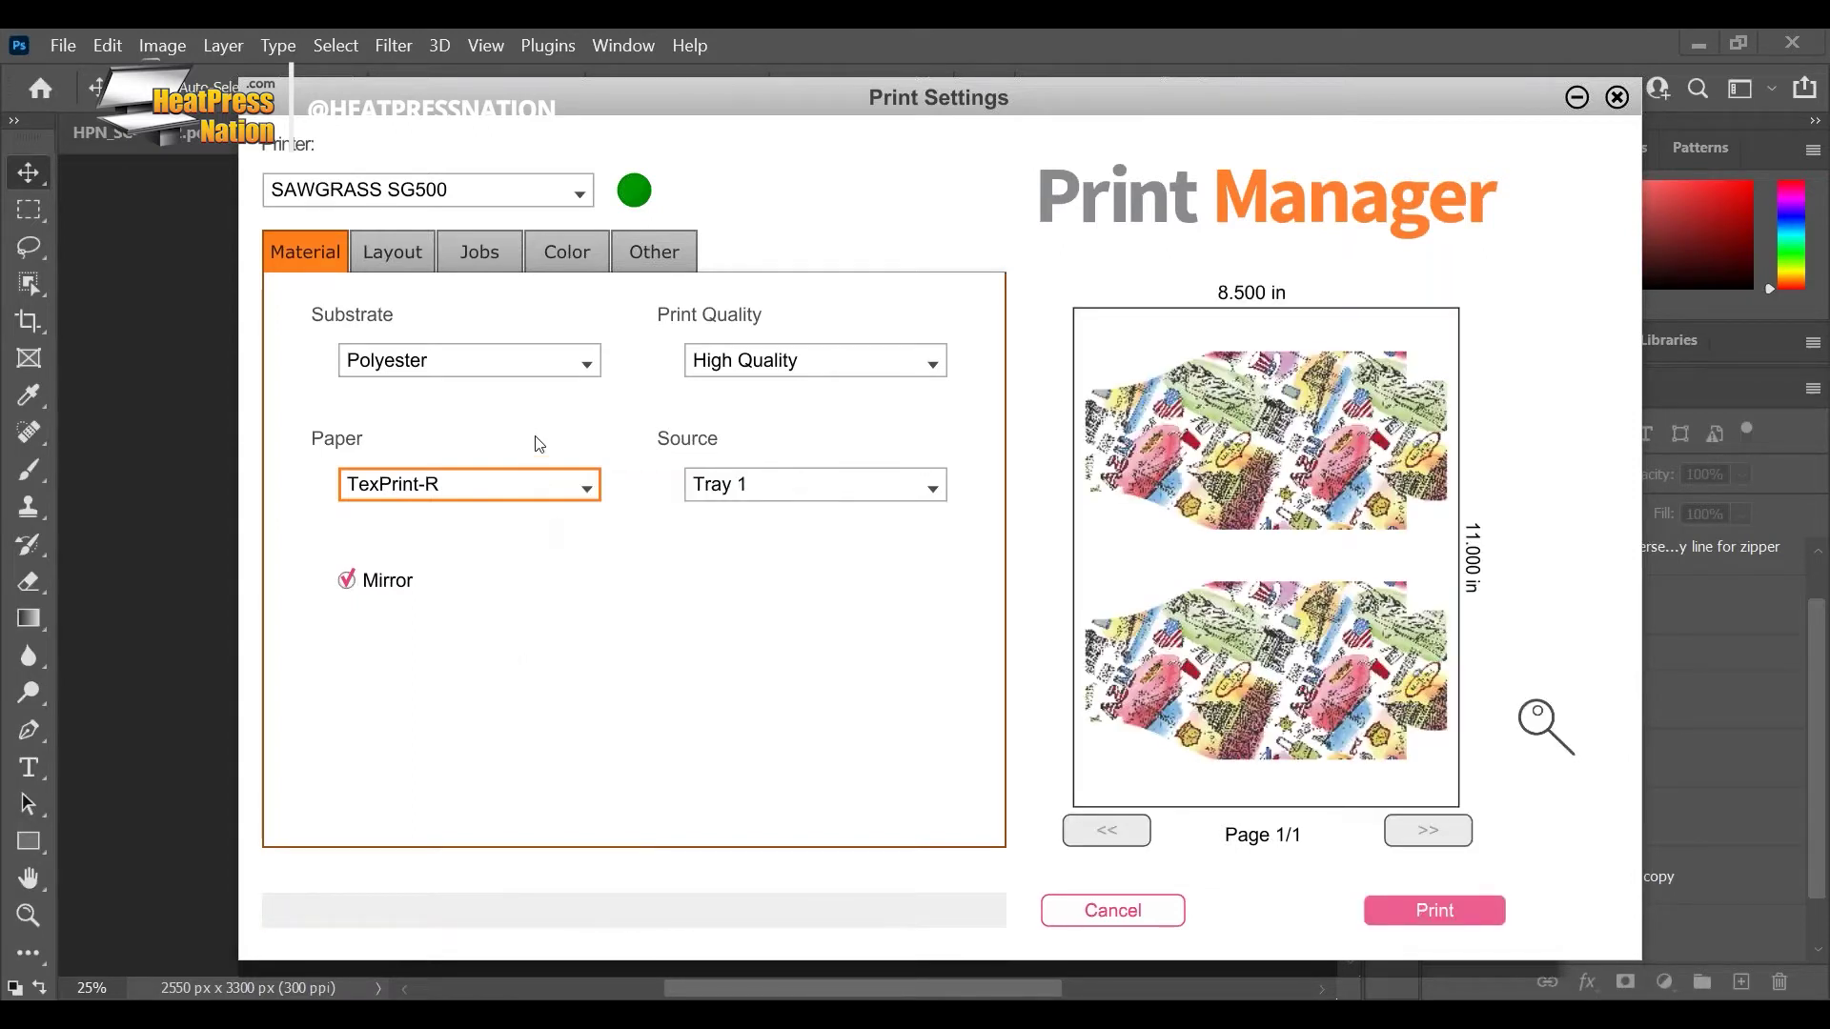
Step: Change the print color mode from Photographic to Vivid
left_click(553, 253)
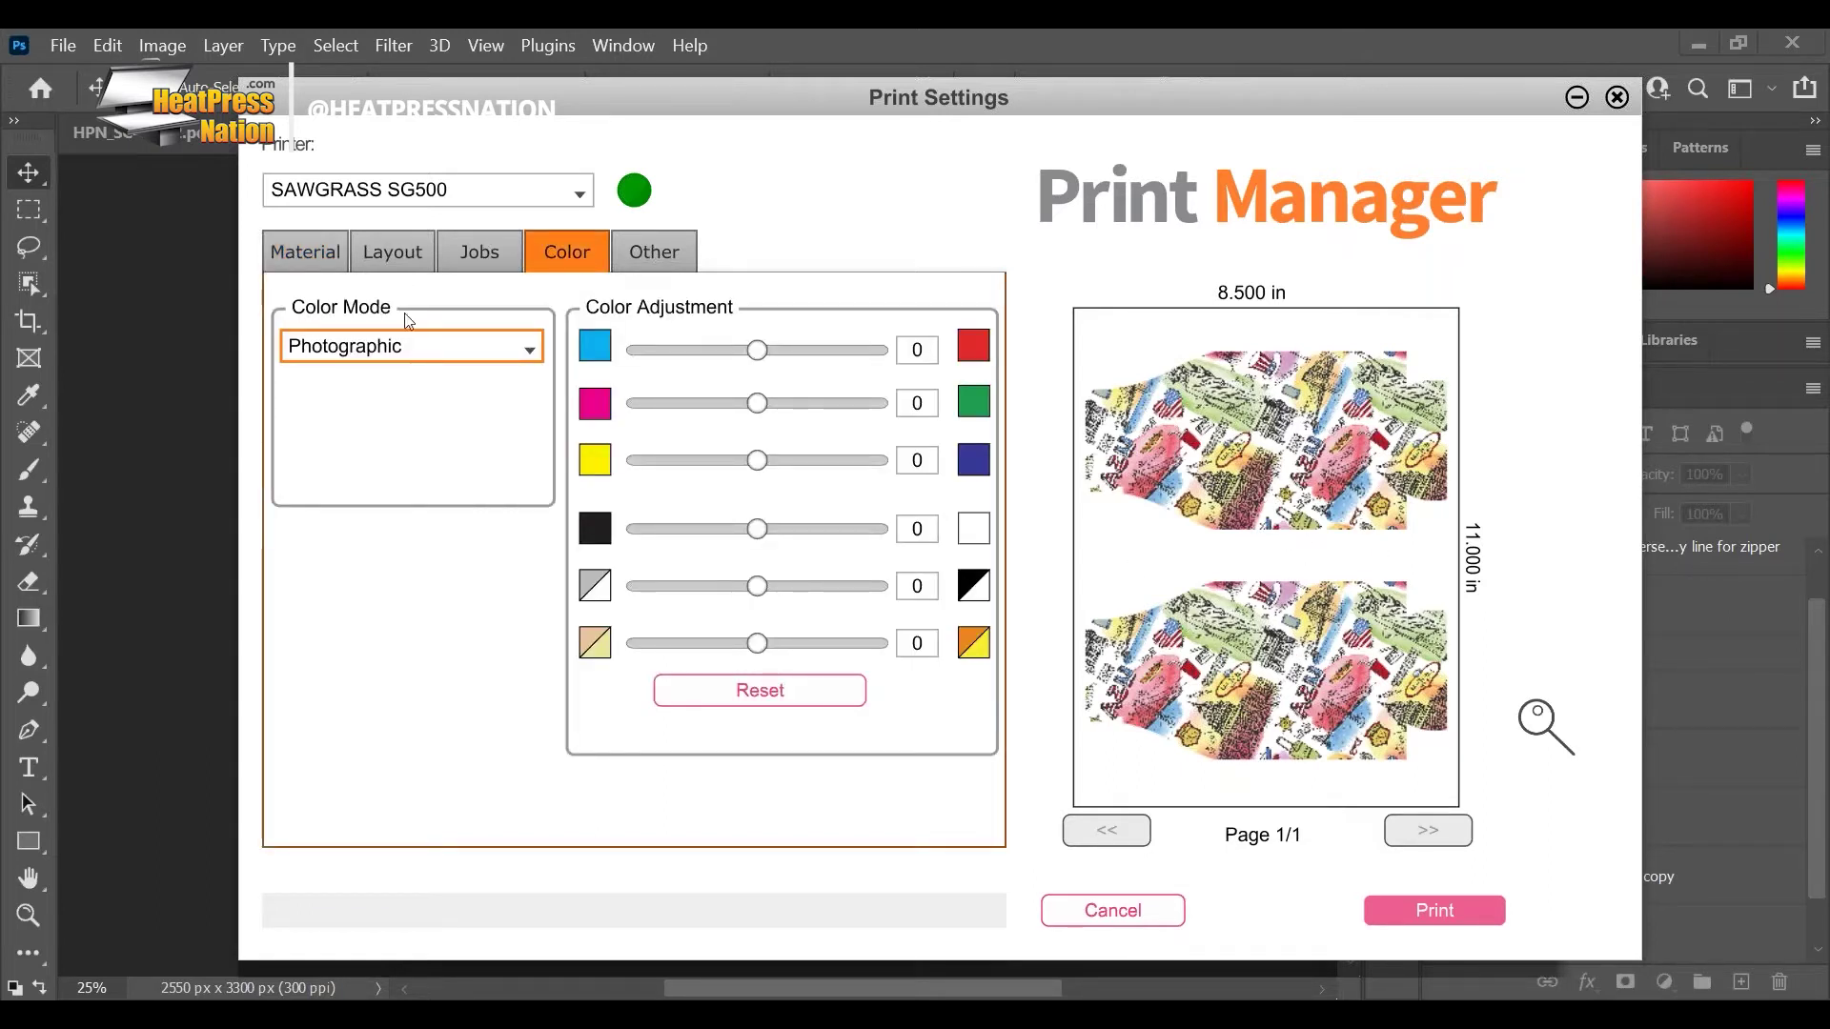
left_click(412, 367)
left_click(395, 413)
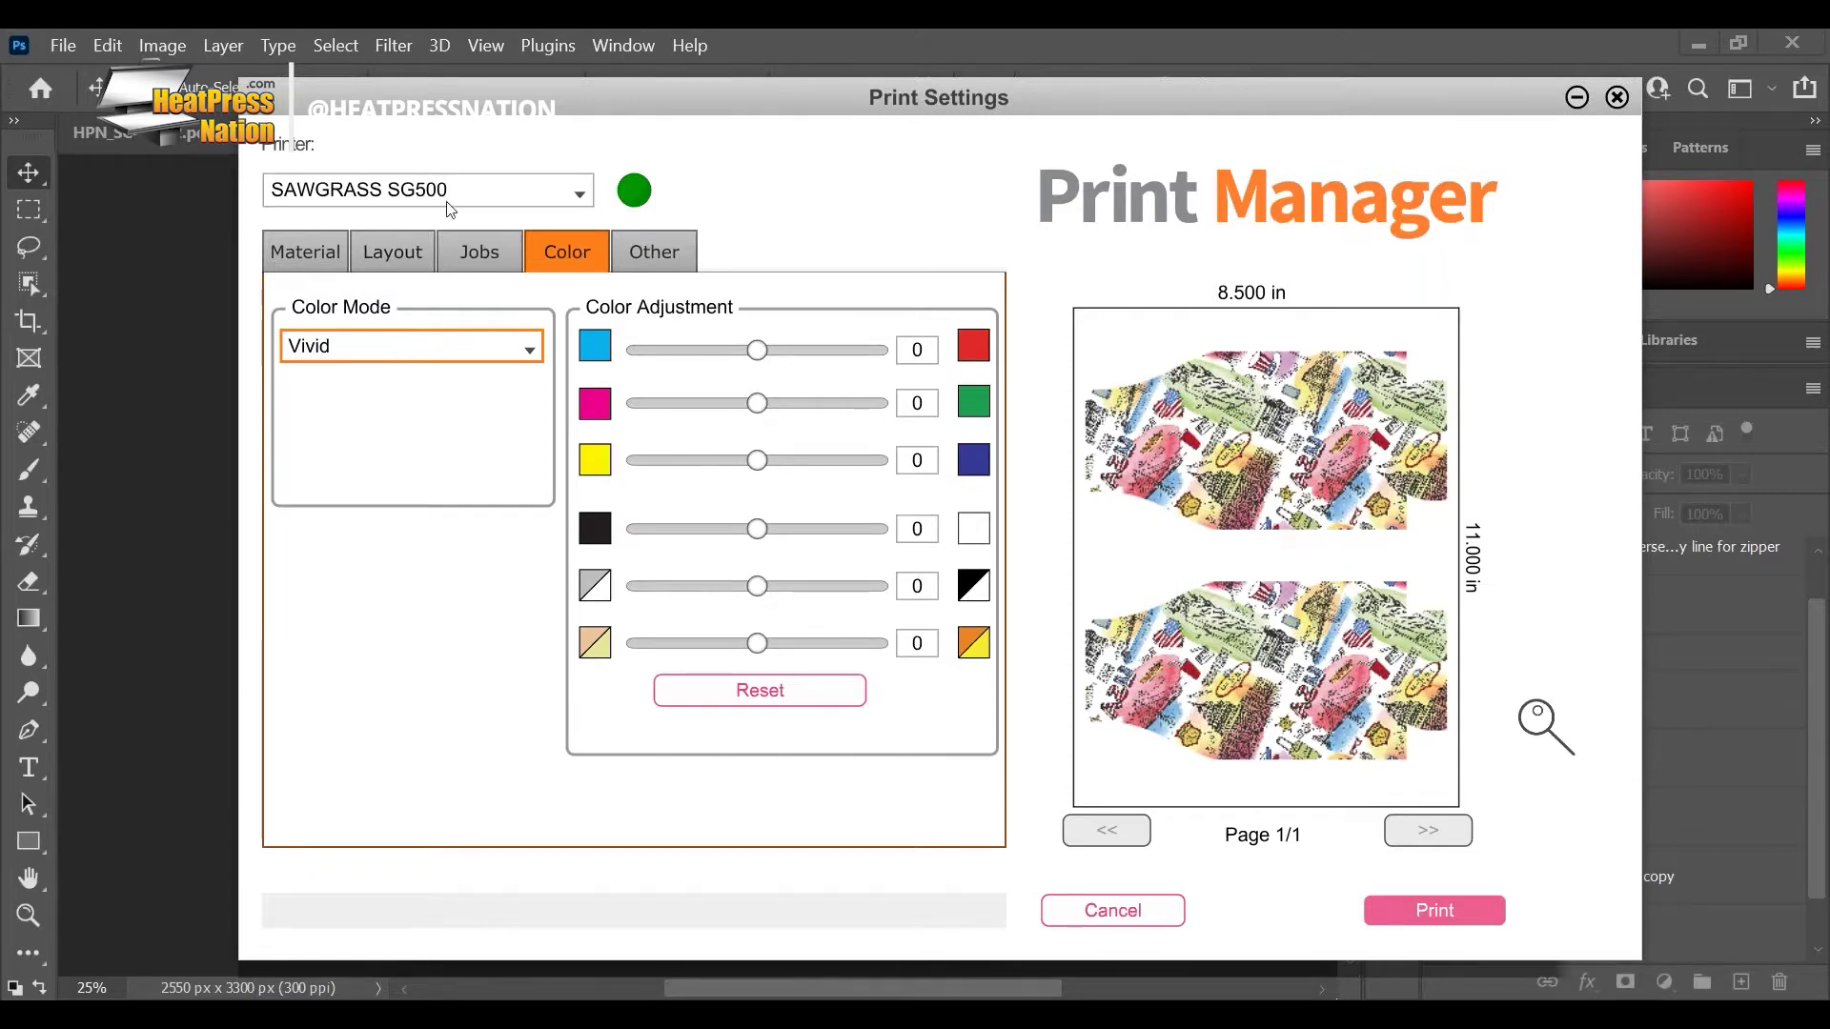
Step: Review the job, layout, material and color settings, and send the two bottle designs to the printer
left_click(481, 256)
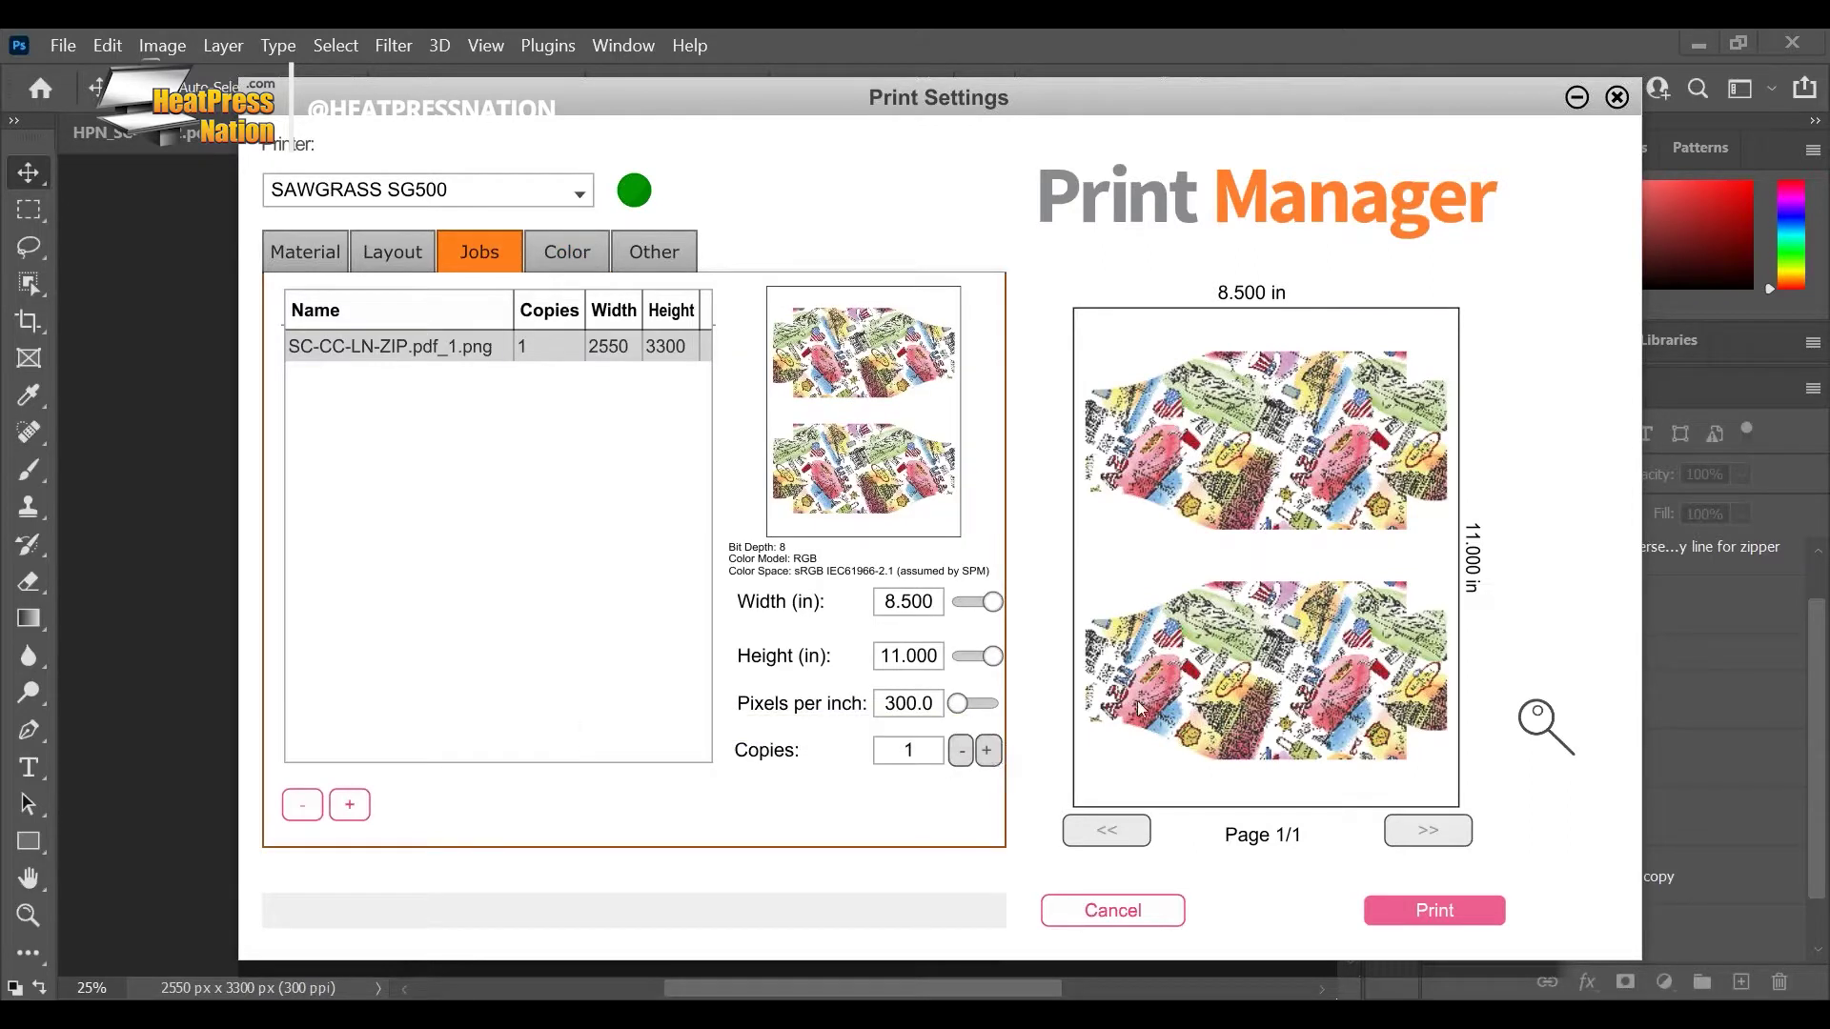
left_click(427, 255)
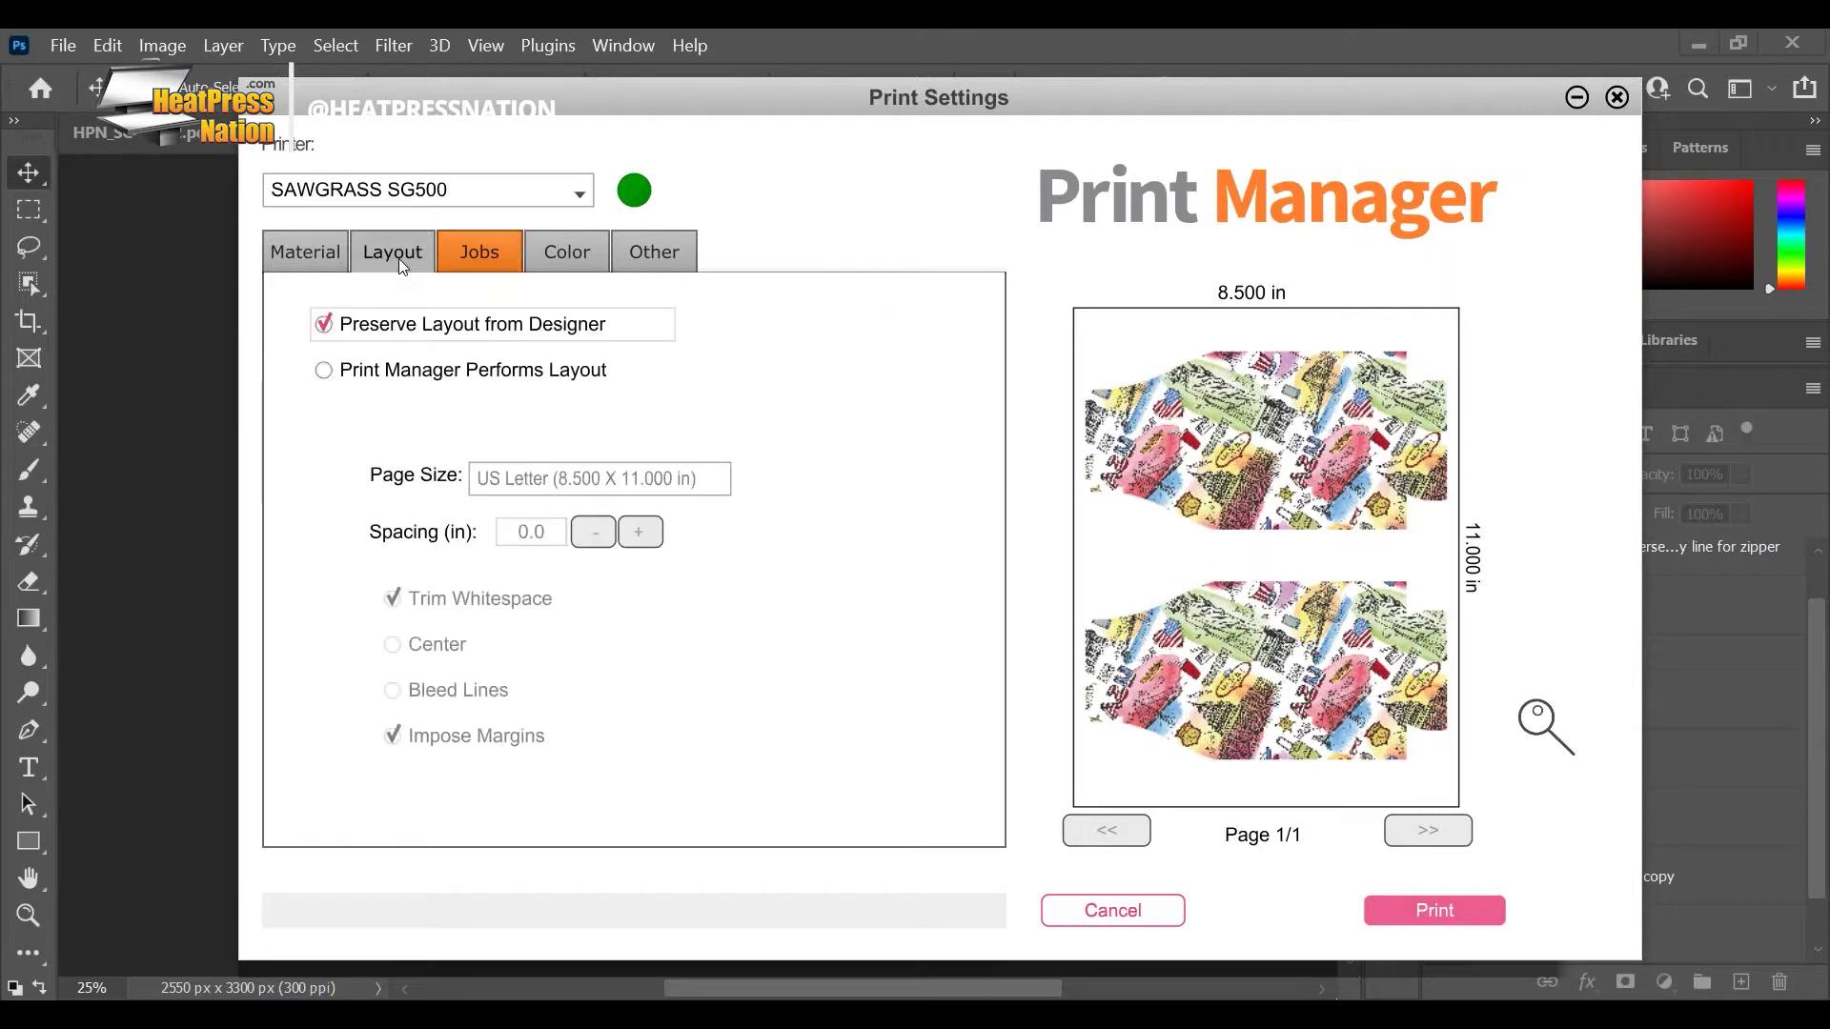
left_click(644, 252)
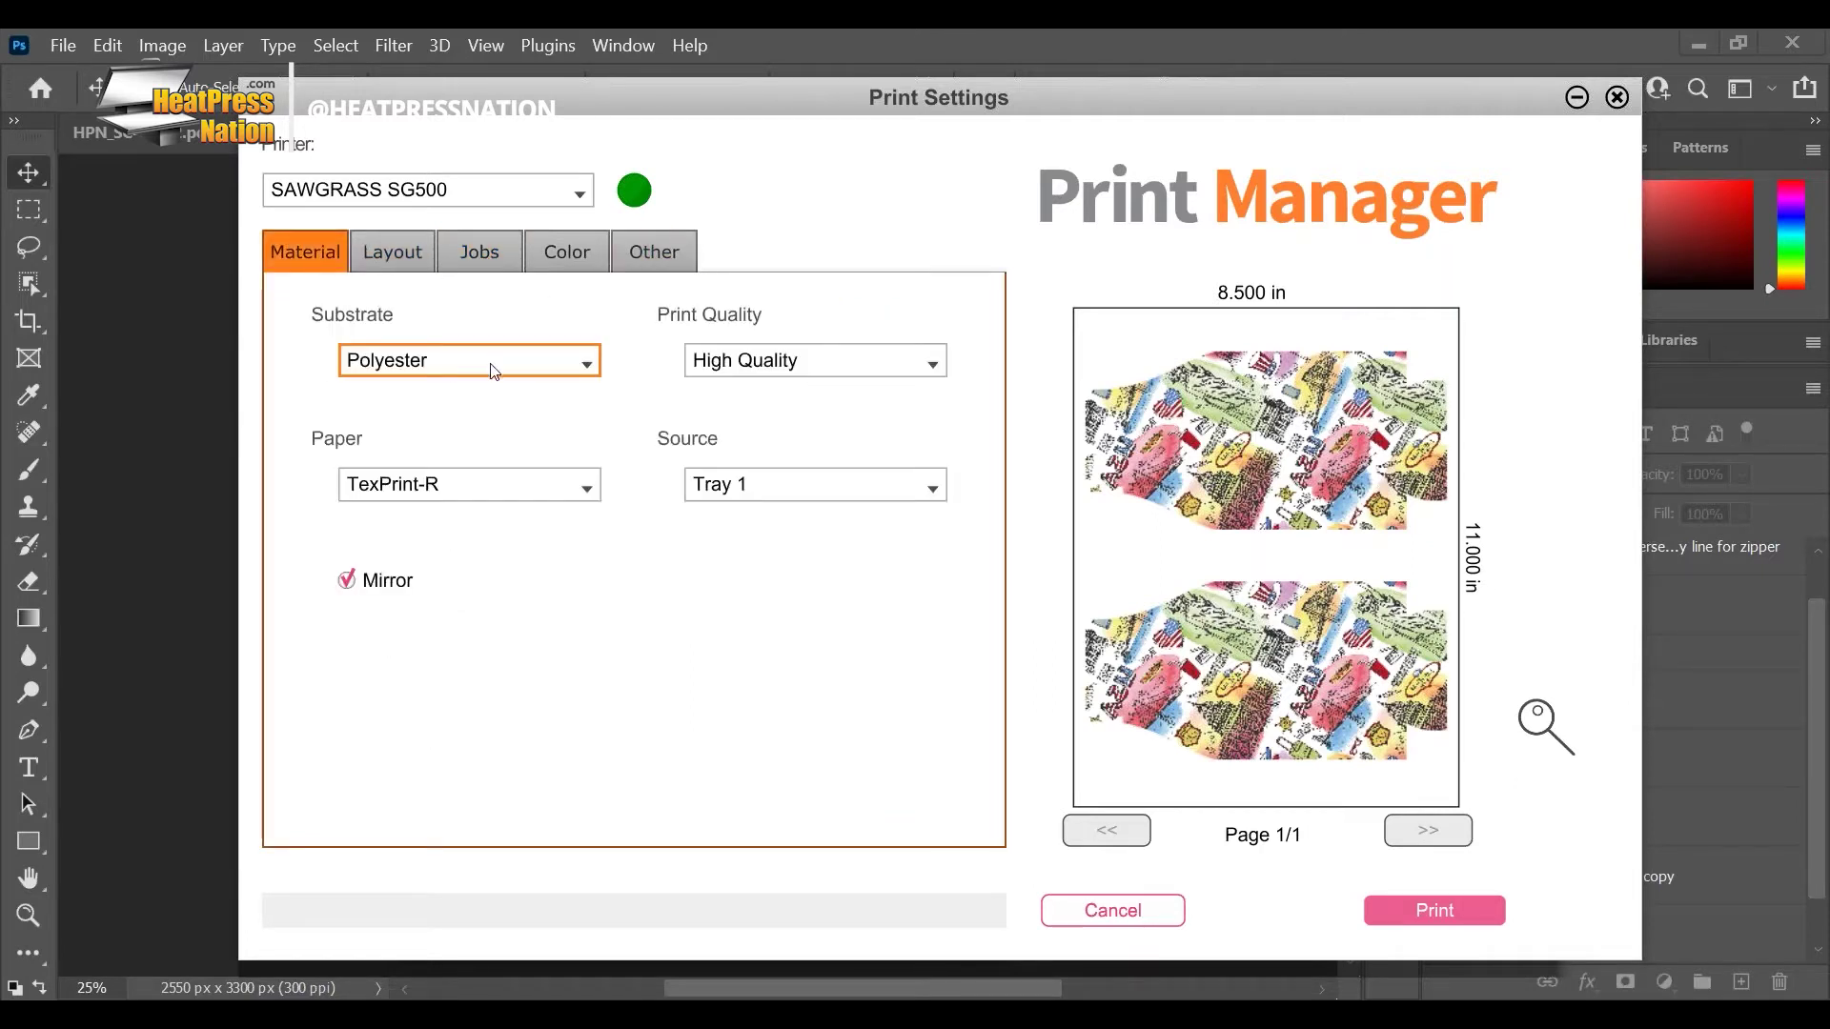
left_click(568, 252)
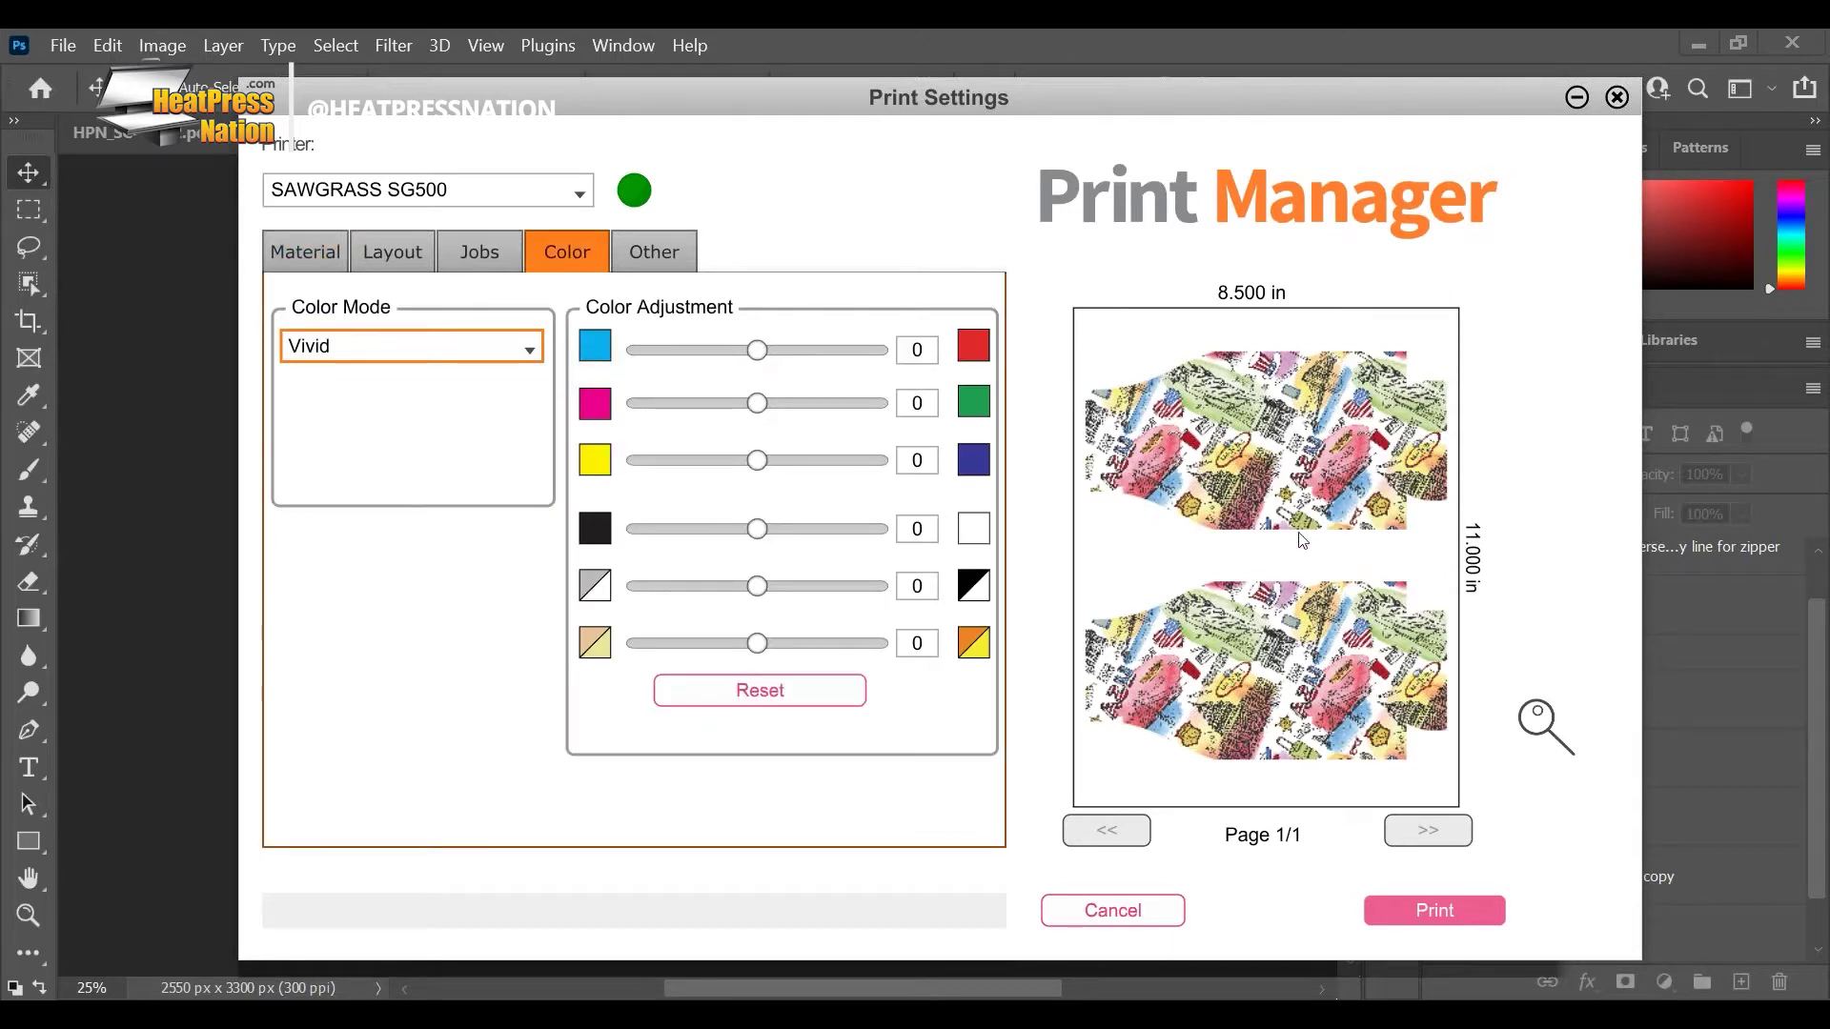
left_click(1439, 912)
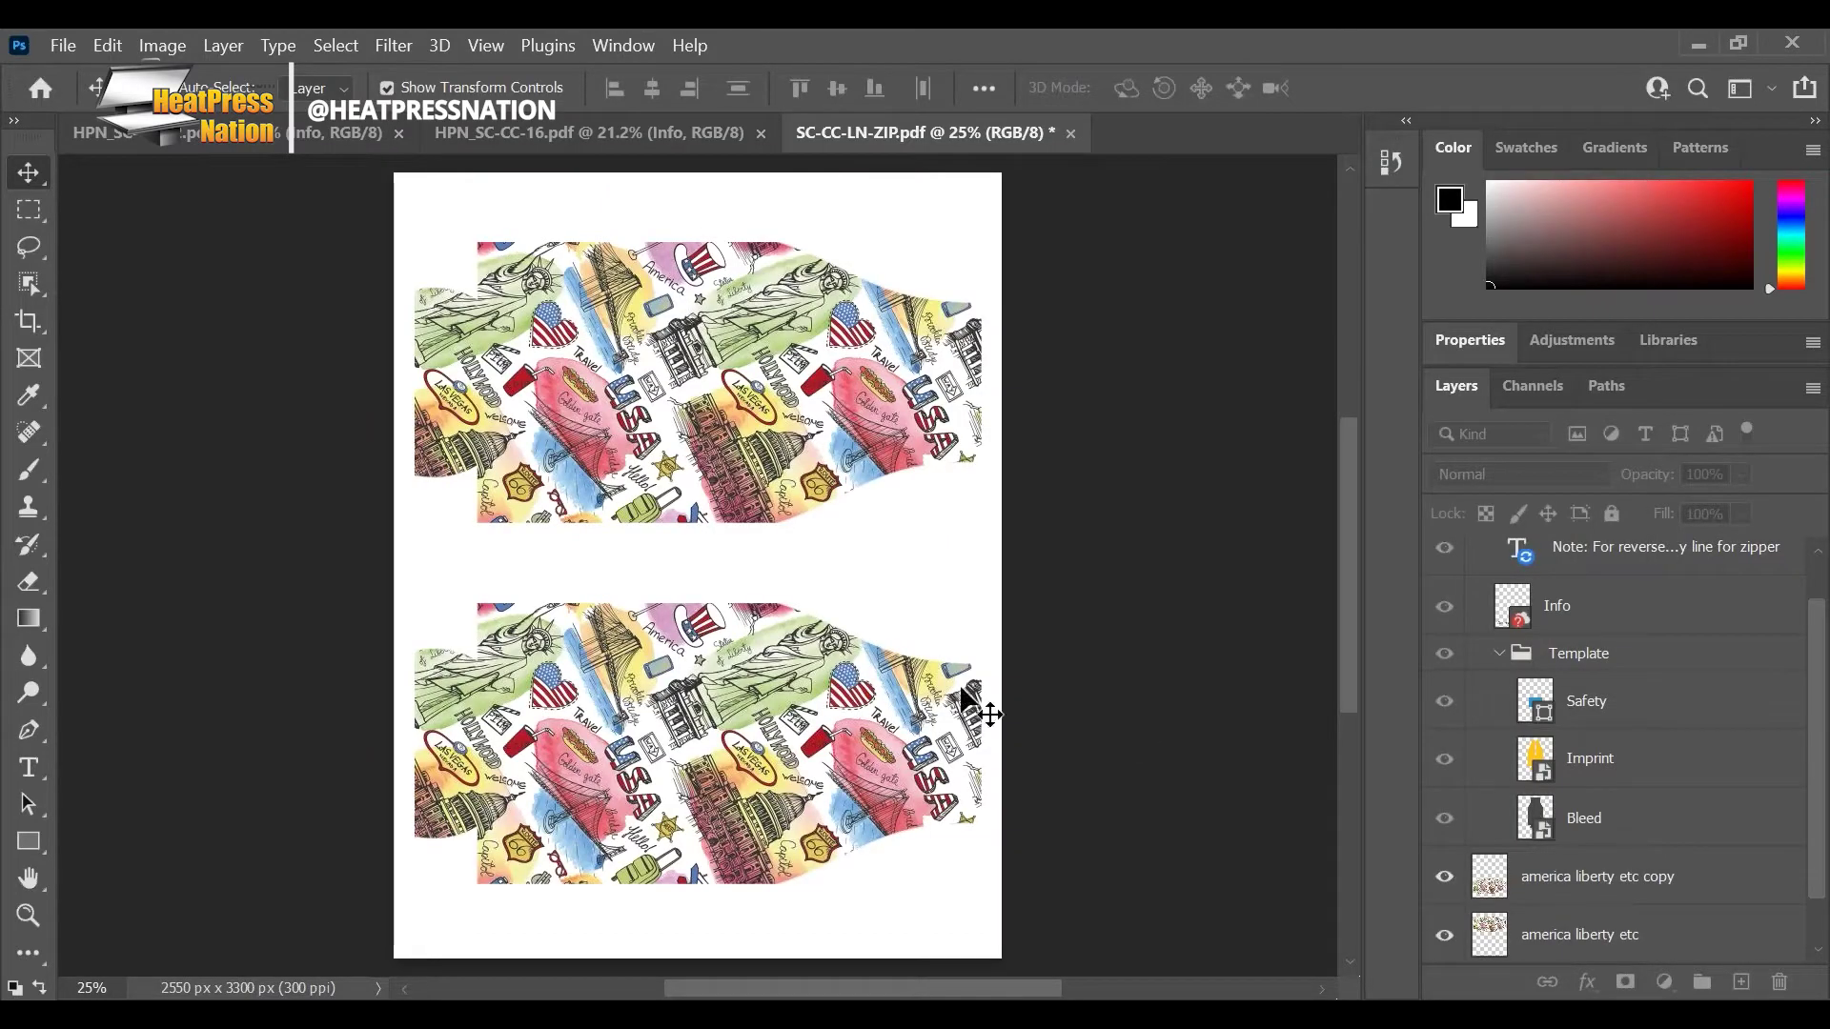
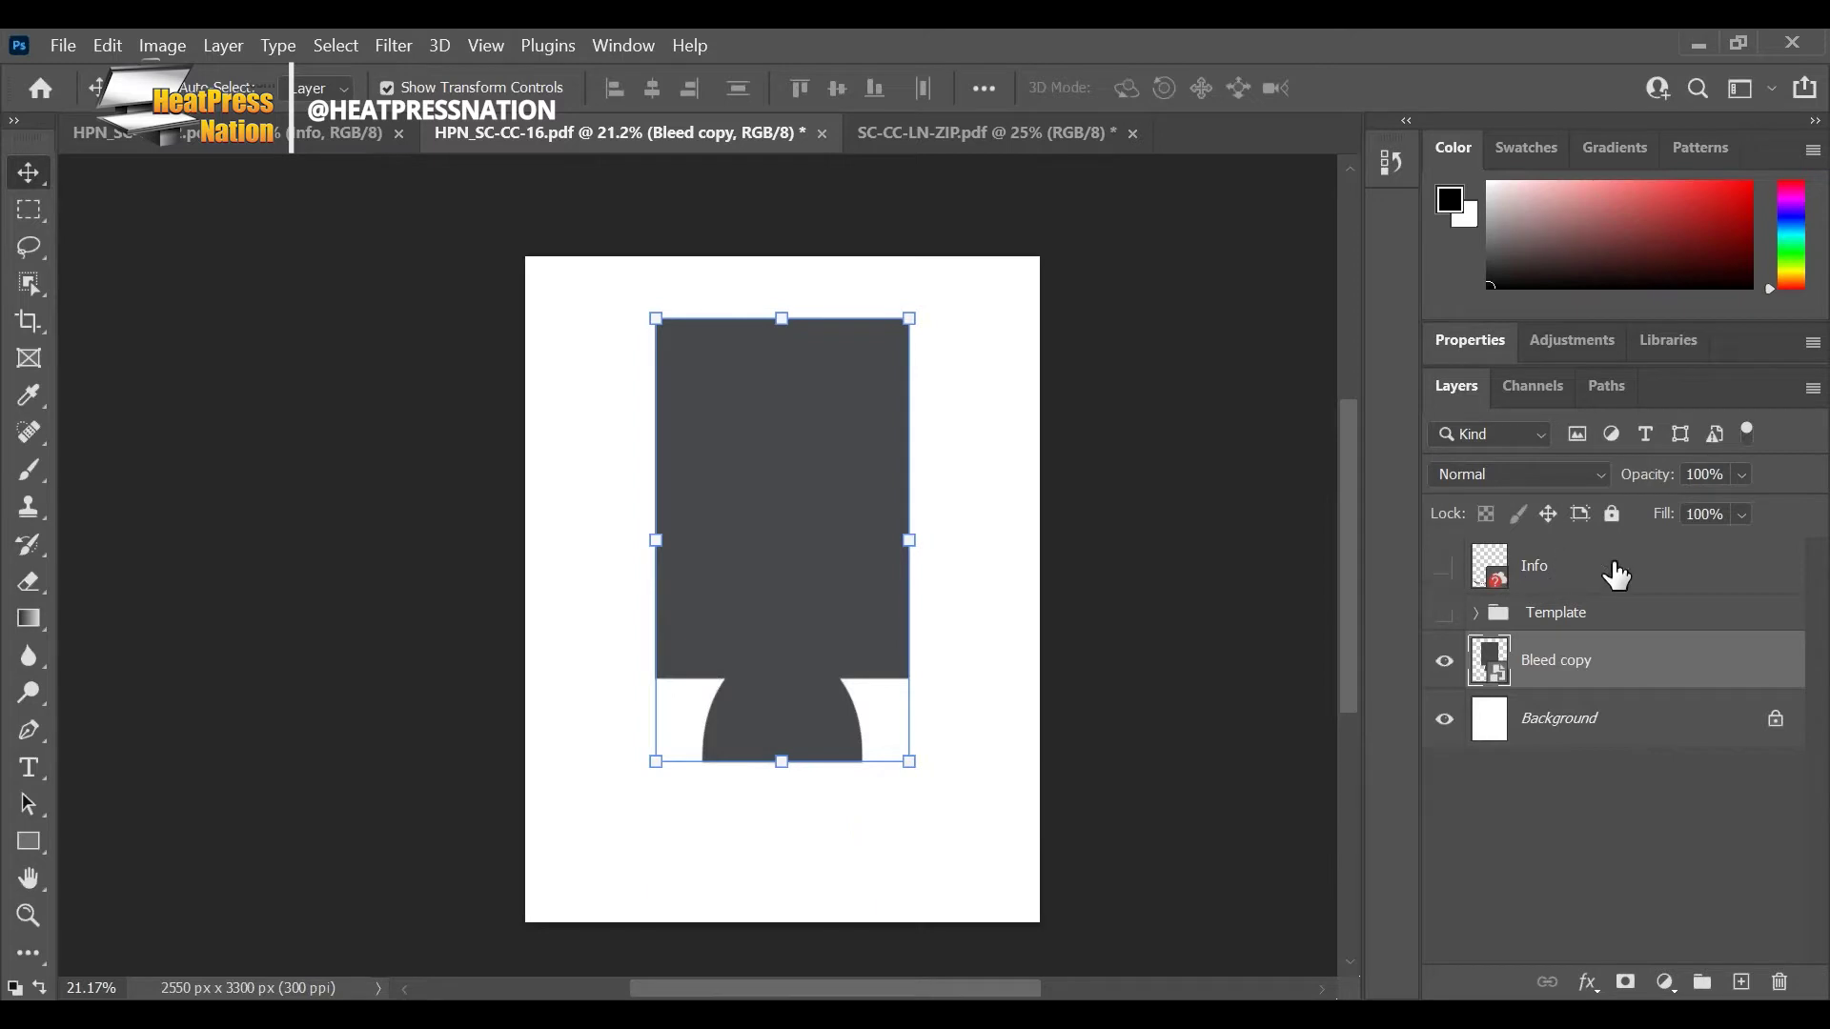
Step: Show the Template group over the can cooler shape for reference and hide it again
left_click(1441, 617)
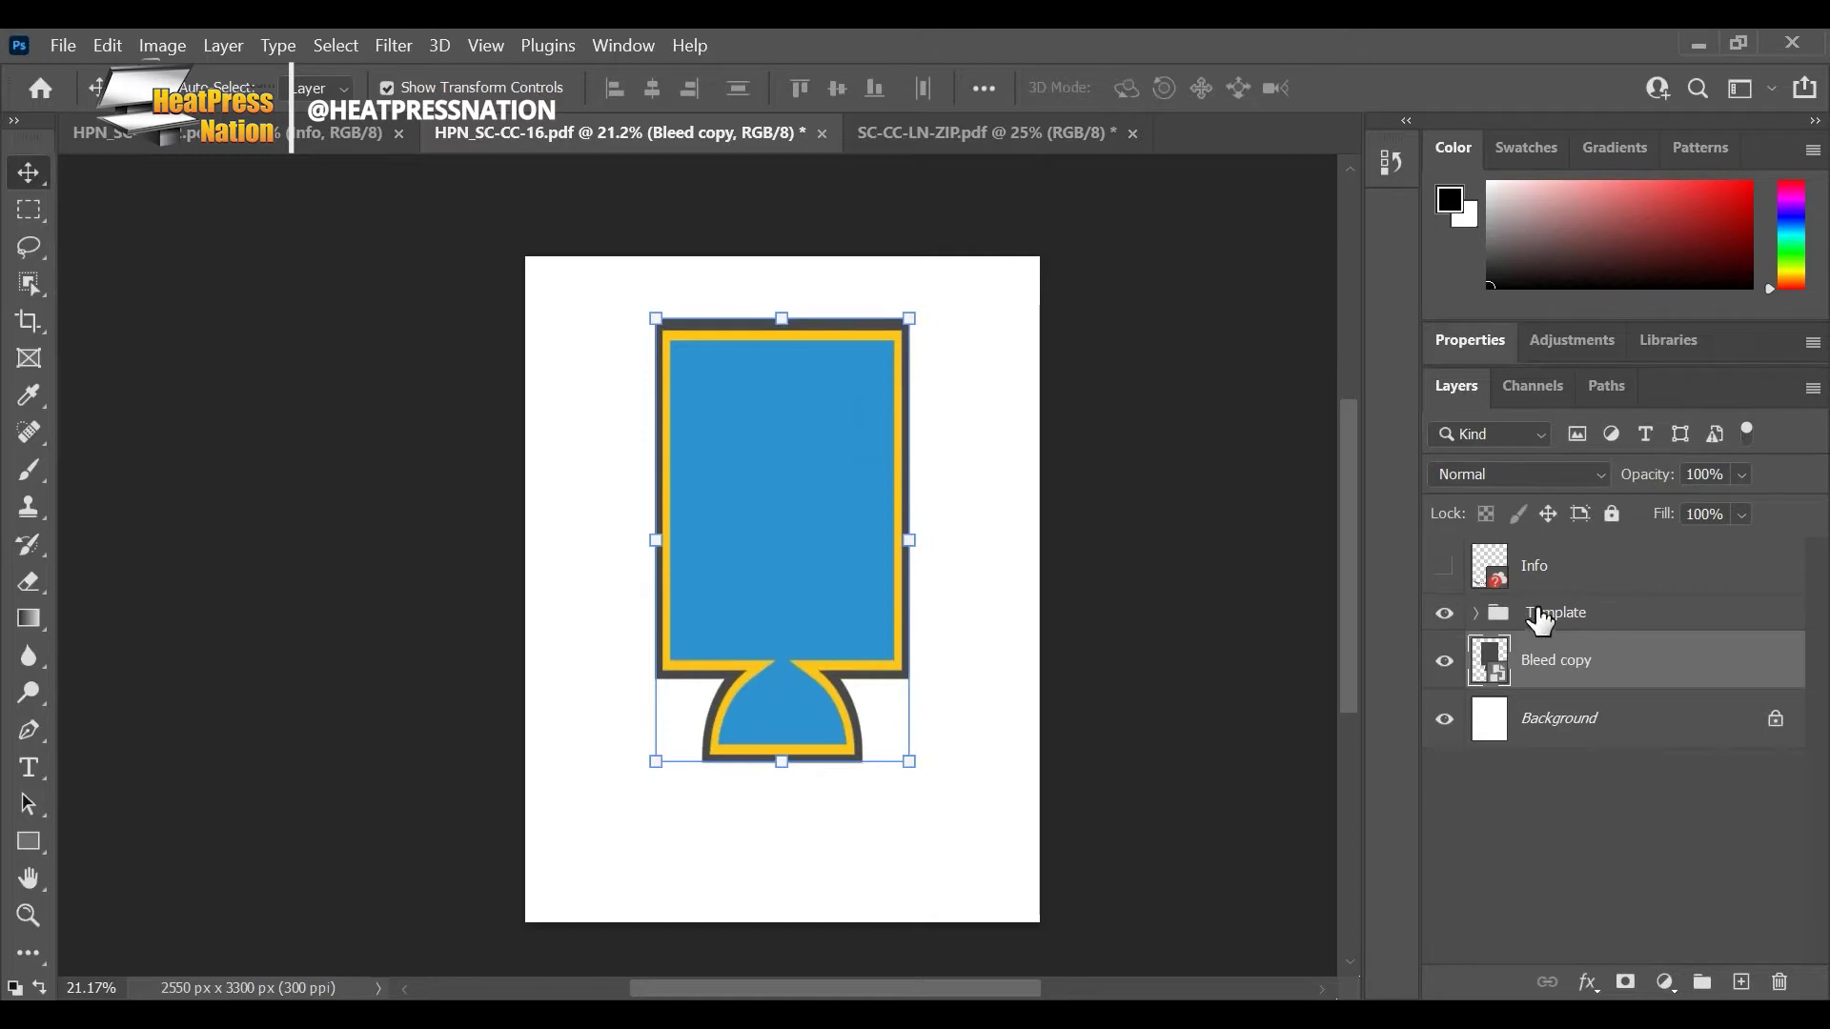
left_click(1443, 615)
left_click(324, 386)
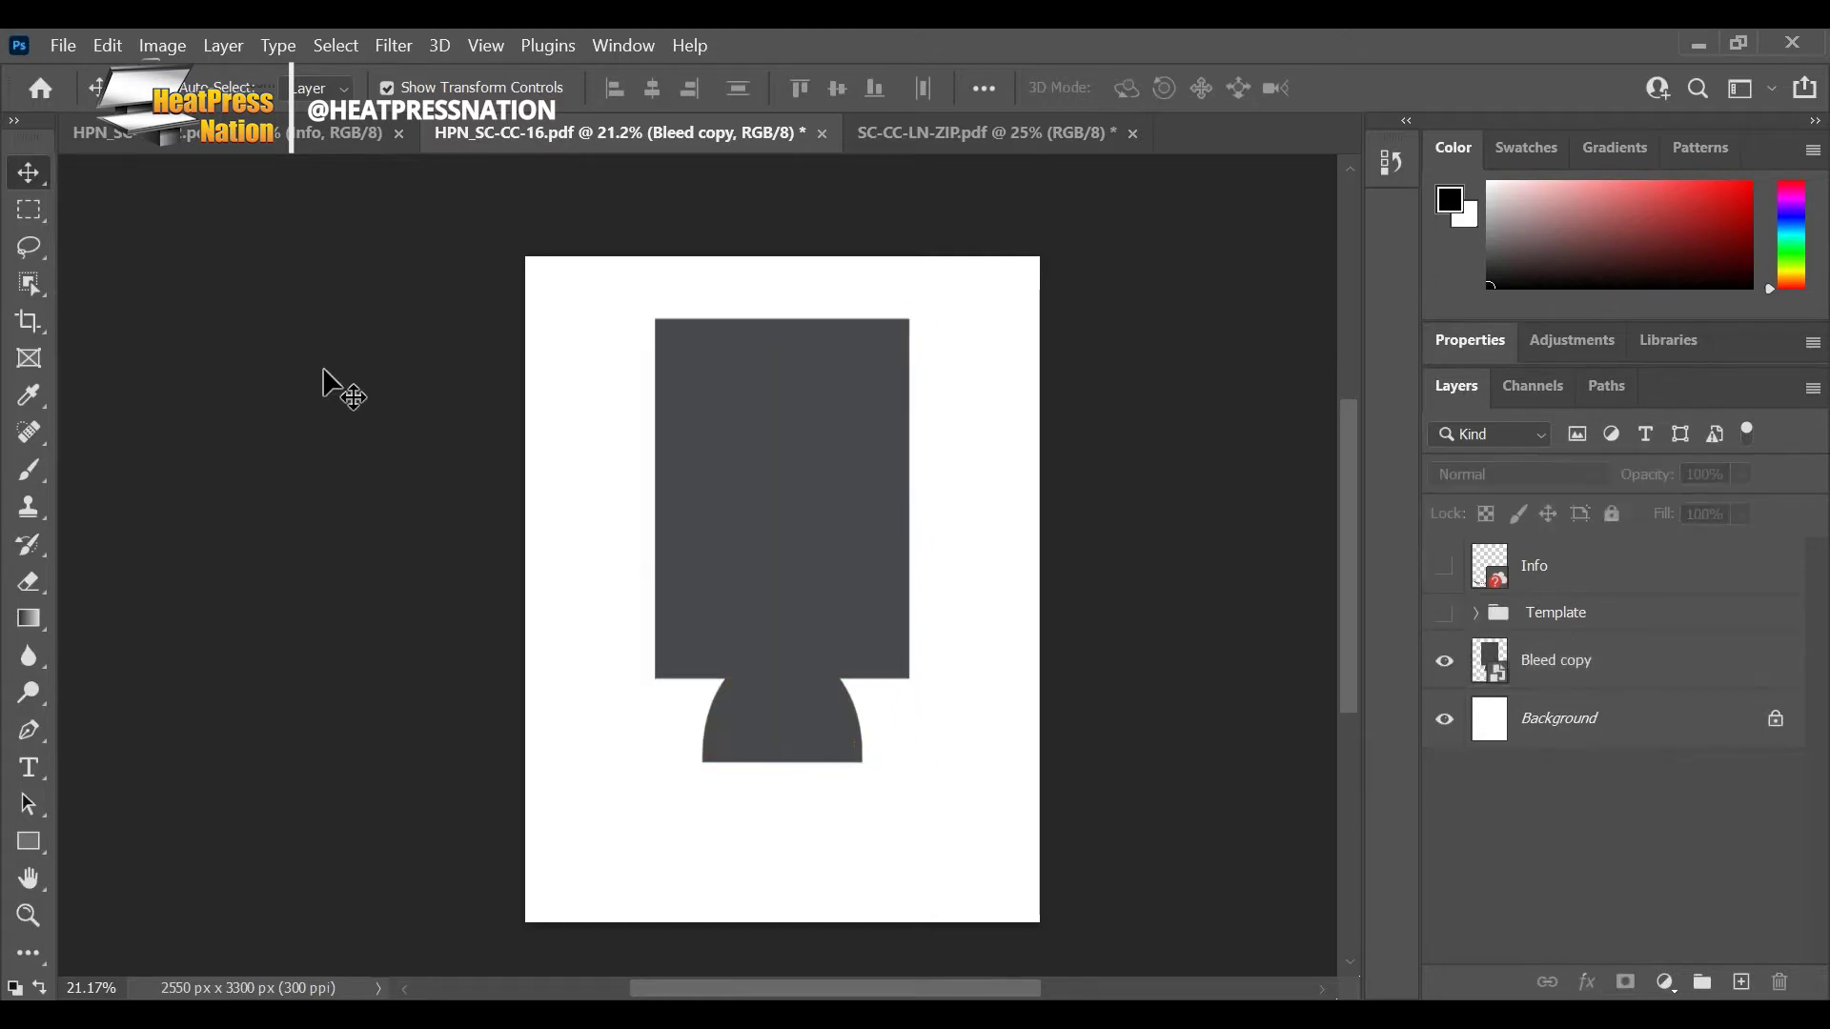
Step: Select the Bleed copy layer and check its width and height in its transform properties
left_click(1580, 669)
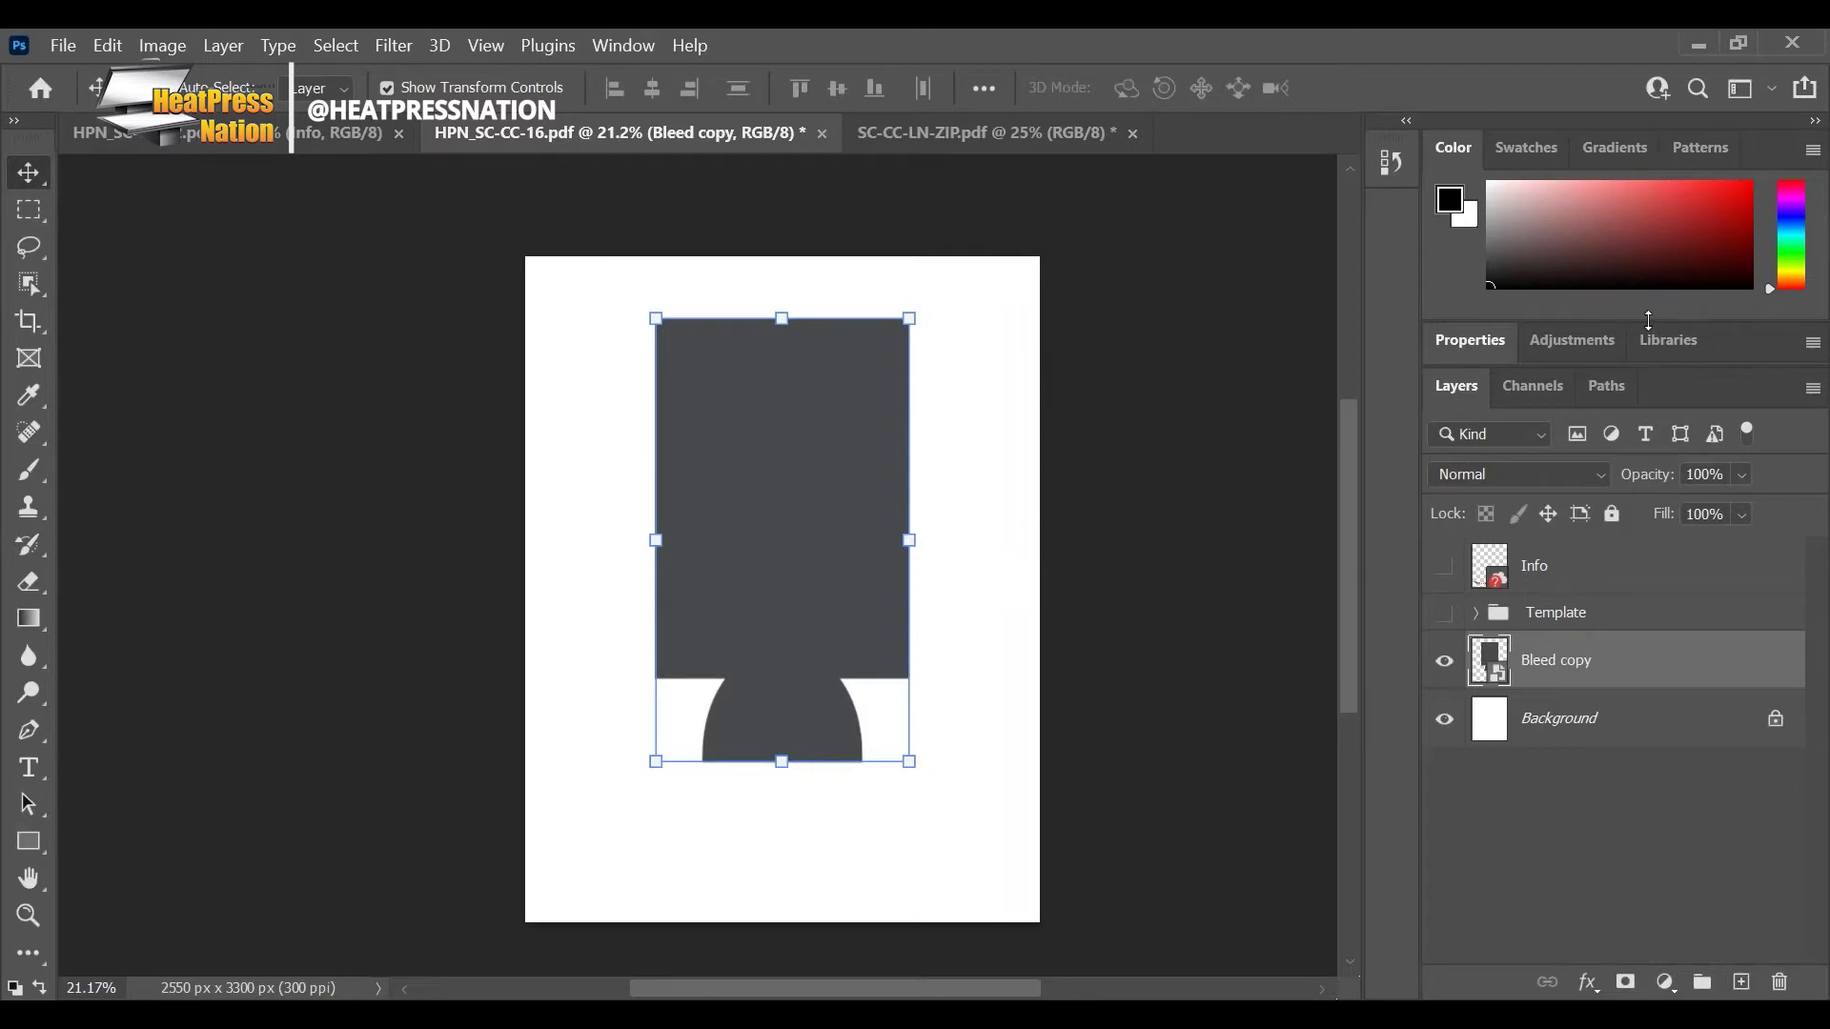
mouse_move(1534, 367)
left_mouse_down()
mouse_move(1536, 447)
mouse_move(1534, 334)
left_mouse_up()
scroll(1570, 796, "down", 1)
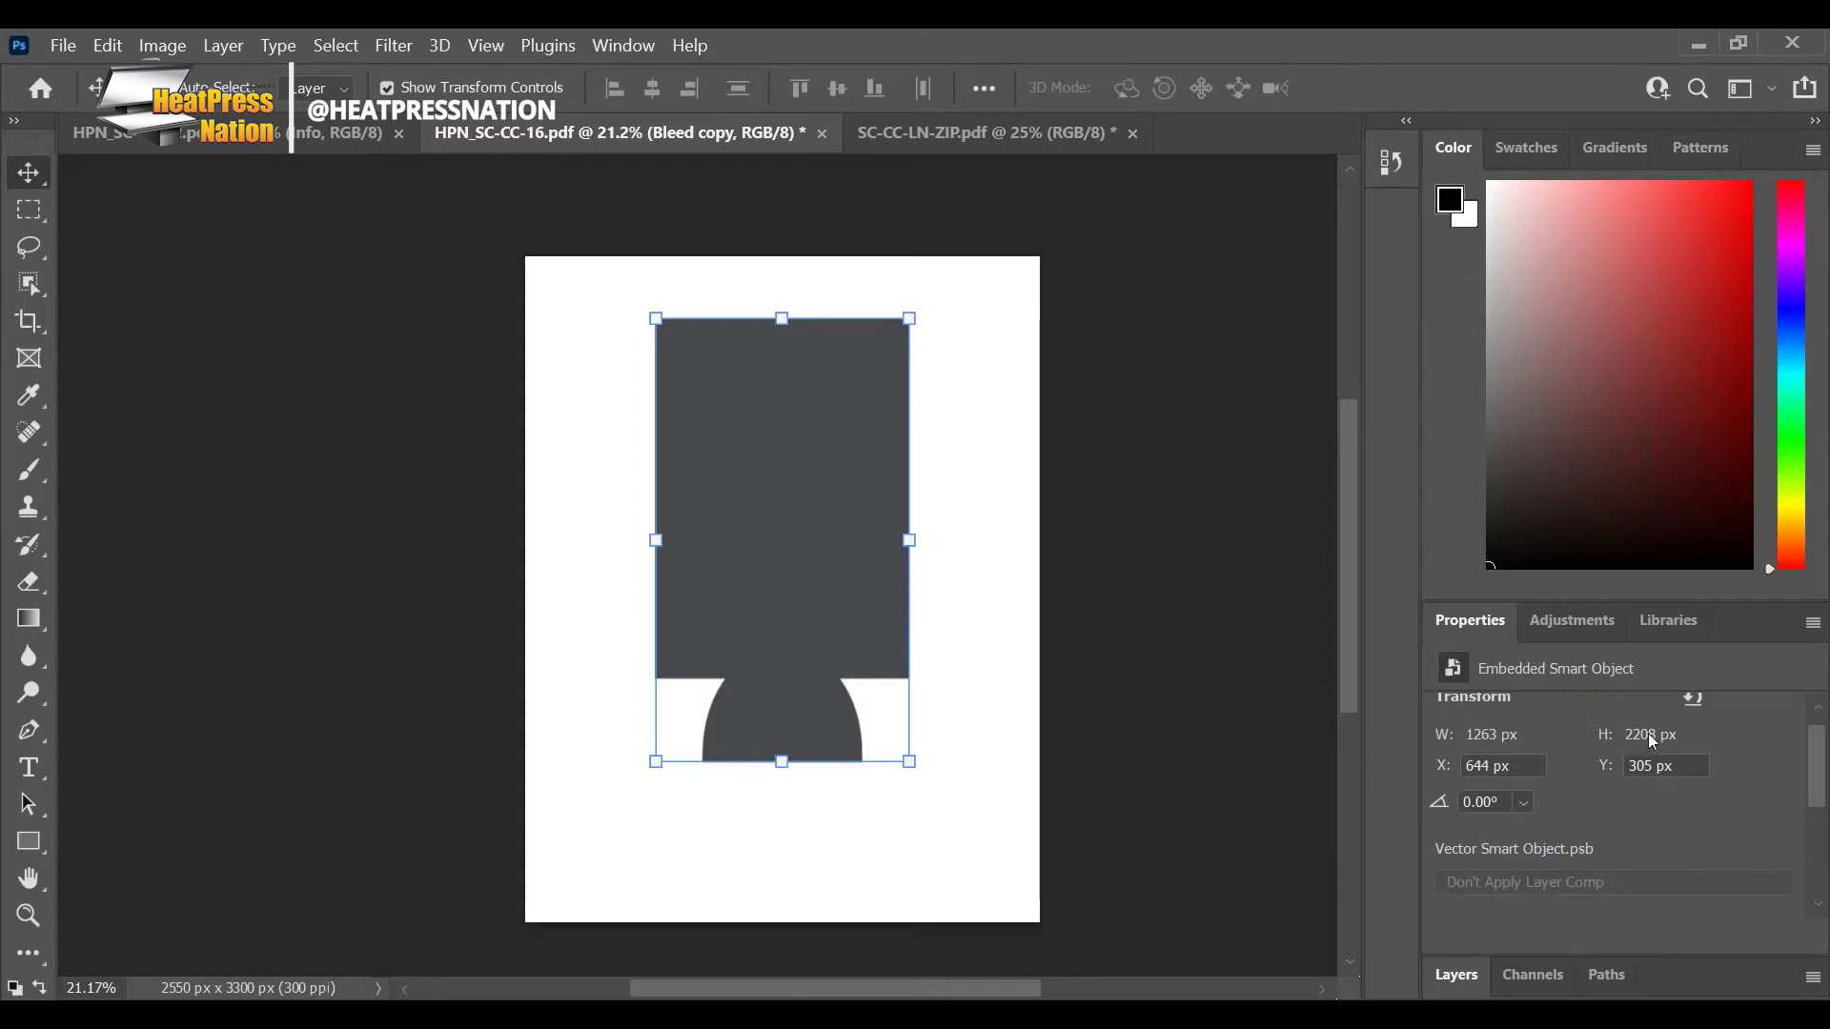
Step: Draw a black rectangle about 1137 by 1229 px over the can cooler shape and set its width to 1263 px
left_click(28, 842)
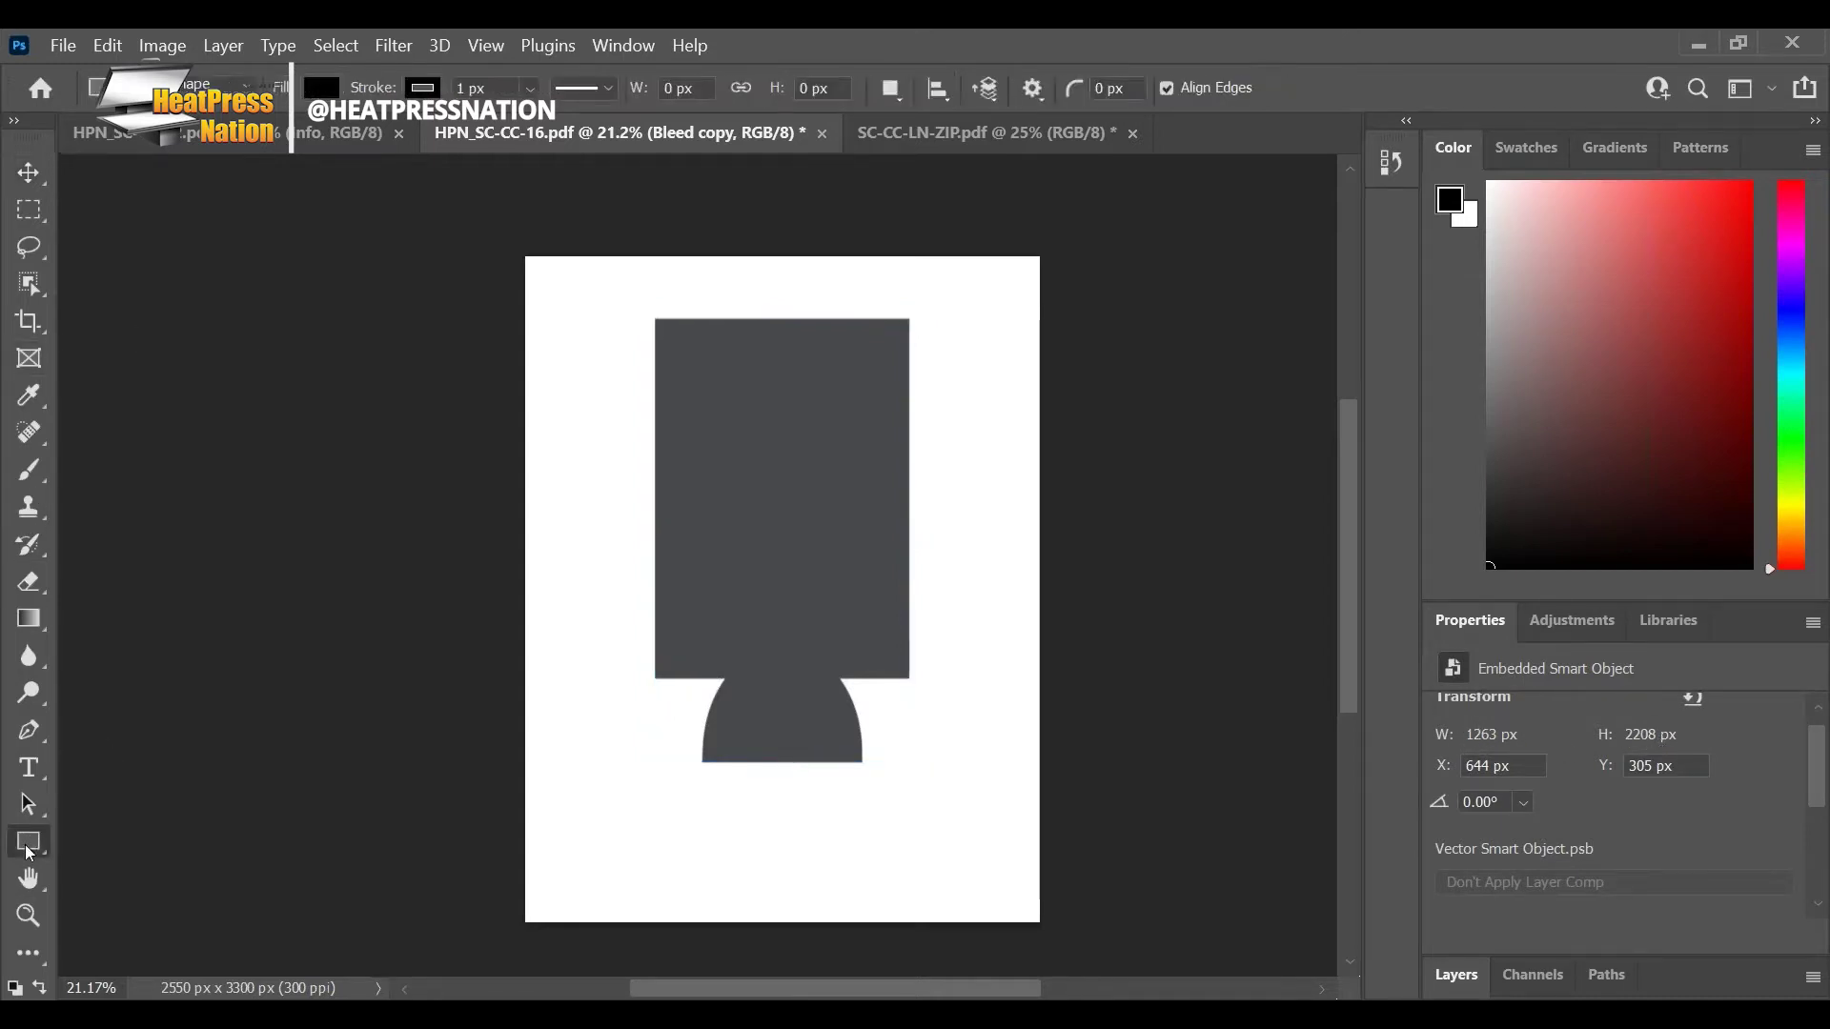
left_click_drag(626, 312, 852, 559)
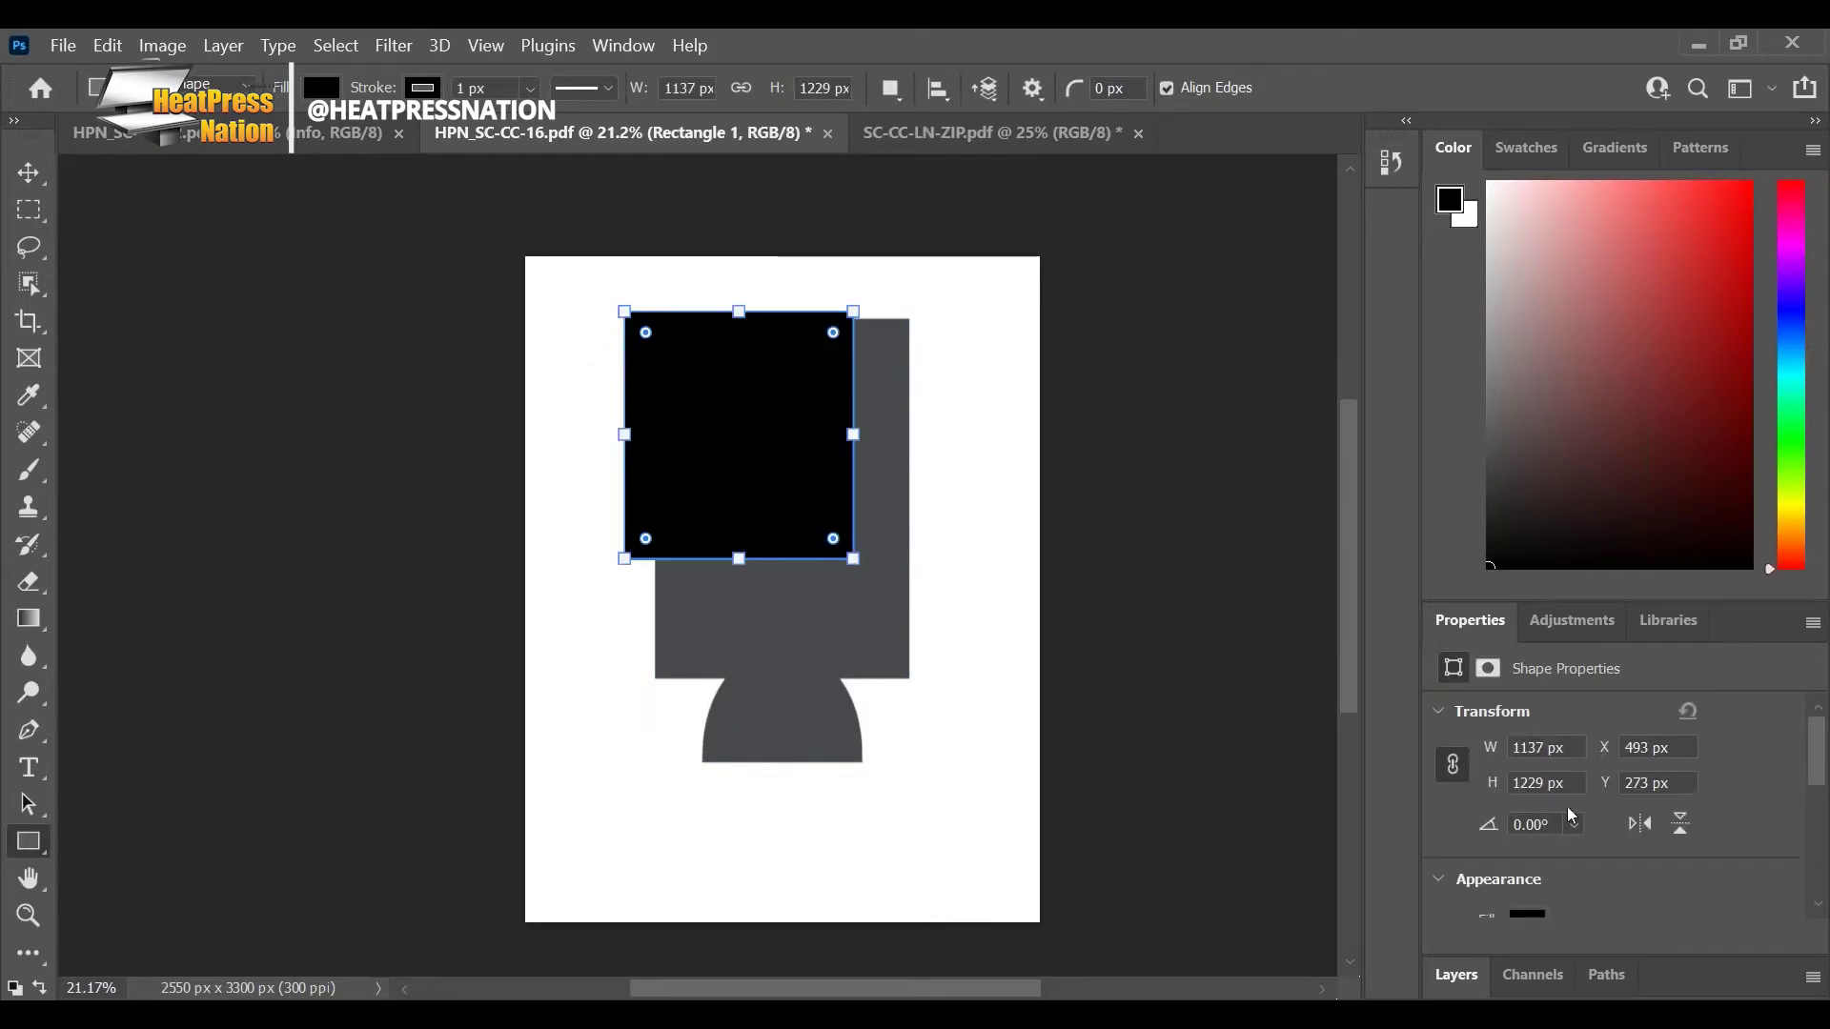
left_click(1535, 747)
type("1263")
key("Return")
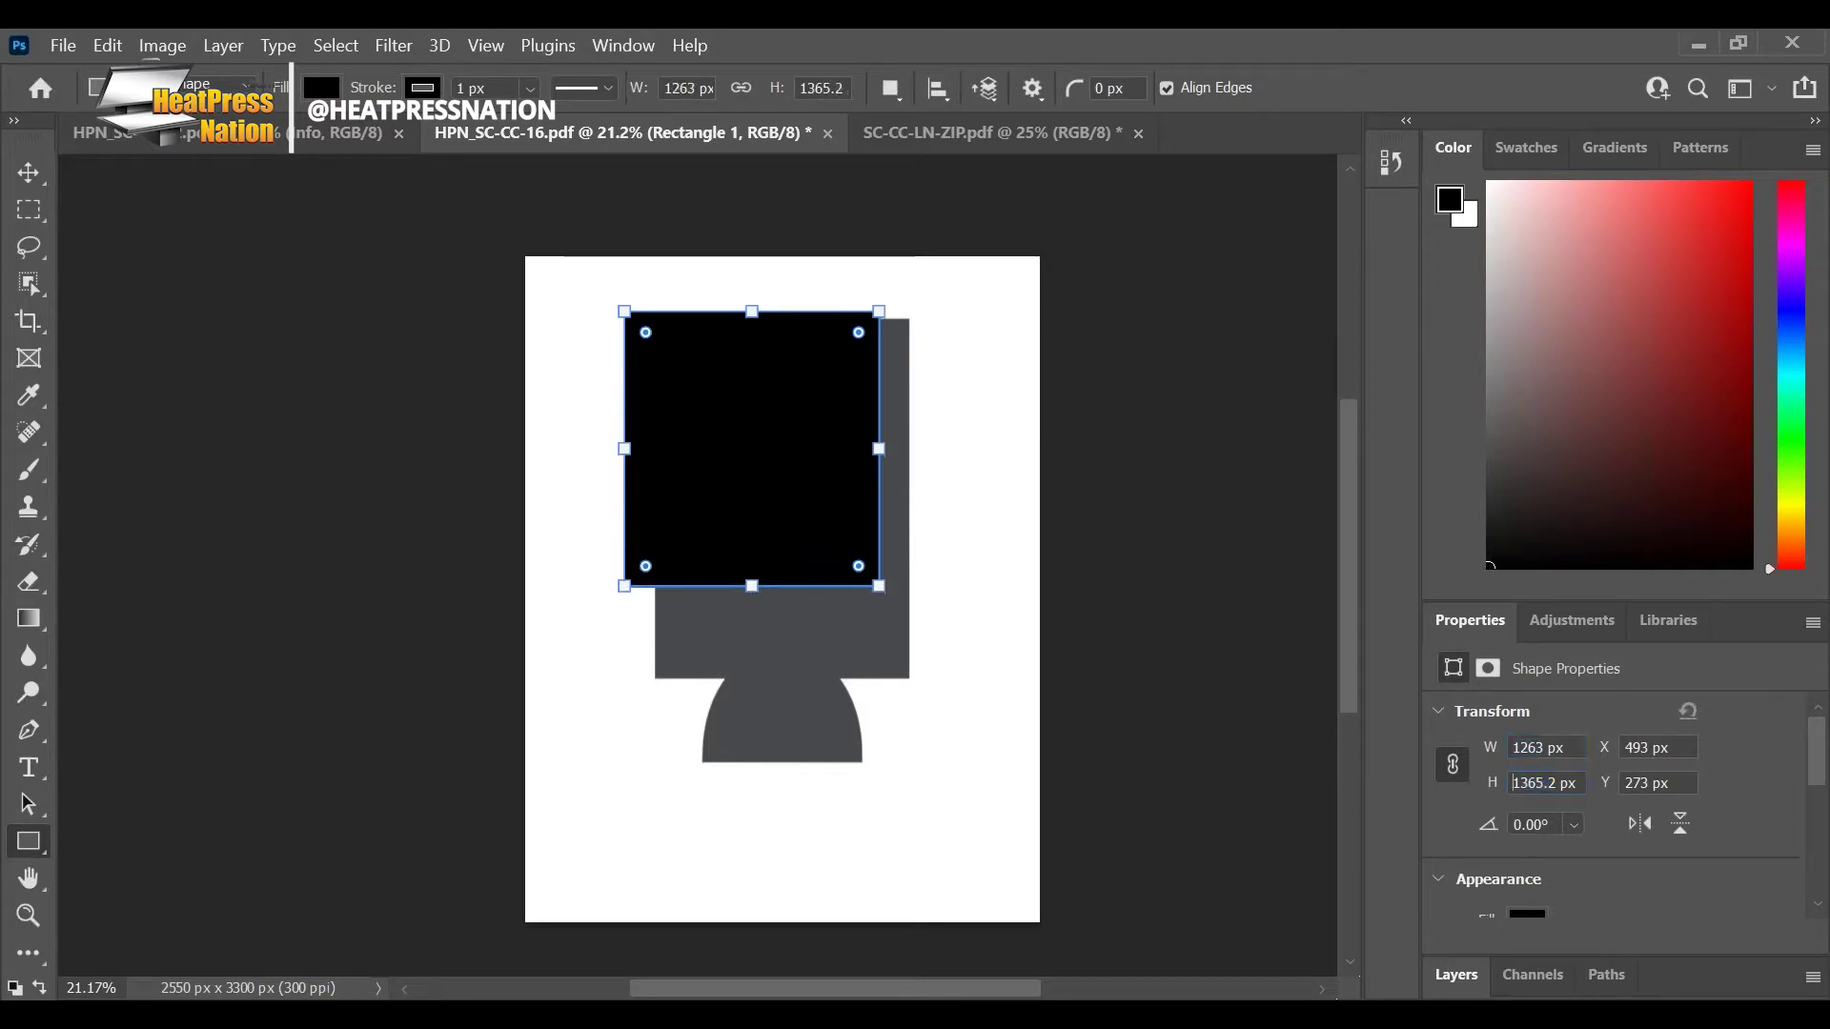
Step: Resize the rectangle to 1263 px wide by 2208 px high with proportions unlinked, and align it exactly over the Bleed copy shape
key("v")
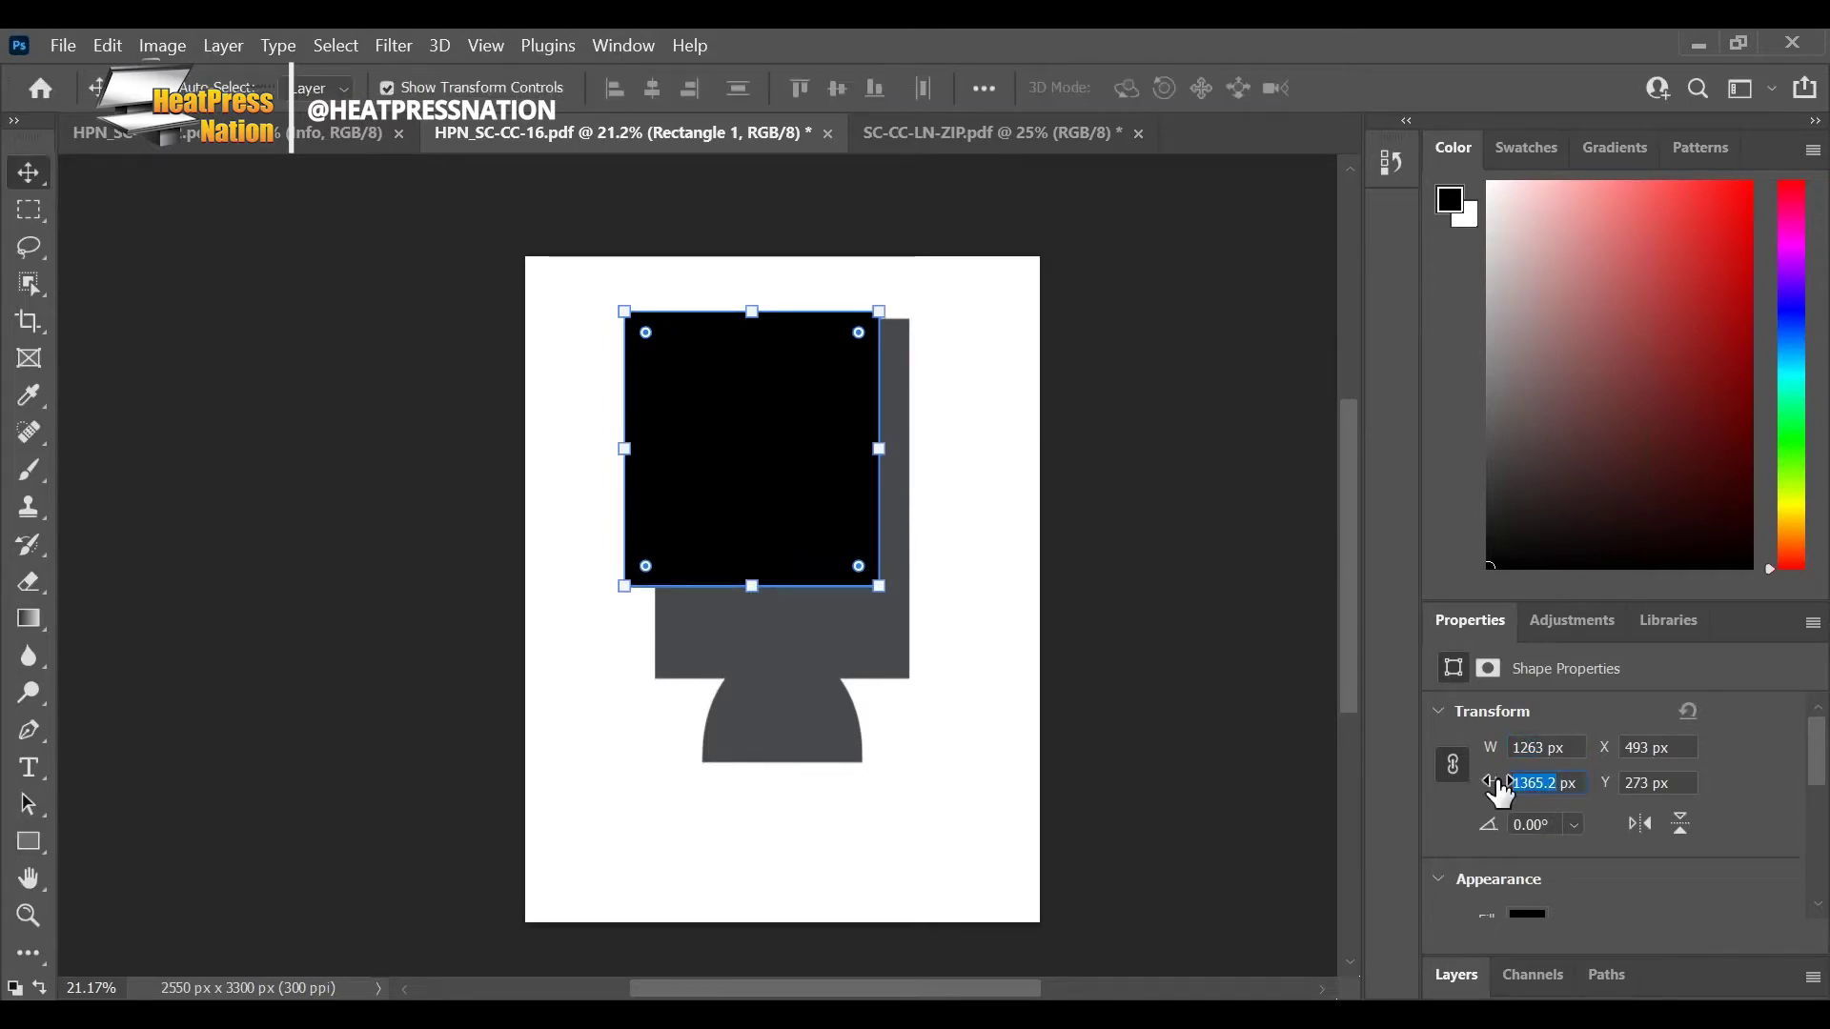
type("2208")
key("Return")
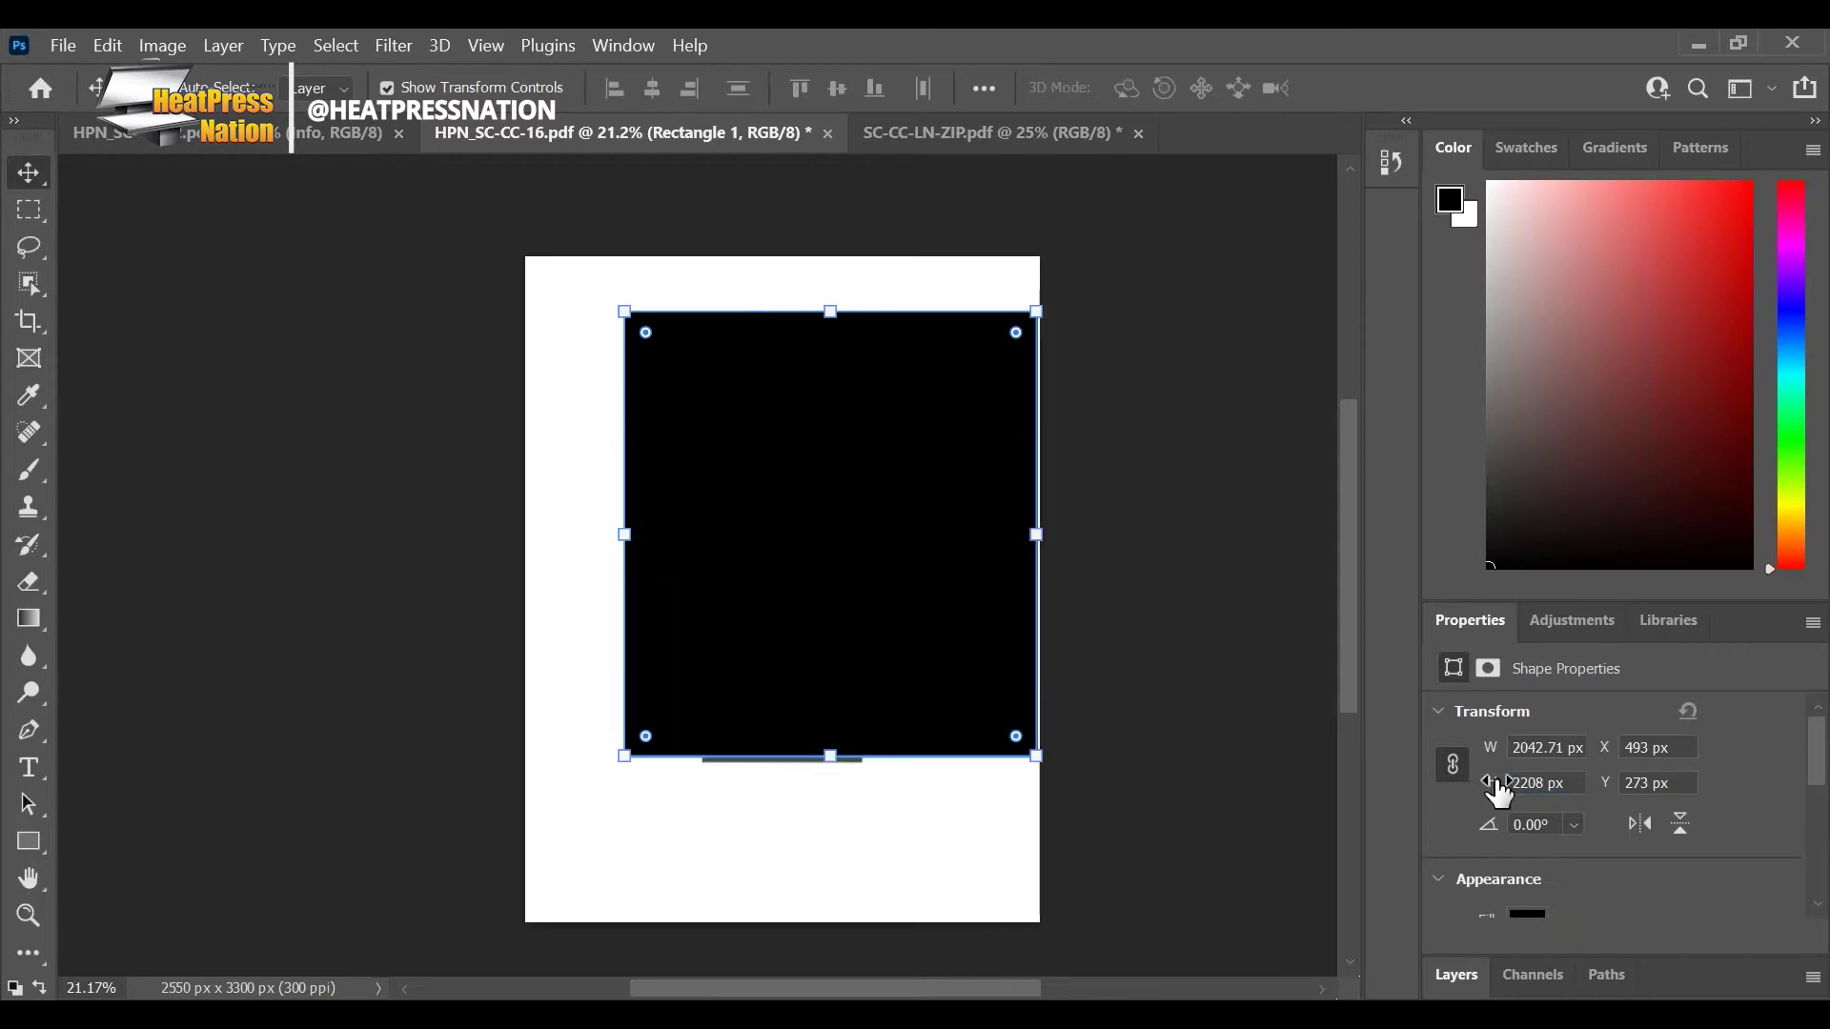
left_click(1450, 770)
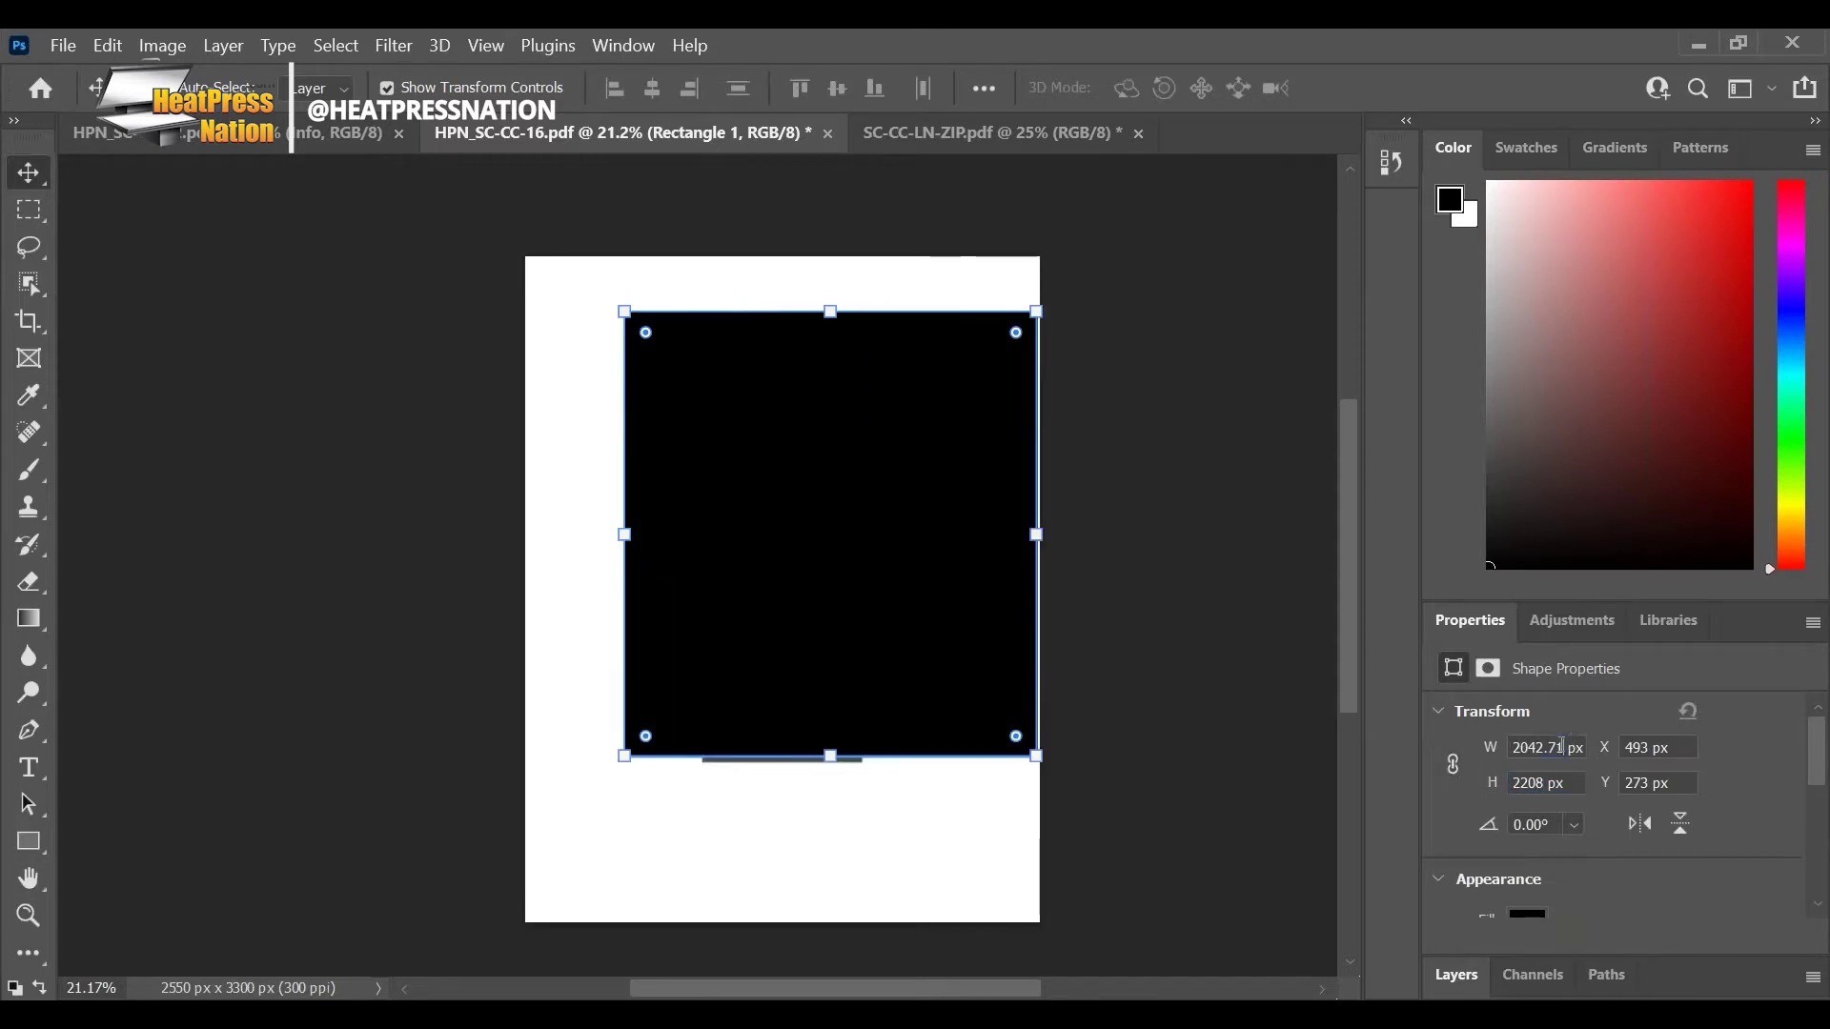
left_click(1563, 747)
type("12")
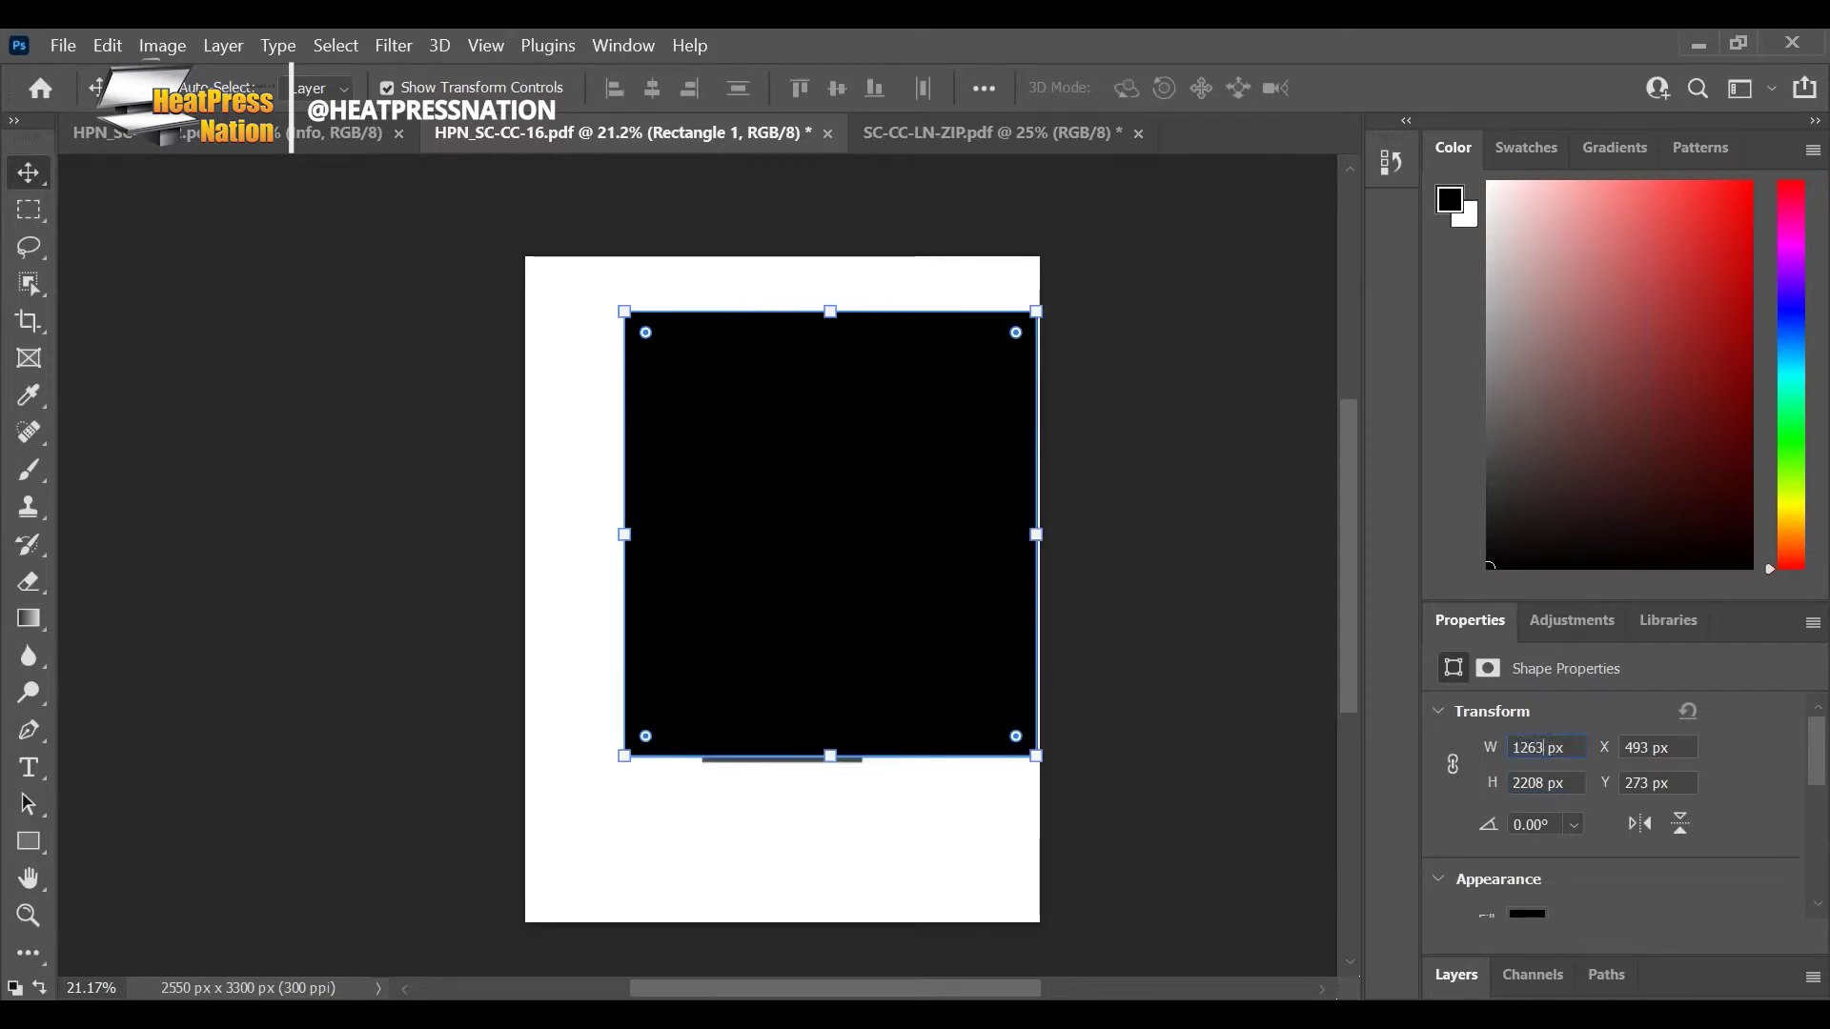
type("63")
key("Return")
mouse_move(795, 510)
left_mouse_down()
mouse_move(935, 523)
mouse_move(799, 507)
left_mouse_up()
Step: Convert the rectangle layer to a smart object and clip it to the Bleed copy layer
left_click(1456, 974)
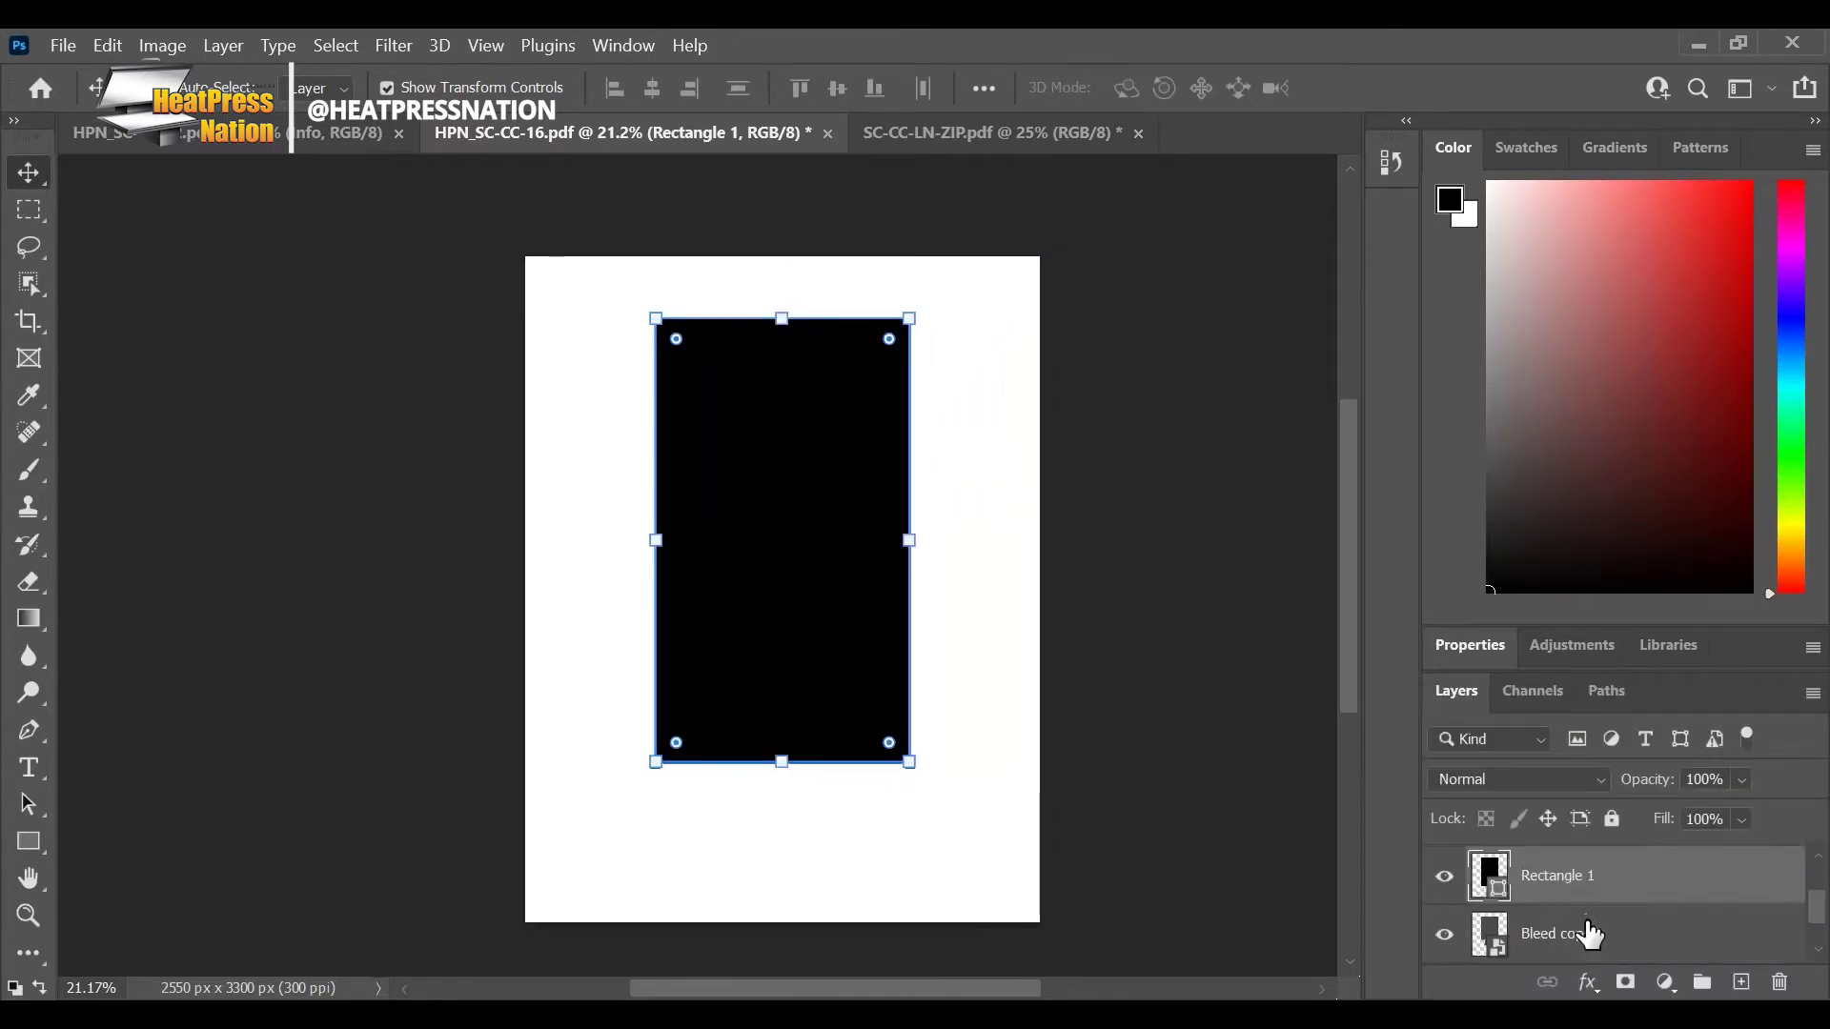
left_click(1589, 935)
left_click(1580, 897)
right_click(1617, 883)
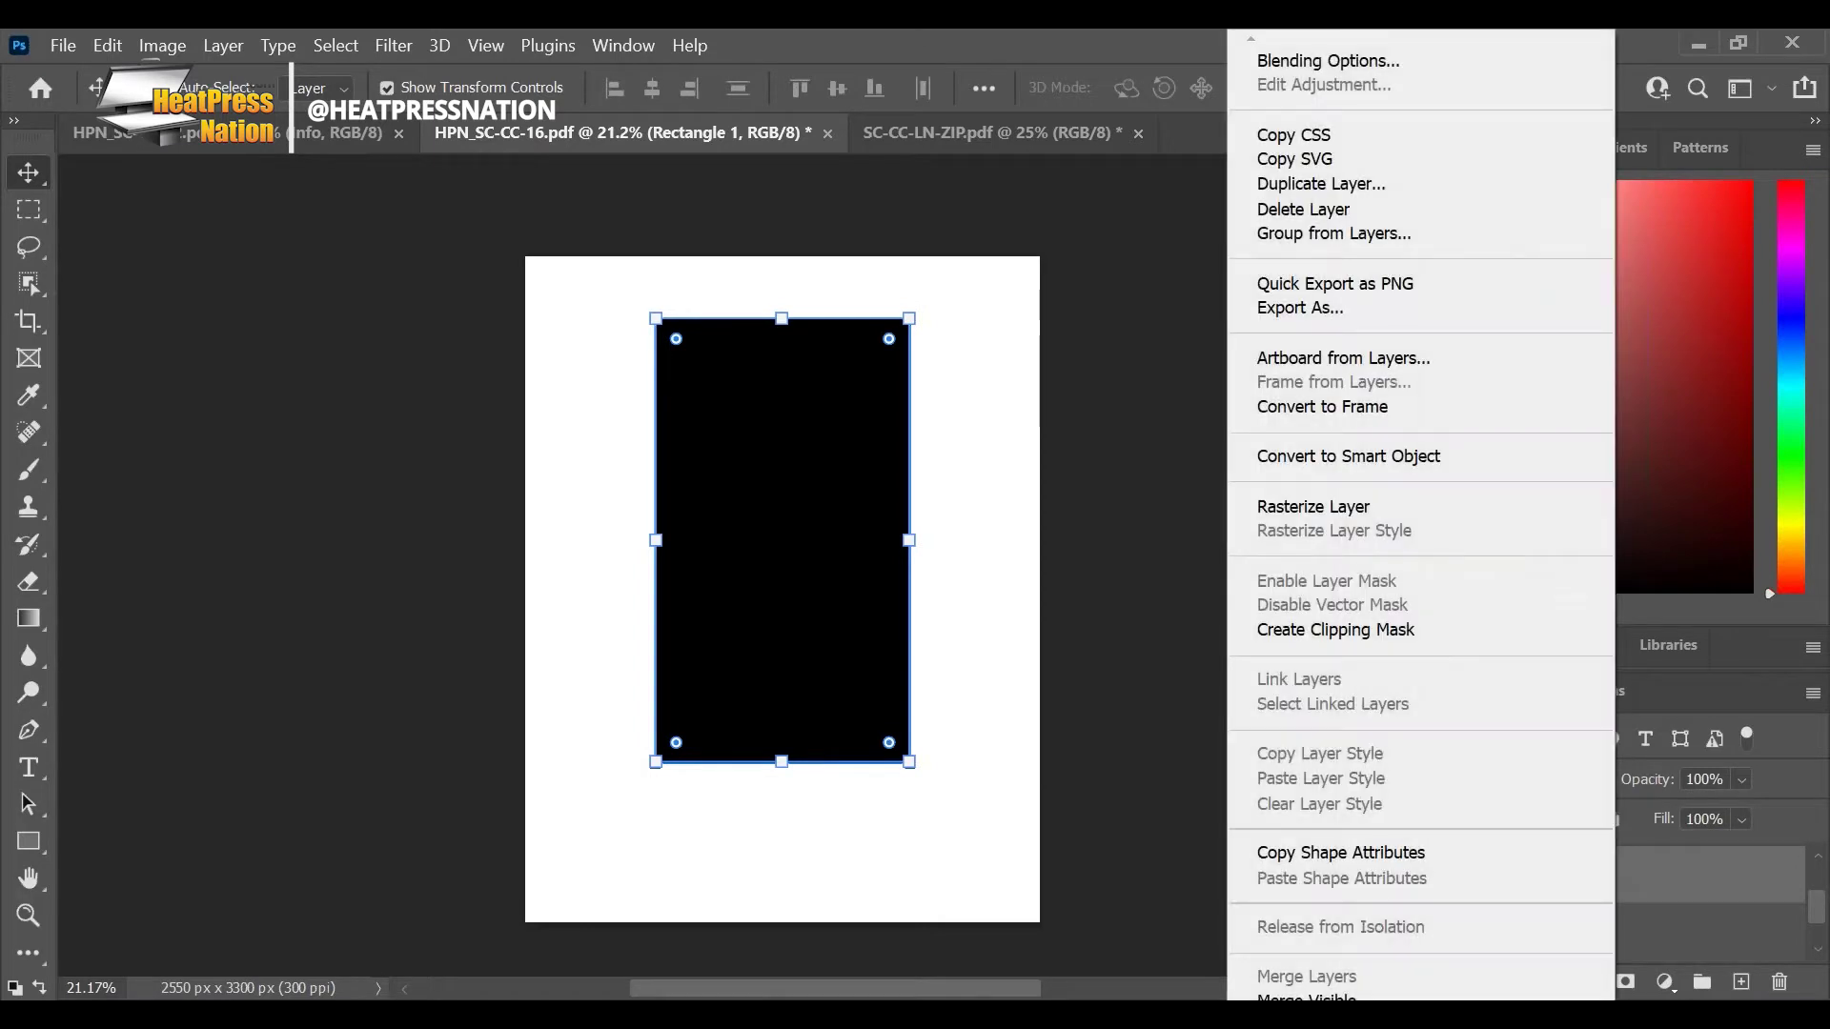
left_click(1473, 449)
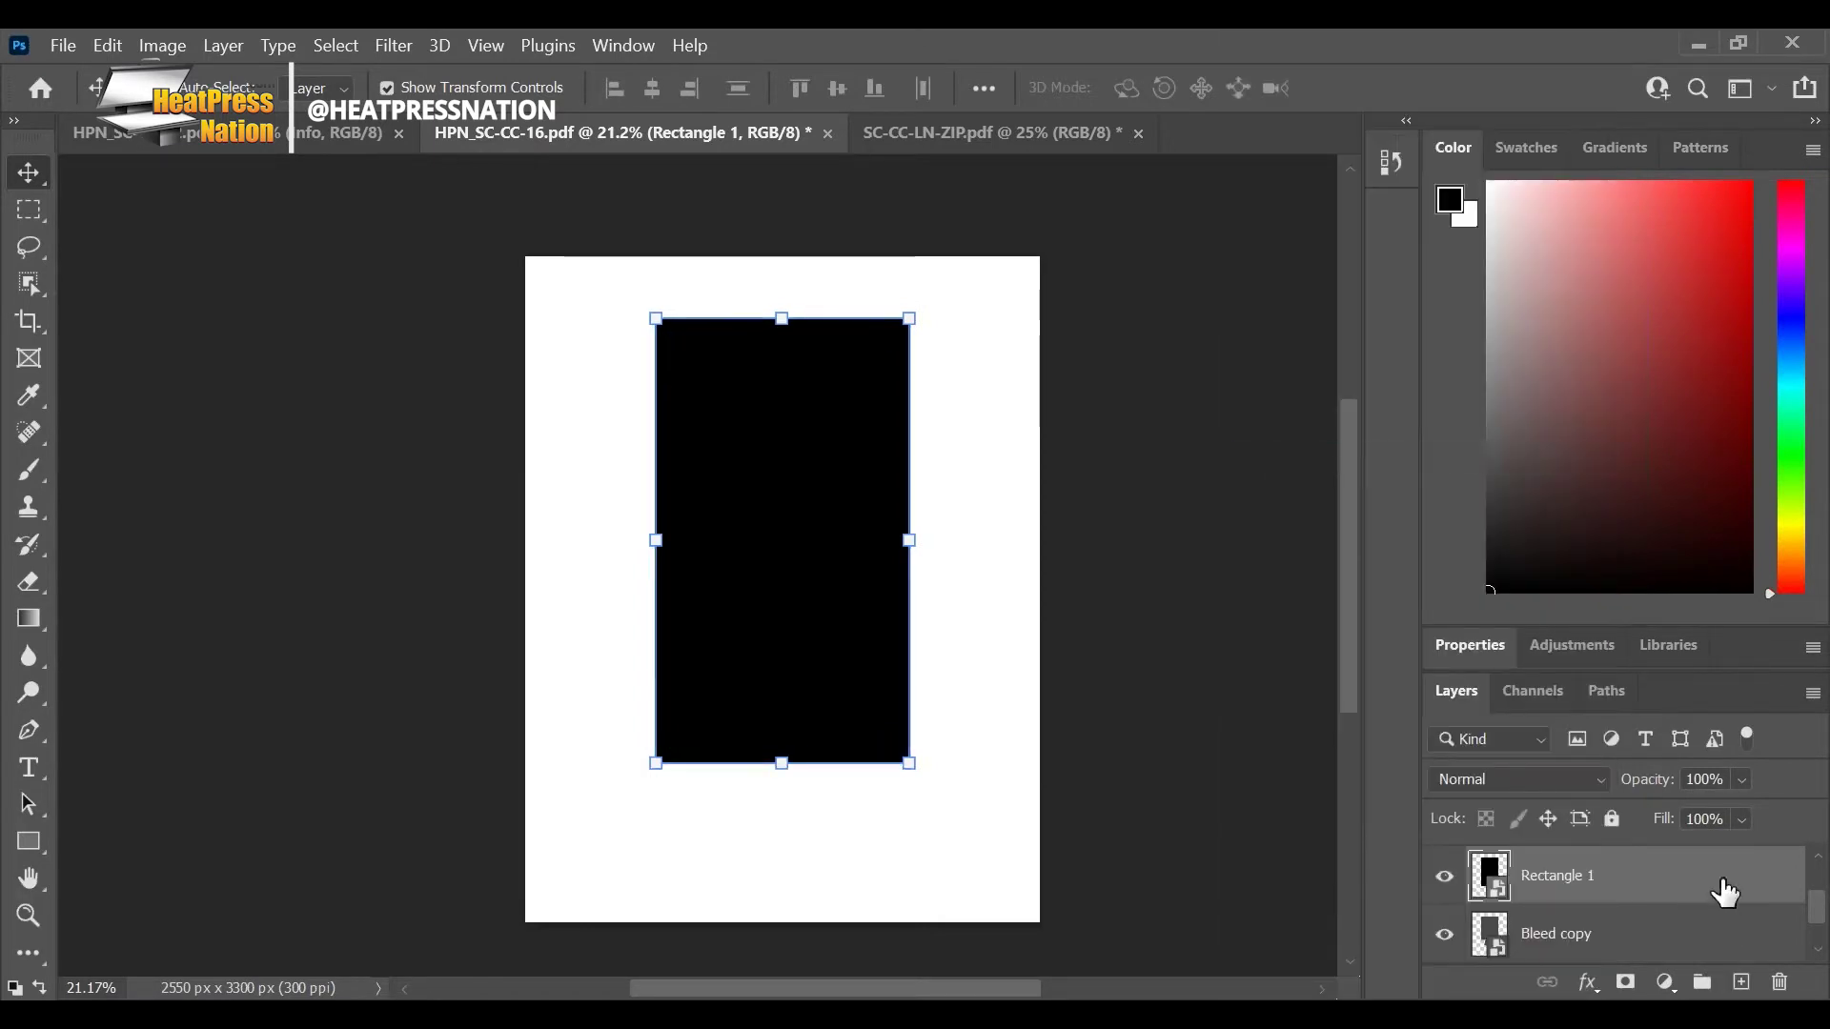
right_click(1725, 893)
left_click(1609, 757)
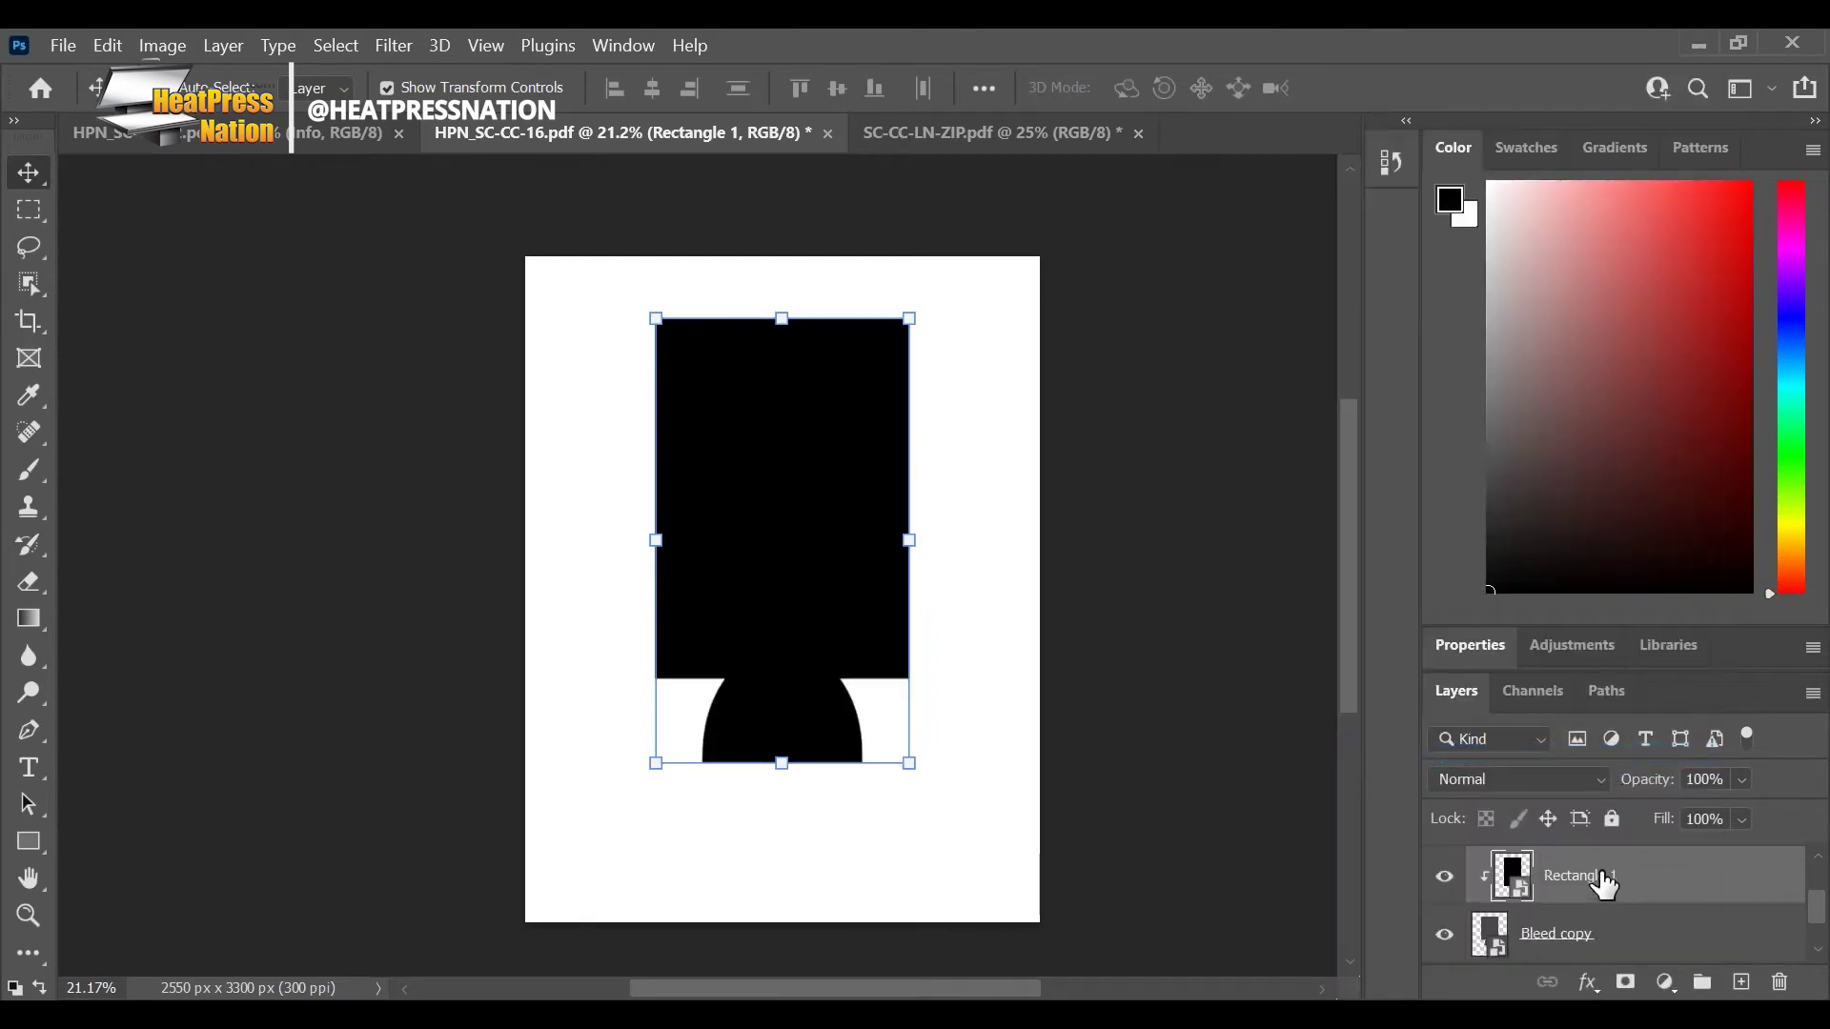
Step: Open the rectangle smart object's contents and, with rulers shown, place vertical and horizontal guides through its center
double_click(1519, 889)
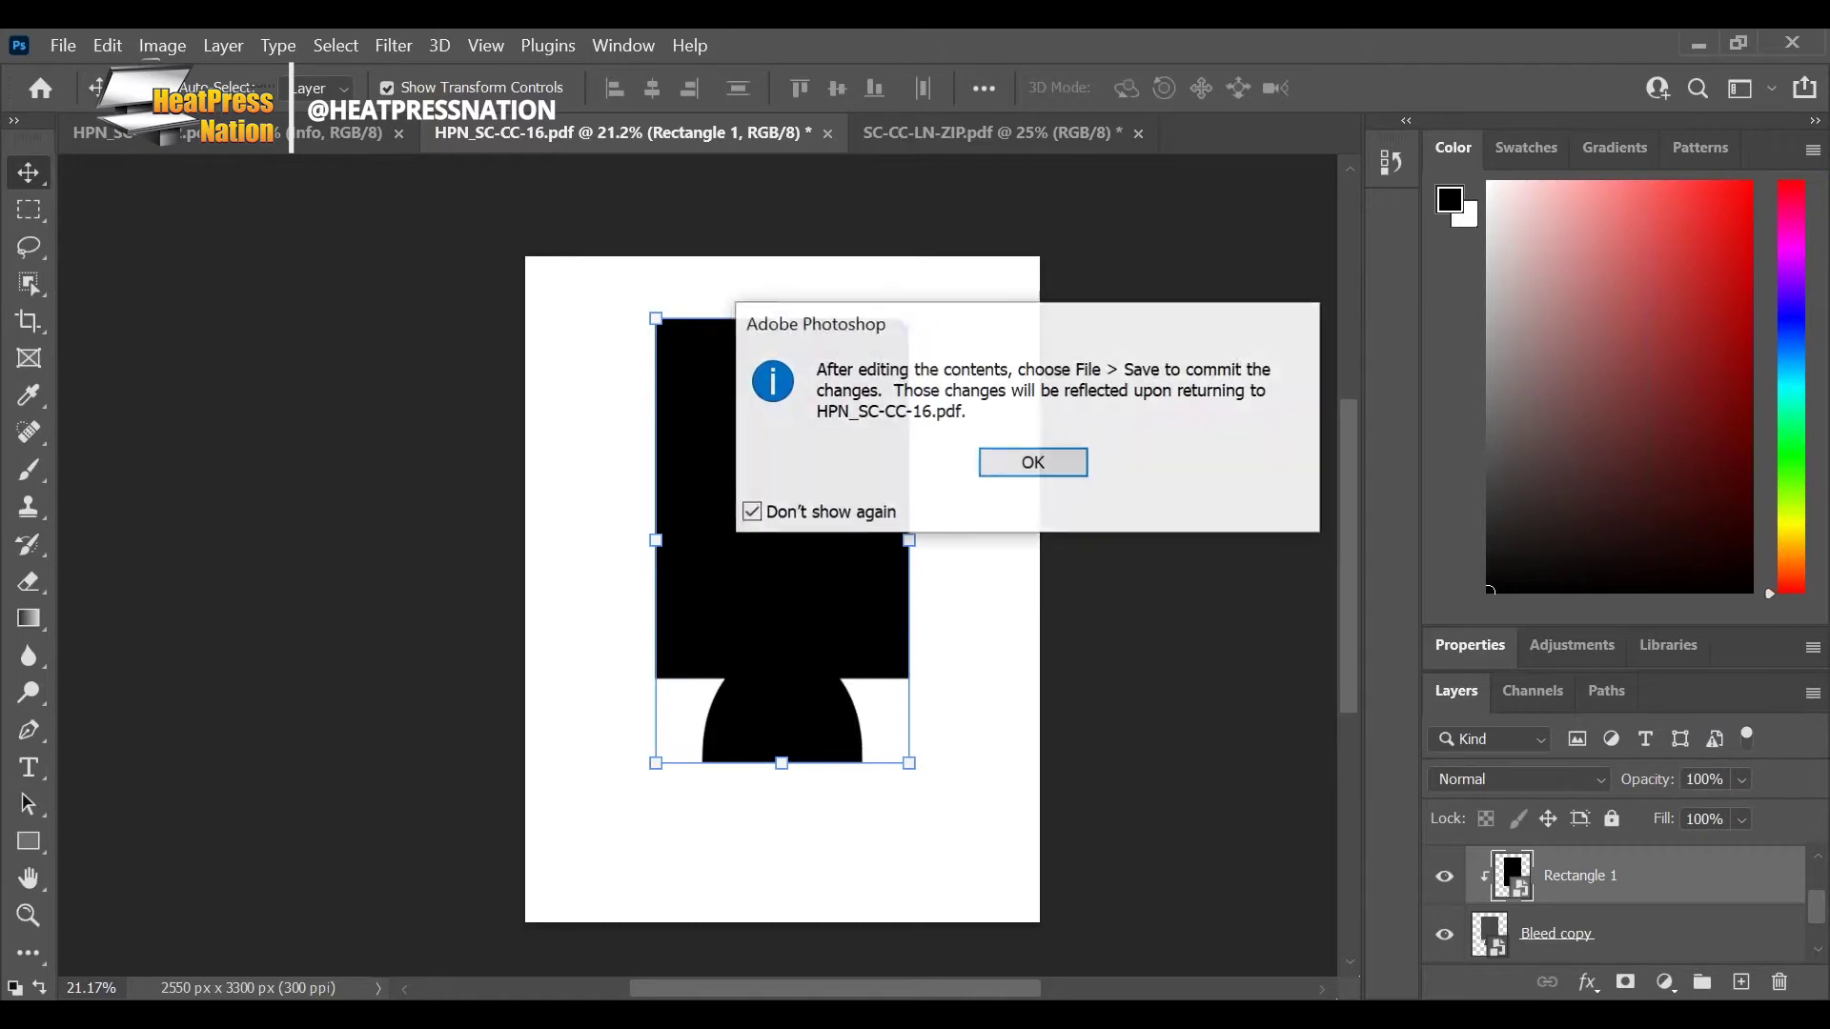
left_click(1049, 463)
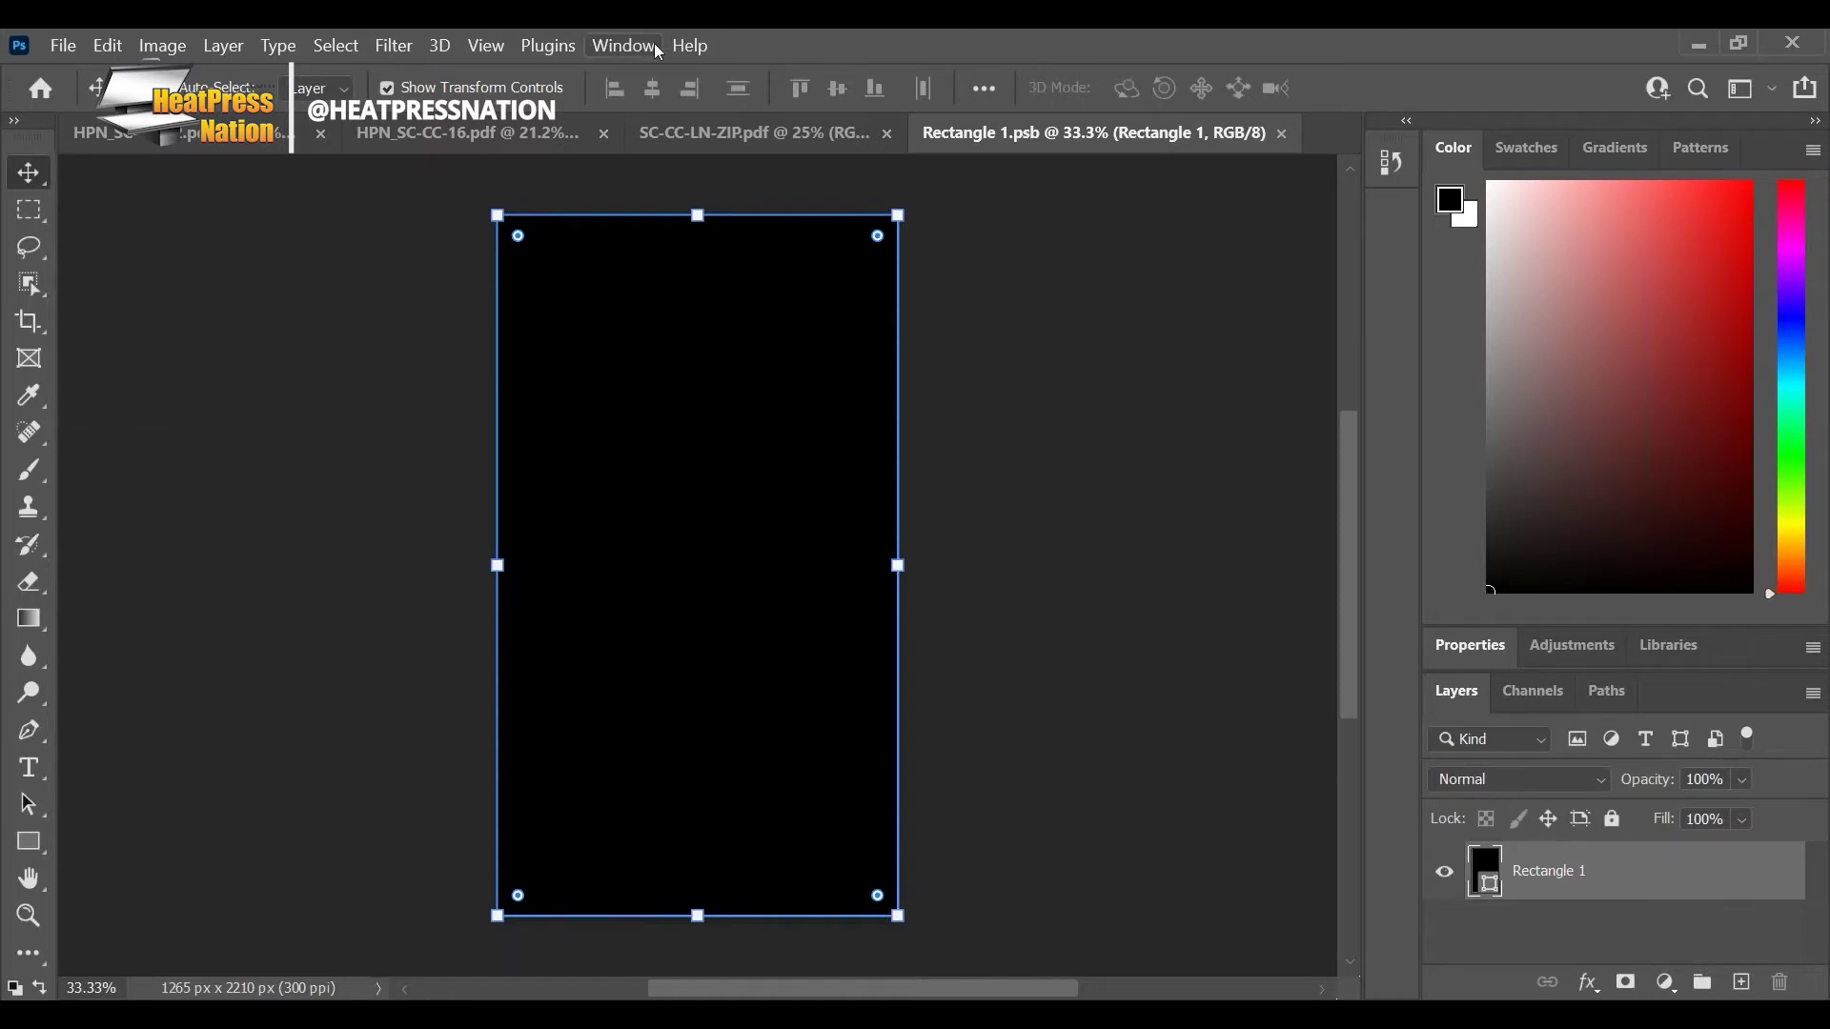
left_click(486, 45)
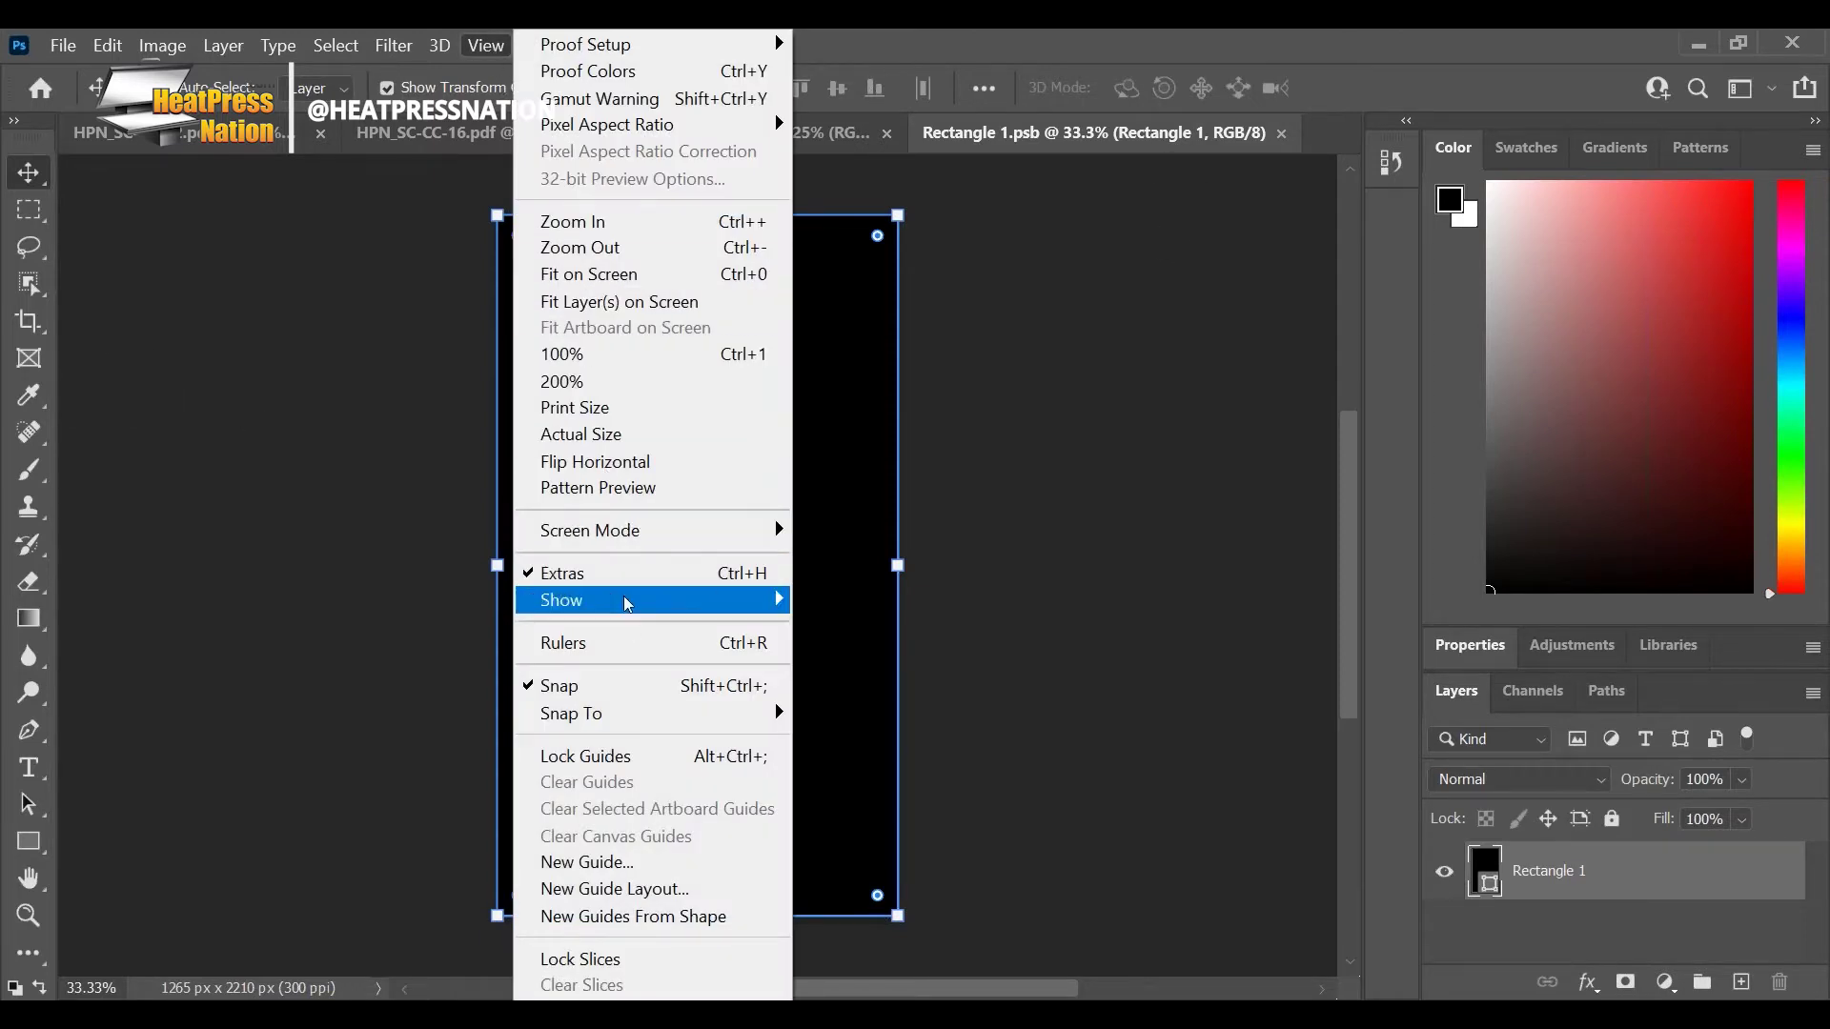
left_click(636, 645)
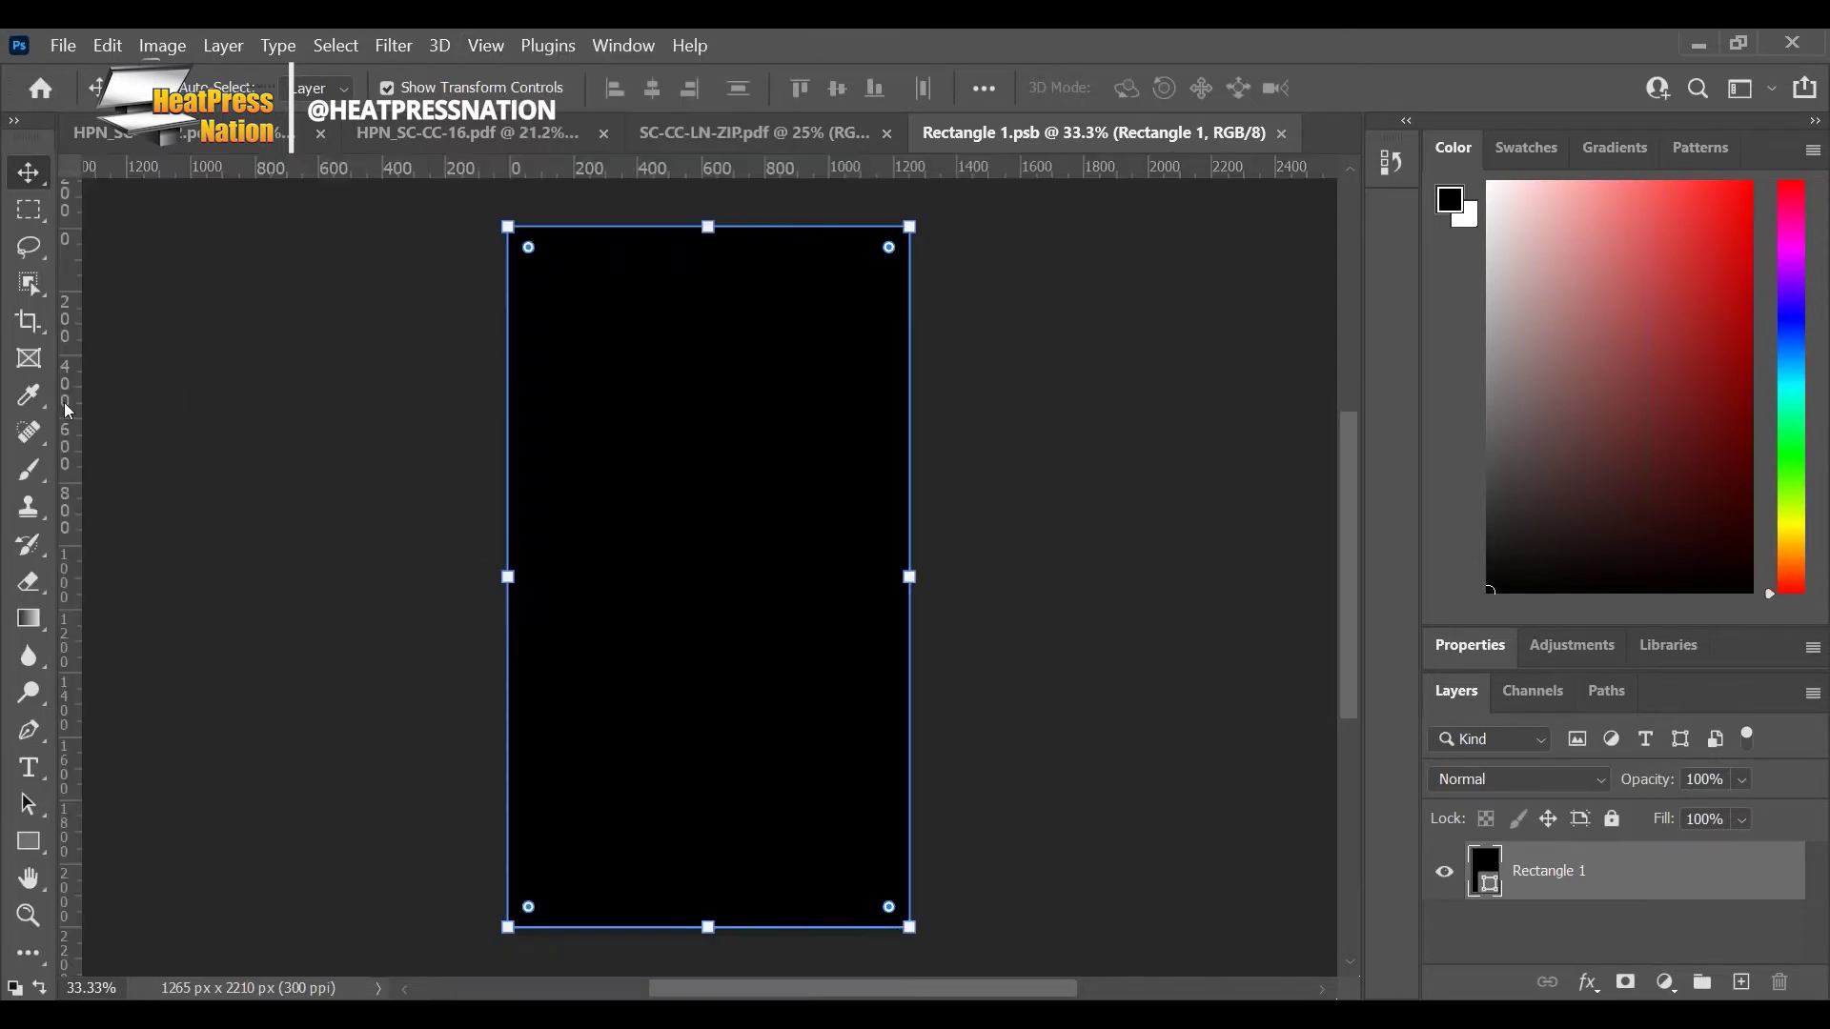
left_click_drag(81, 409, 708, 413)
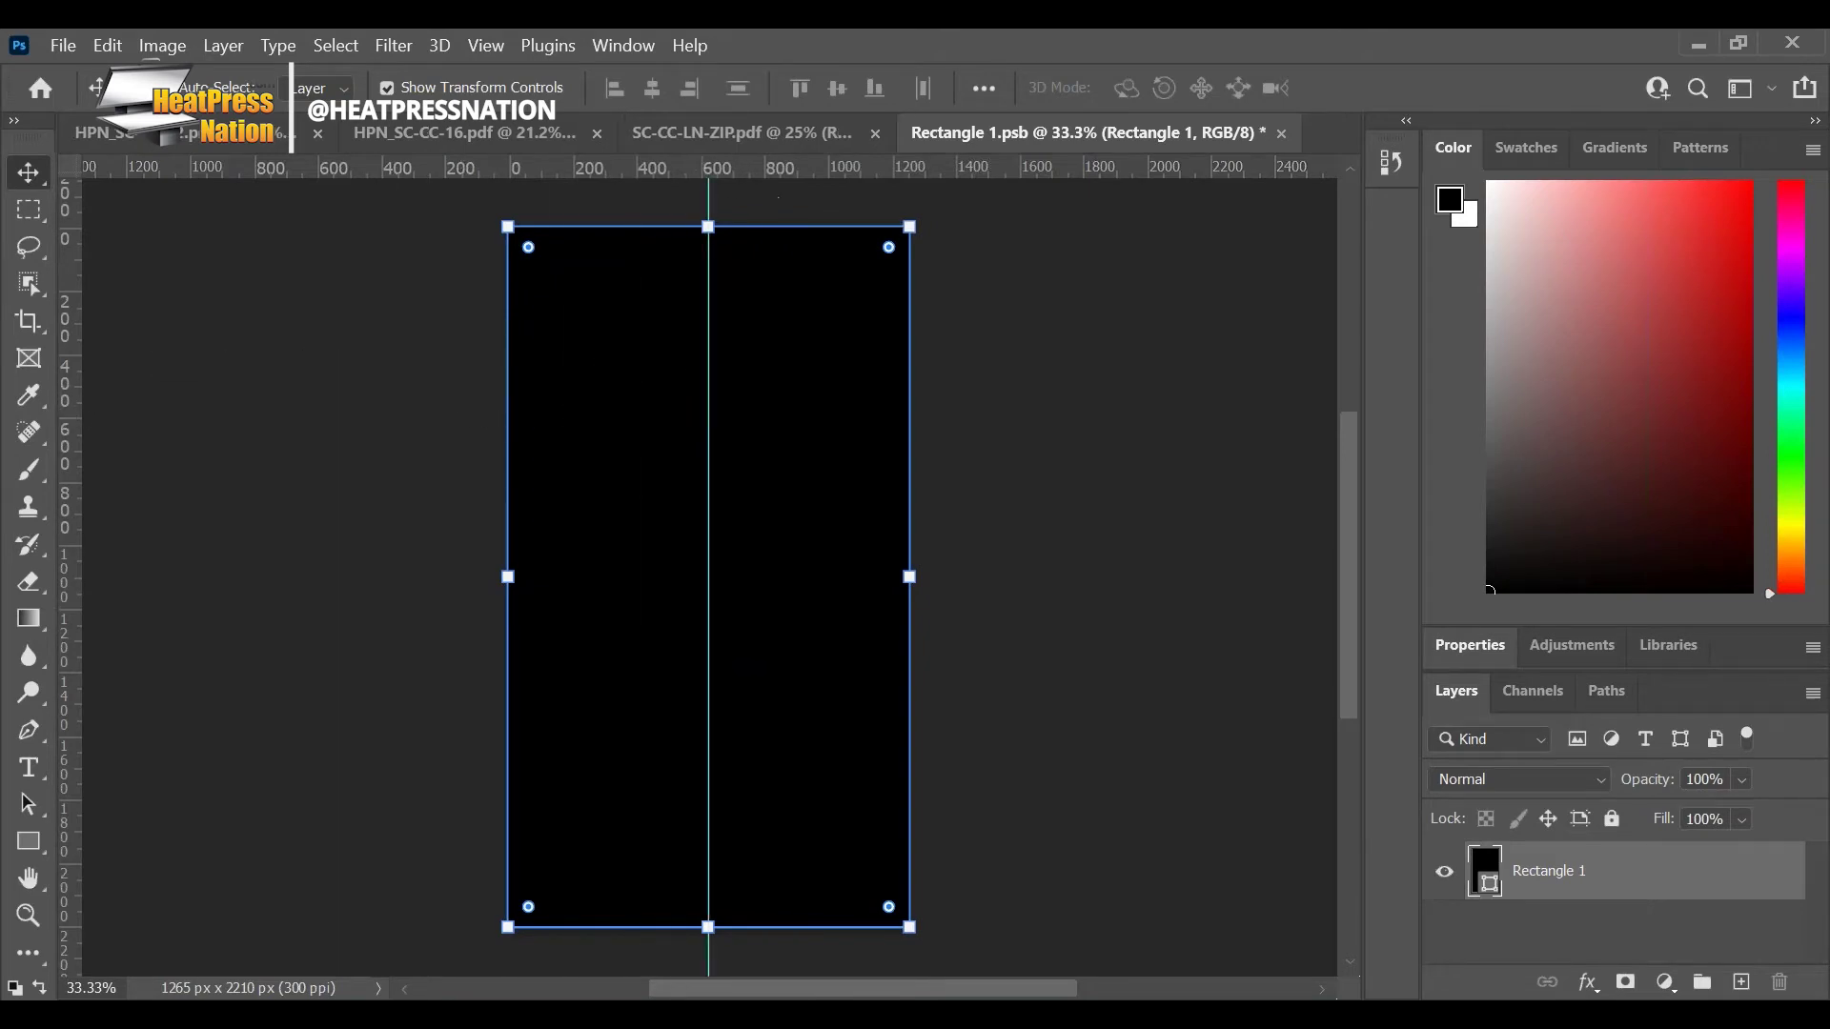
left_click_drag(746, 177, 801, 577)
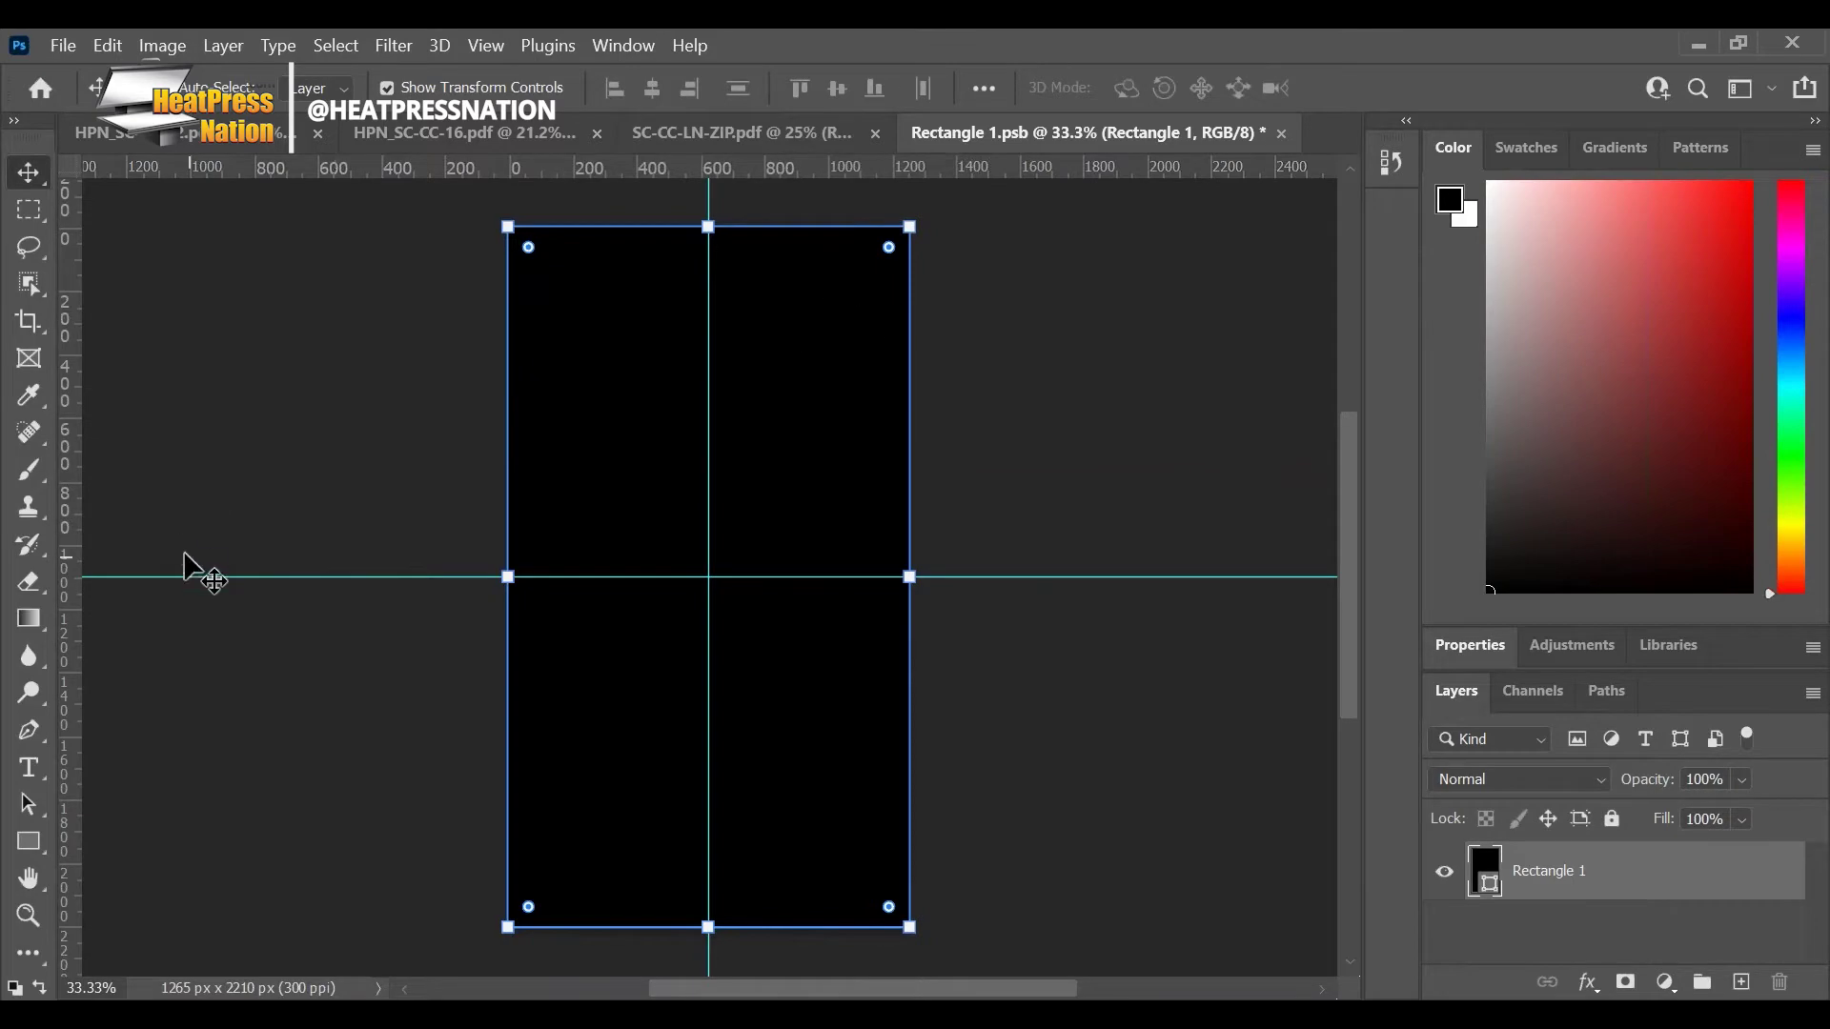
Step: Place the vintage steel american flag image over the black rectangle, scaled proportionally to about 45.4% and centered on the guides
key("alt+Tab")
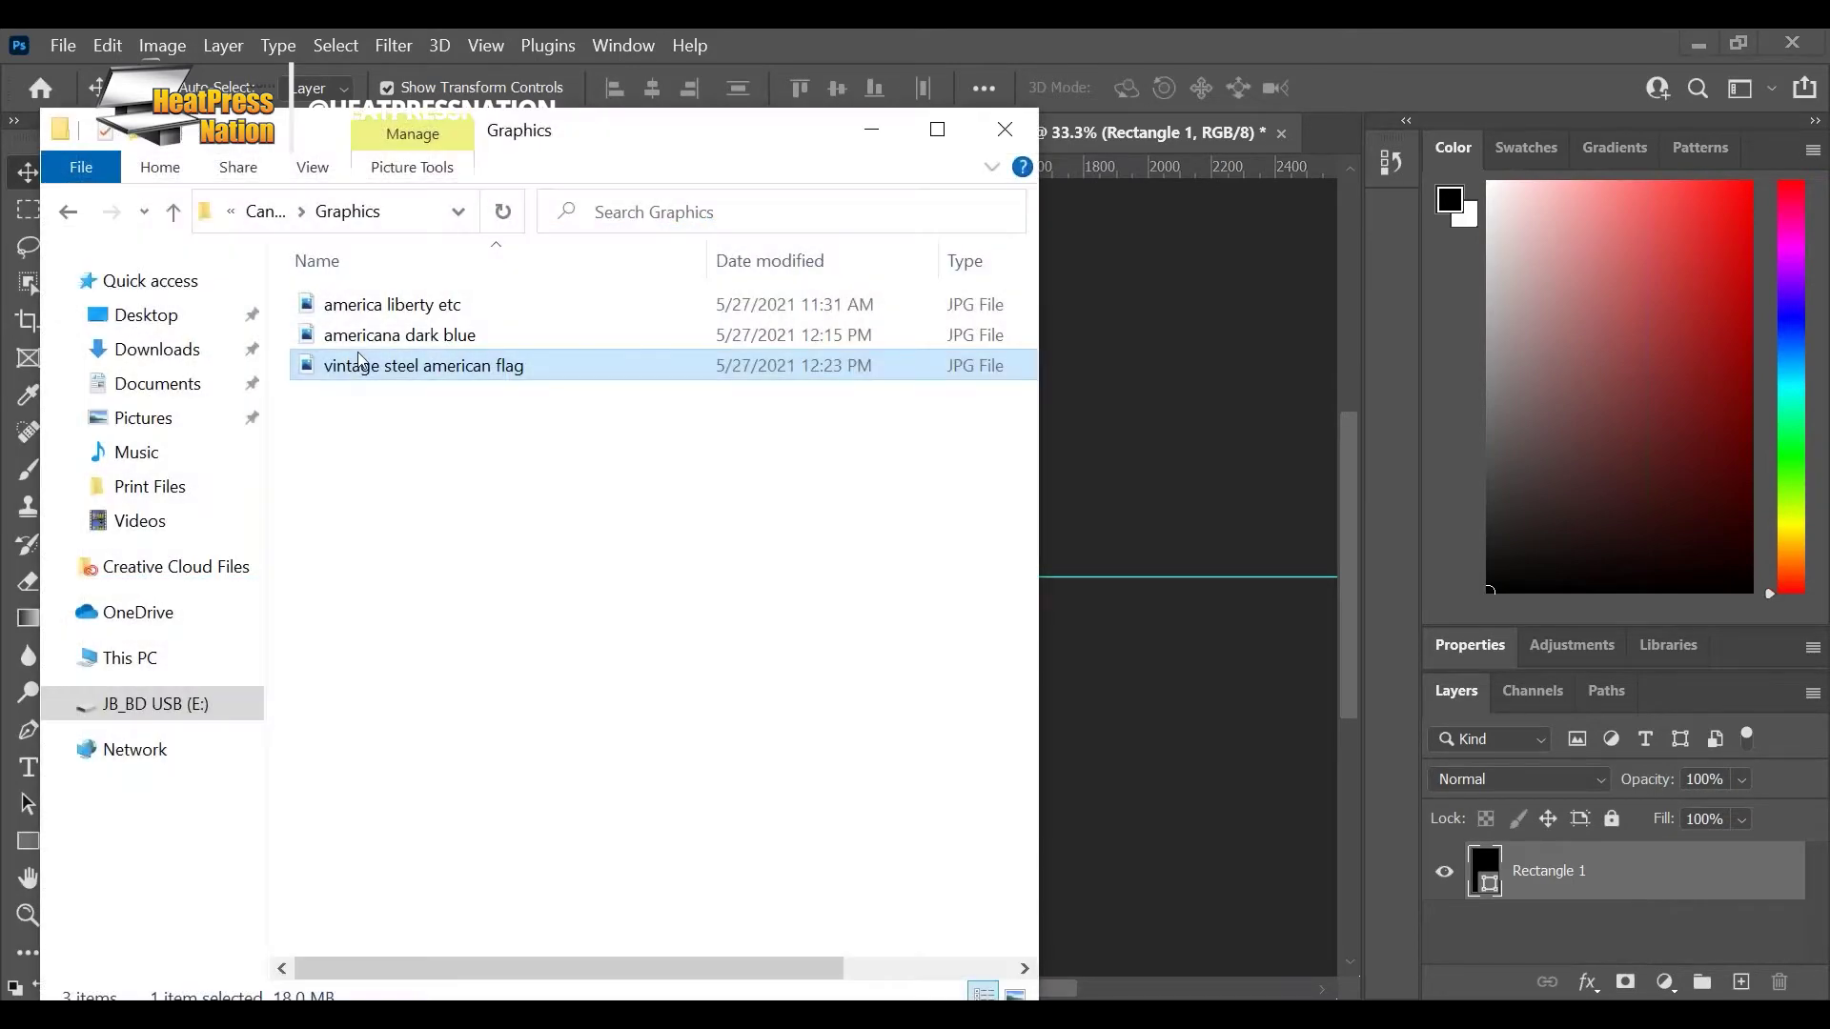
left_click_drag(448, 361, 1275, 499)
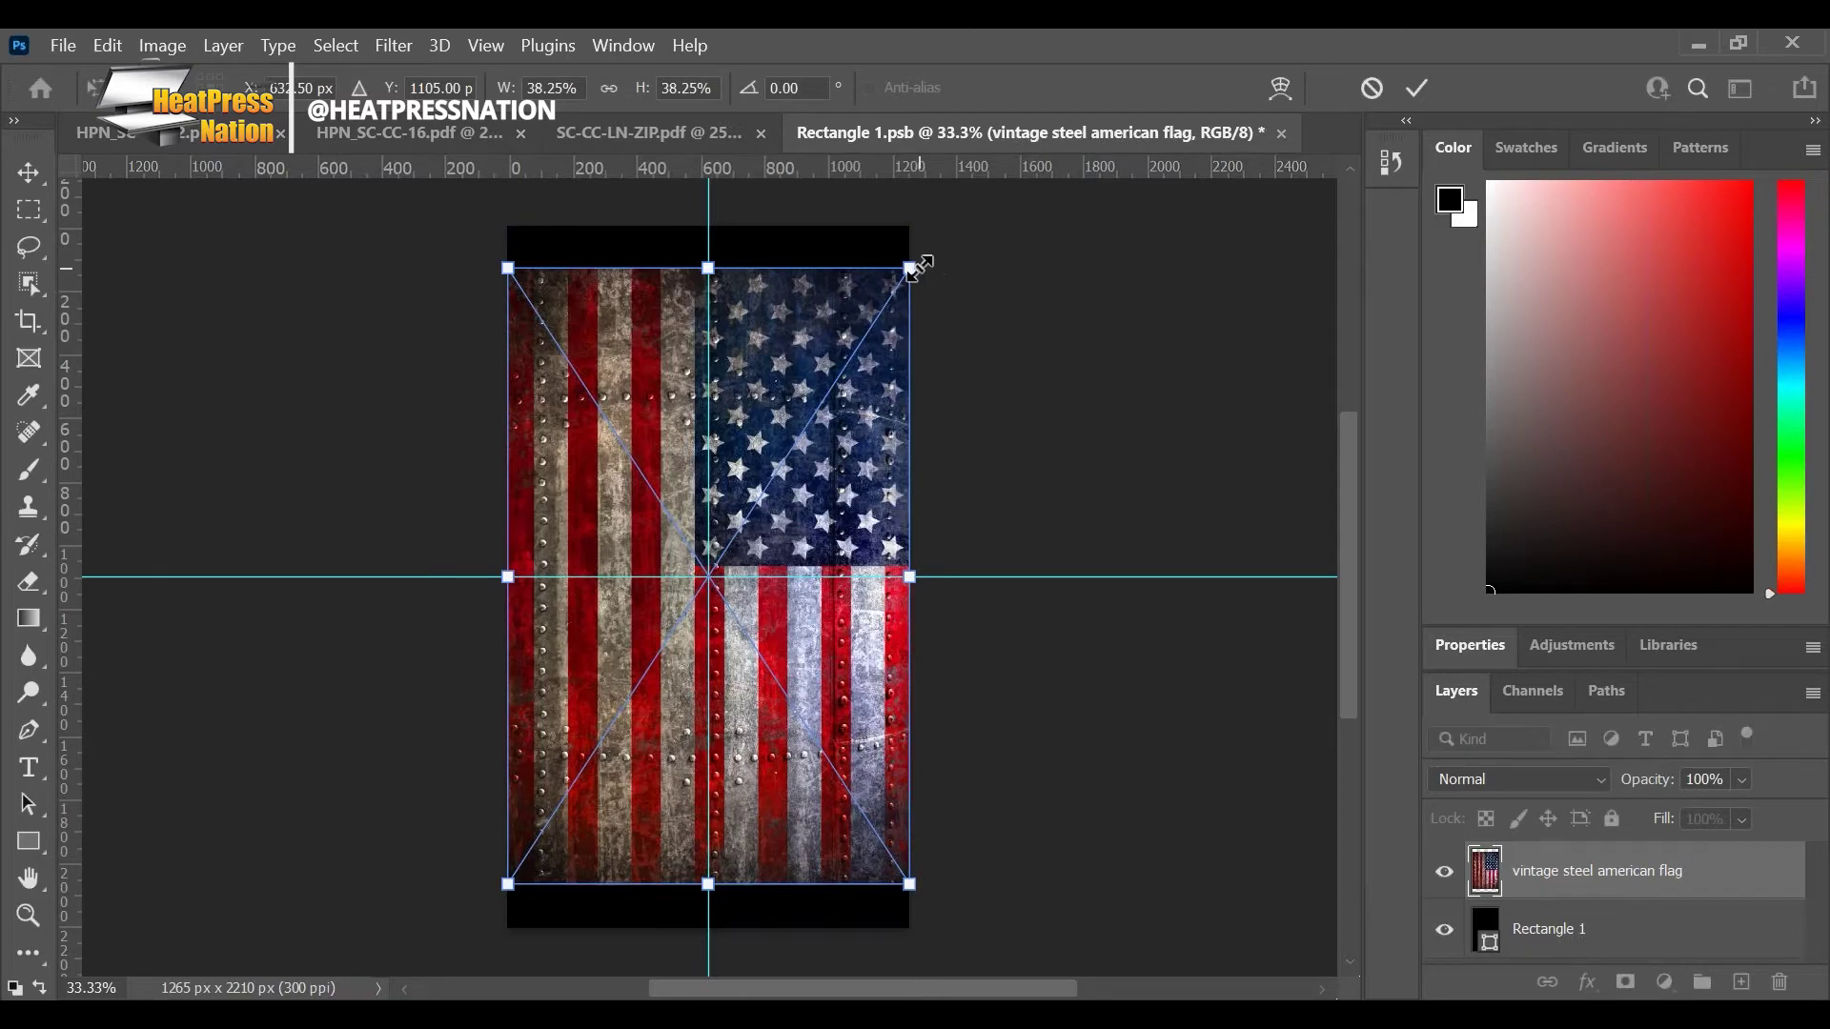
left_click(608, 88)
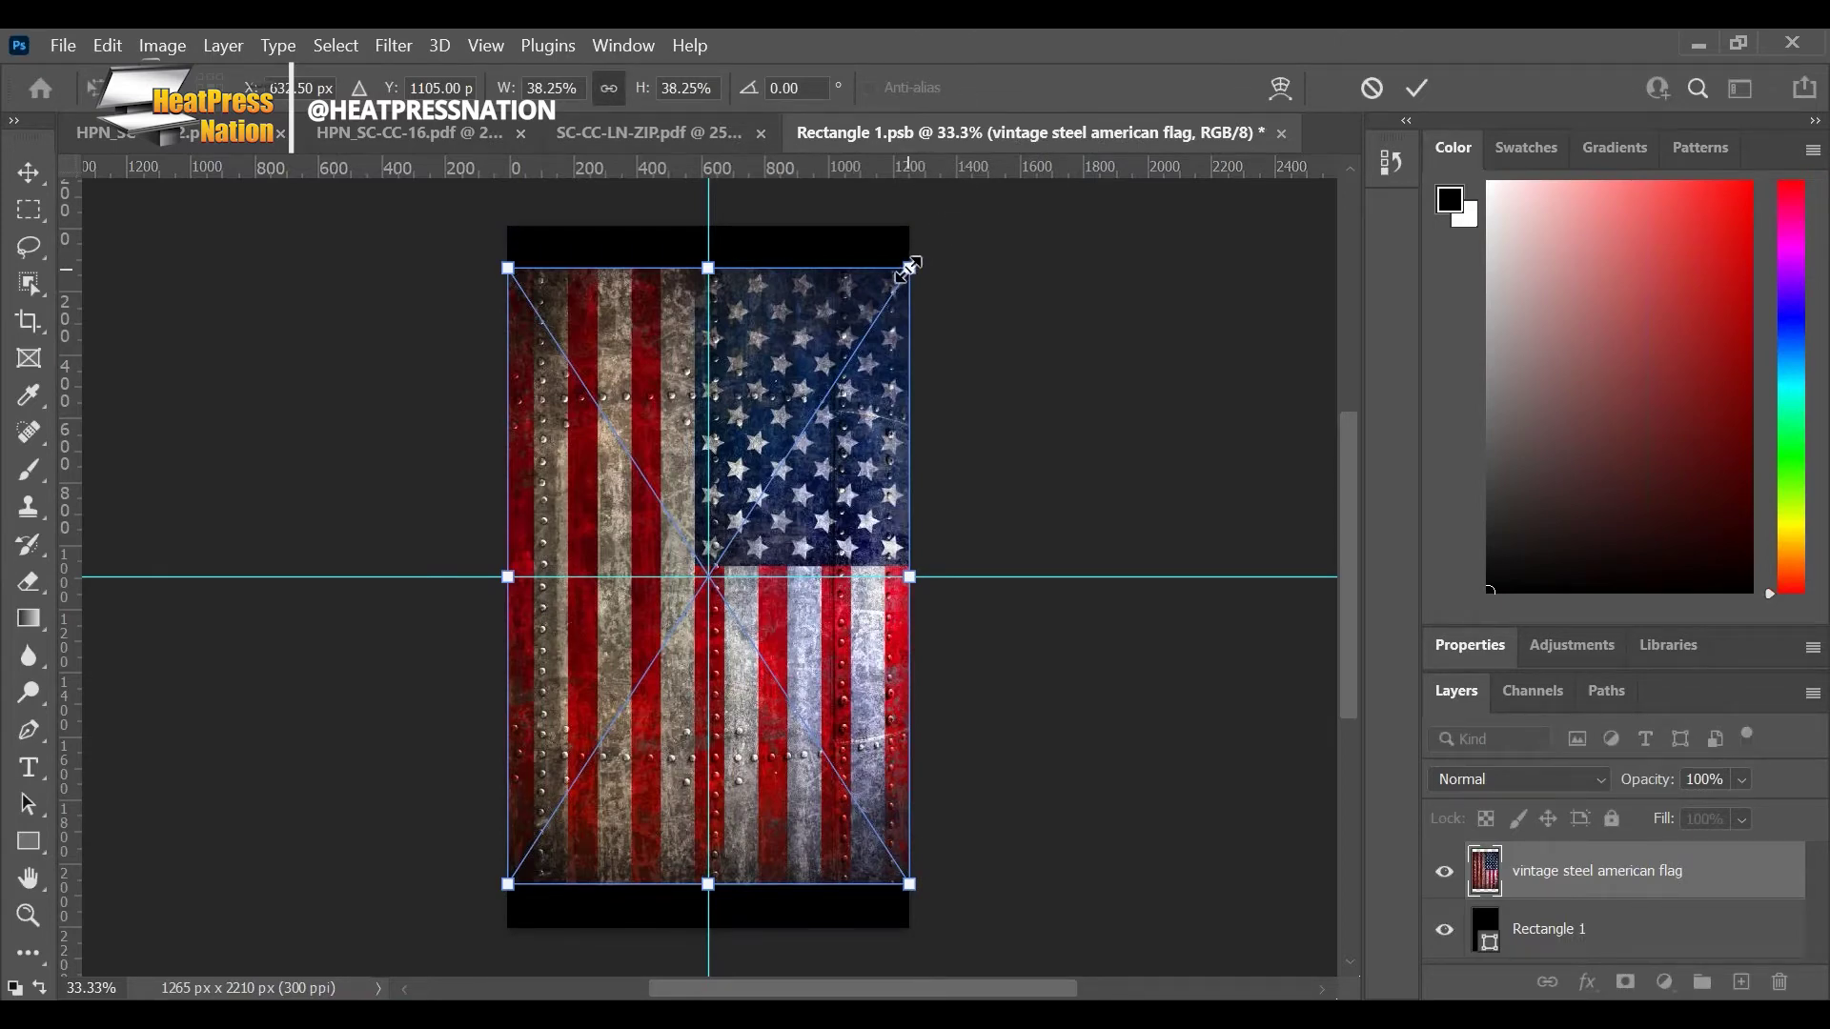
left_click_drag(908, 267, 960, 232)
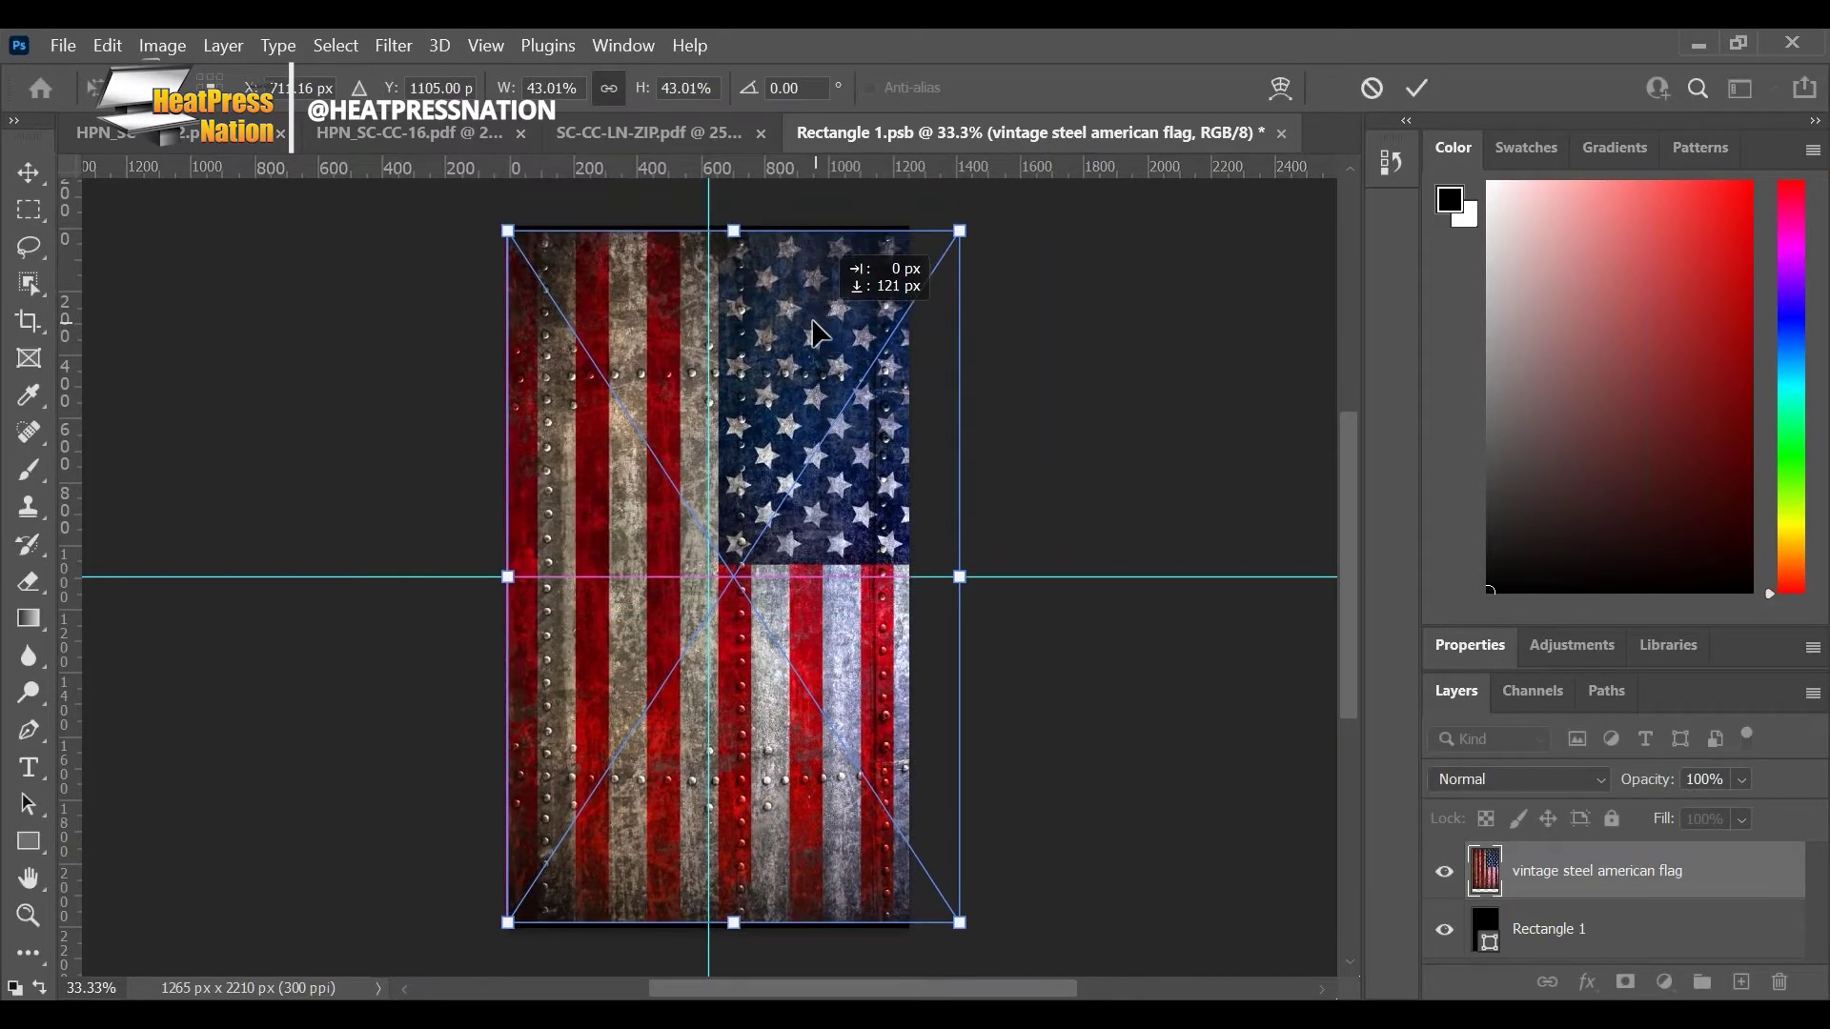
left_click_drag(818, 333, 810, 329)
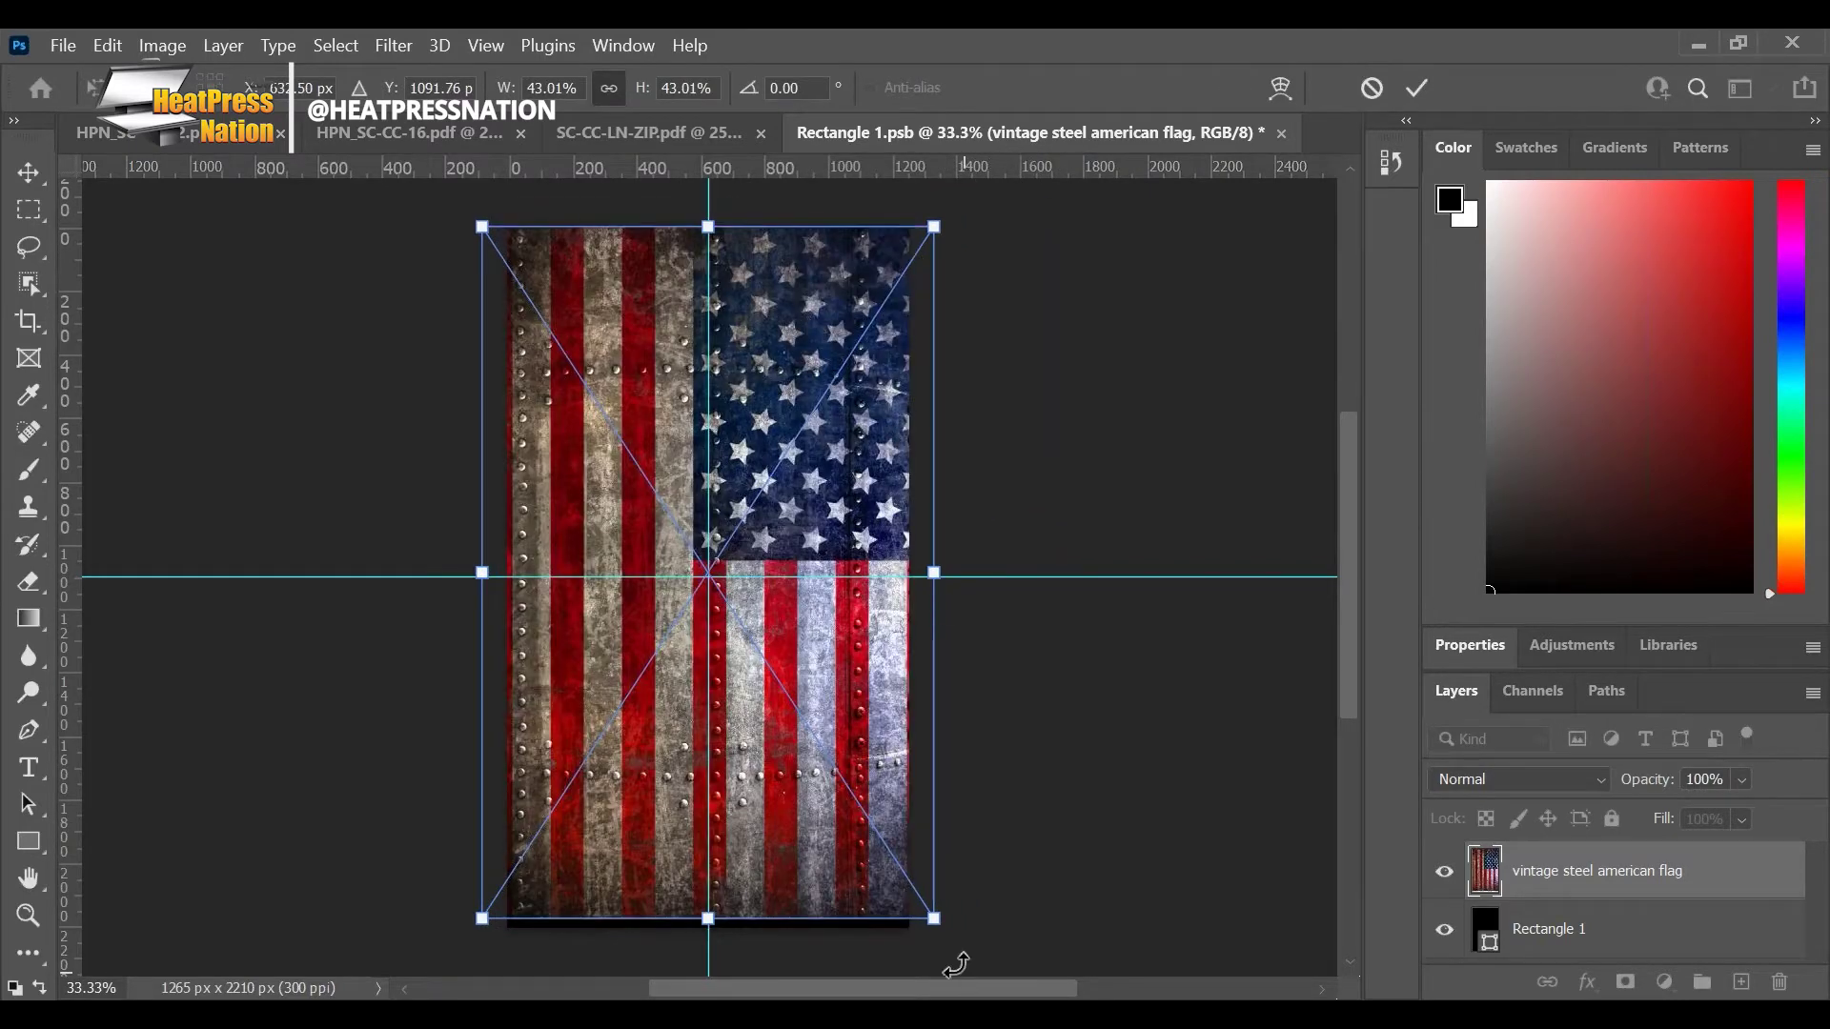
left_click_drag(932, 920, 954, 945)
left_click_drag(894, 890, 873, 872)
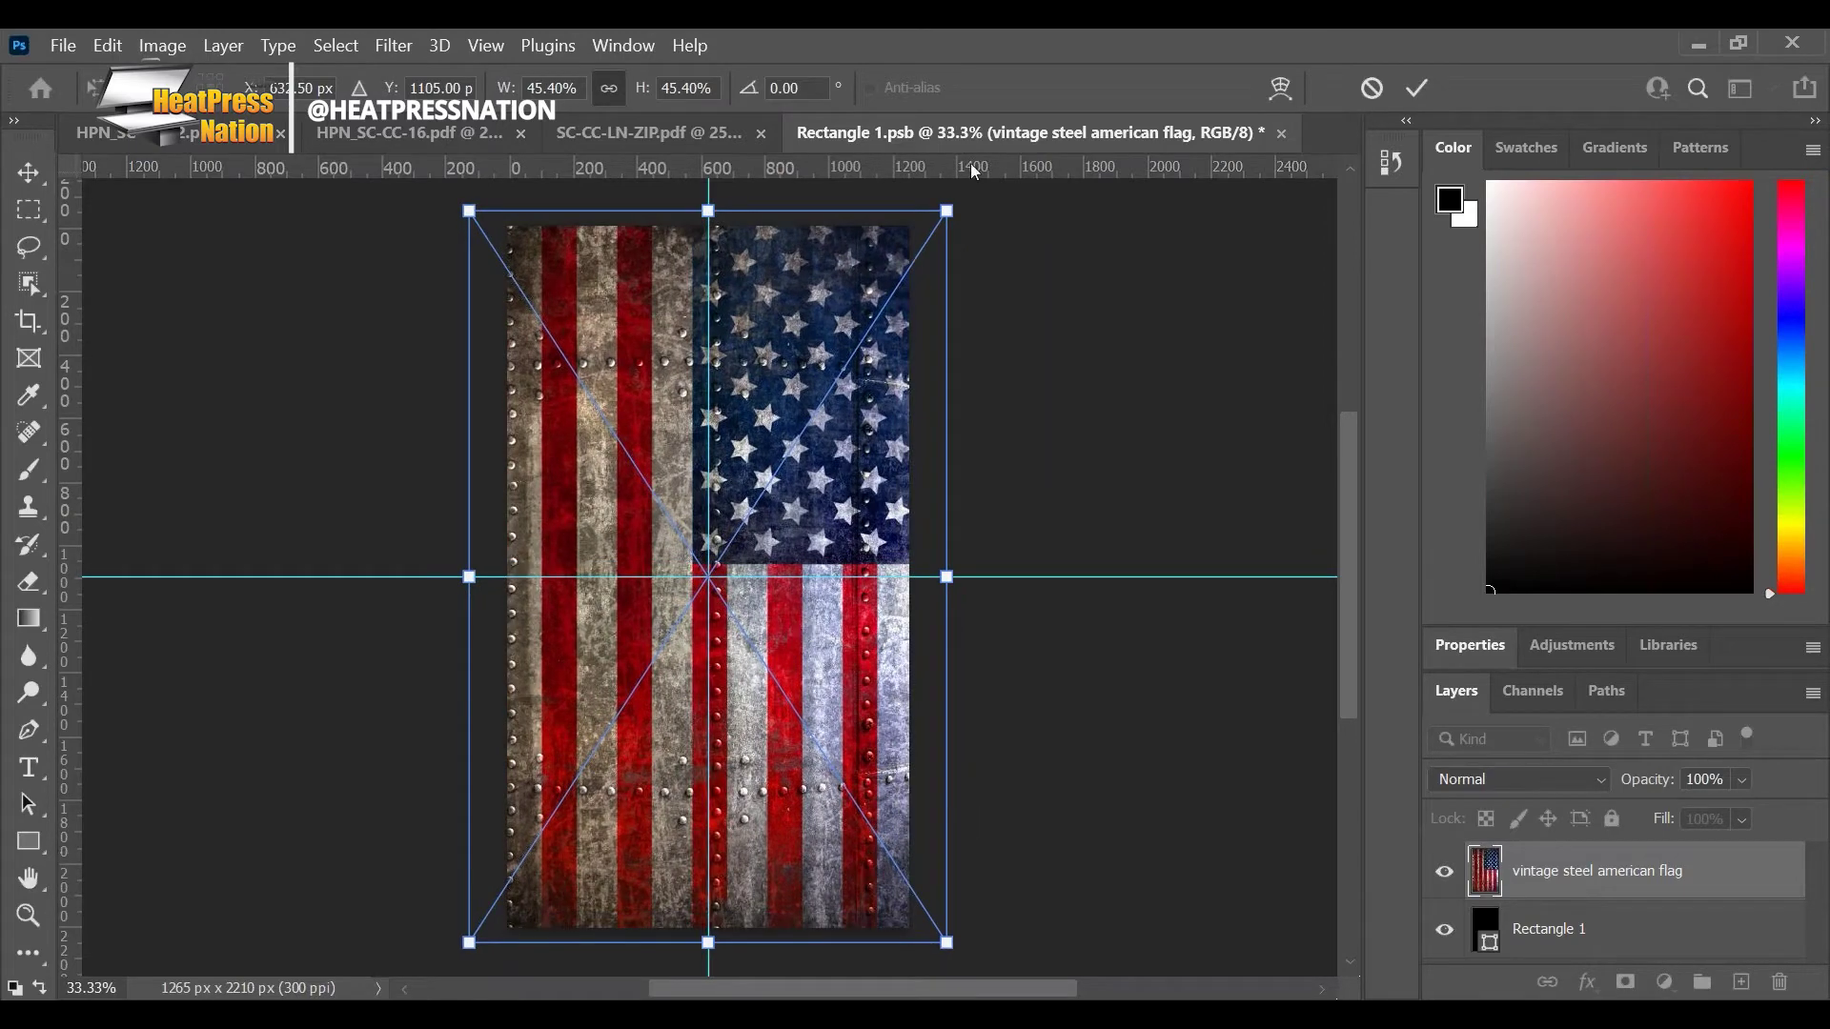
left_click(1414, 88)
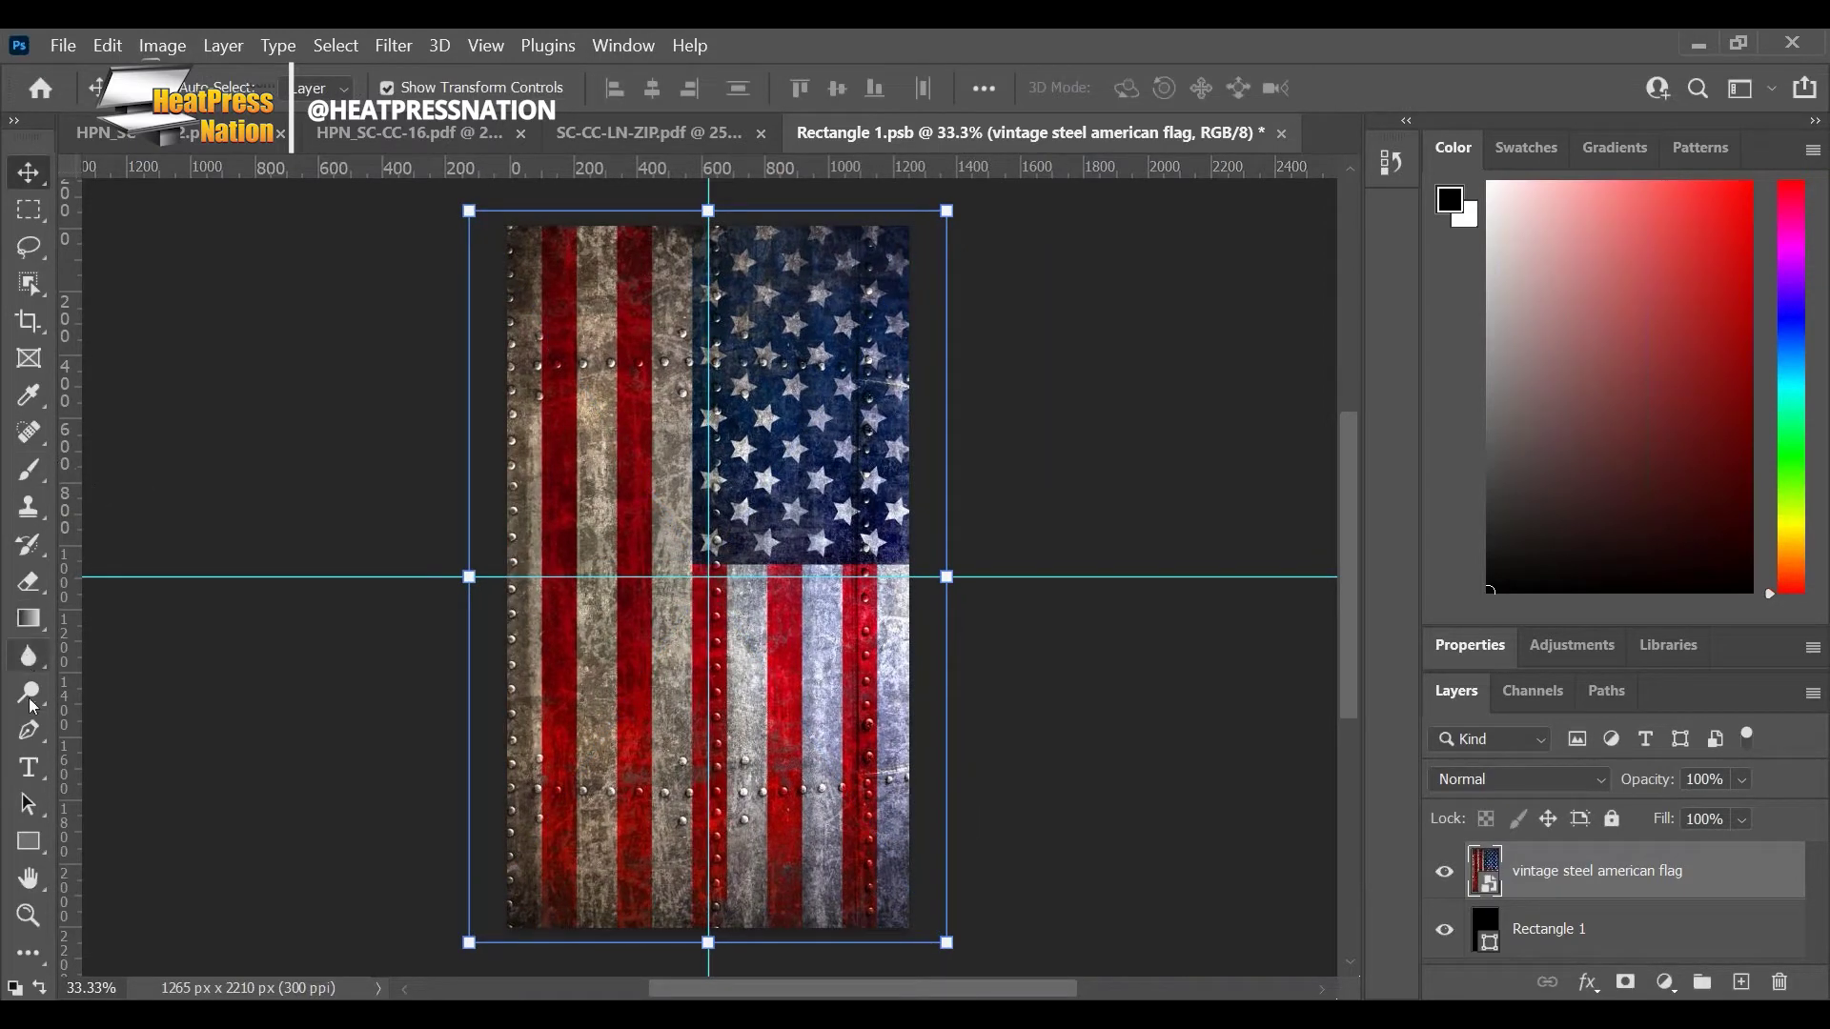
Step: Add the text MERICA at the intersection of the center guides
left_click(29, 767)
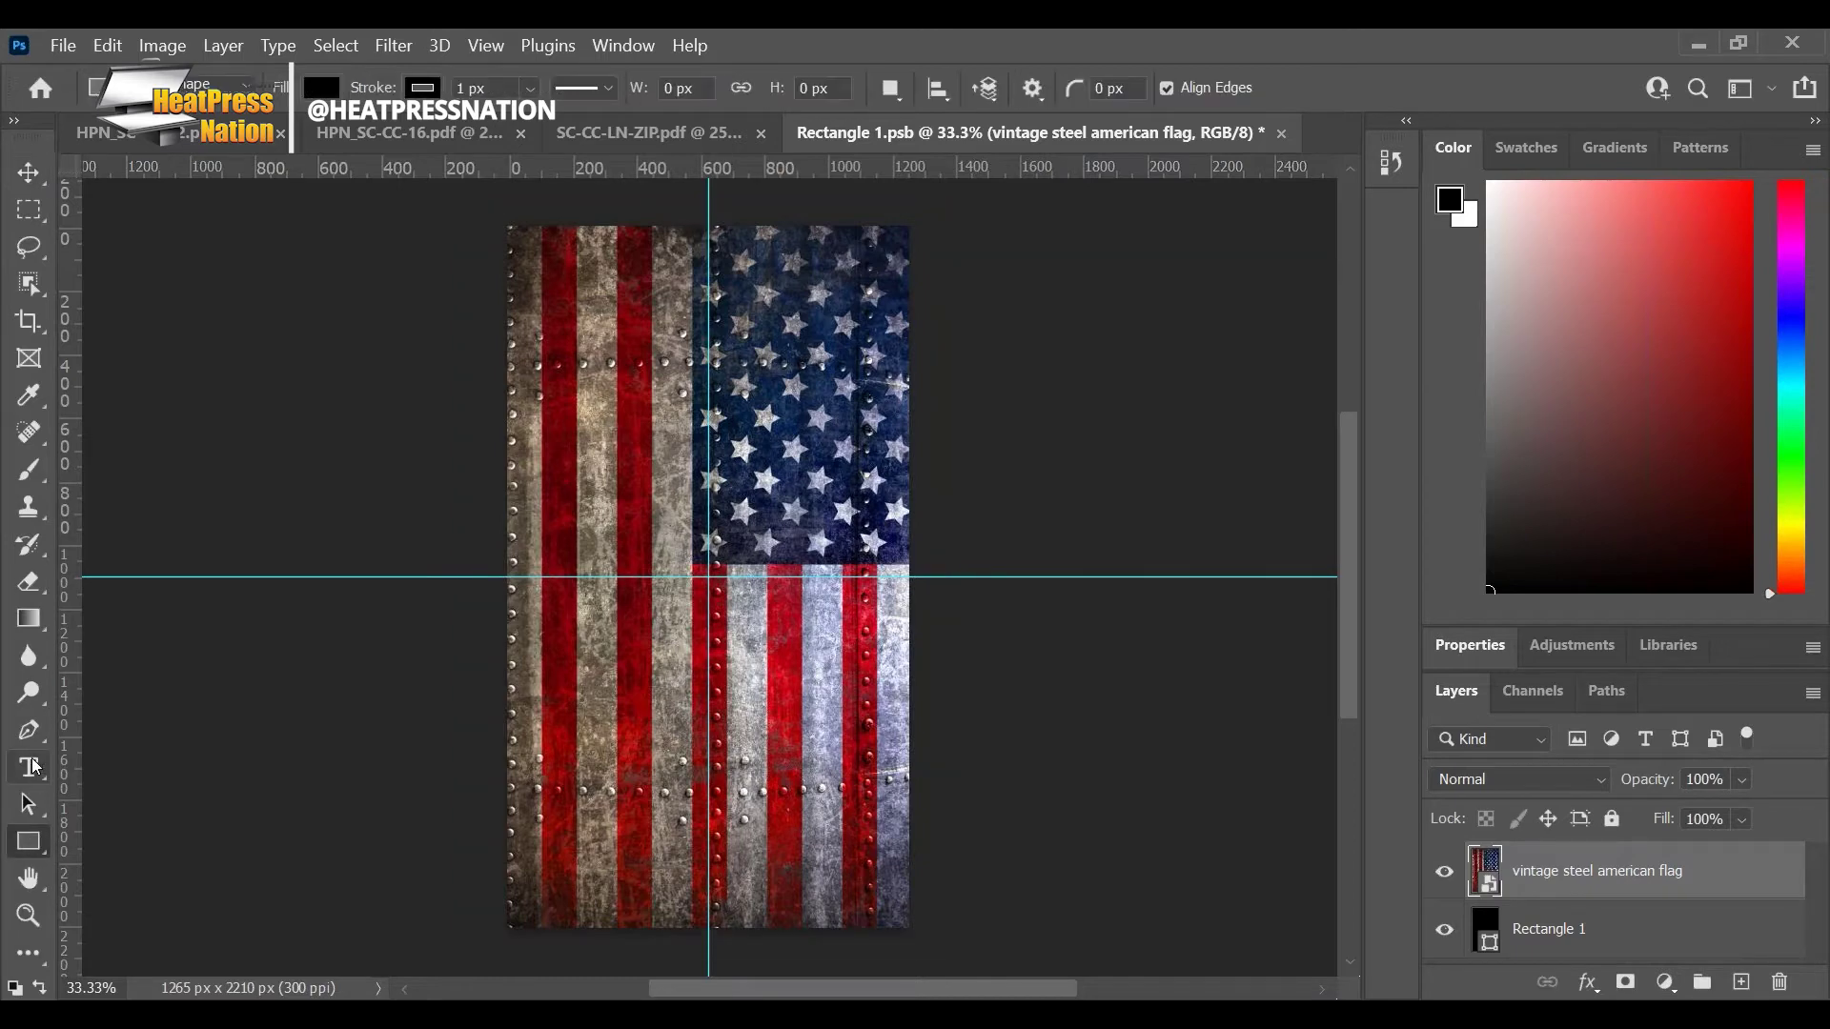
left_click(706, 581)
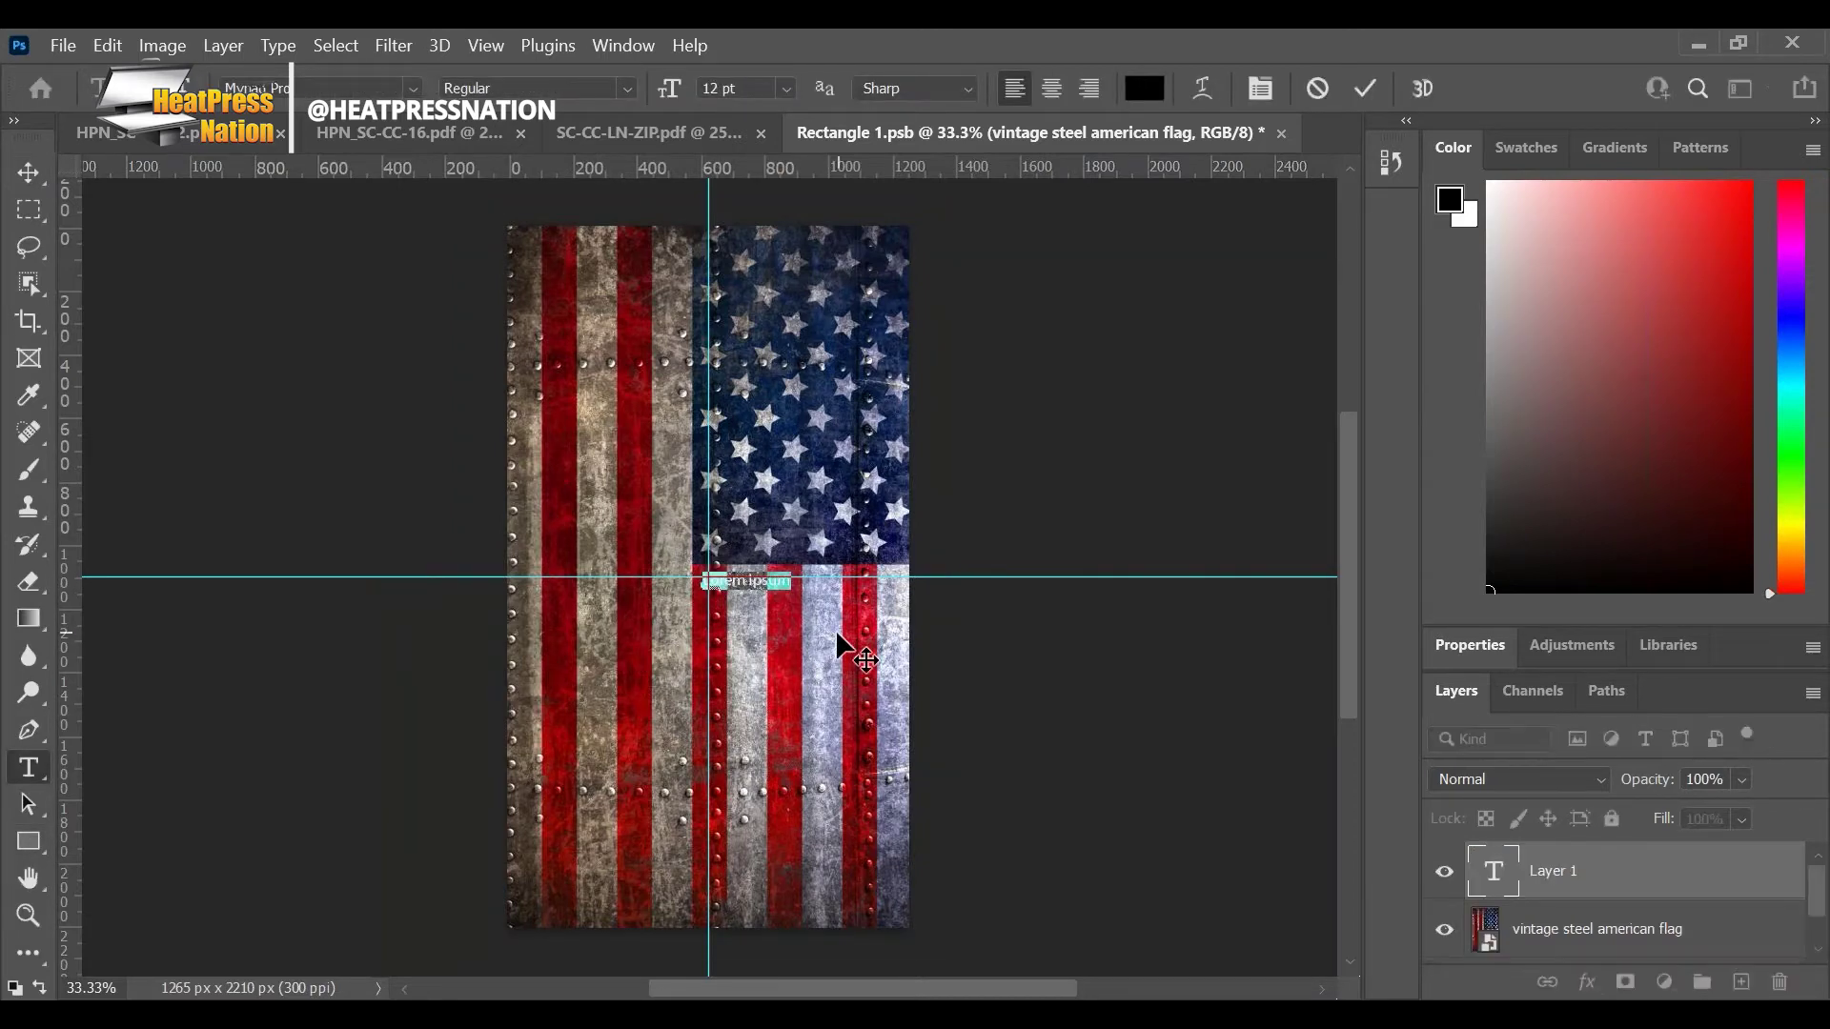
key("BackSpace")
left_click(838, 648)
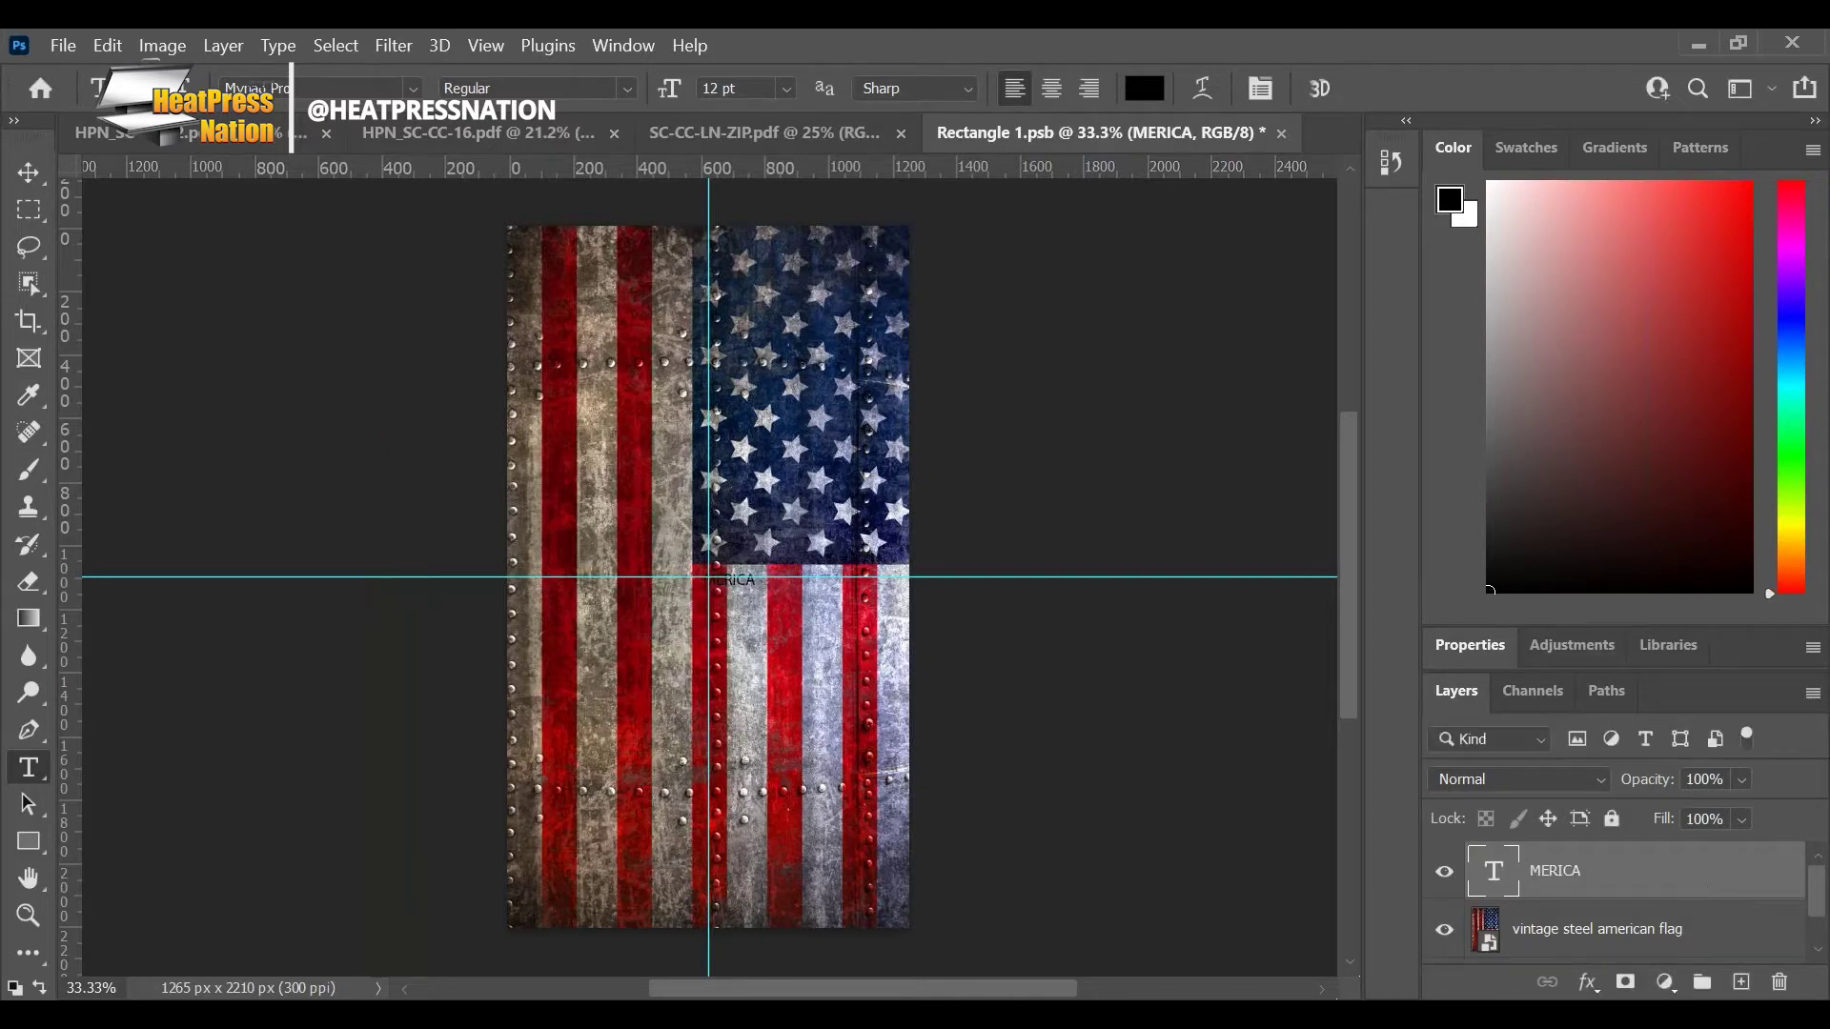
Step: Set the MERICA text's font to League Gothic Regular
left_click(1472, 646)
scroll(1592, 729, "down", 1)
scroll(1594, 734, "down", 1)
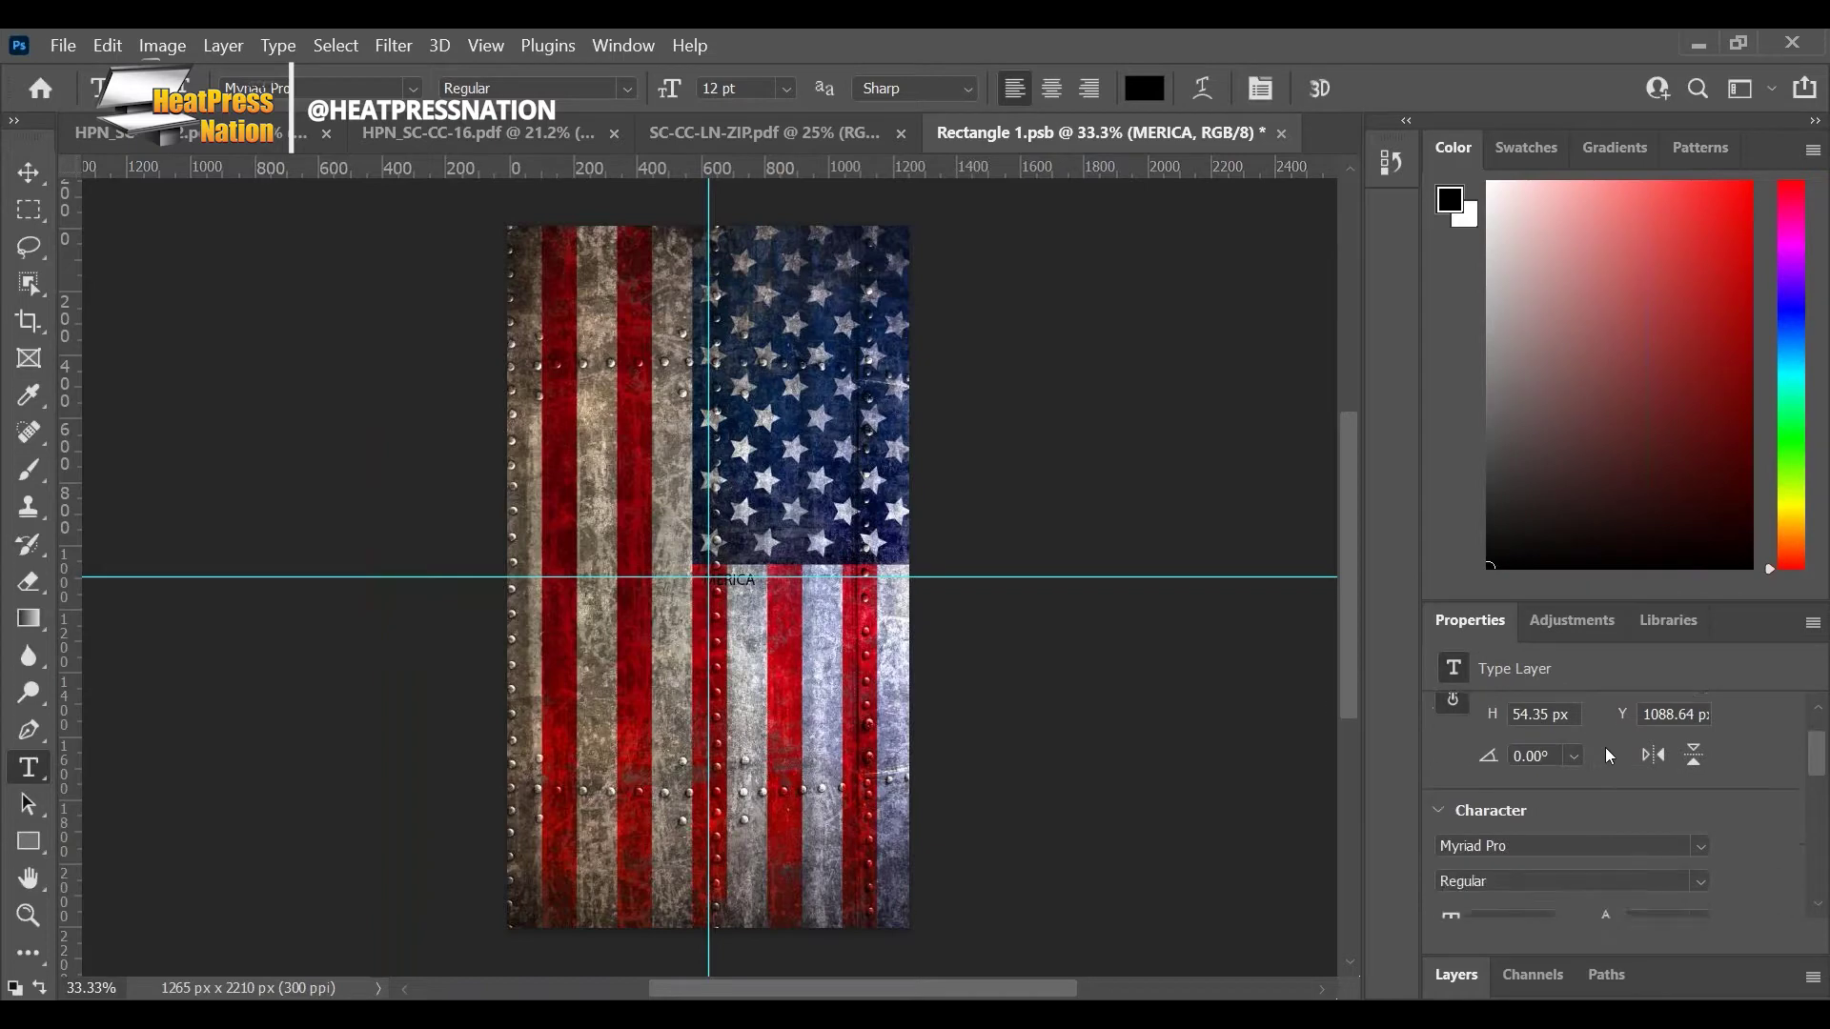
left_click(1699, 826)
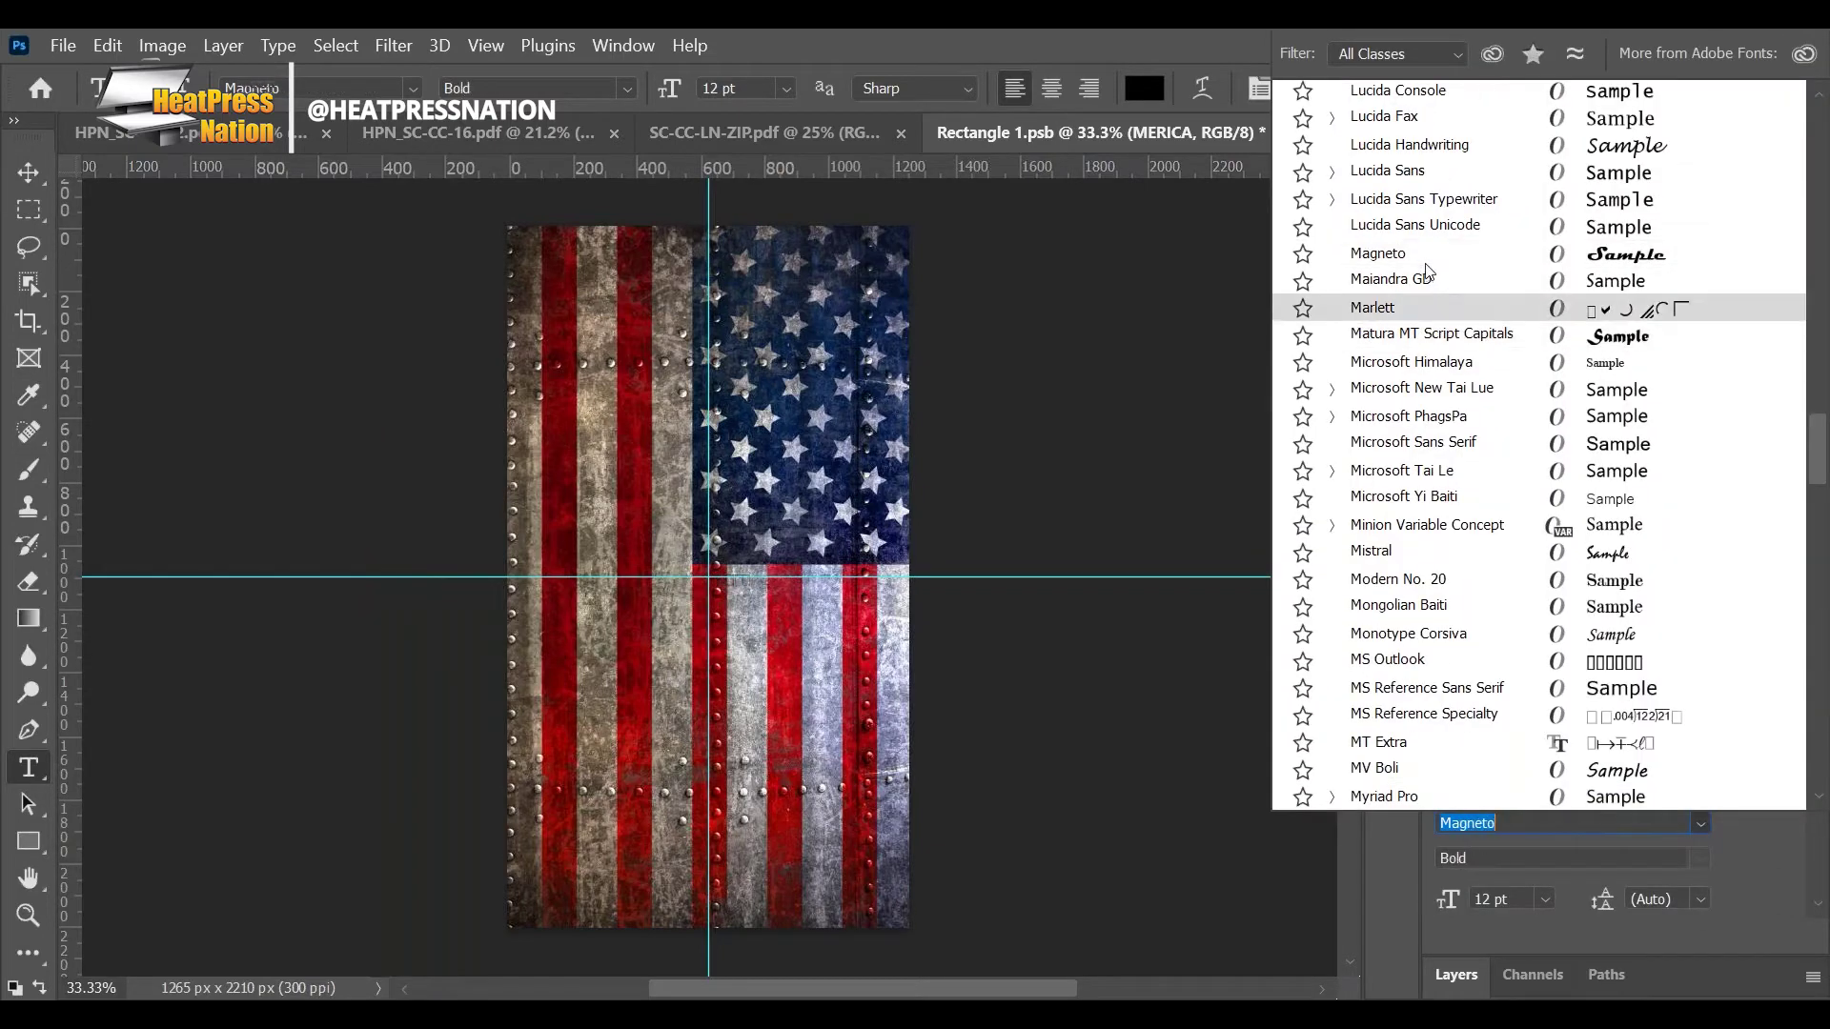
scroll(1457, 331, "up", 3)
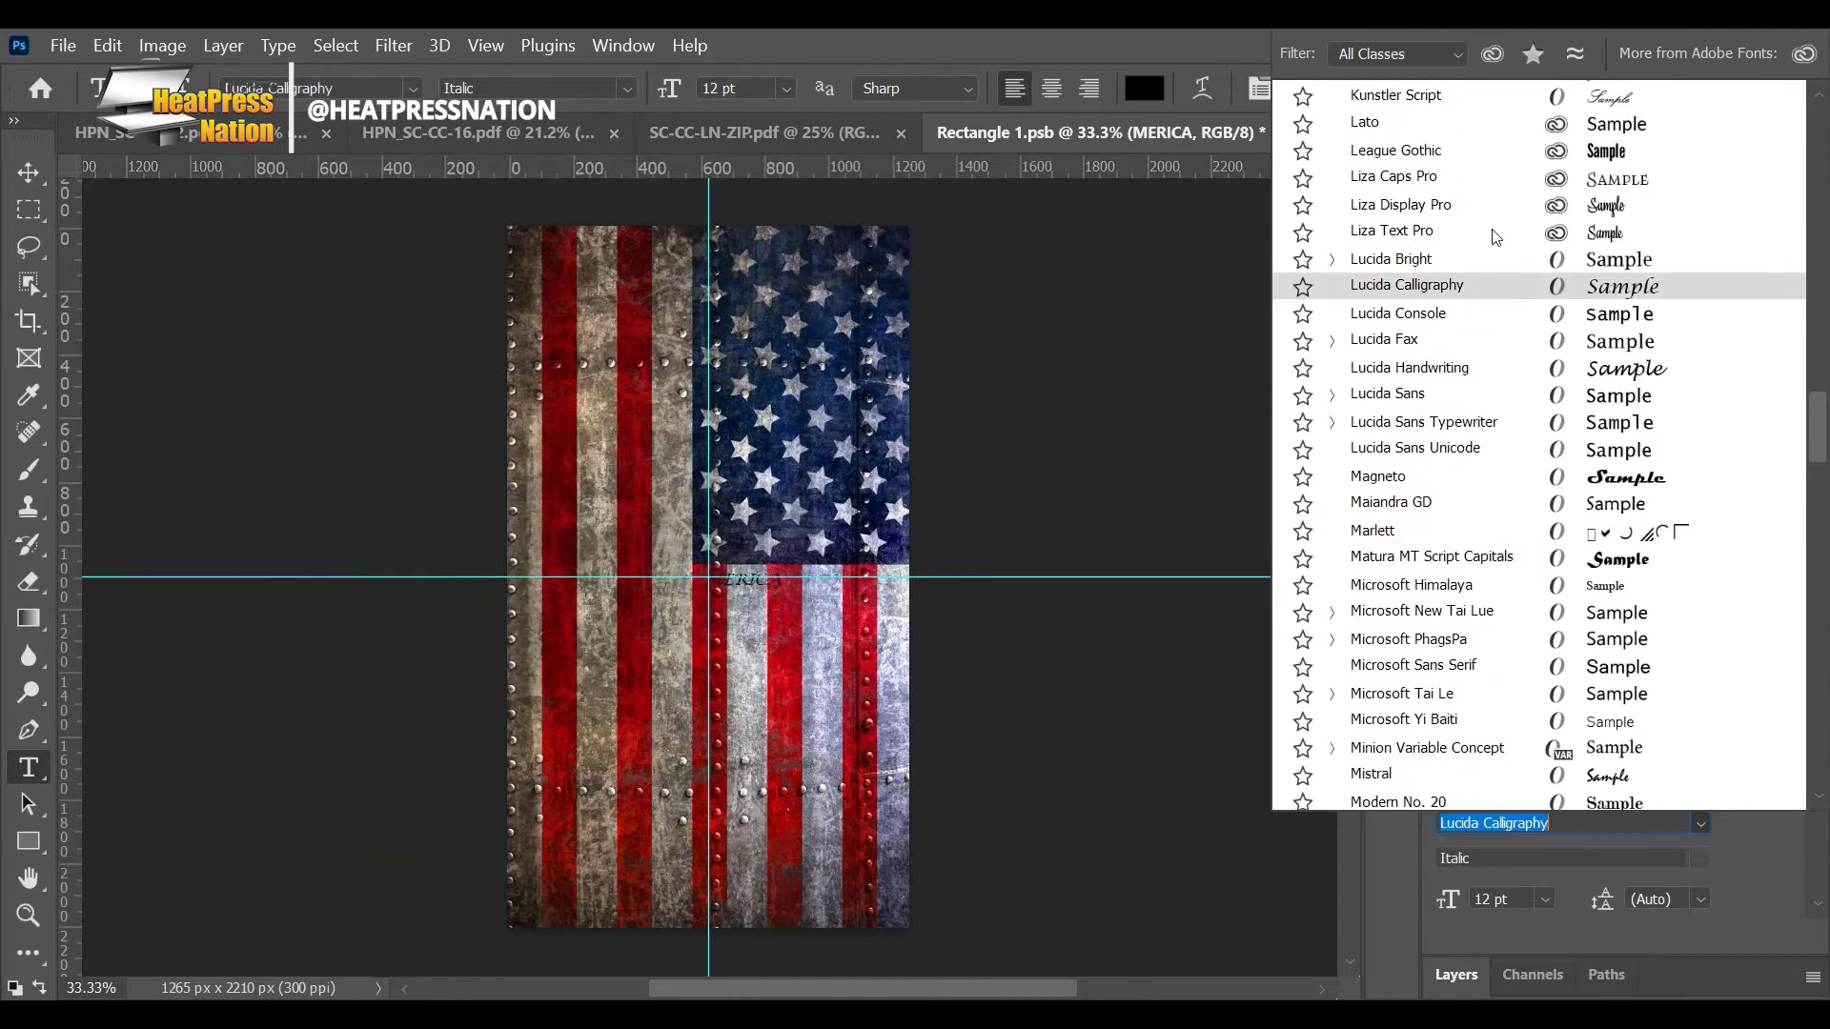
left_click(1465, 149)
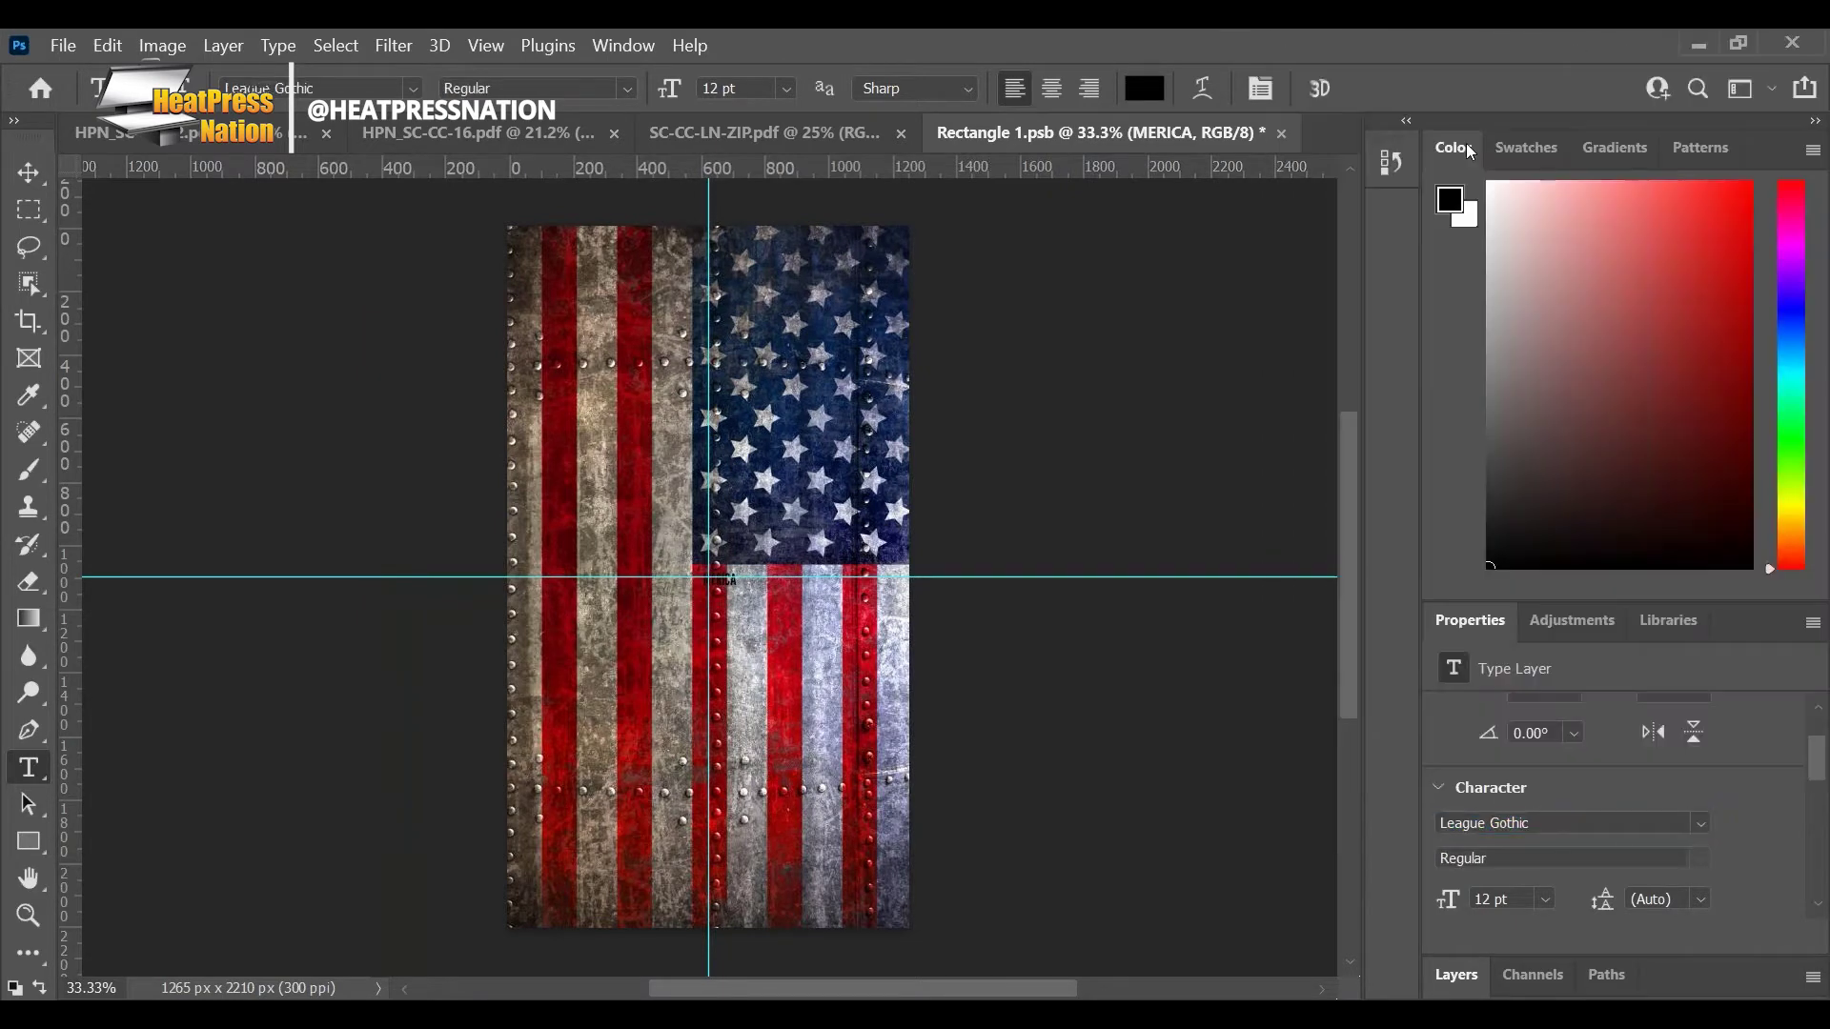
Step: Color the MERICA text white (ffffff) and set its size to 73 pt
scroll(1745, 824, "down", 2)
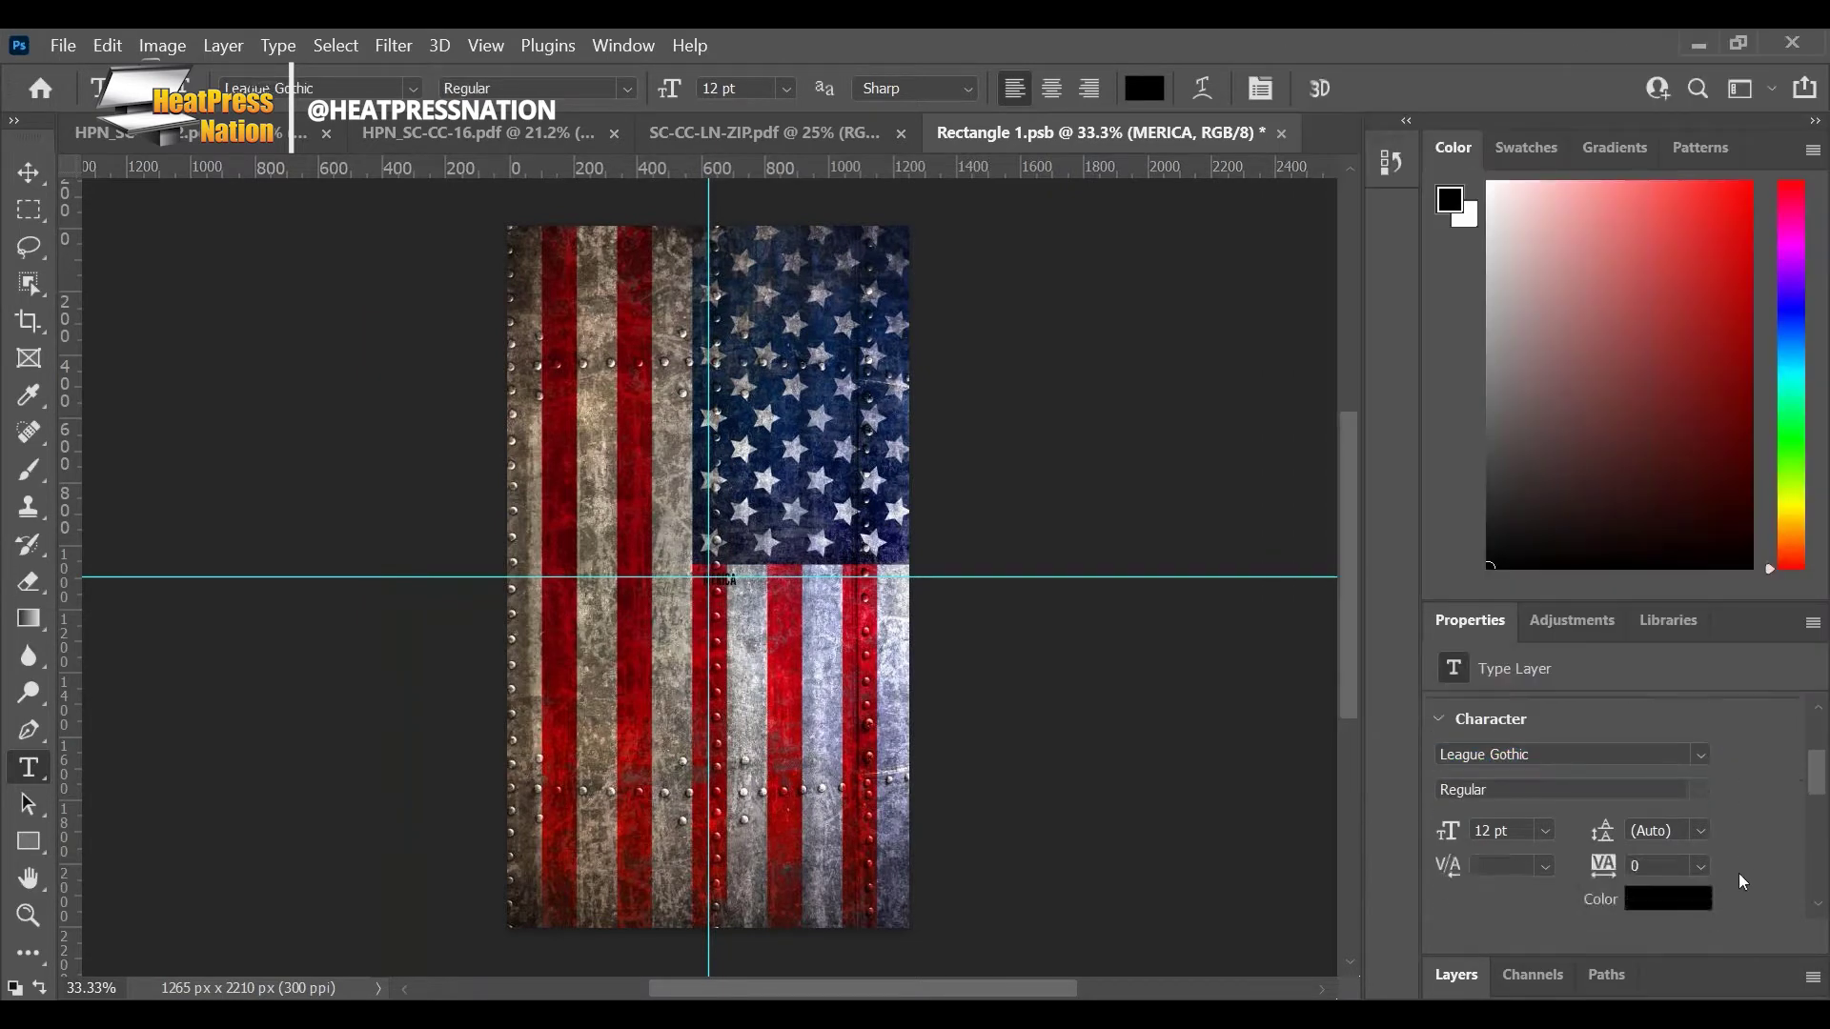
left_click(1710, 899)
type("ffffff")
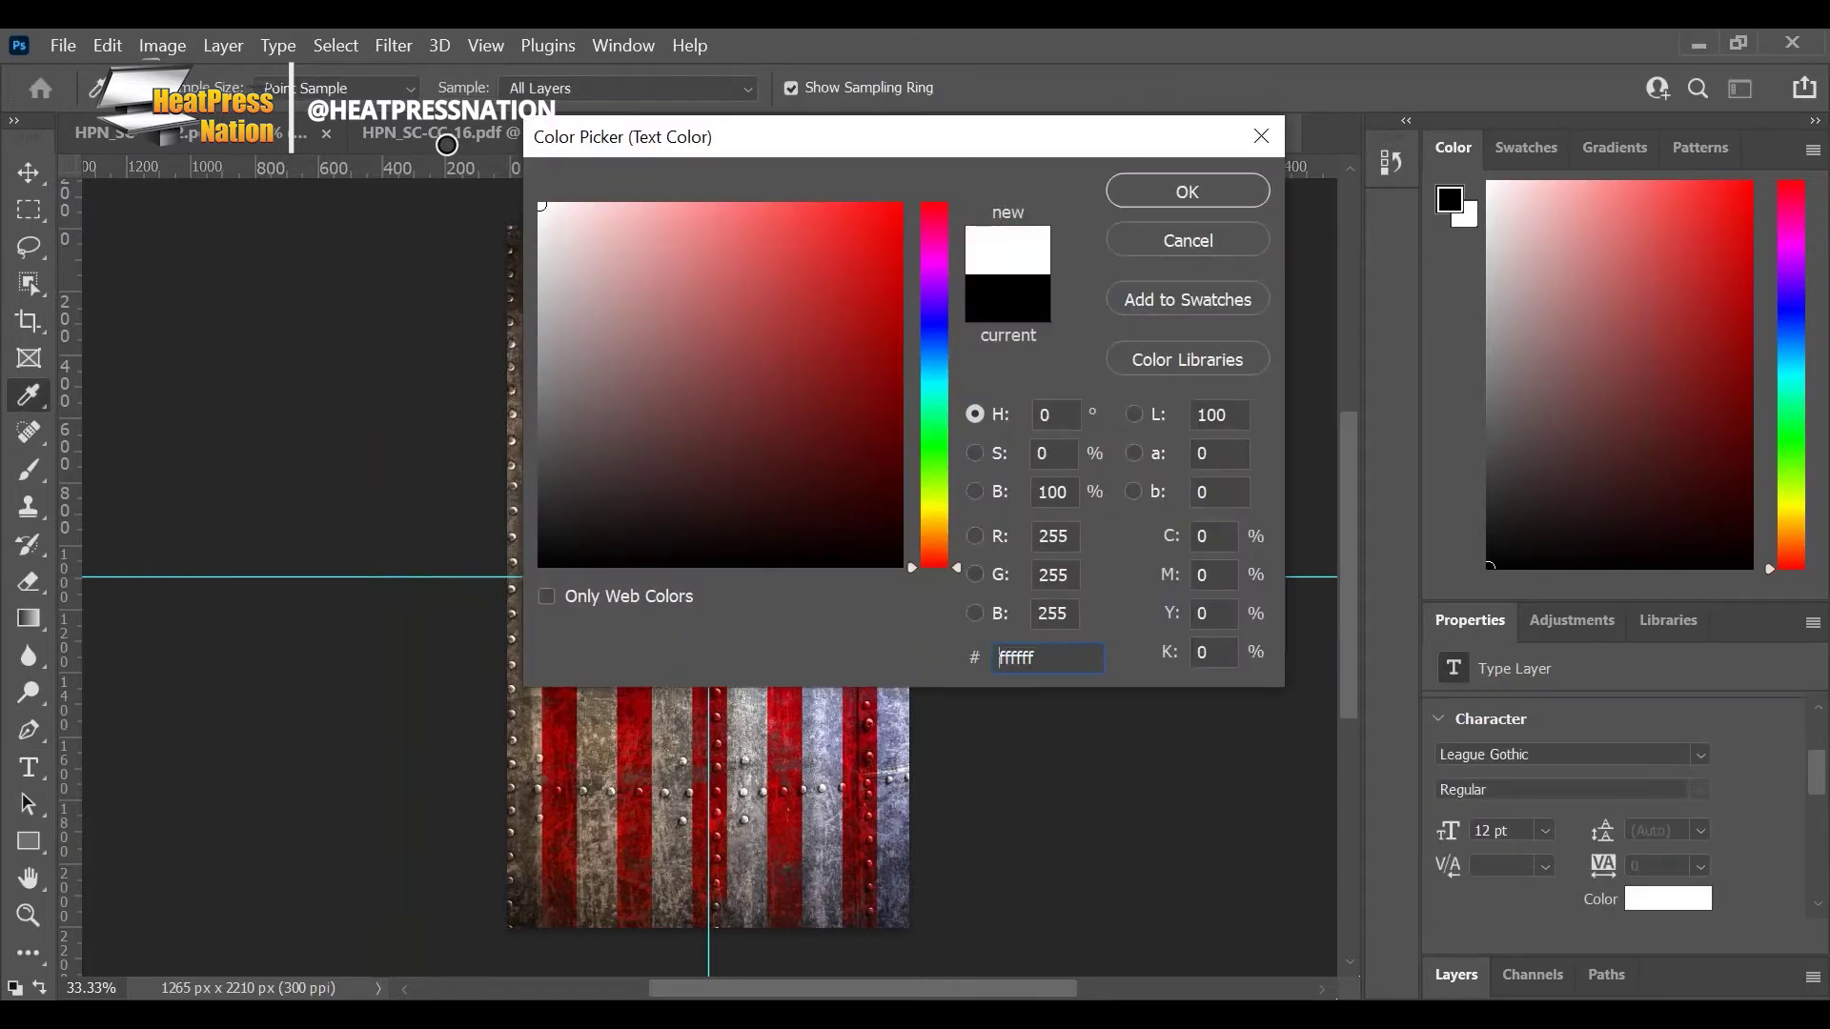
left_click(1216, 182)
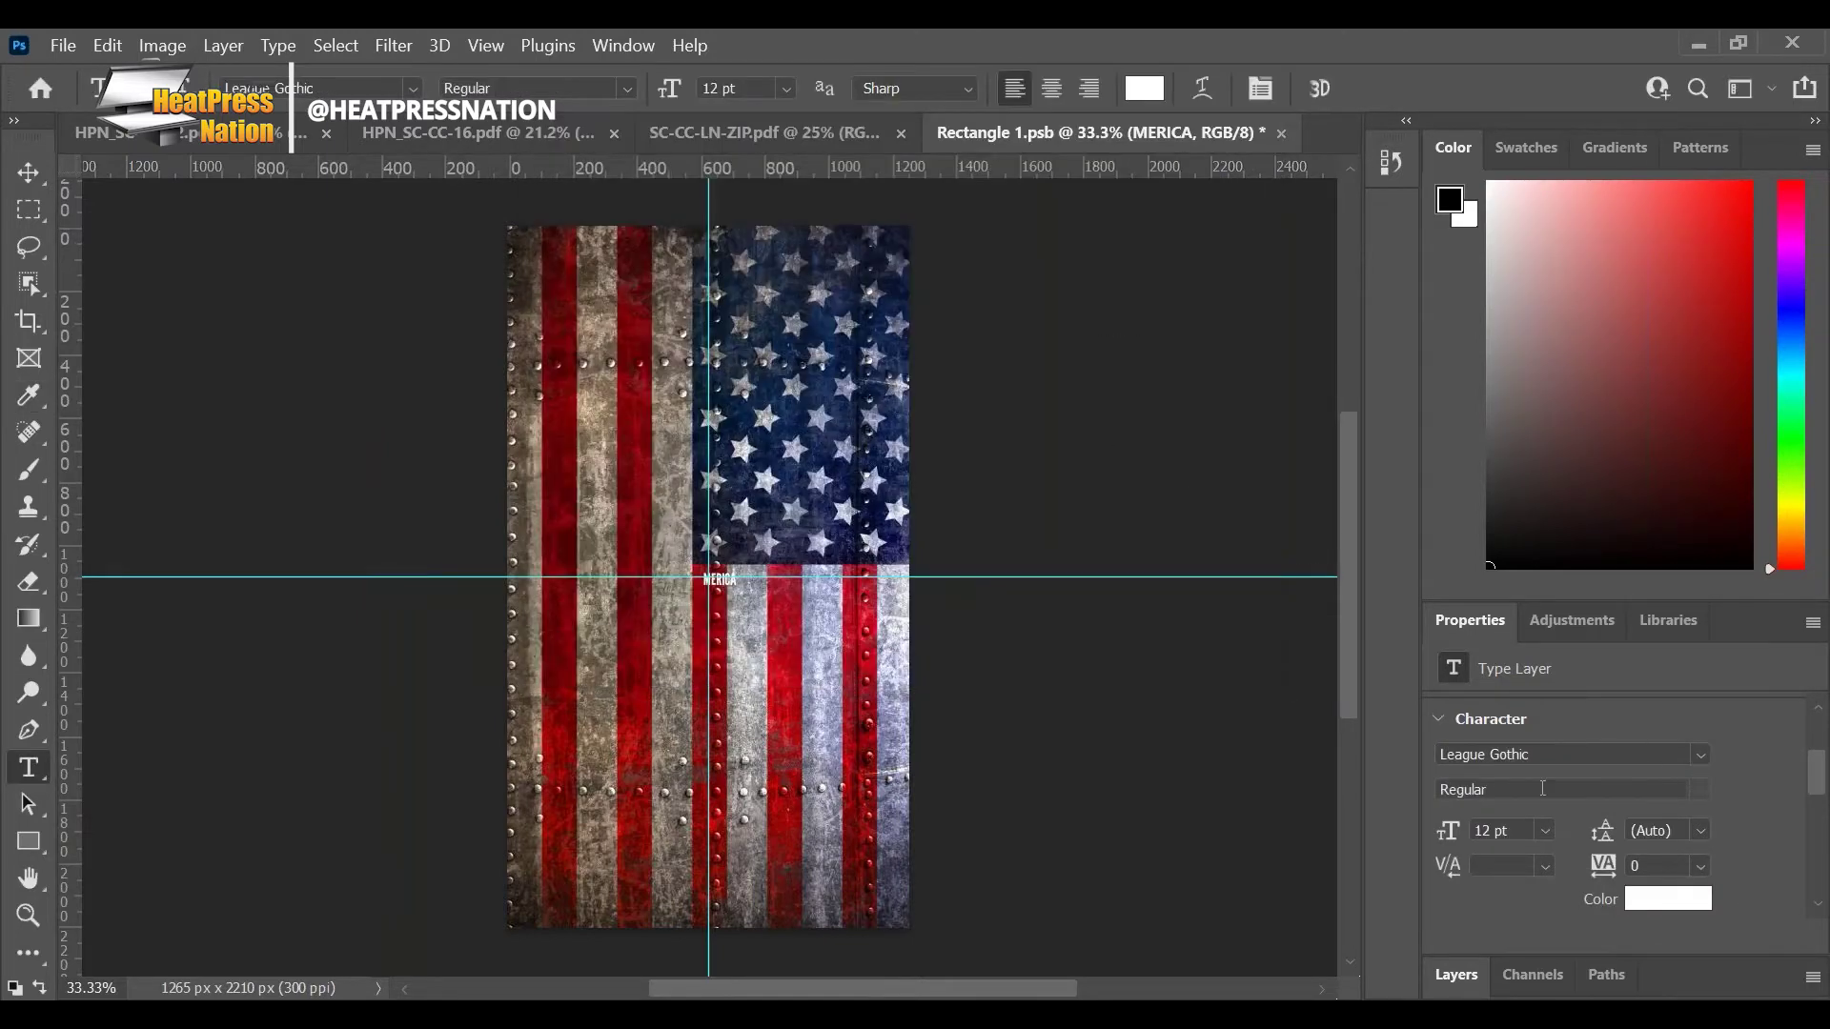
left_click(1491, 830)
type("73")
key("Return")
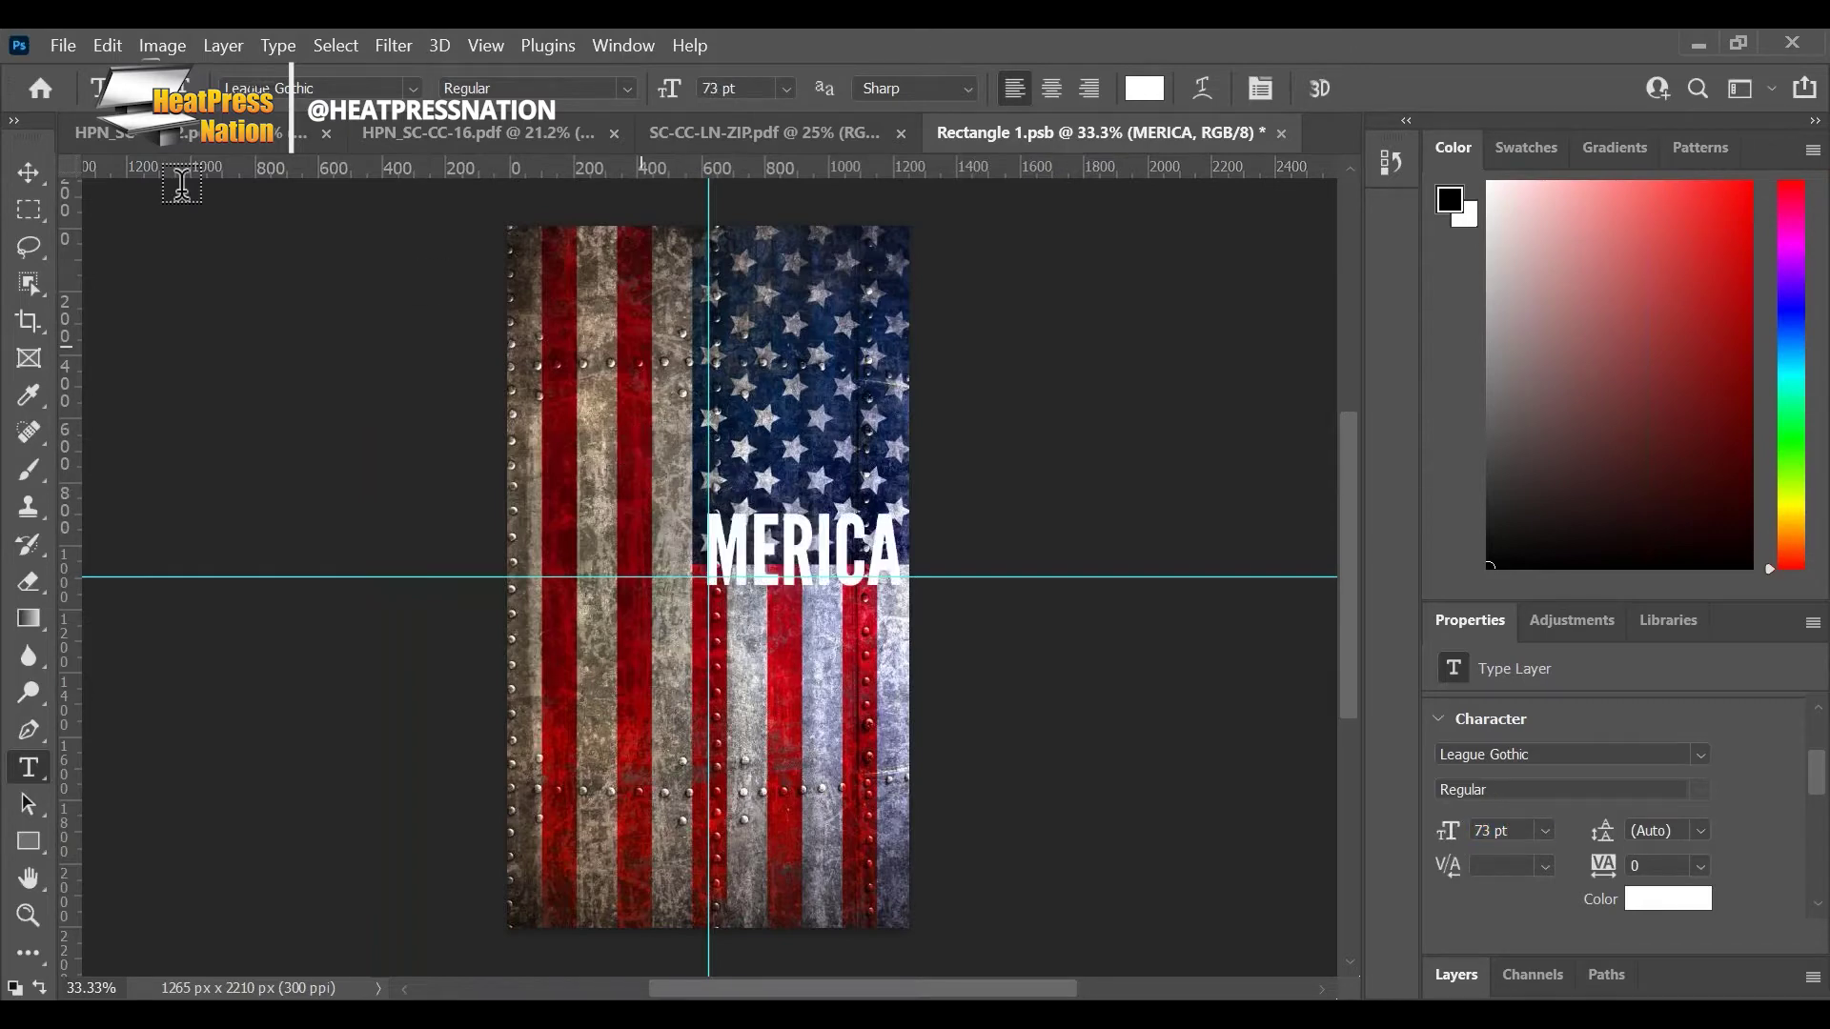
Step: Center the MERICA text on the flag and enlarge it proportionally to about 154%
left_click(28, 173)
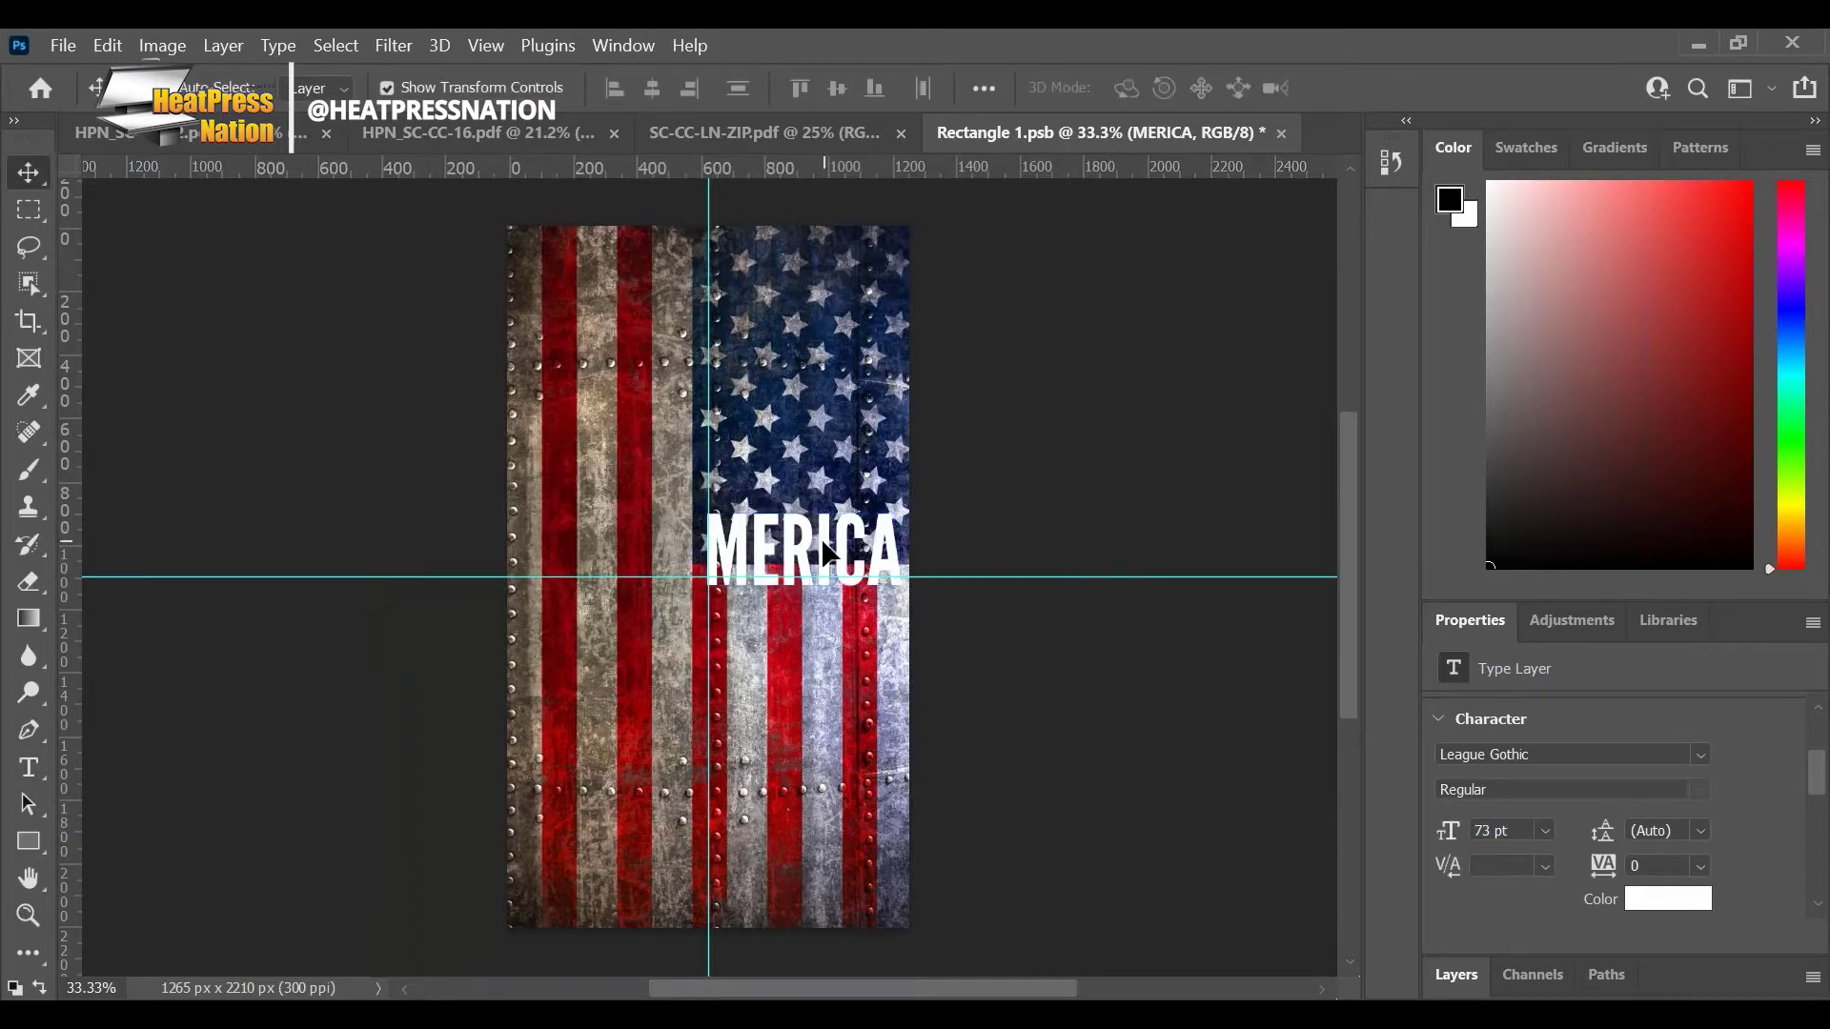
left_click_drag(830, 551, 862, 495)
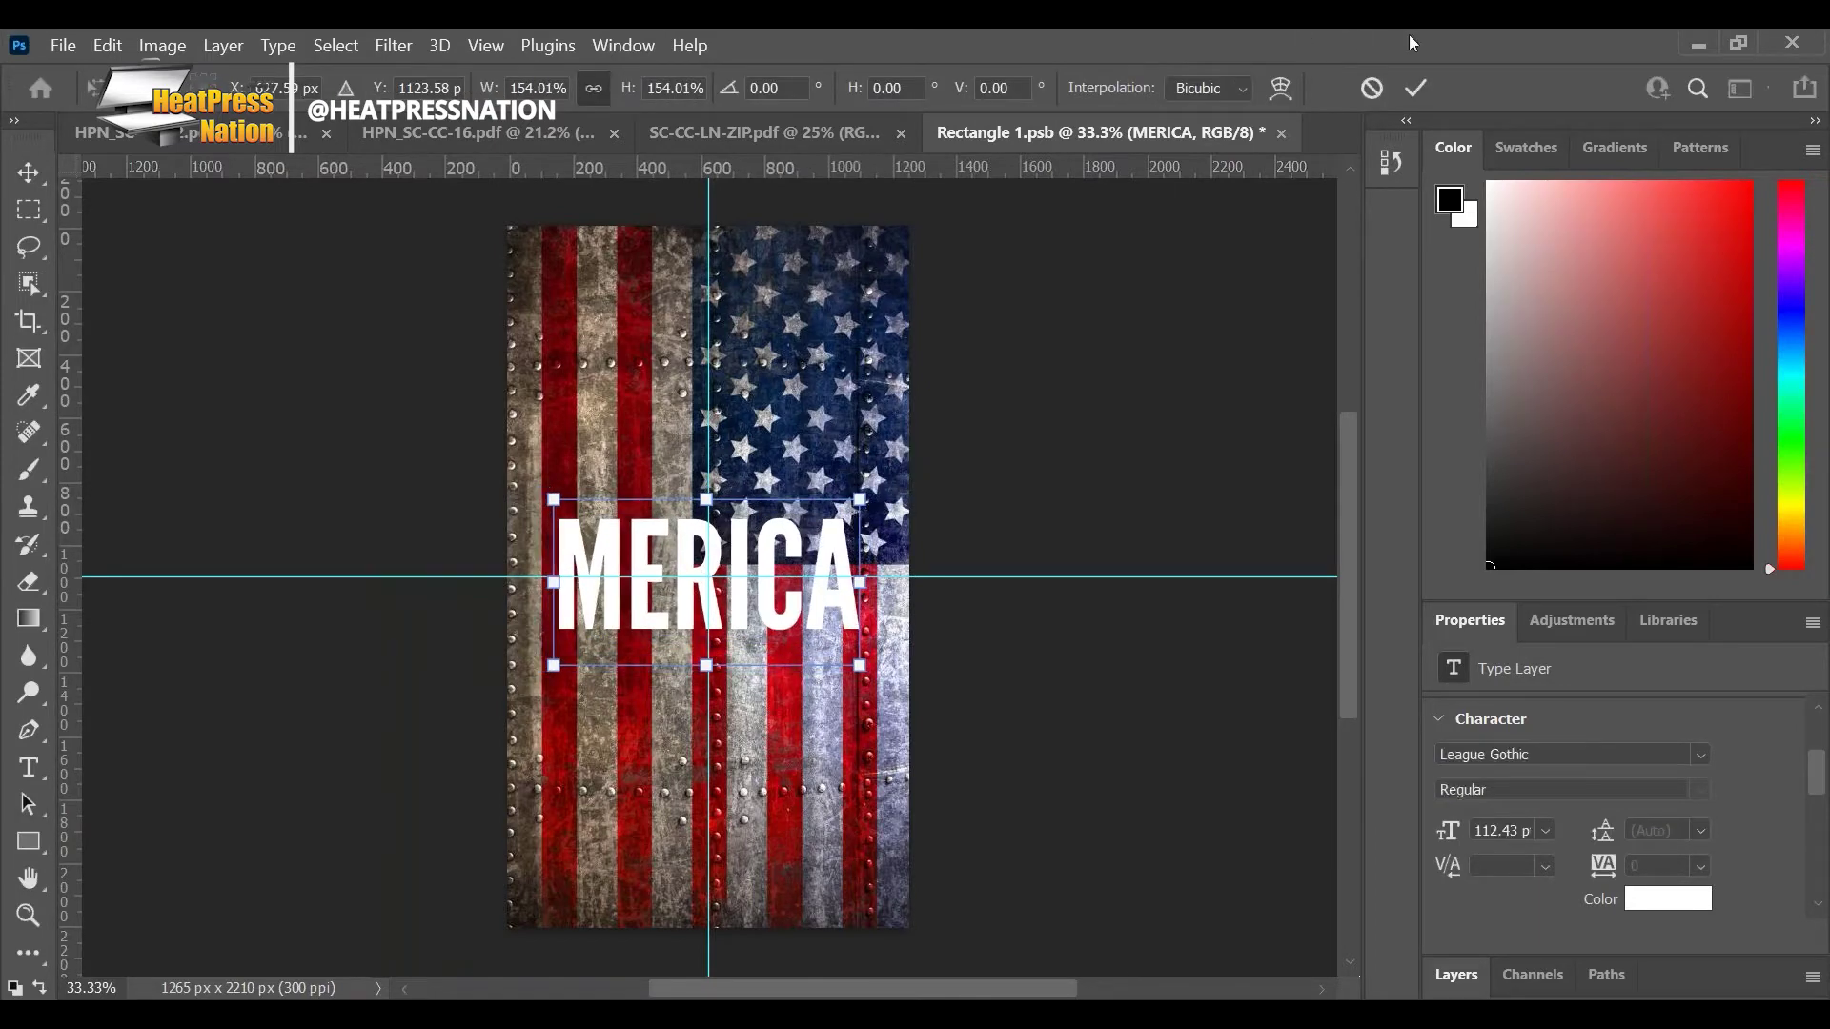
left_click(1416, 88)
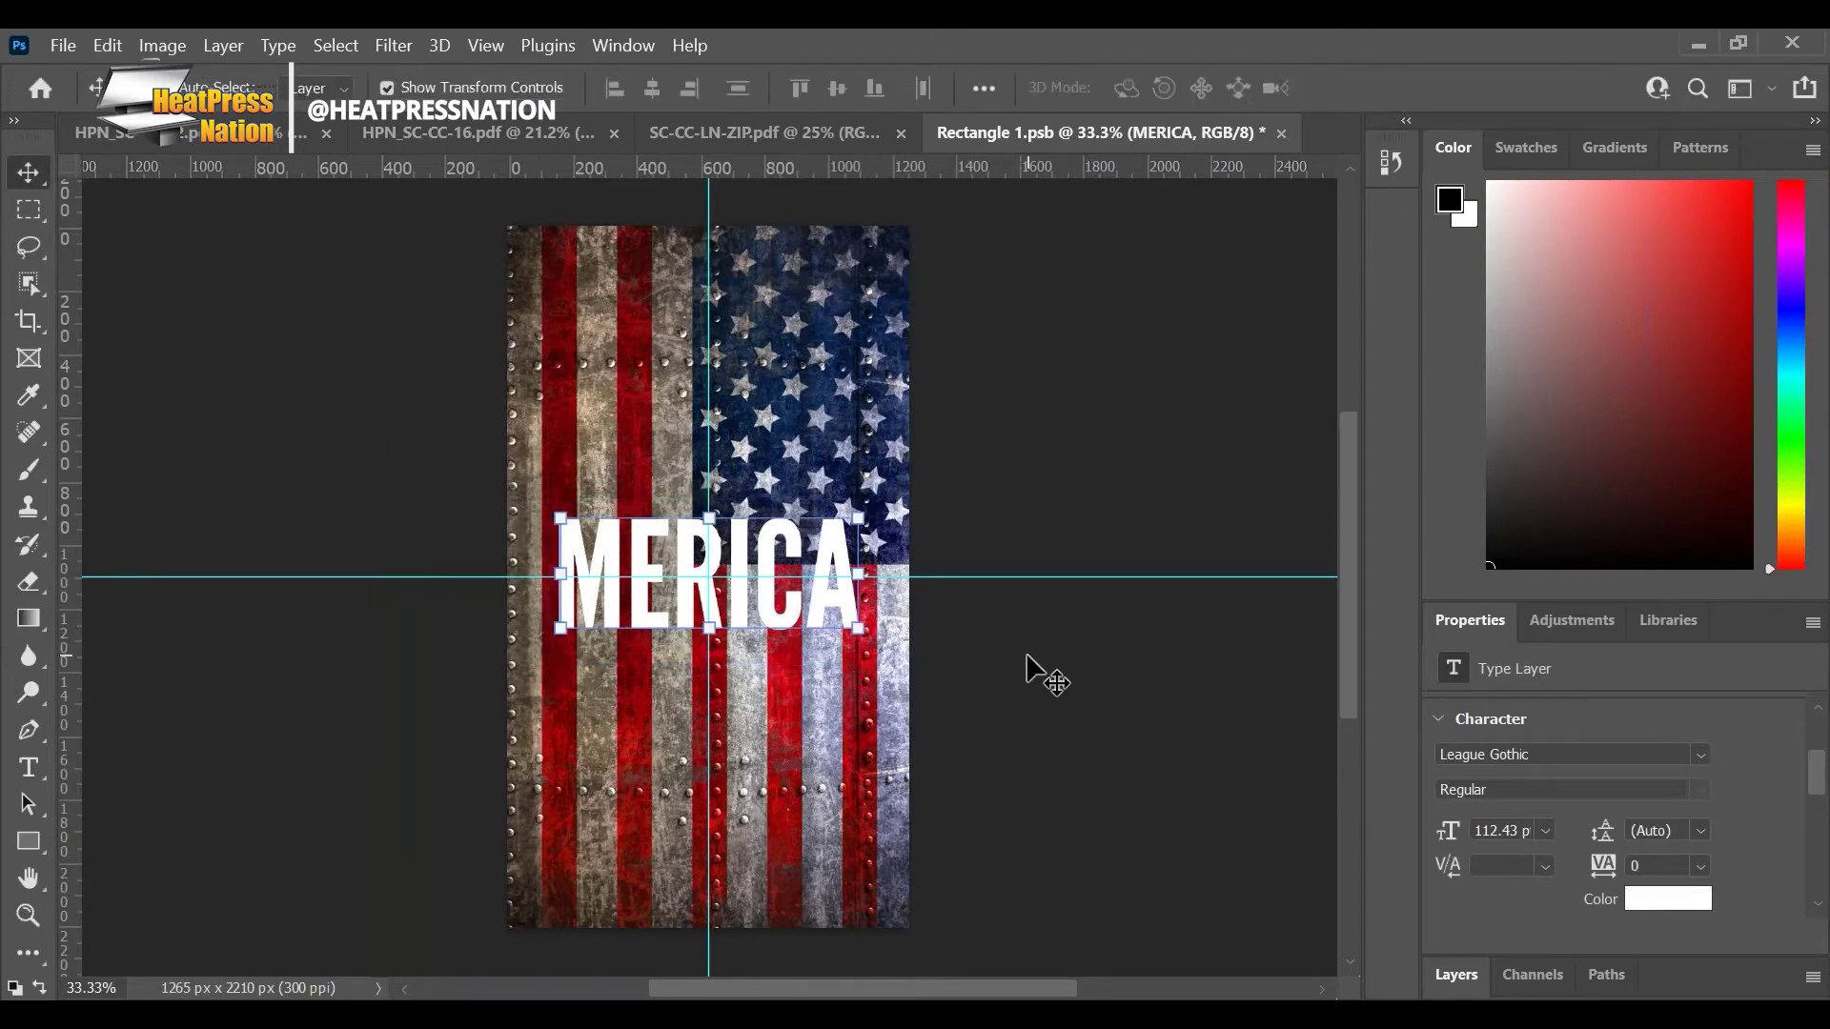
Step: Save the smart object's contents and close them to return to the can cooler document
key("ctrl+s")
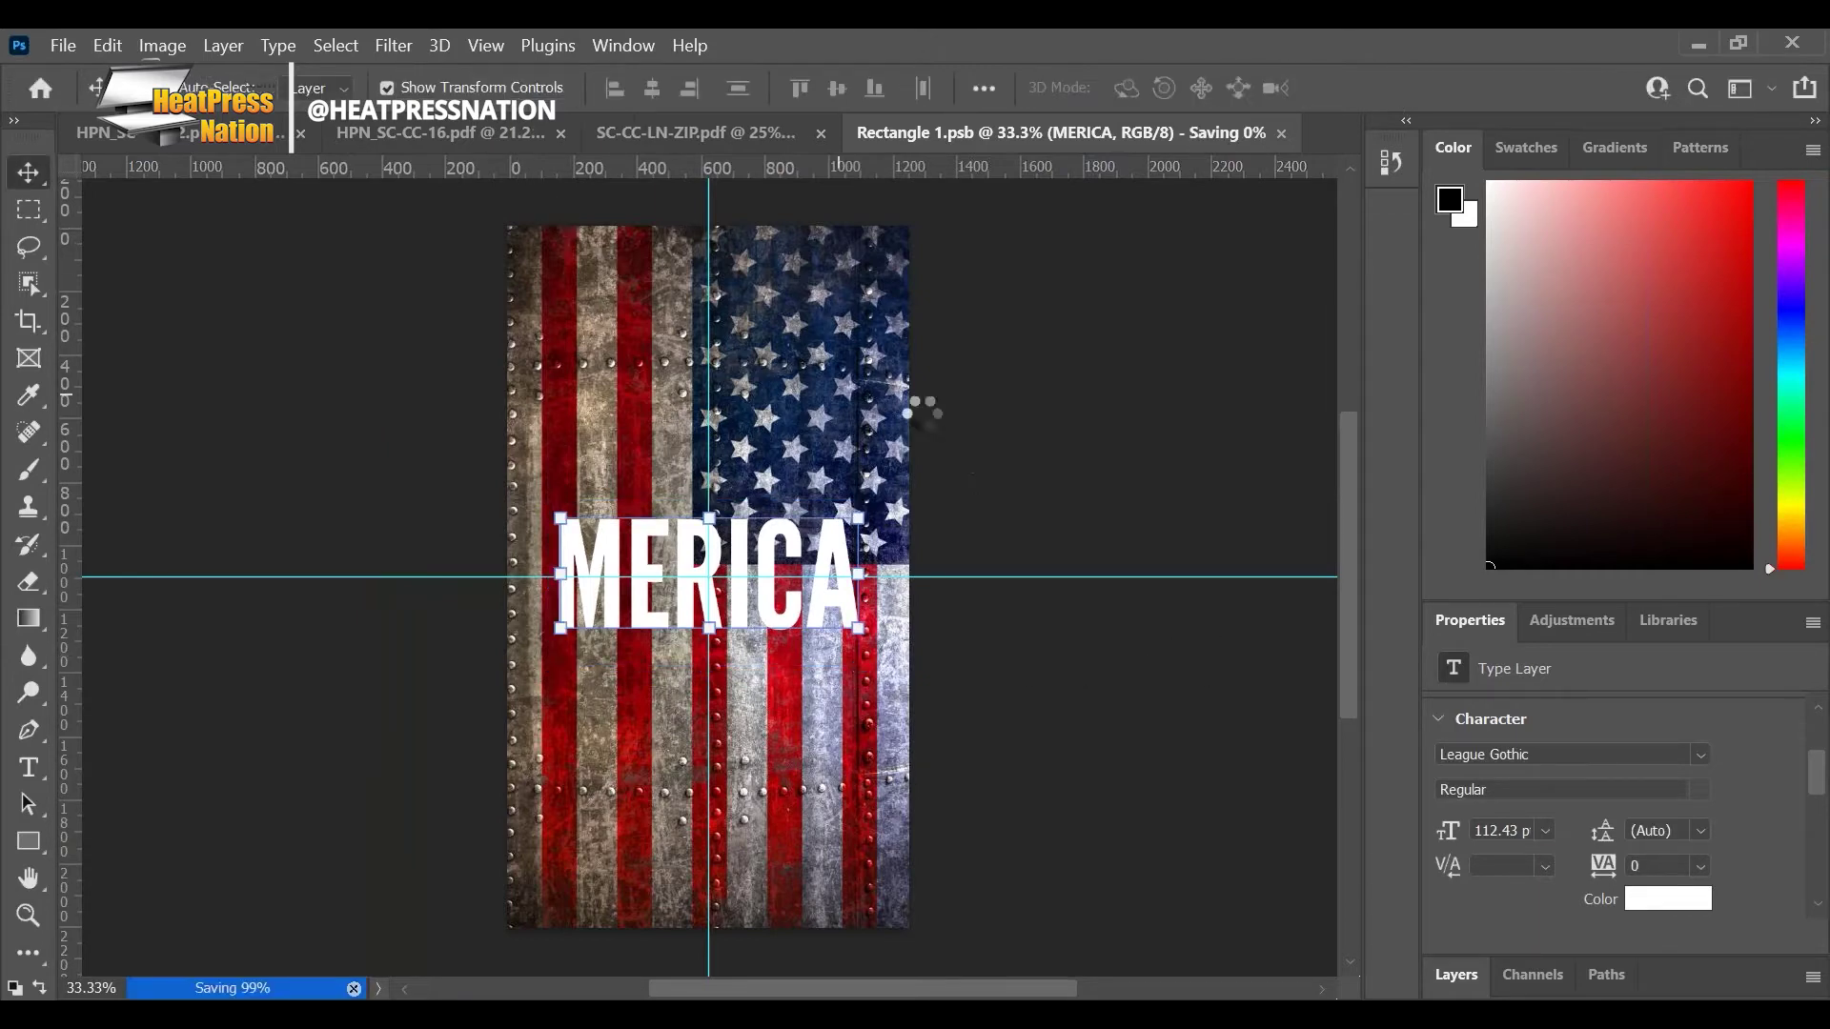
left_click(63, 46)
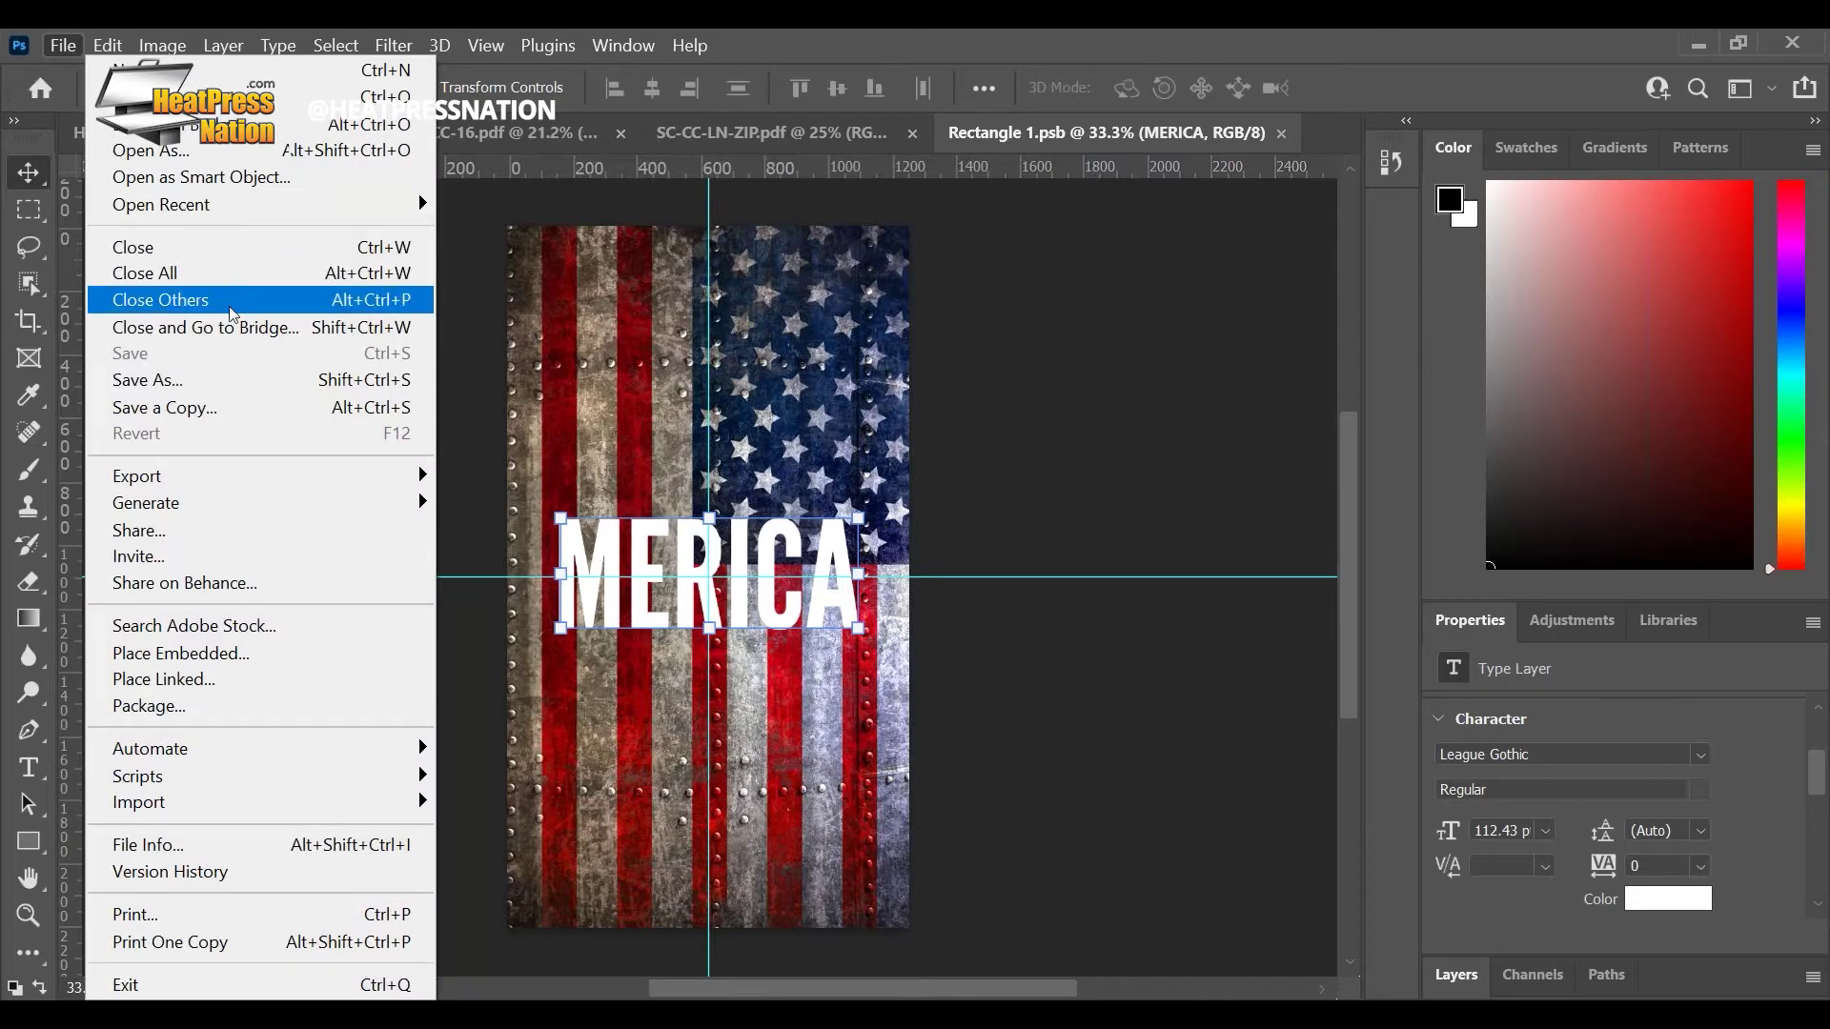
left_click(1048, 358)
left_click(1283, 134)
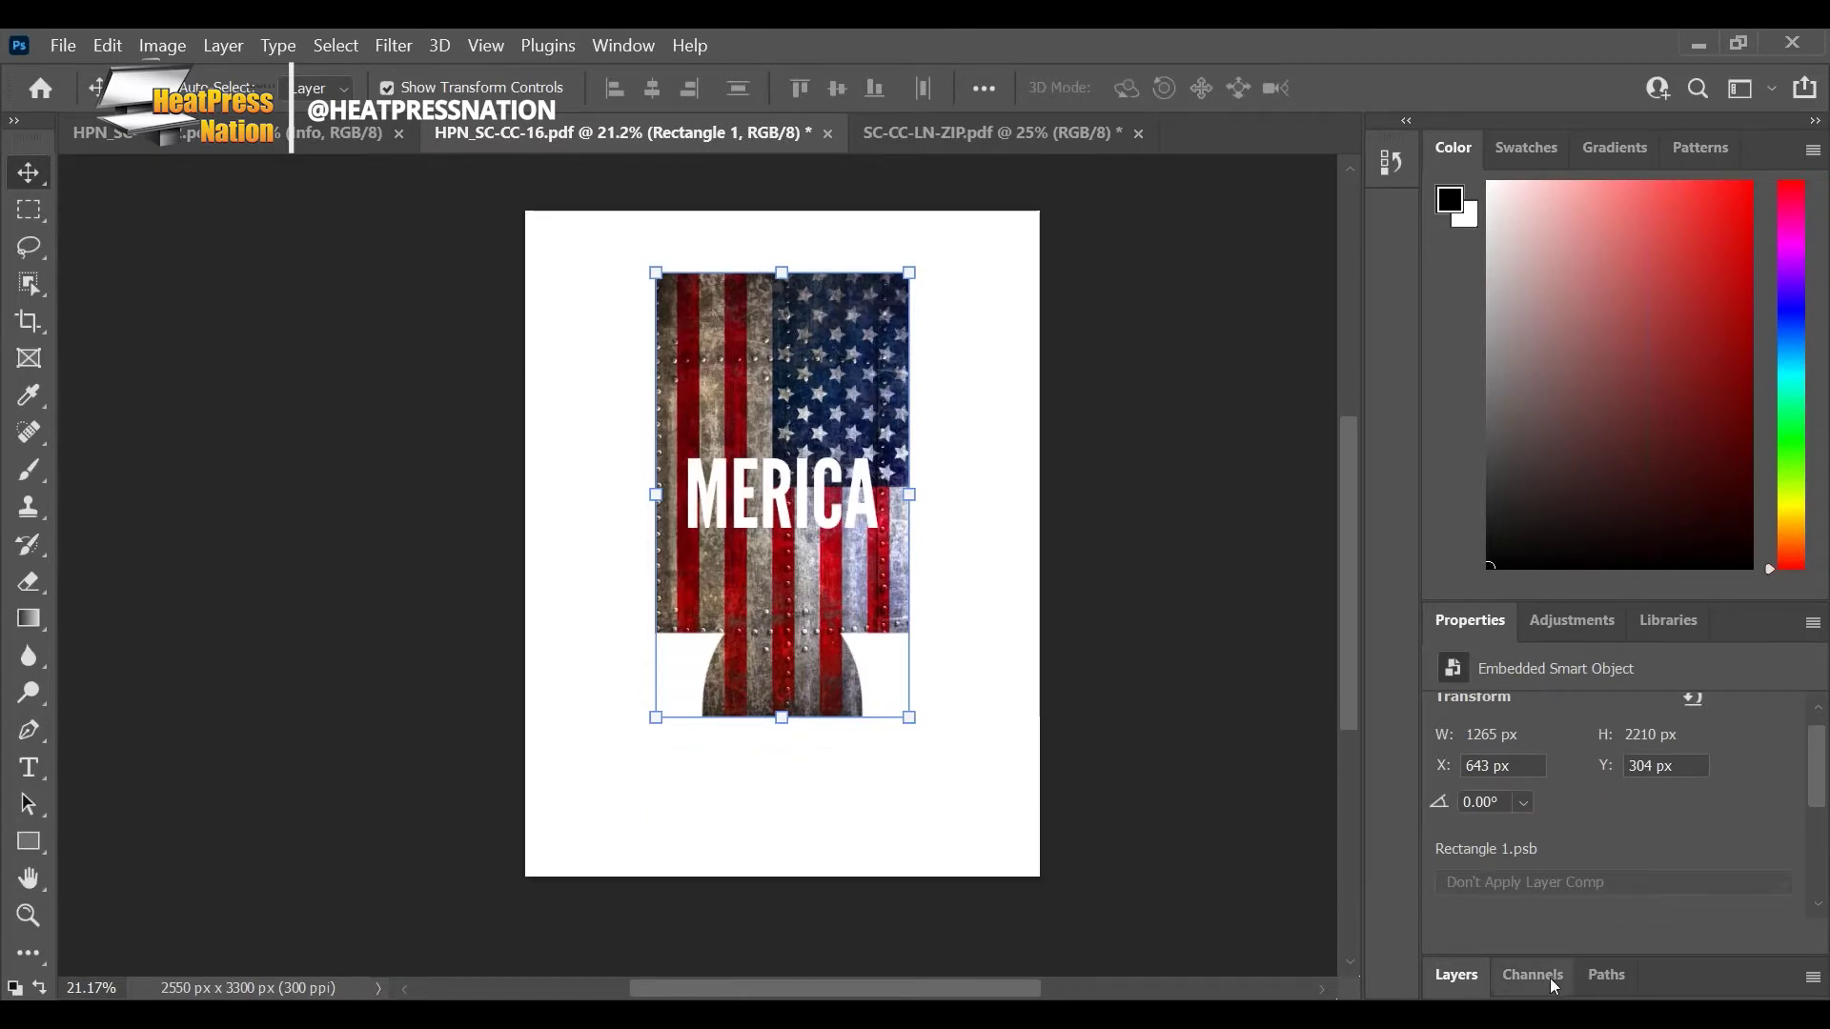
Step: Reopen the contents of the Rectangle 1 smart object from the can cooler's layer stack
left_click(1456, 976)
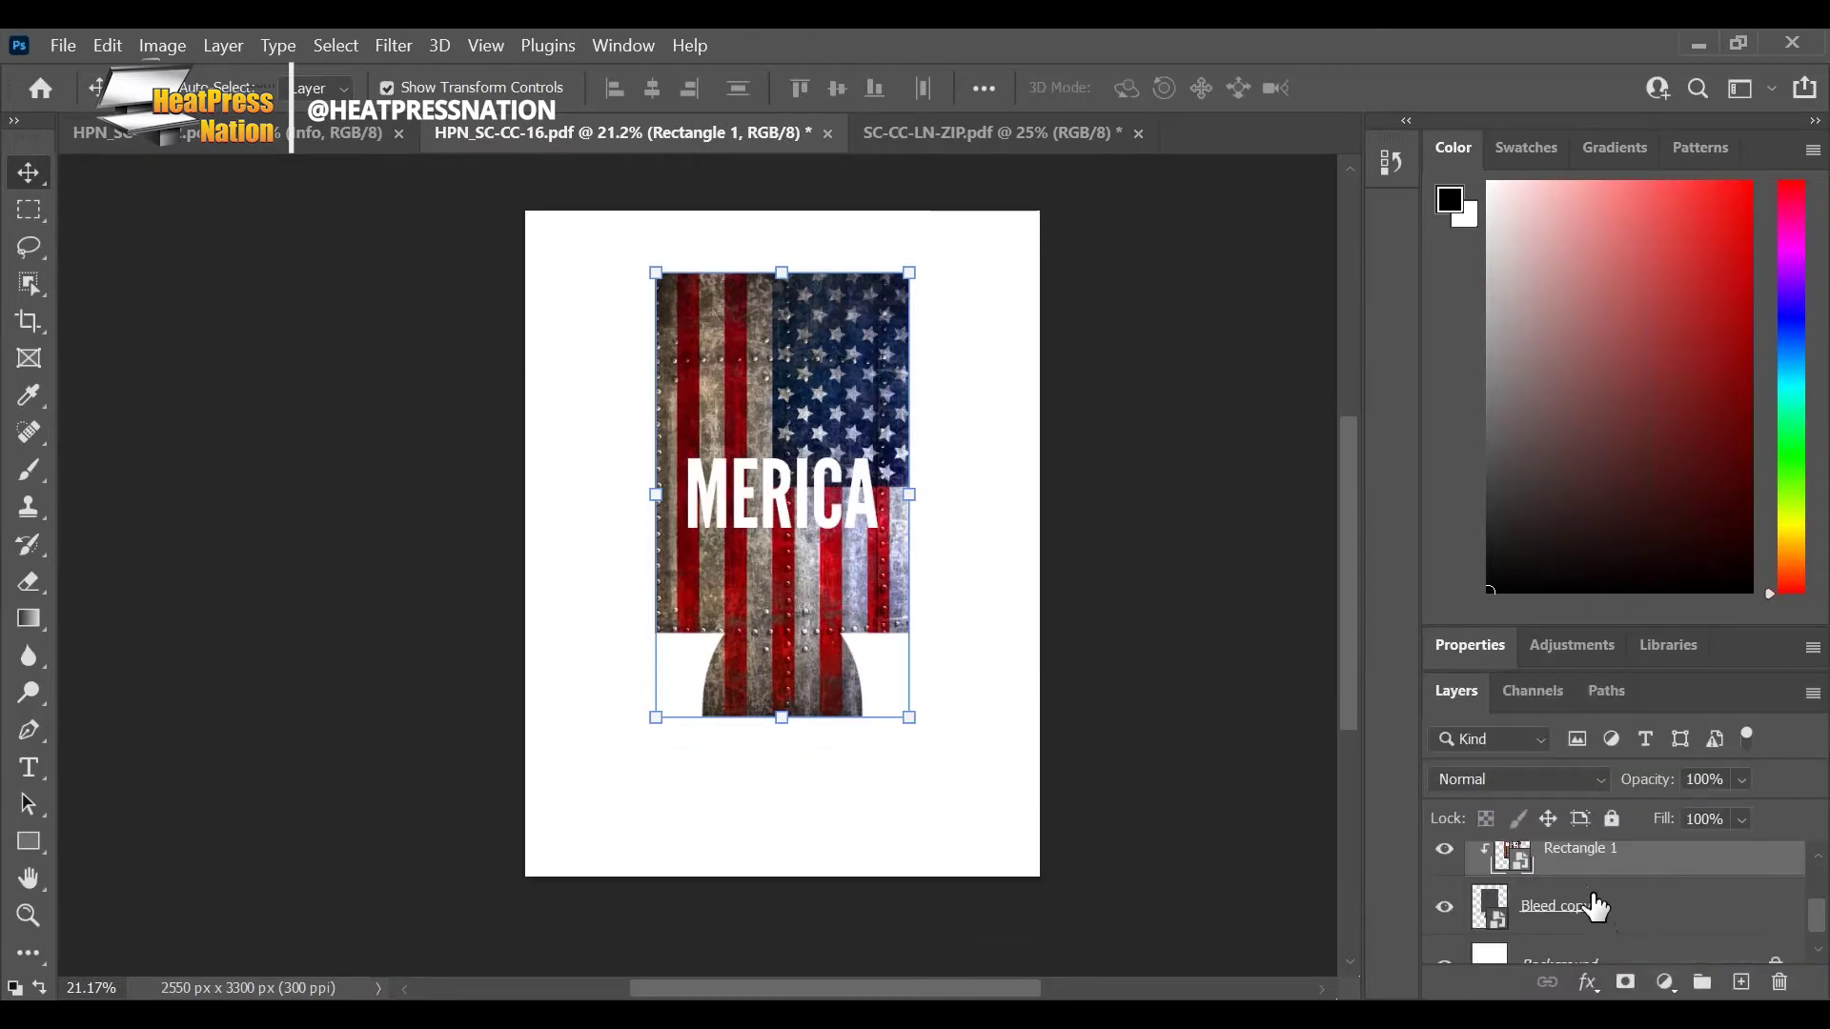
scroll(1587, 907, "up", 1)
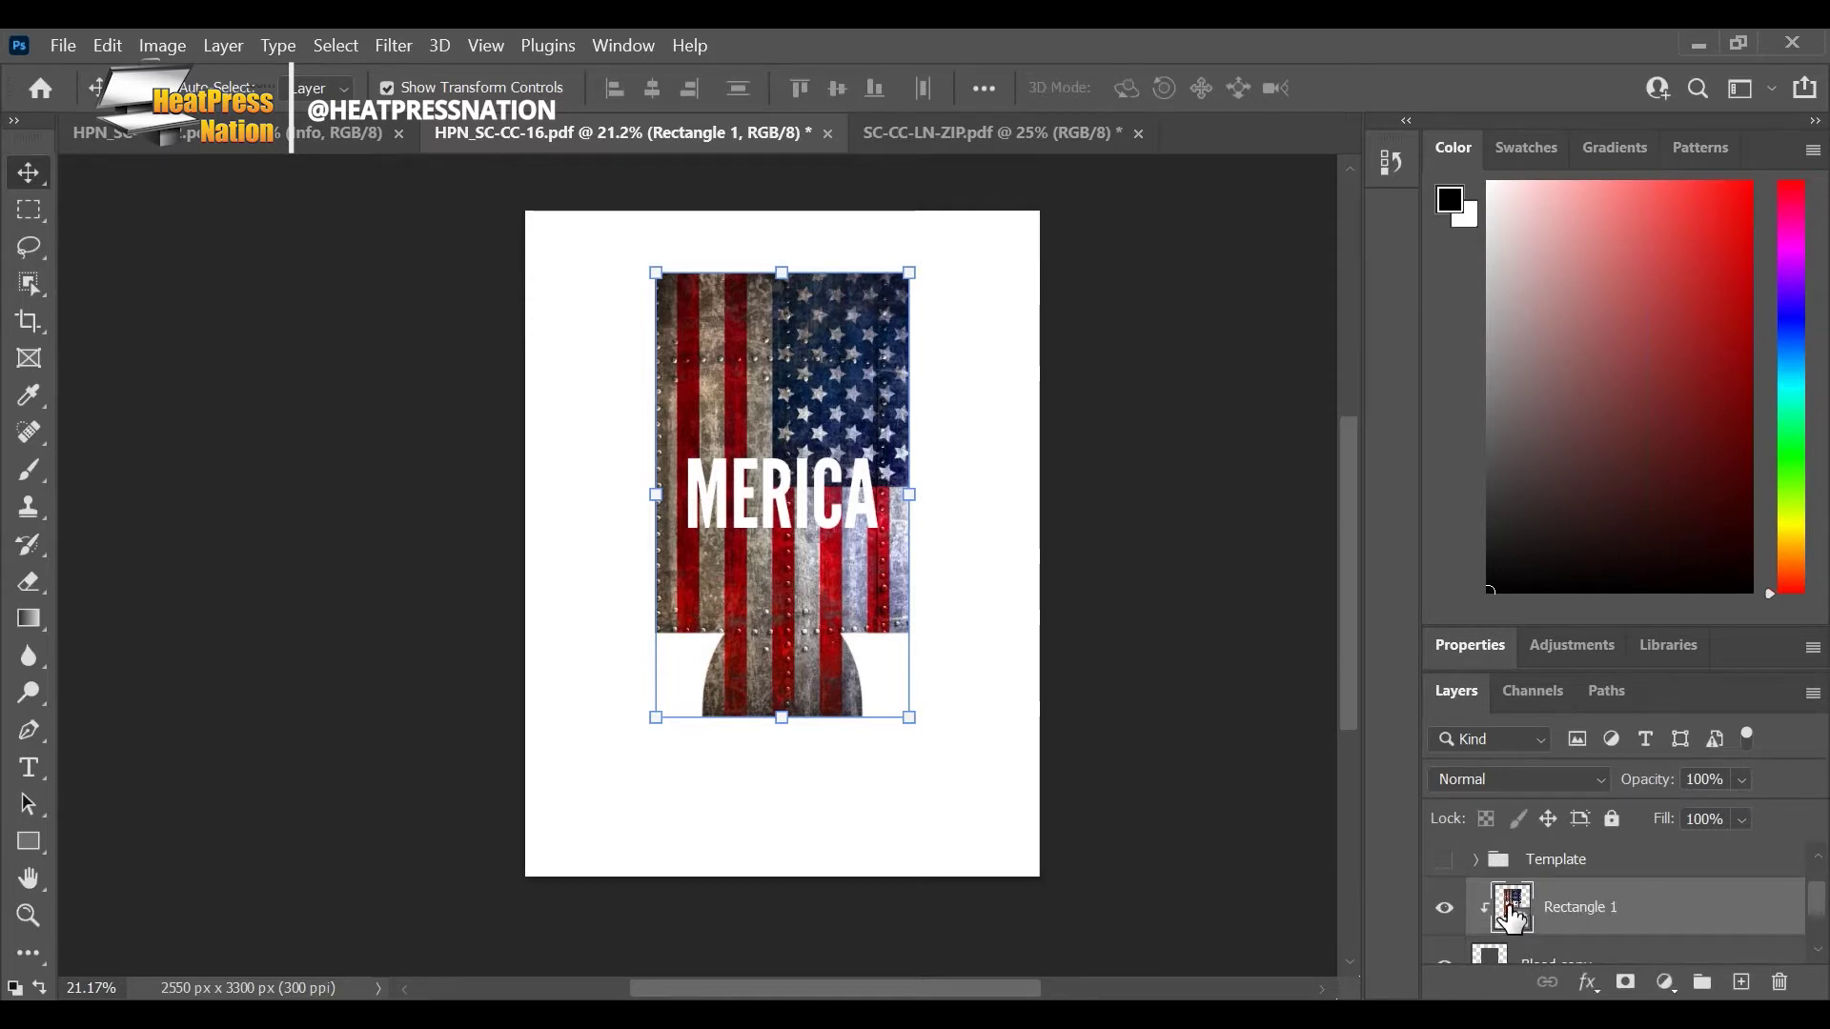
double_click(1512, 918)
Step: Group the text, flag and rectangle layers together and name the group GRAPHIC 1
left_click(1639, 929)
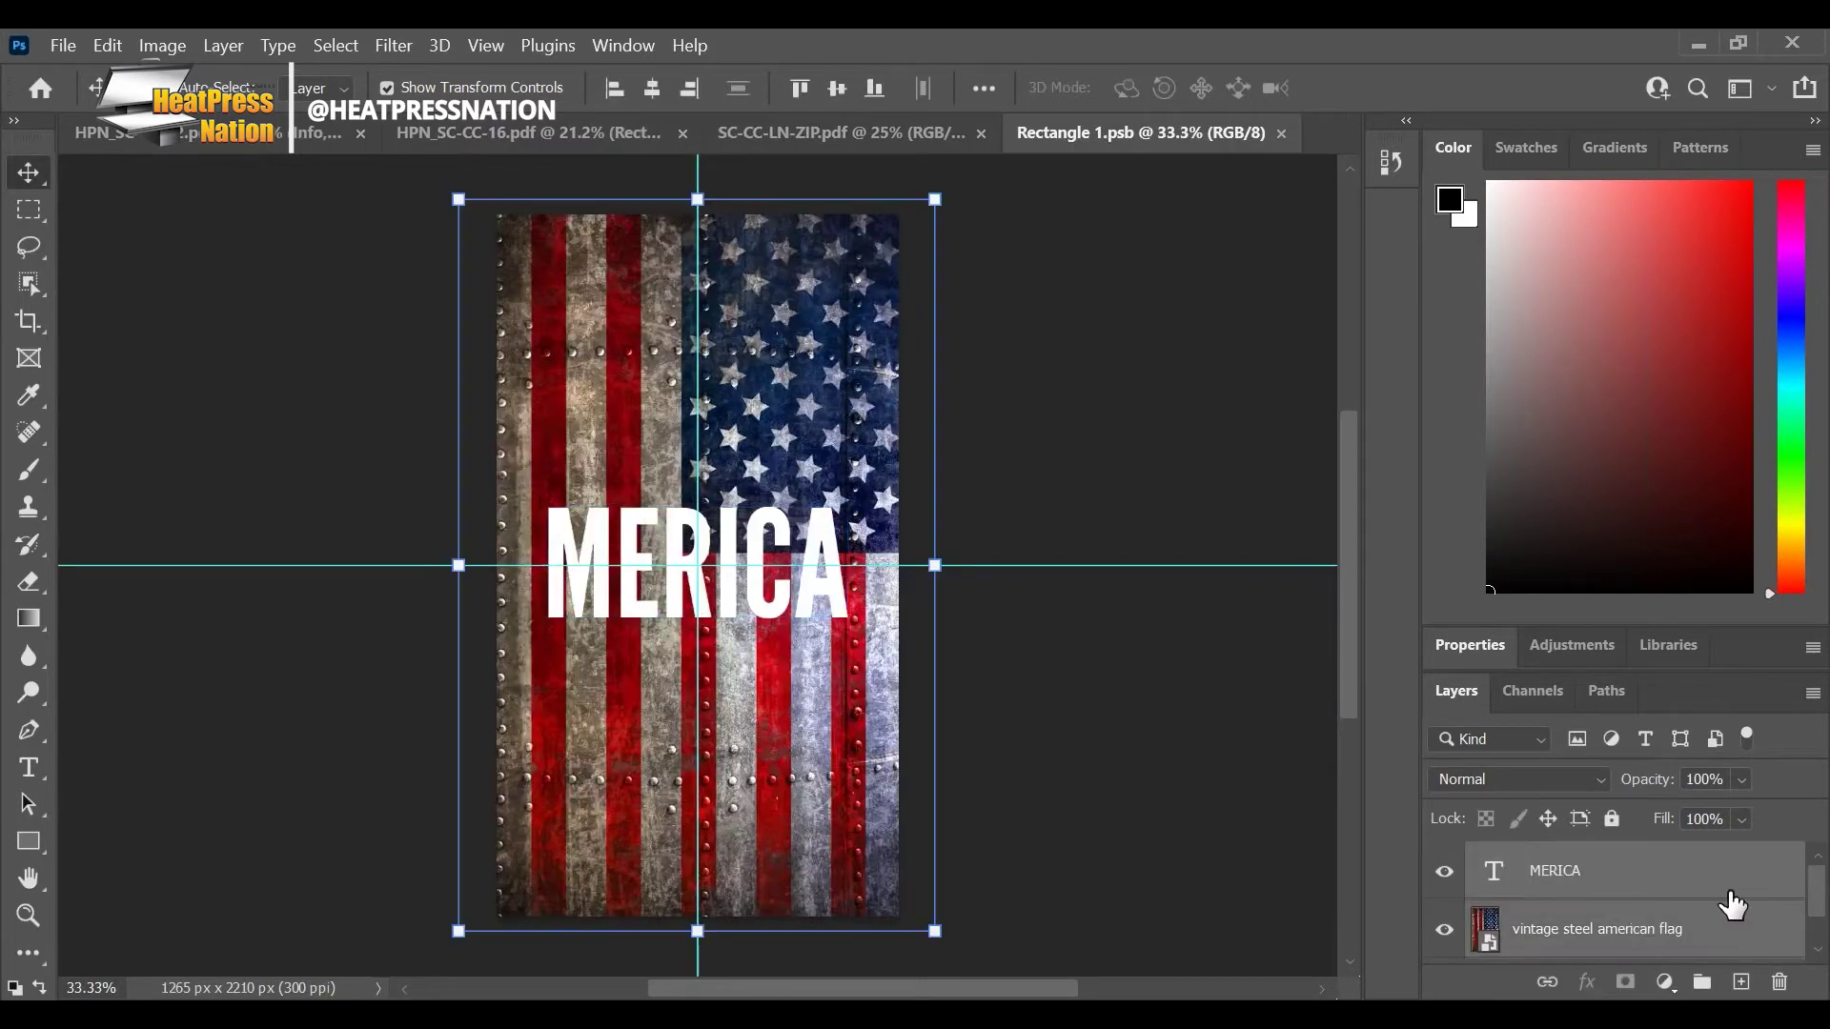
scroll(1720, 915, "down", 1)
left_click(1651, 936)
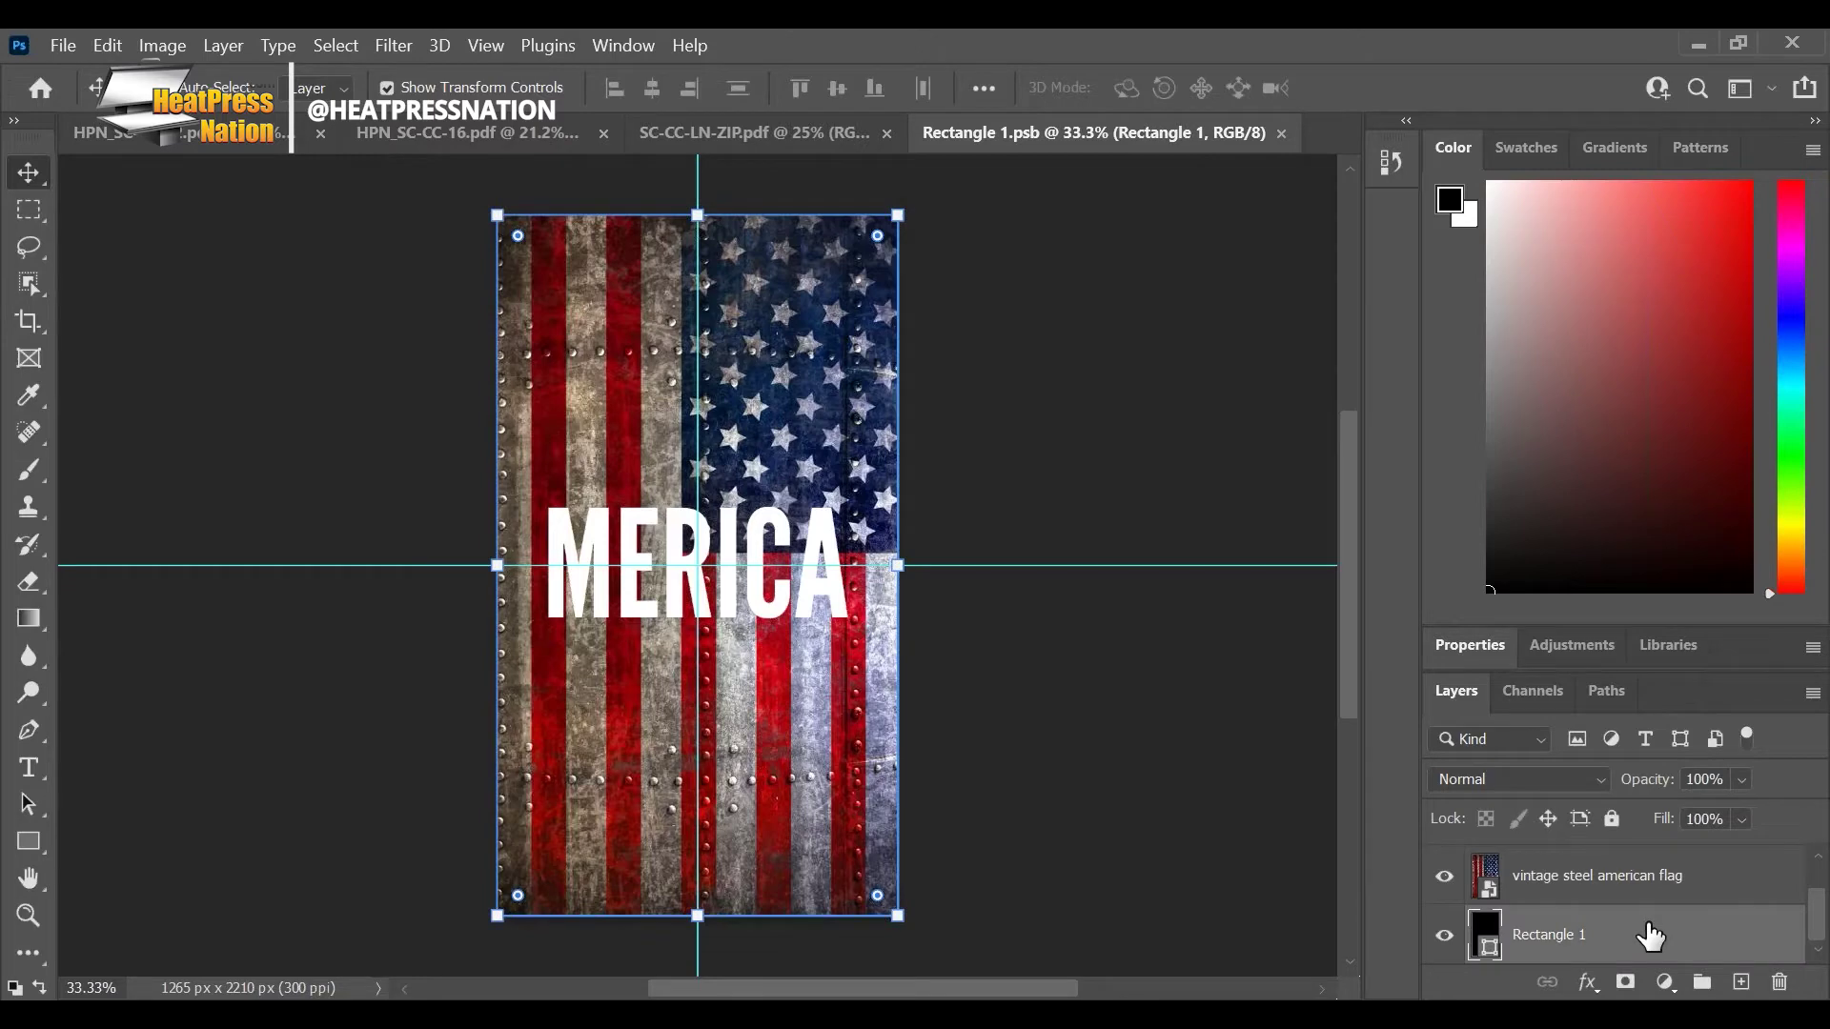
scroll(1650, 937, "up", 1)
left_click(1648, 932)
left_click(1651, 874, "shift")
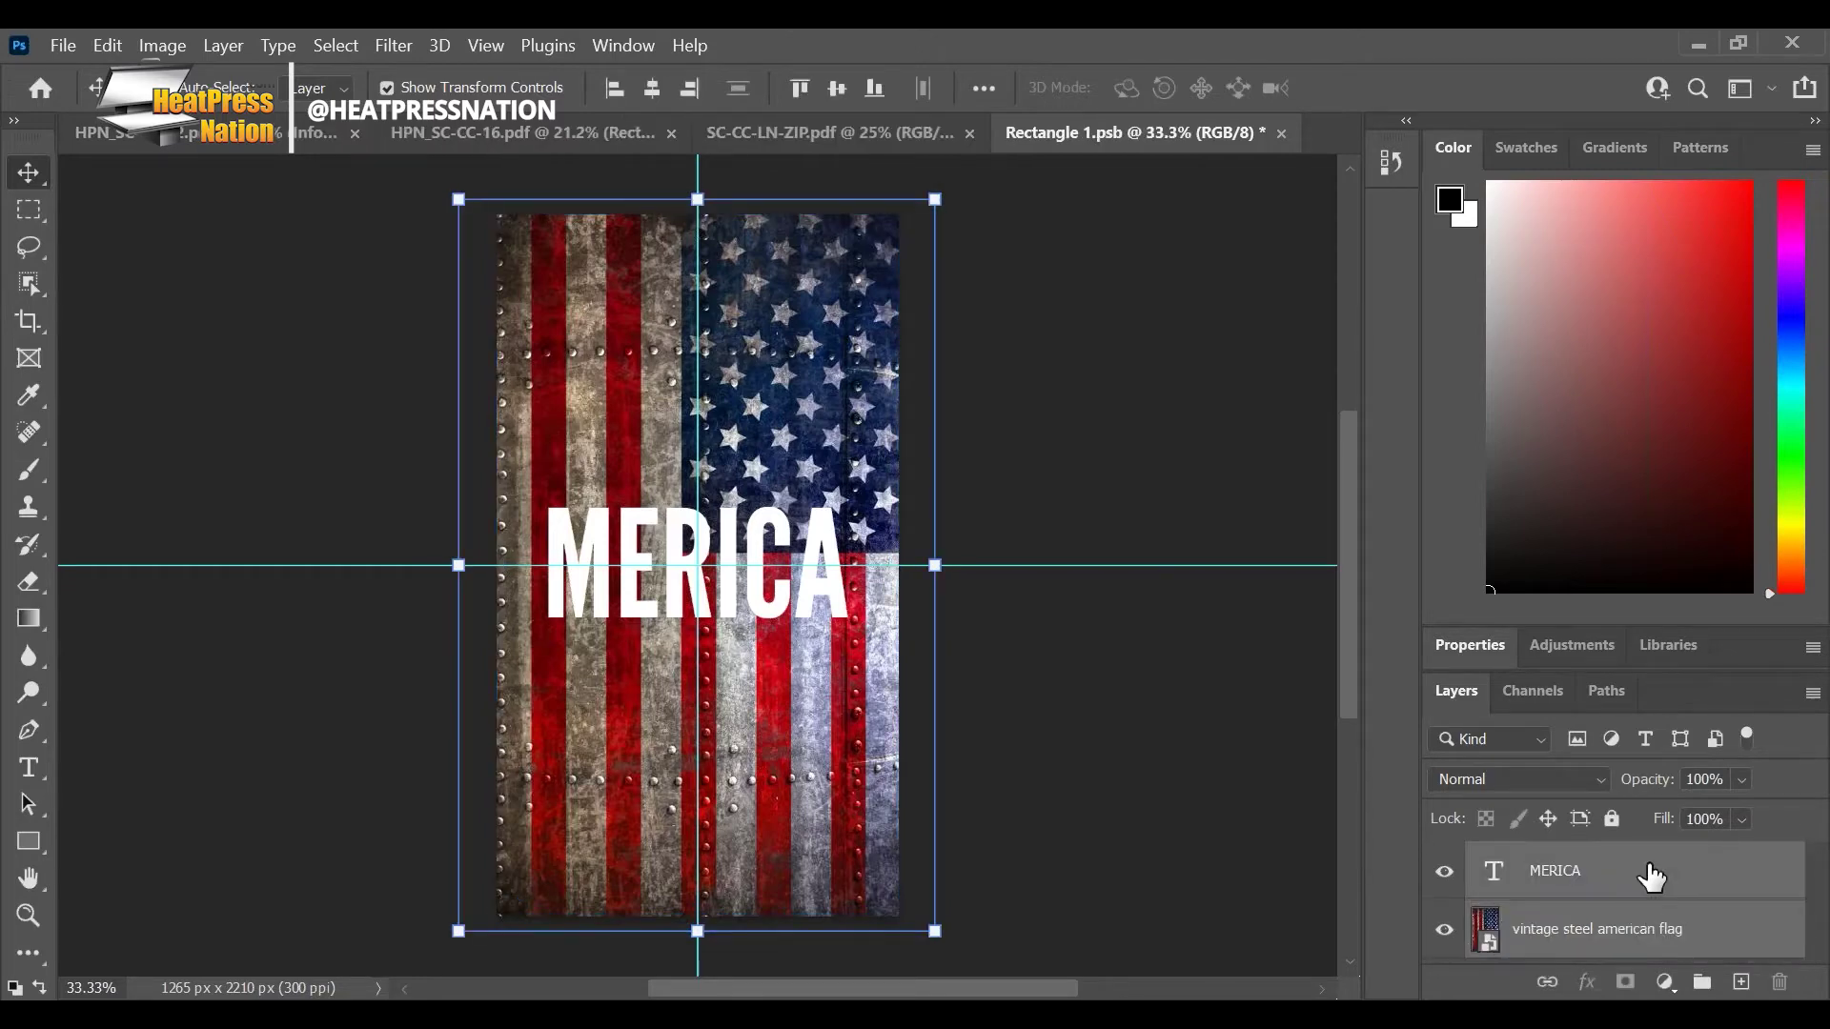
key("ctrl+g")
double_click(1537, 863)
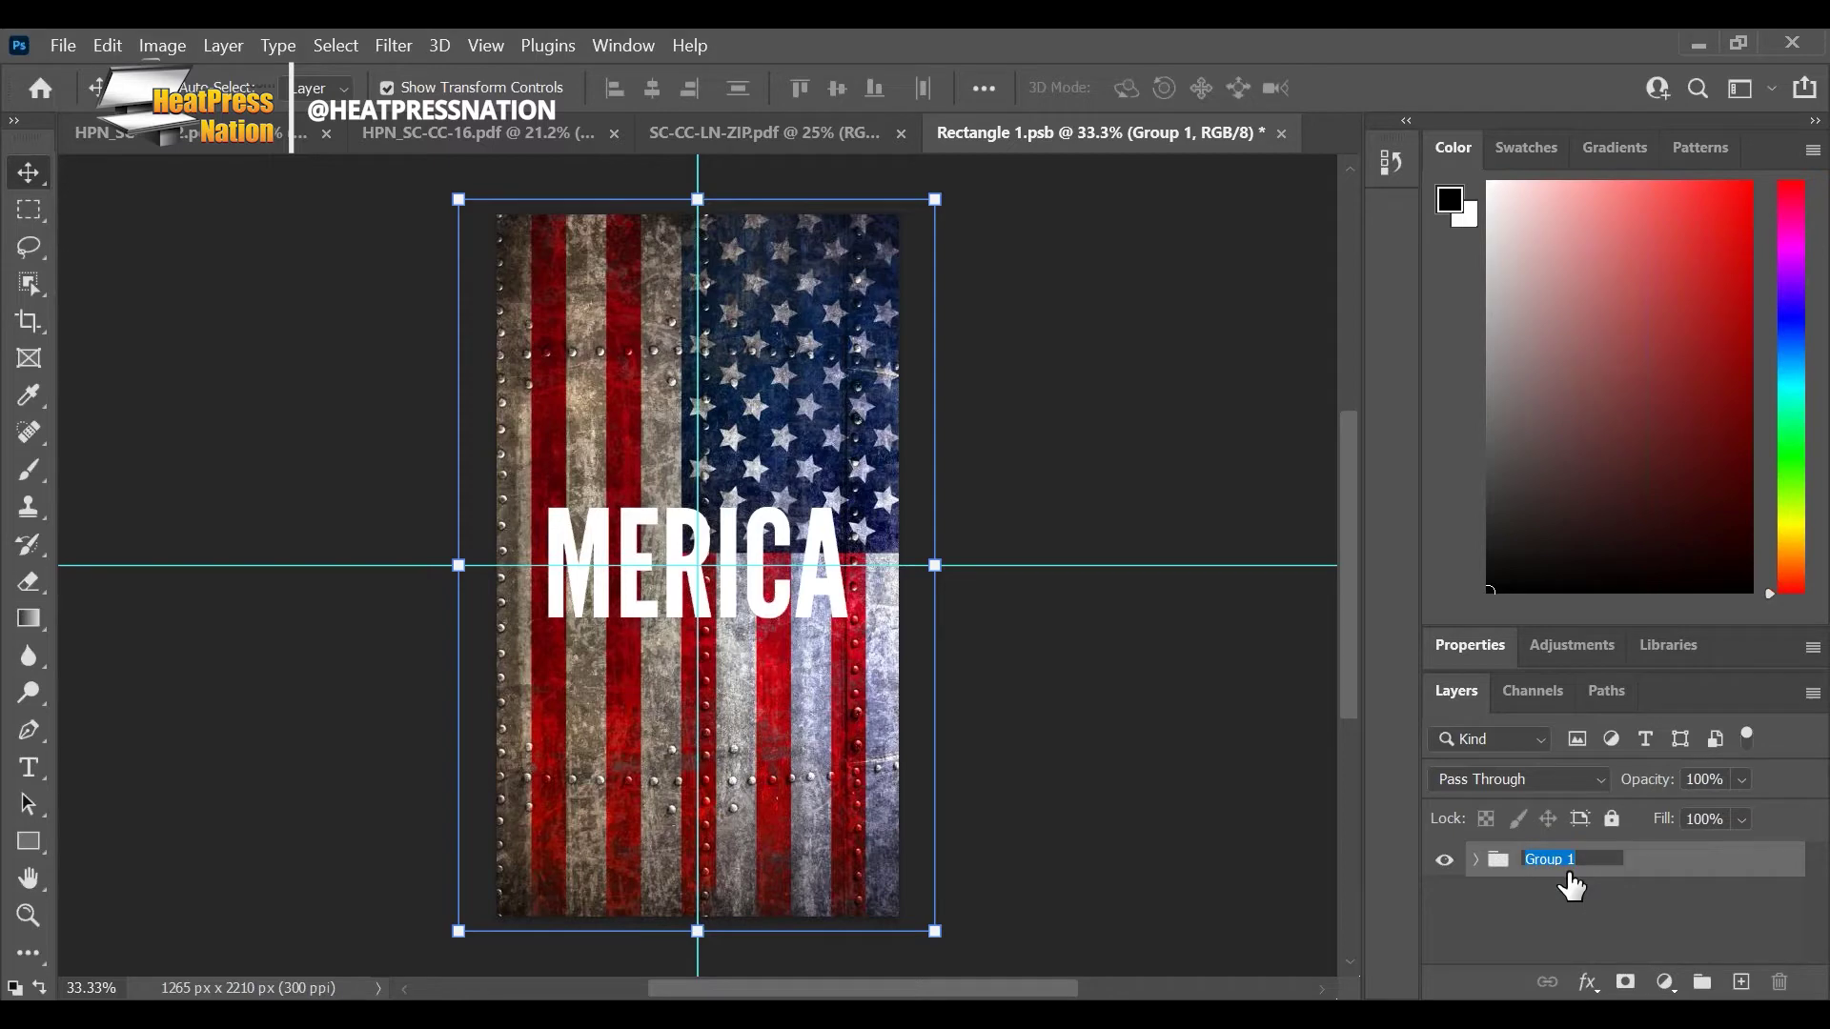
type("GRAPHIC 1")
key("Return")
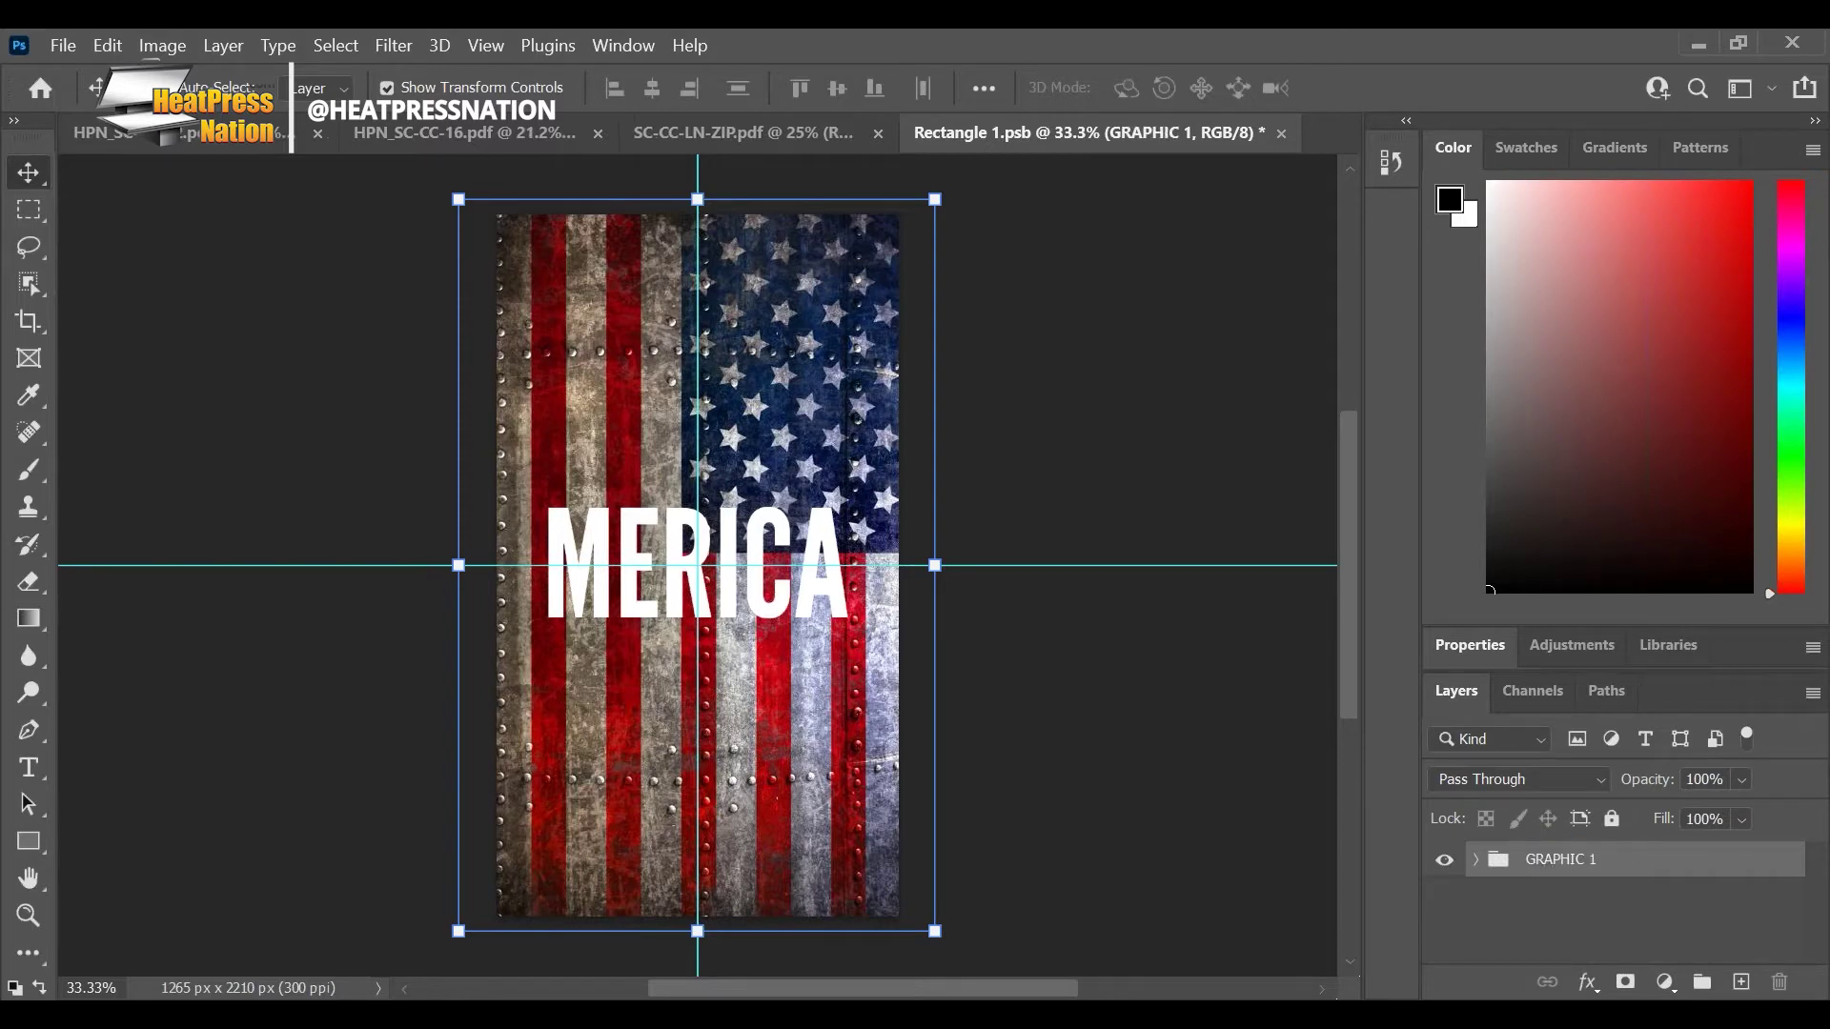
Step: Hide the GRAPHIC 1 group and create a new empty group named GRAPHIC 2 above it
left_click(1445, 859)
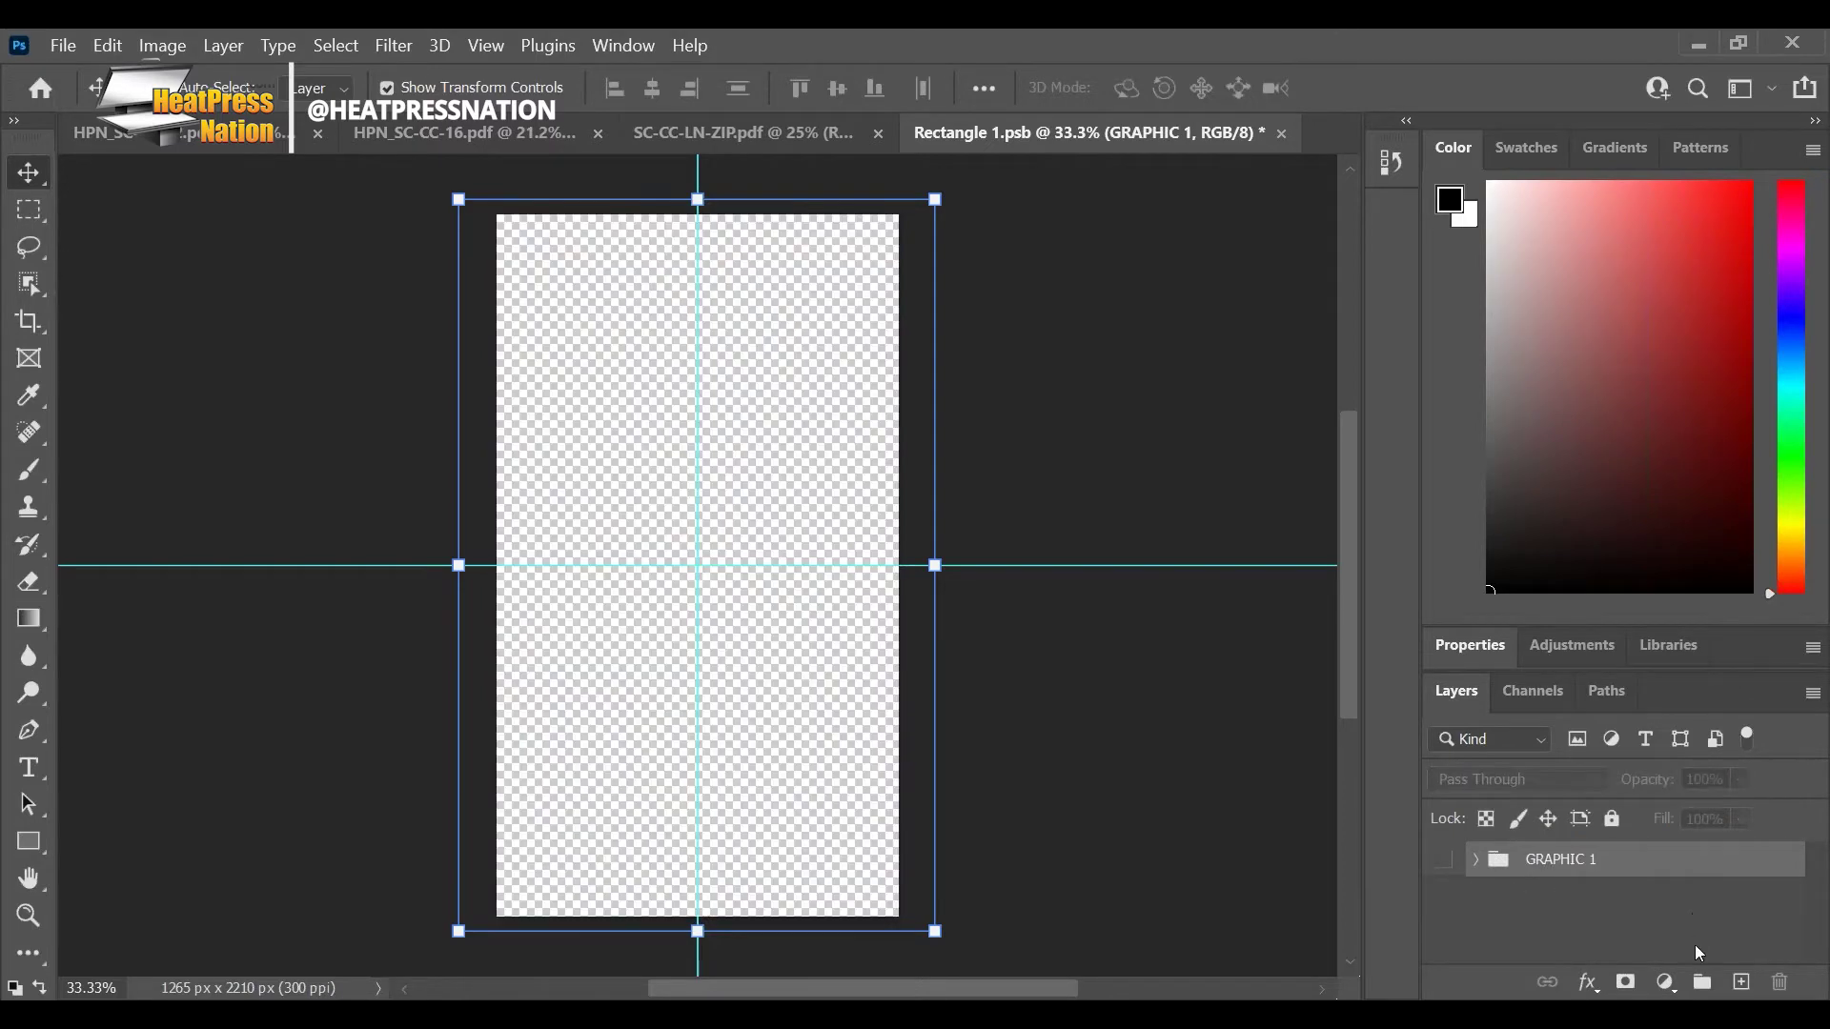
left_click(1702, 983)
double_click(1559, 862)
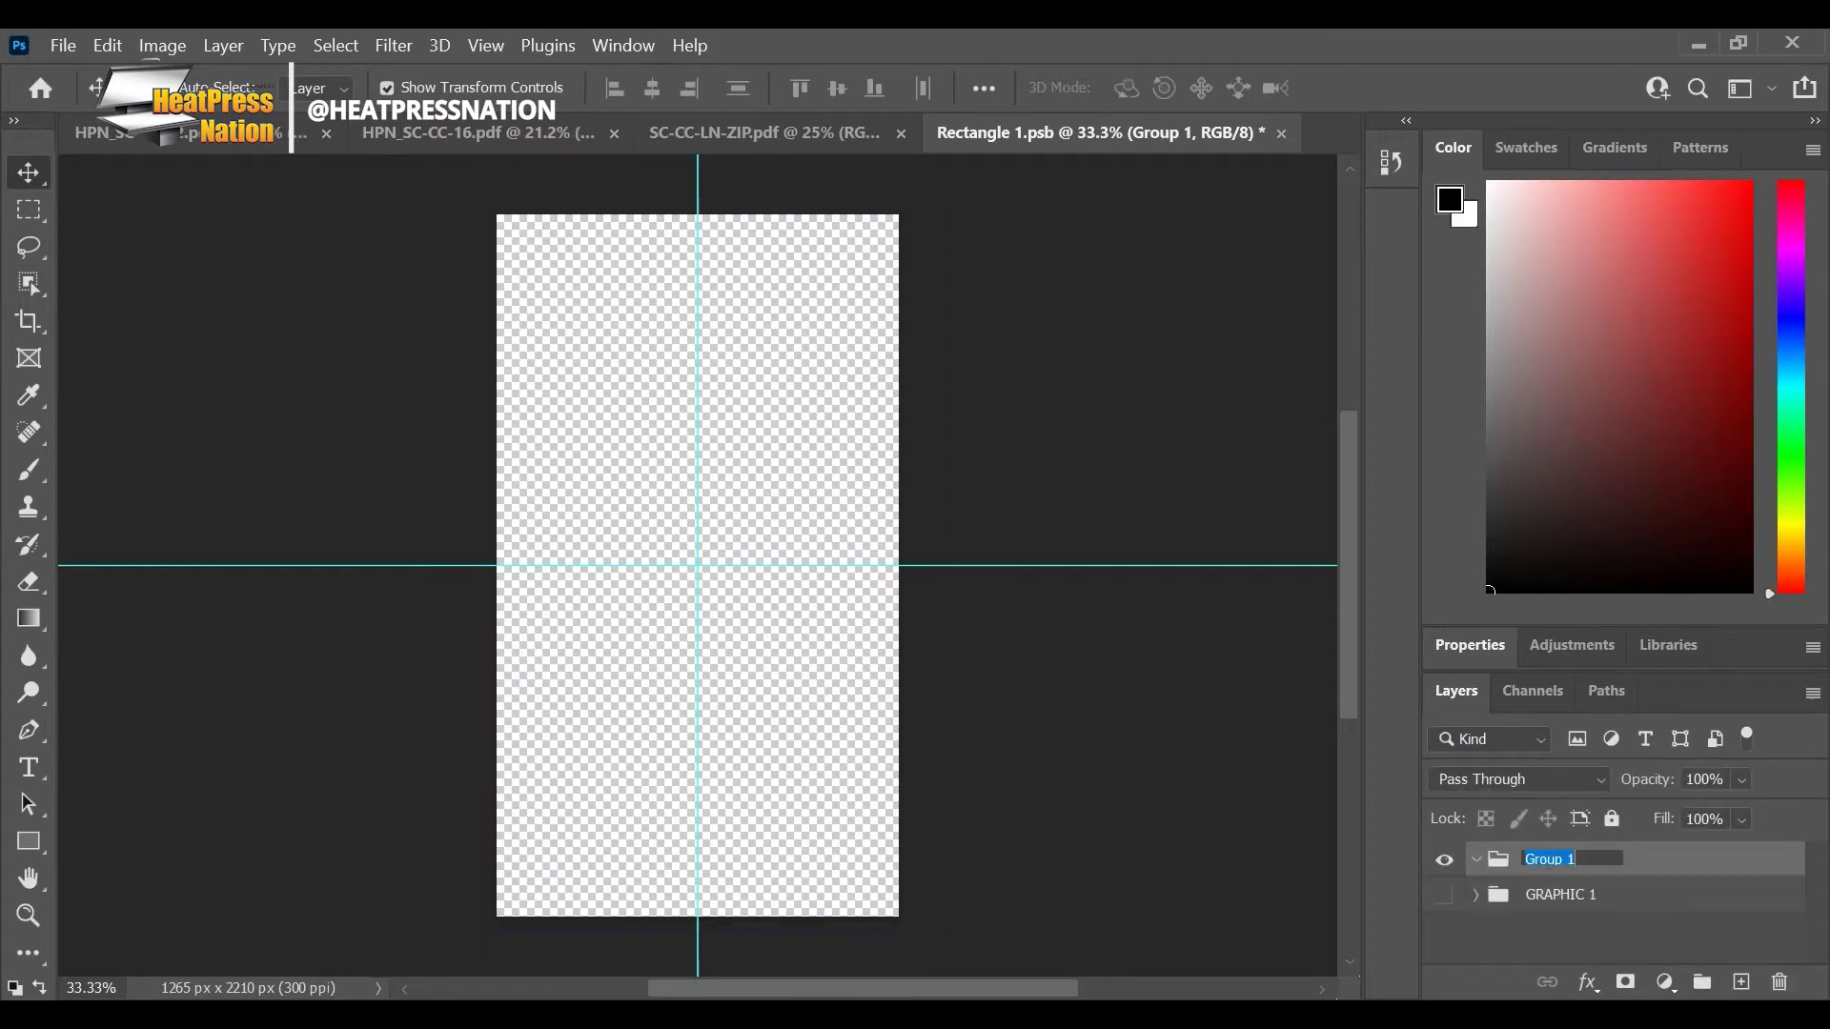
type("GRAPHIC 2")
key("Return")
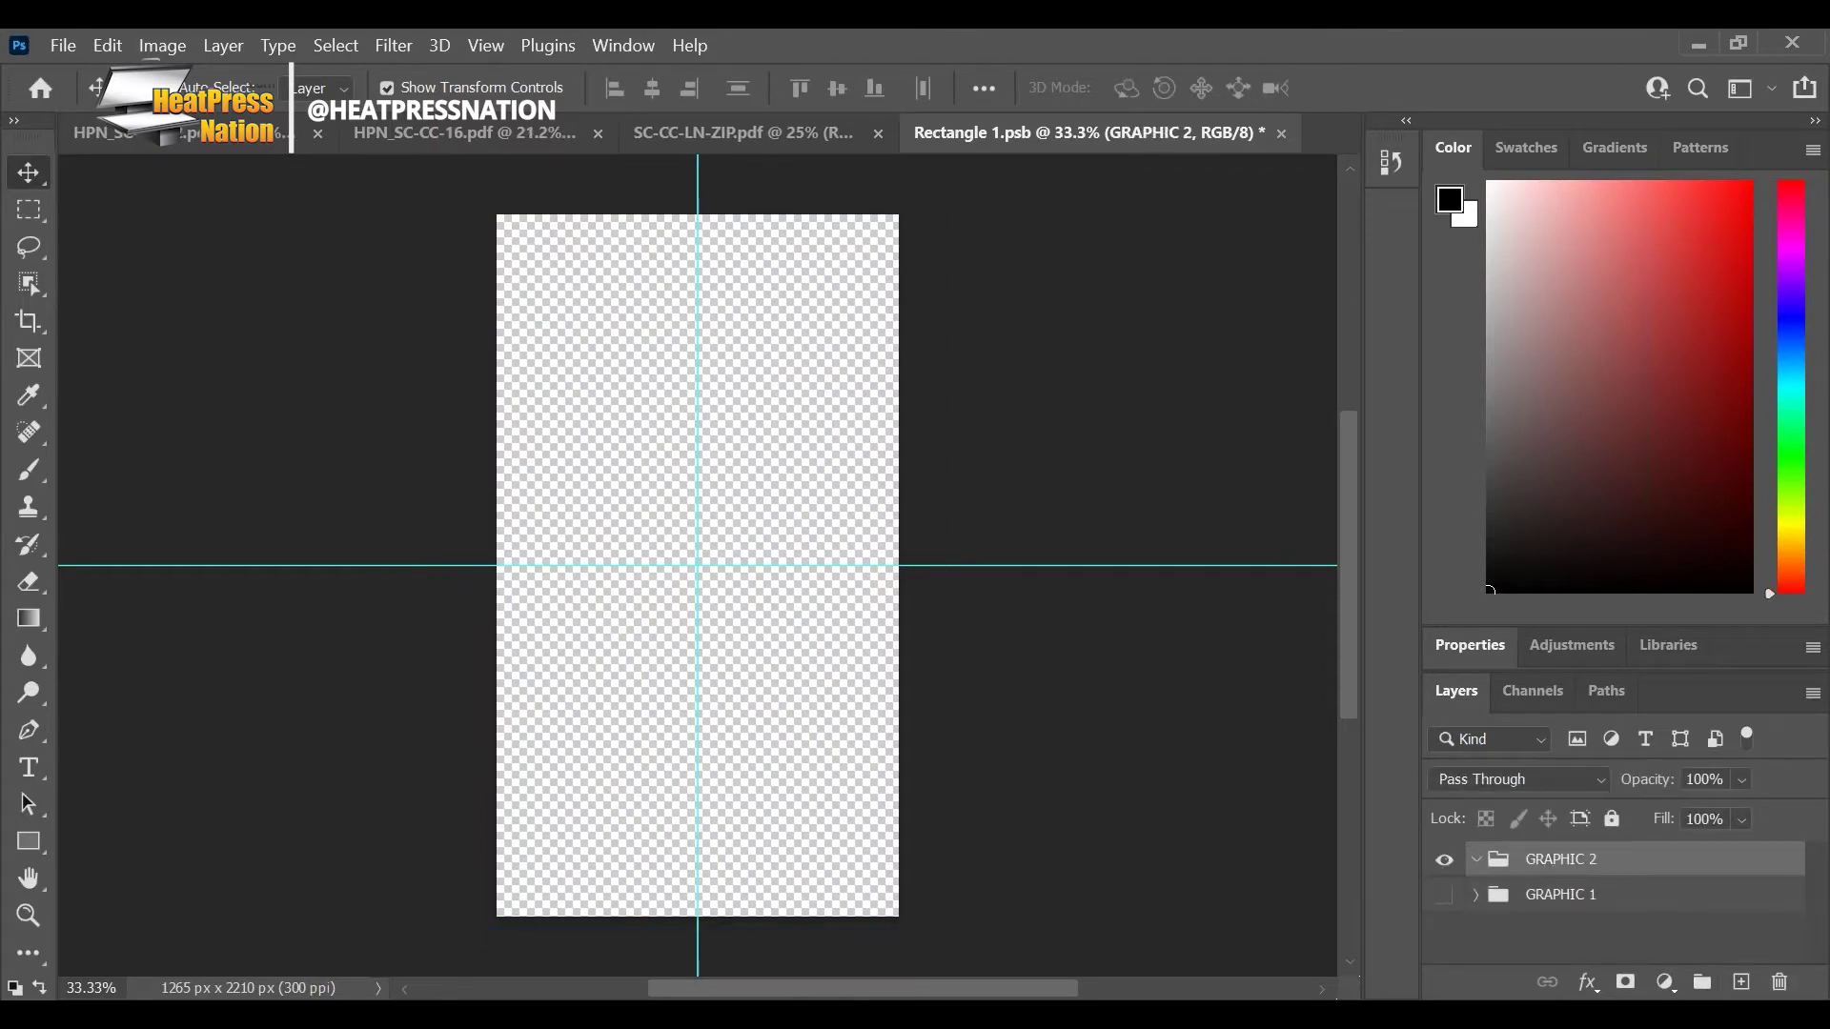
Step: Switch visibility from the GRAPHIC 2 group back to GRAPHIC 1, and save and close the smart object's contents
left_click(1445, 860)
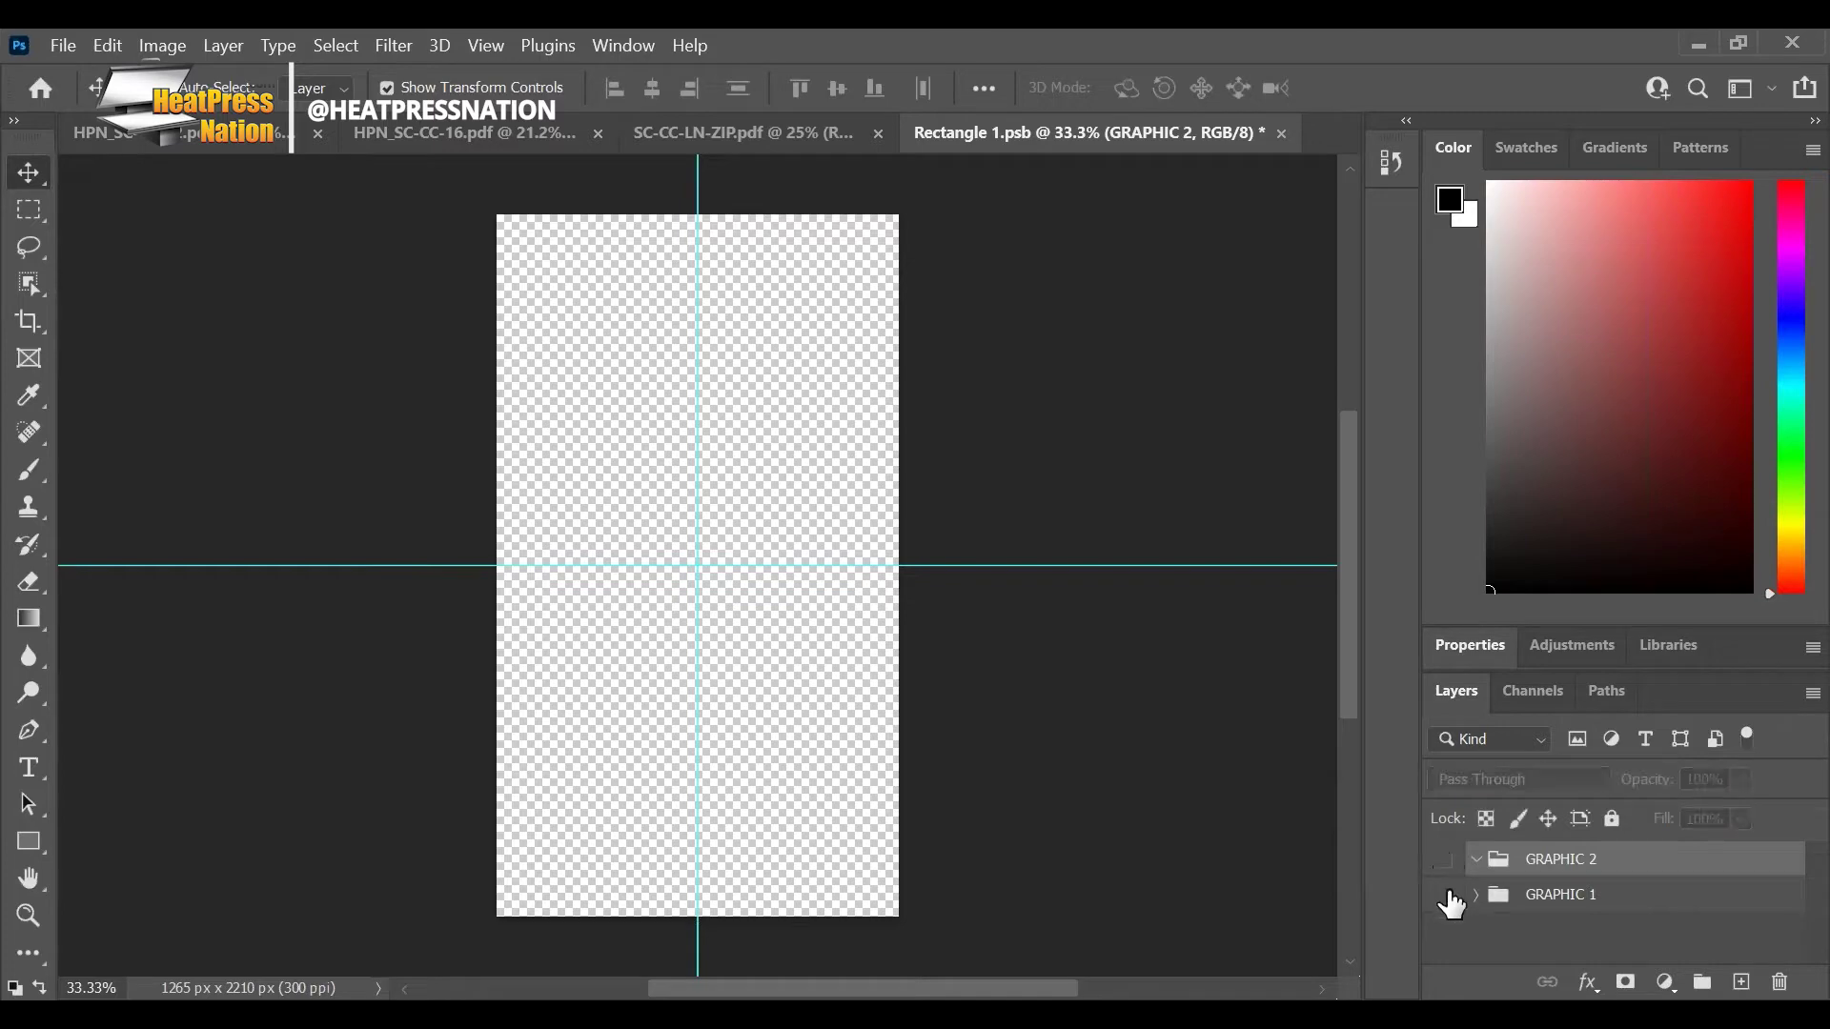
left_click(1445, 894)
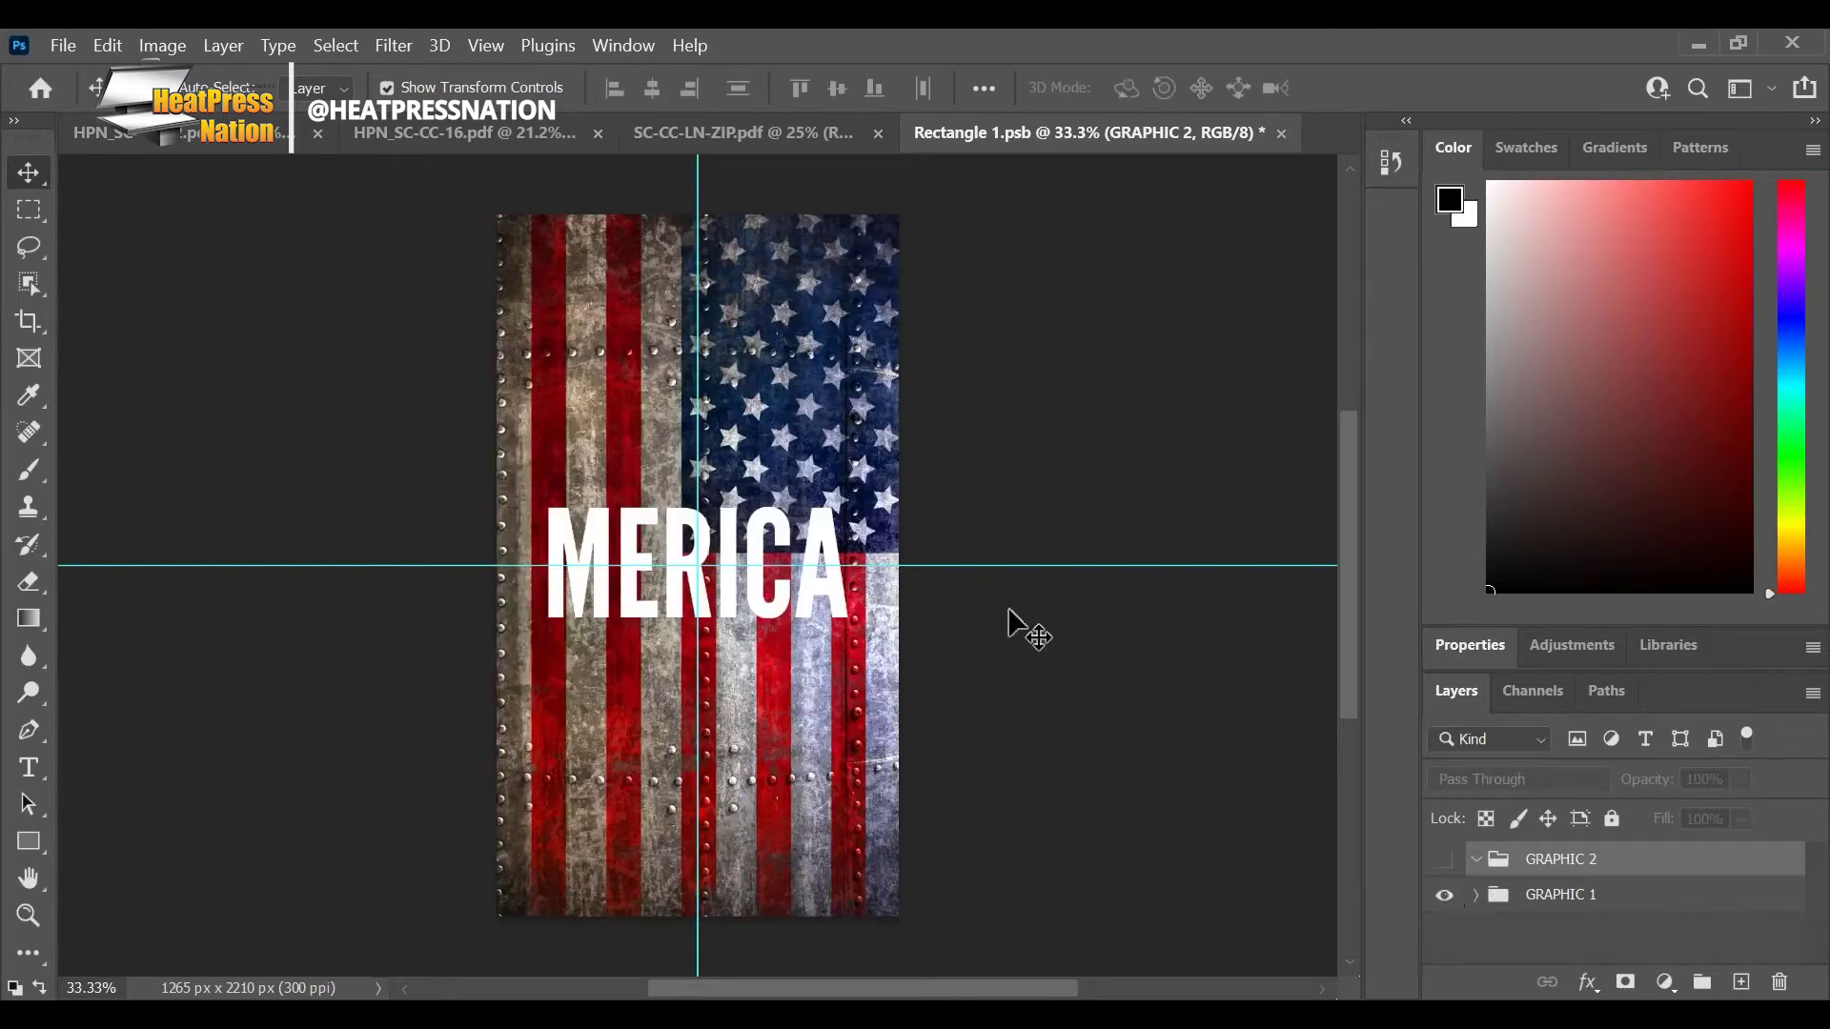
key("ctrl+s")
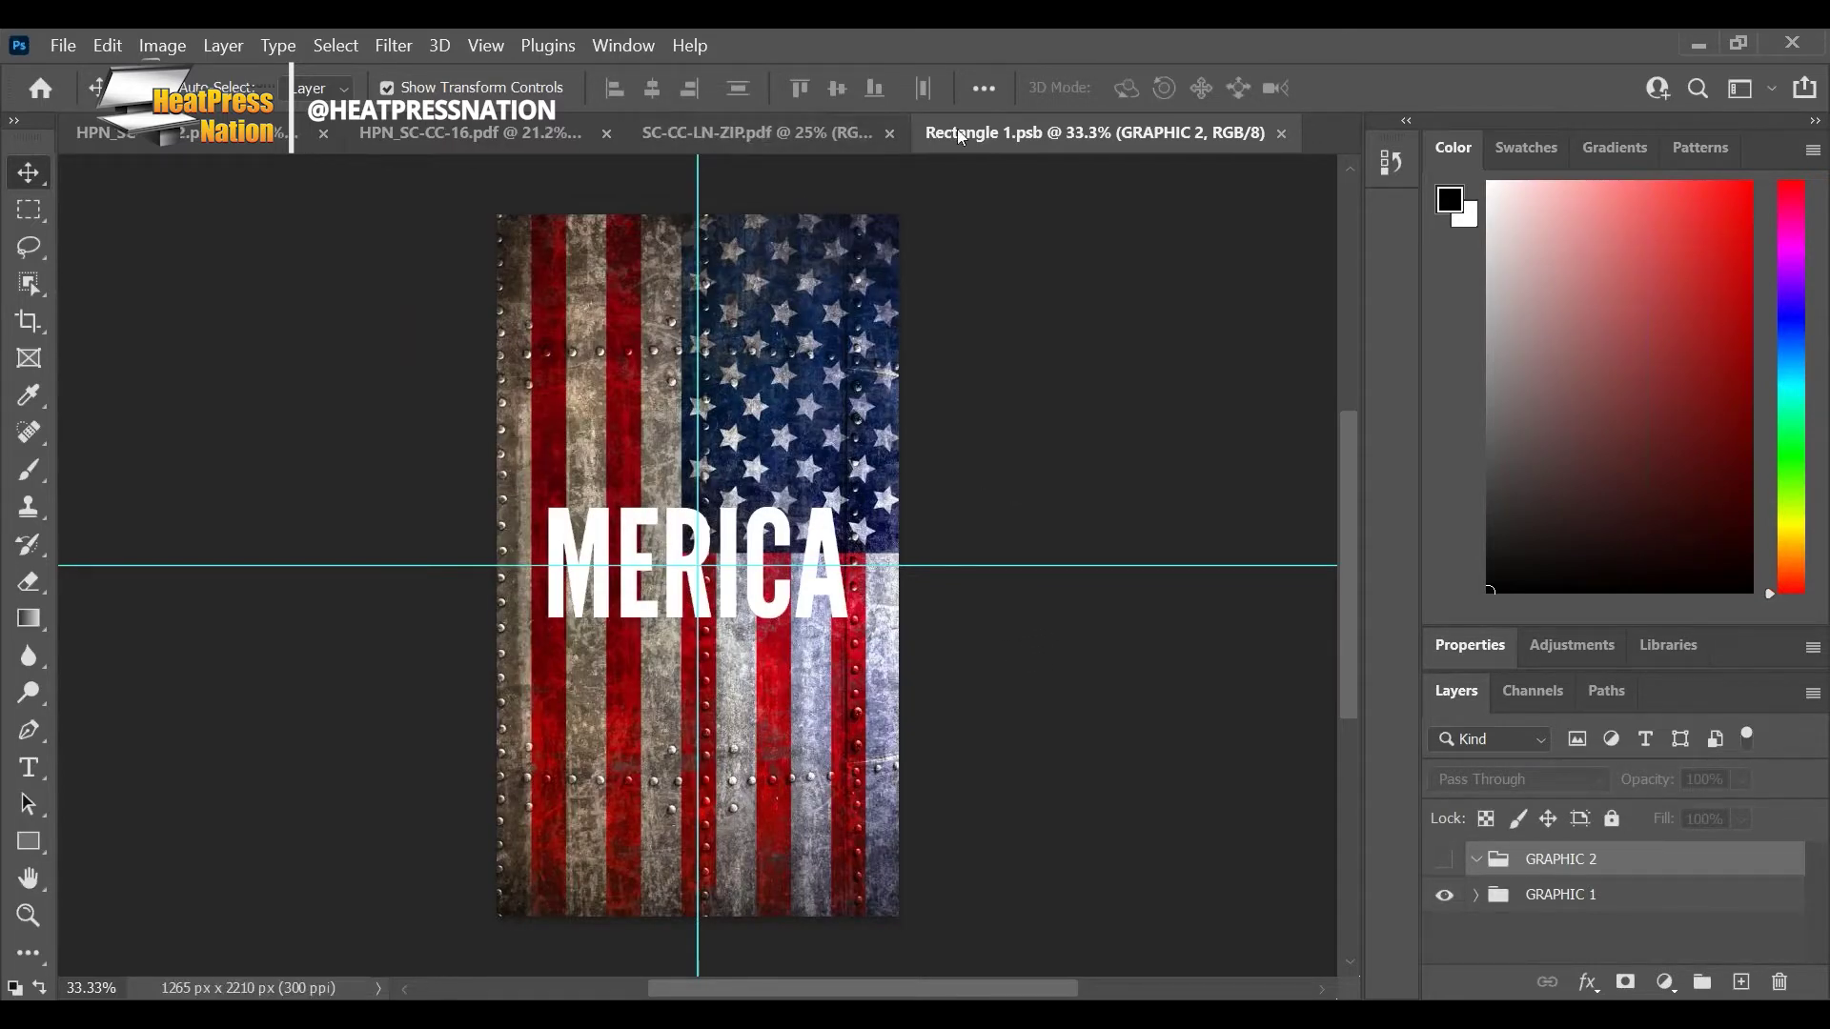
key("ctrl+w")
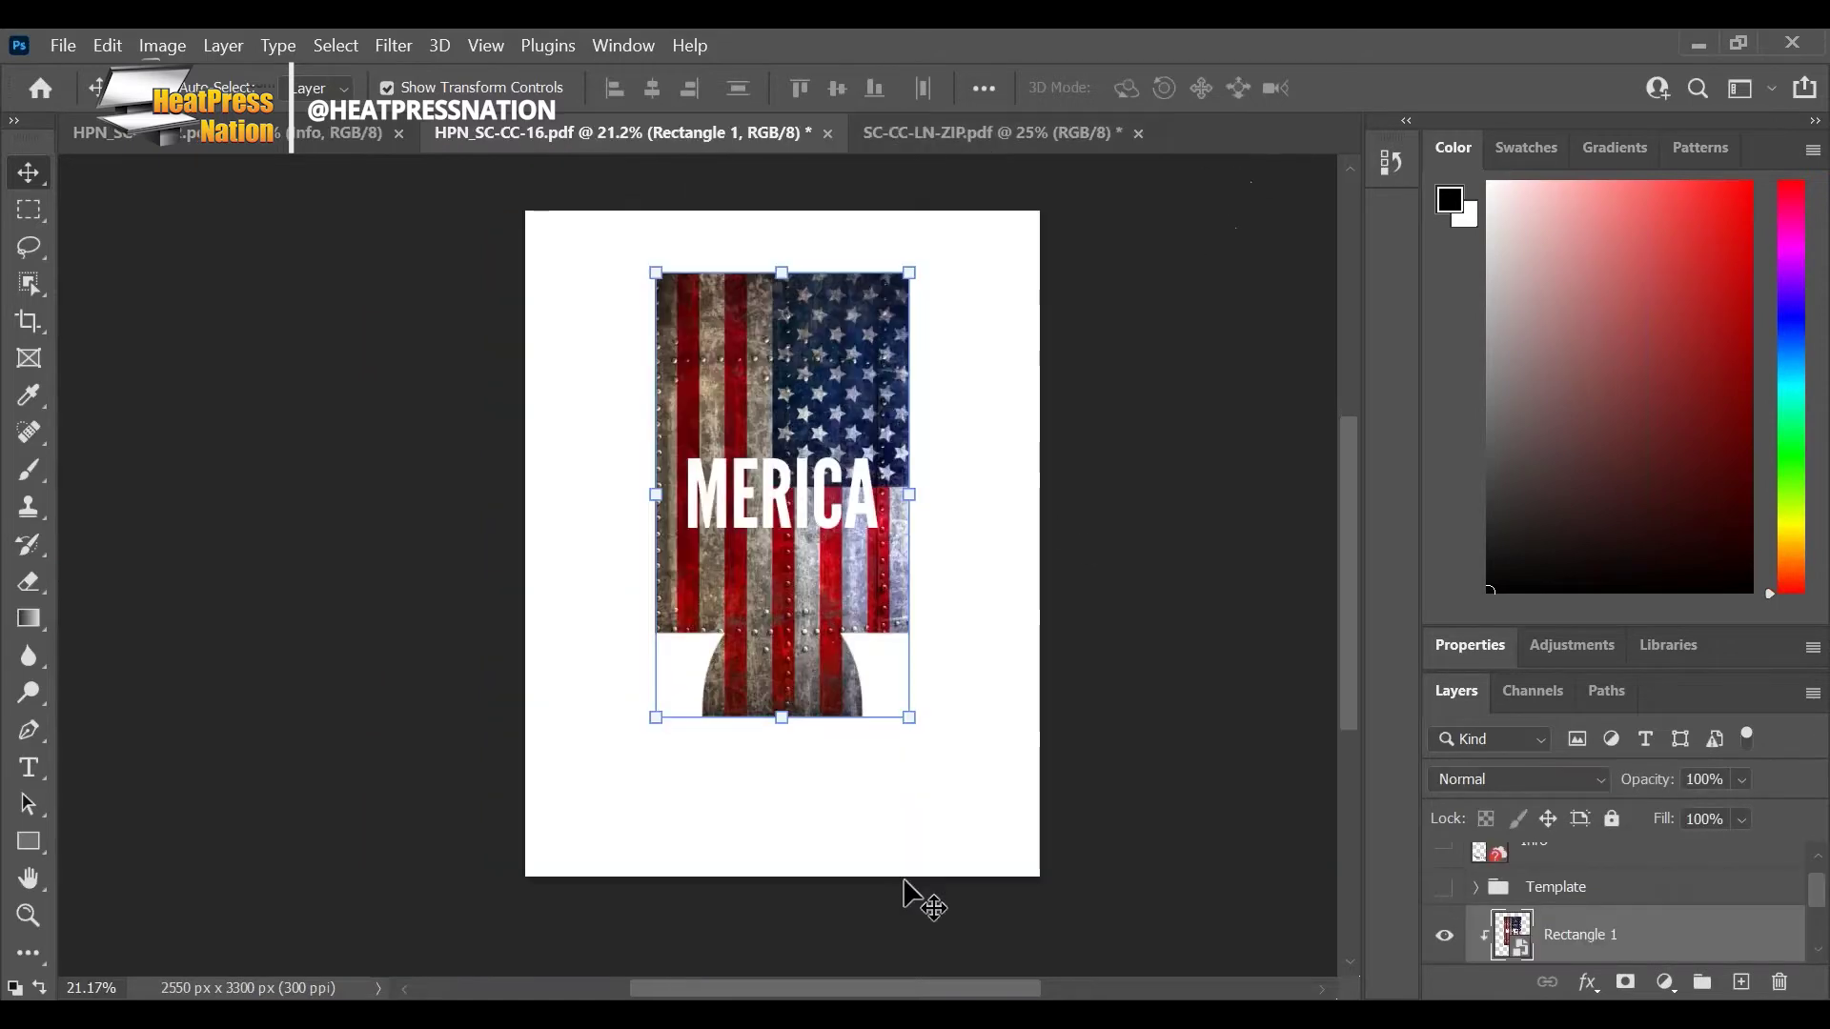